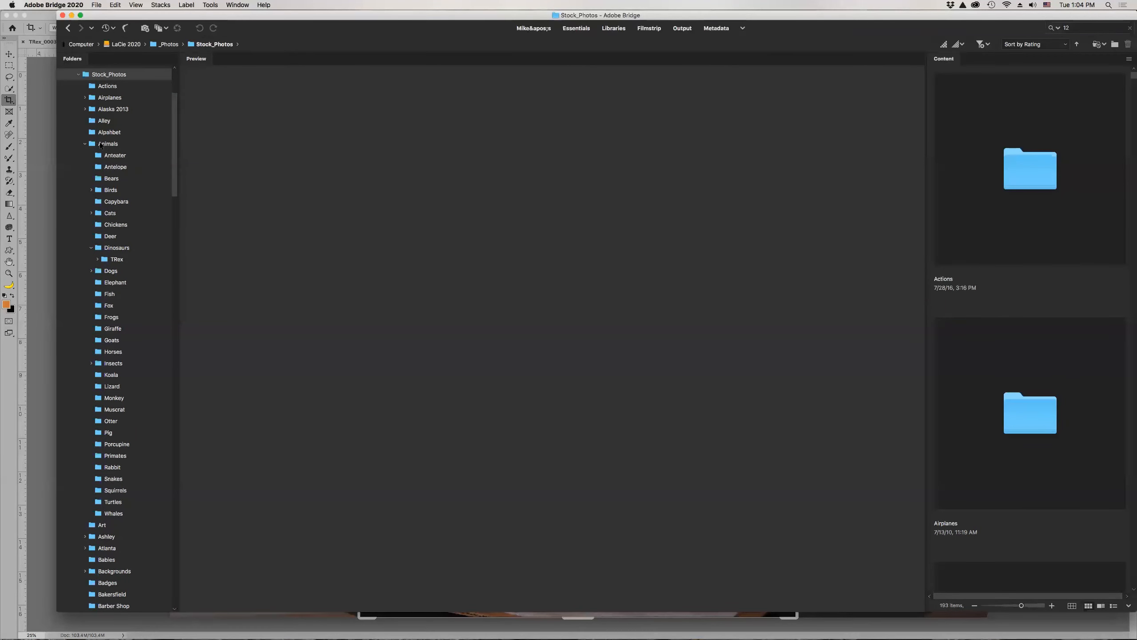
- Browse the photos in the Dinosaurs > TRex folder and preview 2012_0159.NEF
{"action": "left_click", "coordinate": [115, 249]}
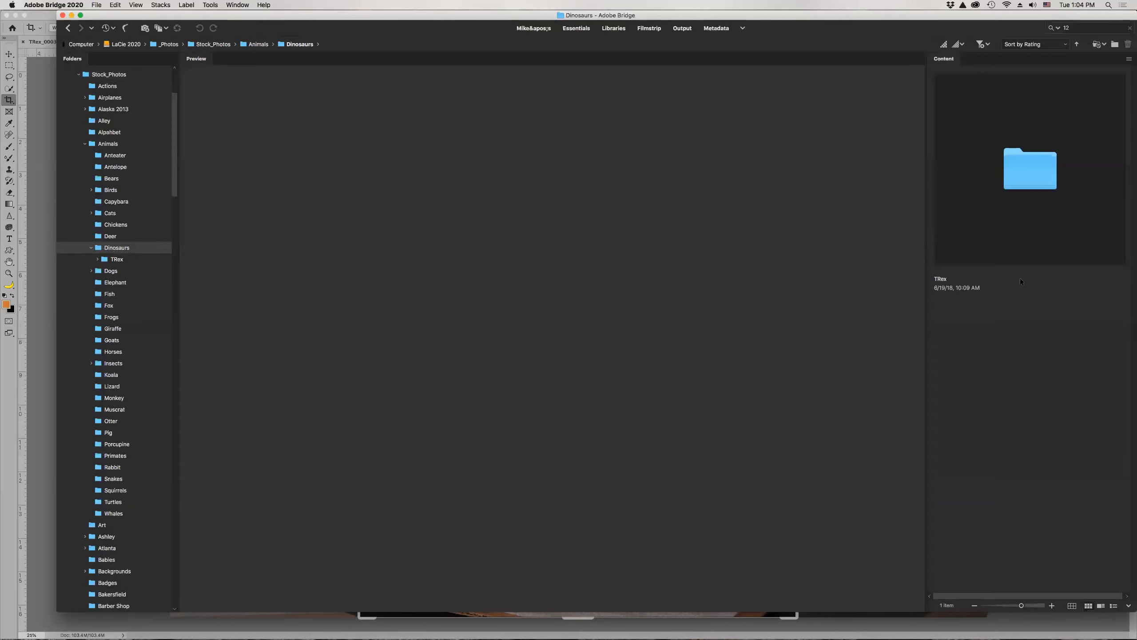
{"action": "left_click", "coordinate": [104, 259]}
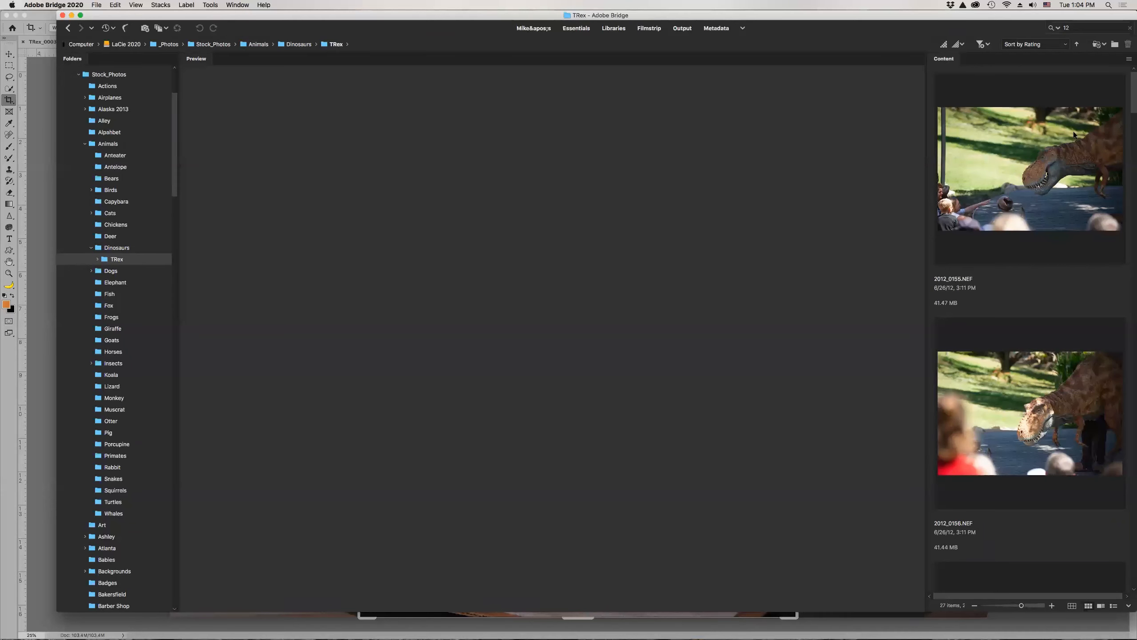
{"action": "scroll", "coordinate": [1050, 150], "scroll_direction": "down", "scroll_amount": 3}
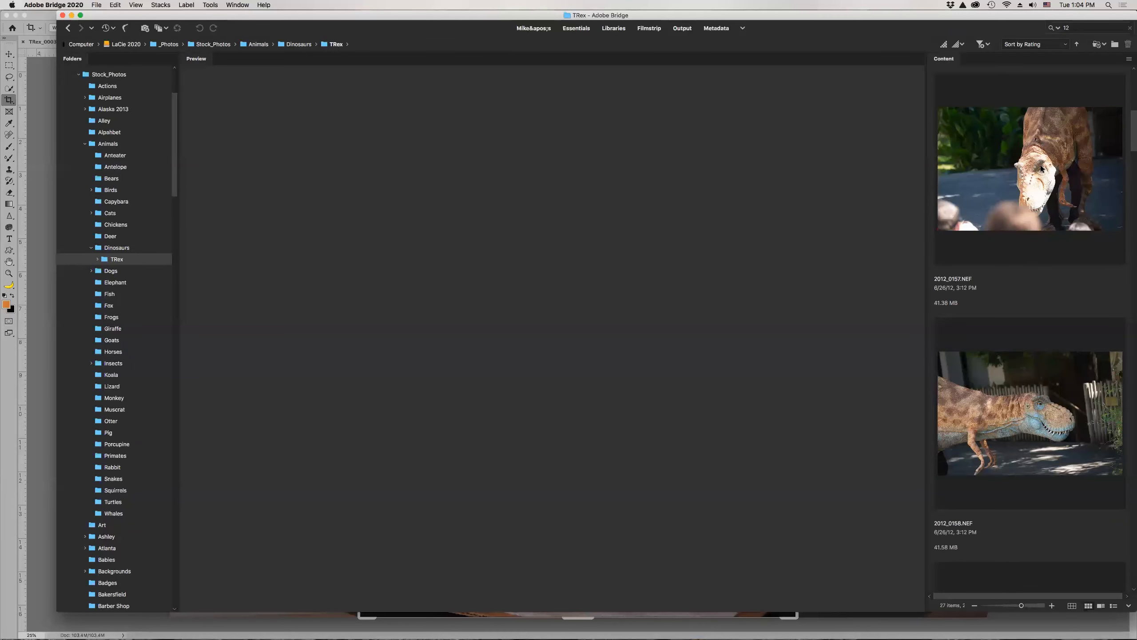
{"action": "left_click", "coordinate": [1039, 386]}
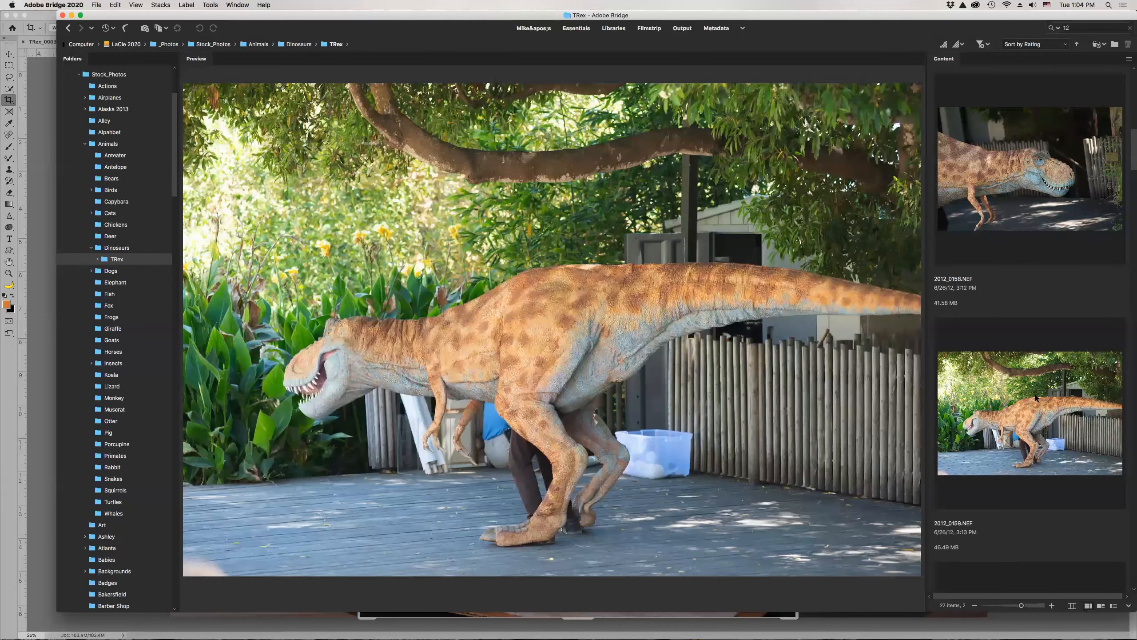
{"action": "scroll", "coordinate": [1021, 378], "scroll_direction": "down", "scroll_amount": 1}
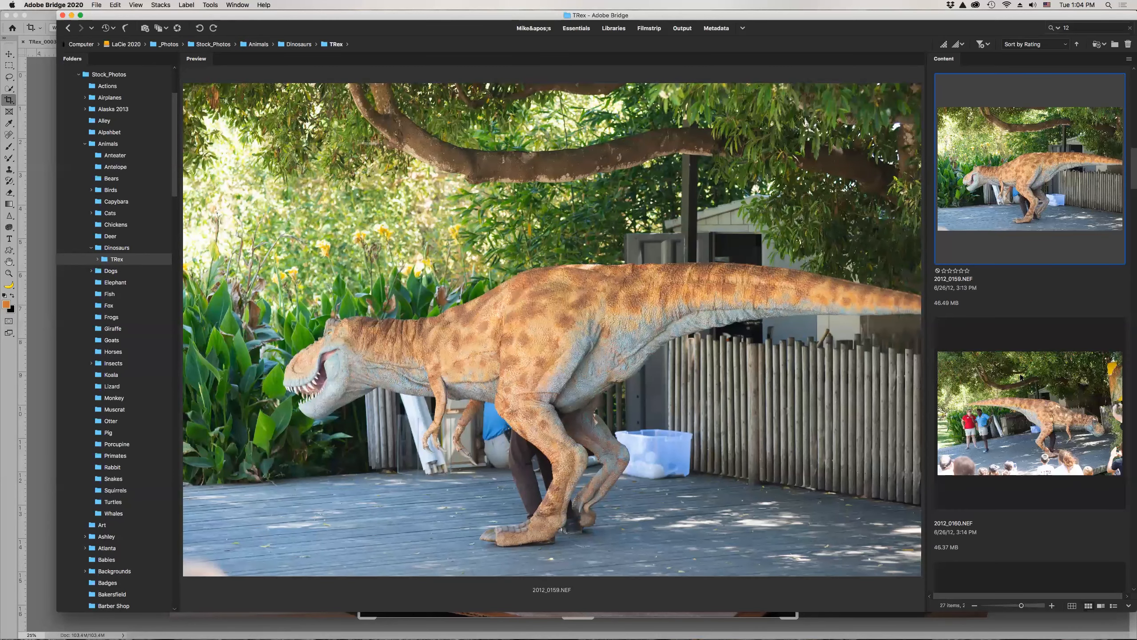
{"action": "scroll", "coordinate": [1020, 375], "scroll_direction": "up", "scroll_amount": 2}
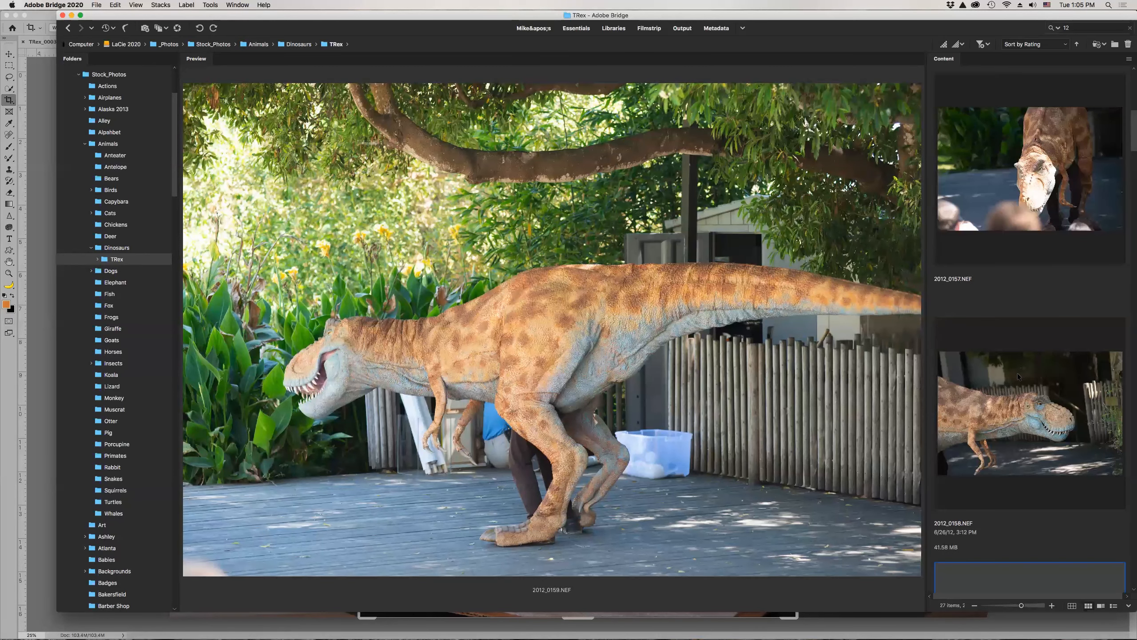
{"action": "scroll", "coordinate": [1018, 374], "scroll_direction": "down", "scroll_amount": 7}
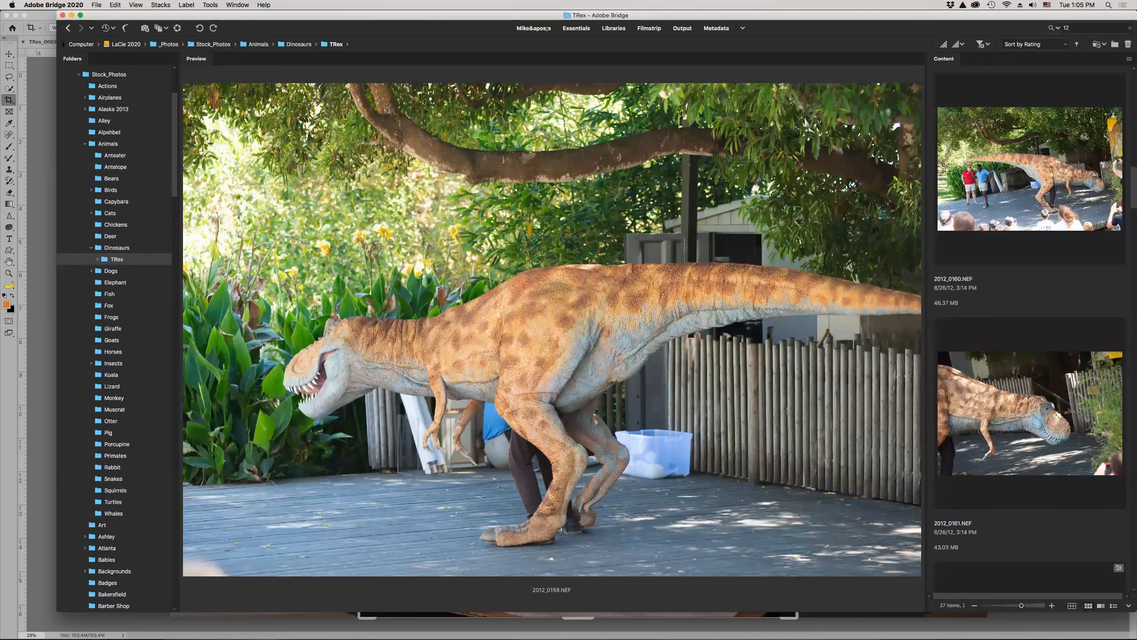
{"action": "scroll", "coordinate": [1018, 374], "scroll_direction": "down", "scroll_amount": 1}
{"action": "scroll", "coordinate": [1019, 375], "scroll_direction": "down", "scroll_amount": 1}
{"action": "scroll", "coordinate": [1019, 350], "scroll_direction": "up", "scroll_amount": 1}
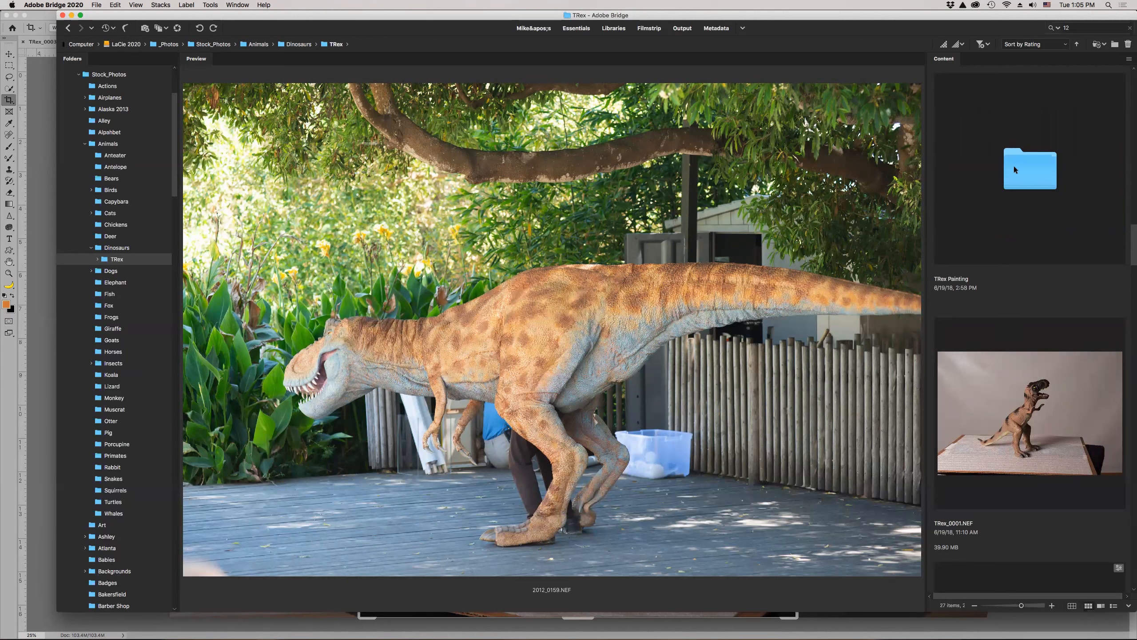
- Collapse the Stock_Photos folder tree and preview the toy dinosaur photo TRex_0001.NEF
{"action": "left_click", "coordinate": [79, 74]}
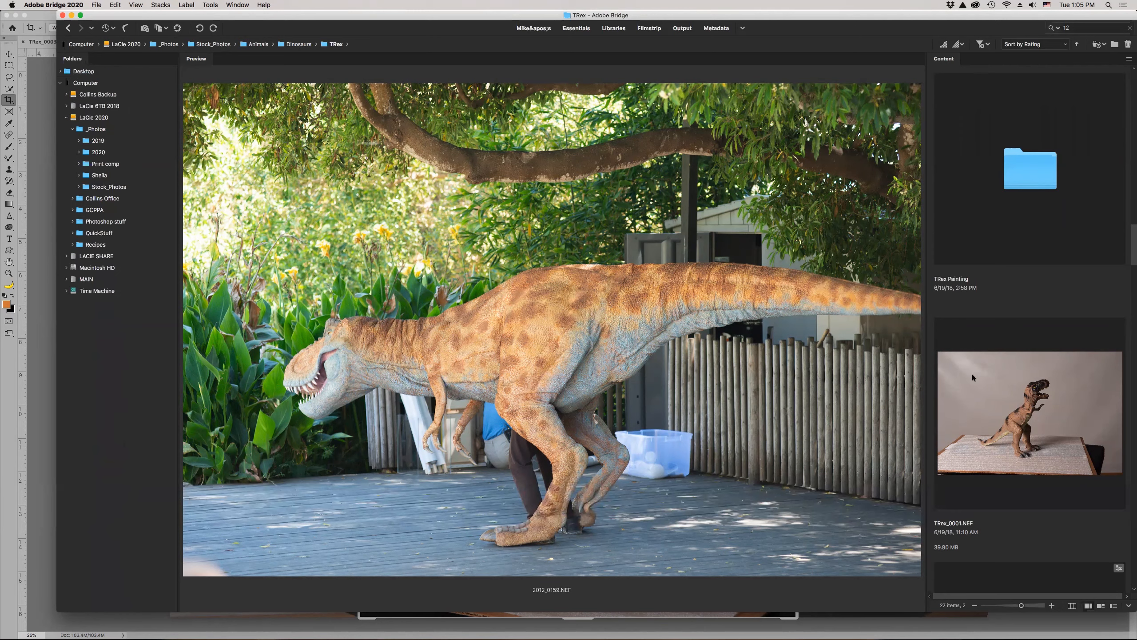
{"action": "left_click", "coordinate": [996, 379]}
{"action": "scroll", "coordinate": [996, 378], "scroll_direction": "up", "scroll_amount": 2}
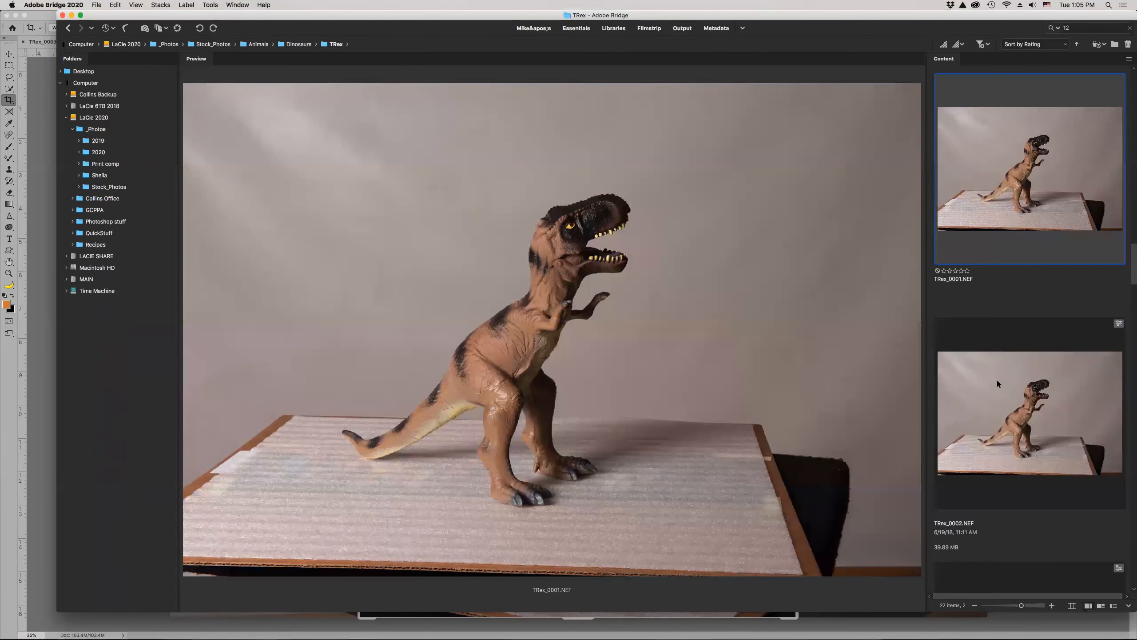
- Open TRex_0003.psd from the TRex Painting folder in Photoshop
{"action": "double_click", "coordinate": [1015, 409]}
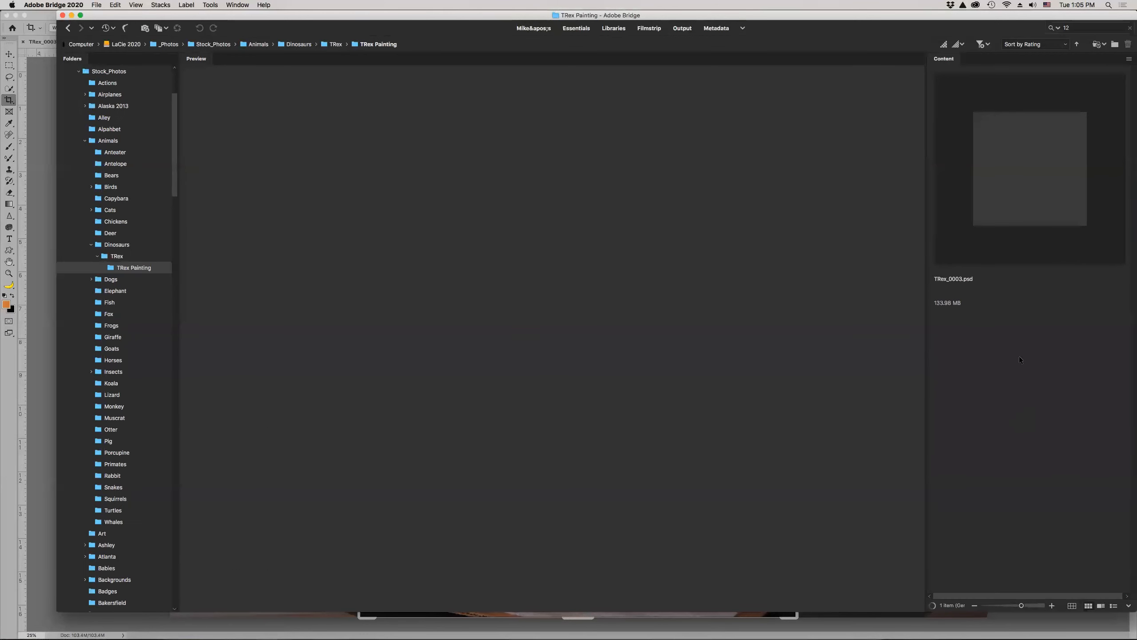
{"action": "left_click", "coordinate": [1027, 207]}
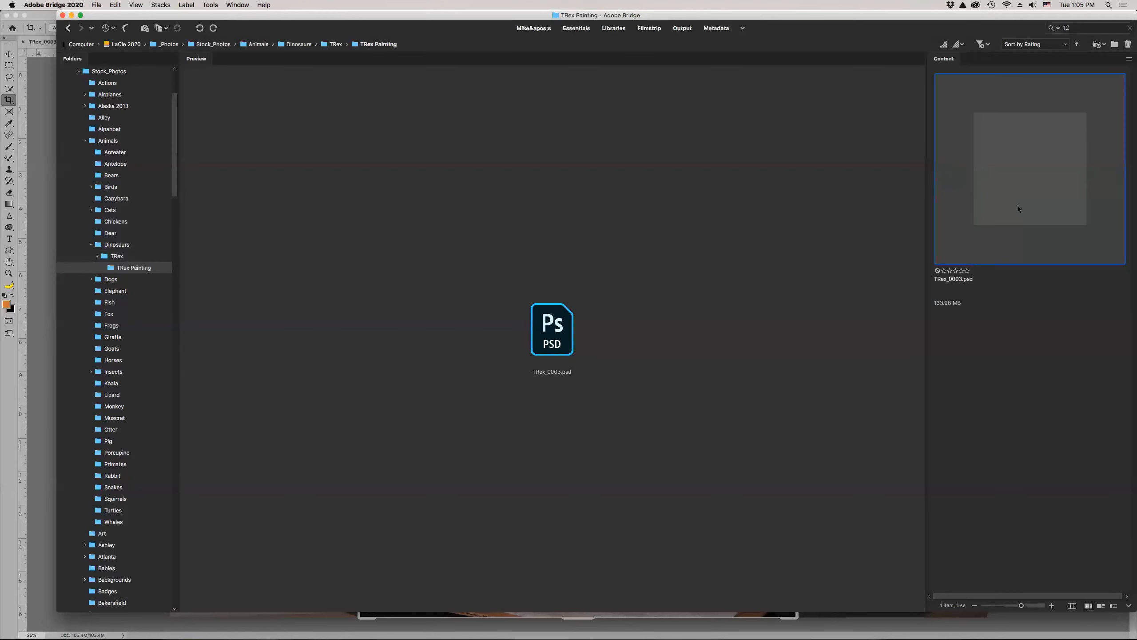
{"action": "double_click", "coordinate": [1018, 206]}
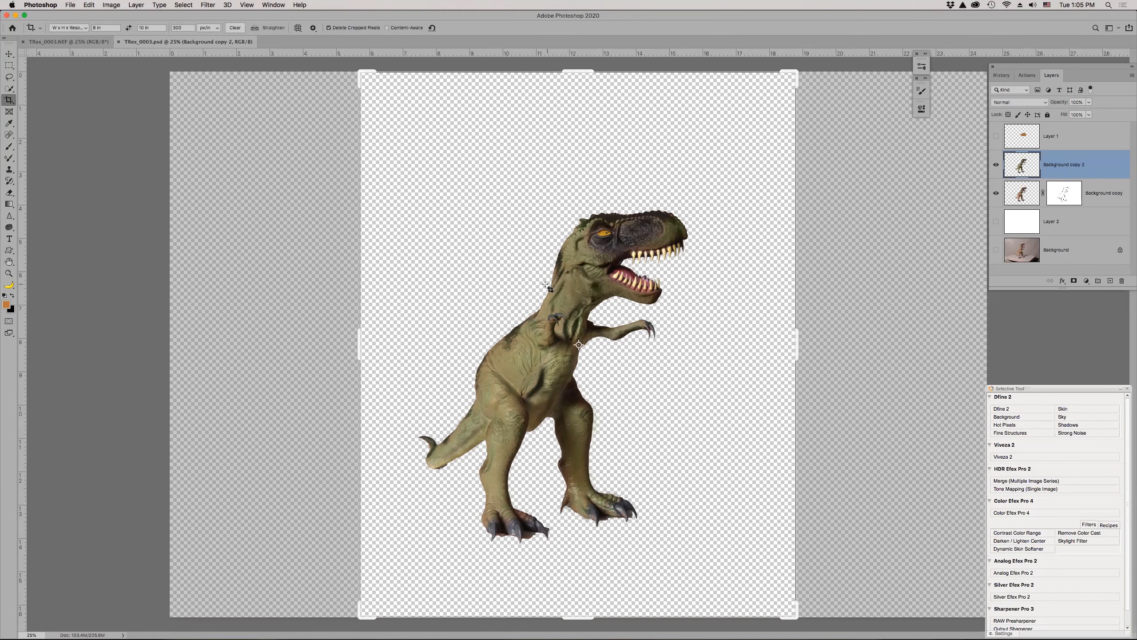
- Inspect the painted green T-Rex's head and body at 50%, and close TRex_0003.psd
{"action": "key", "text": "z"}
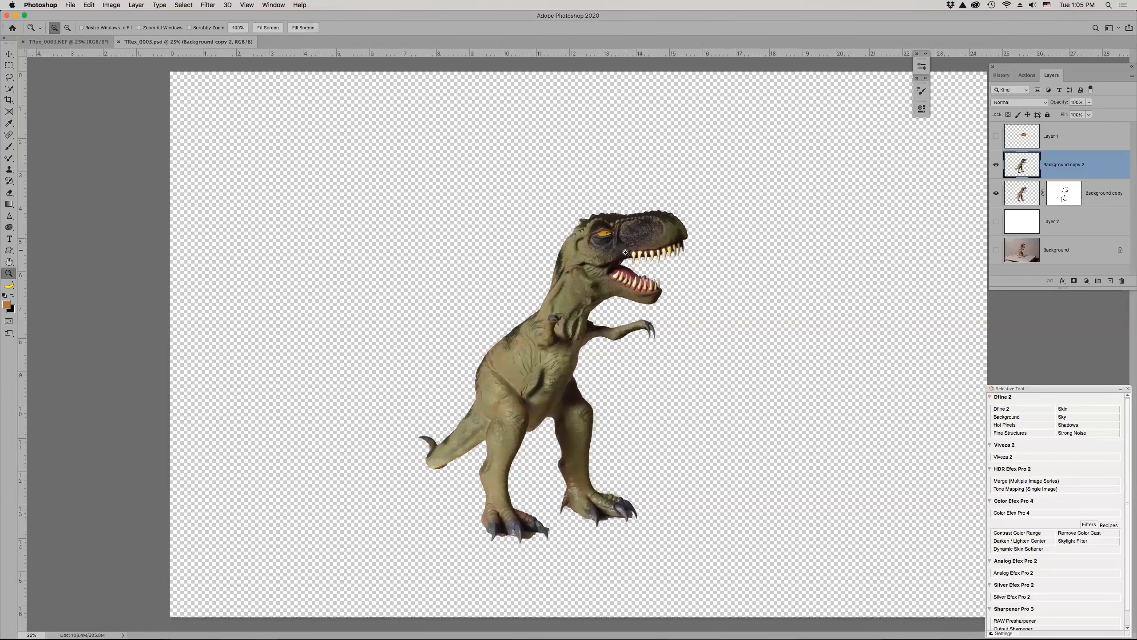
{"action": "left_click", "coordinate": [622, 253]}
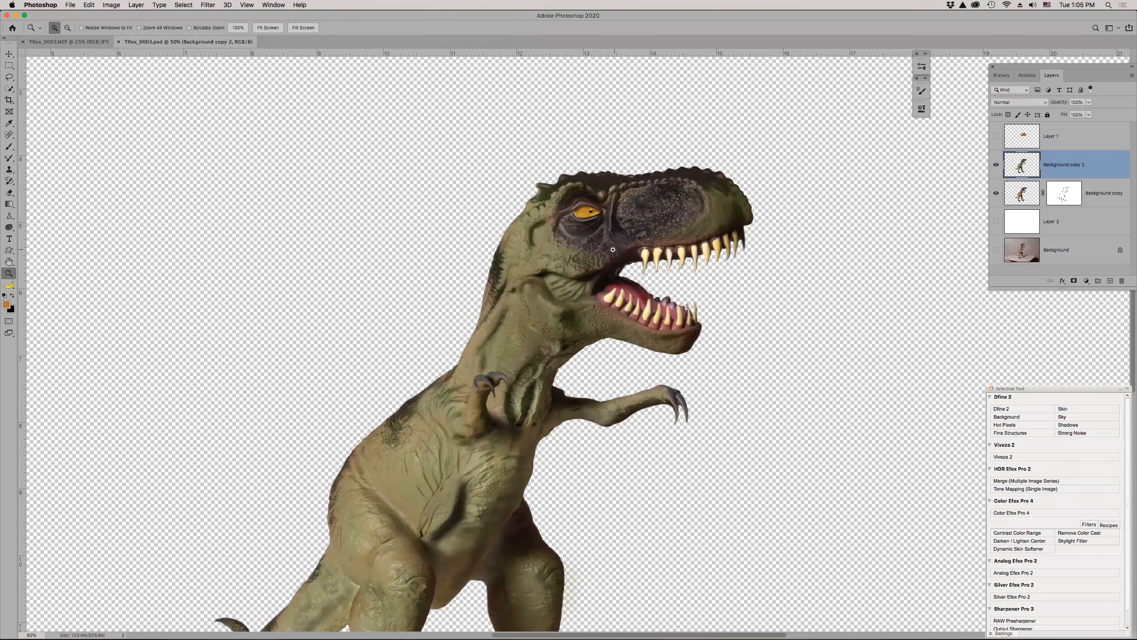
{"action": "scroll", "coordinate": [614, 250], "scroll_direction": "down", "scroll_amount": 5}
{"action": "scroll", "coordinate": [606, 248], "scroll_direction": "up", "scroll_amount": 3}
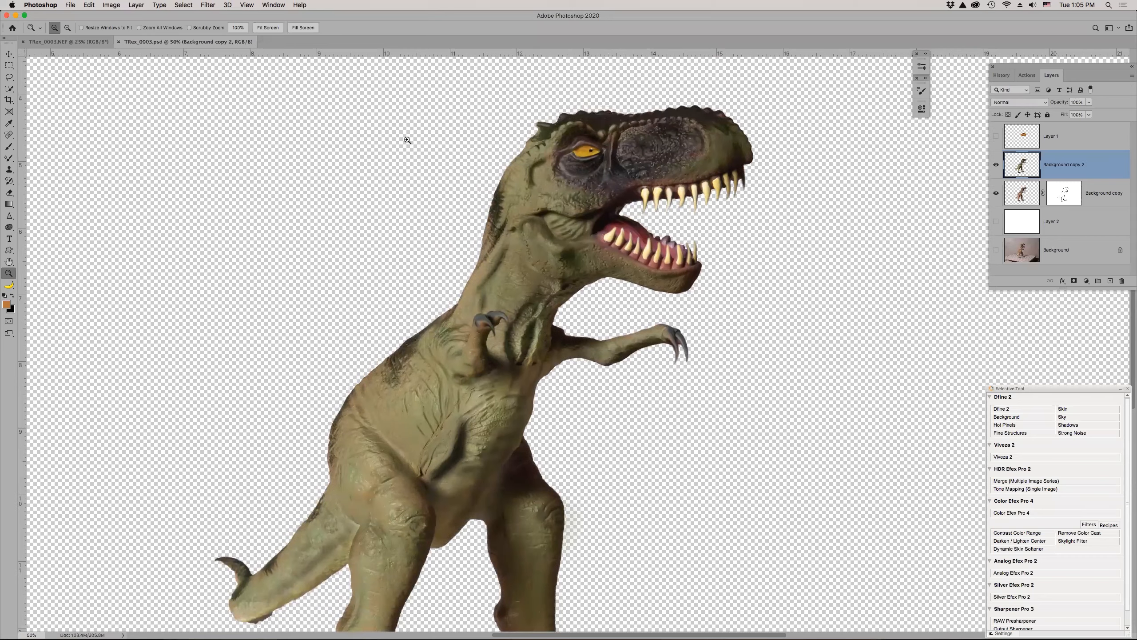
{"action": "left_click", "coordinate": [118, 42]}
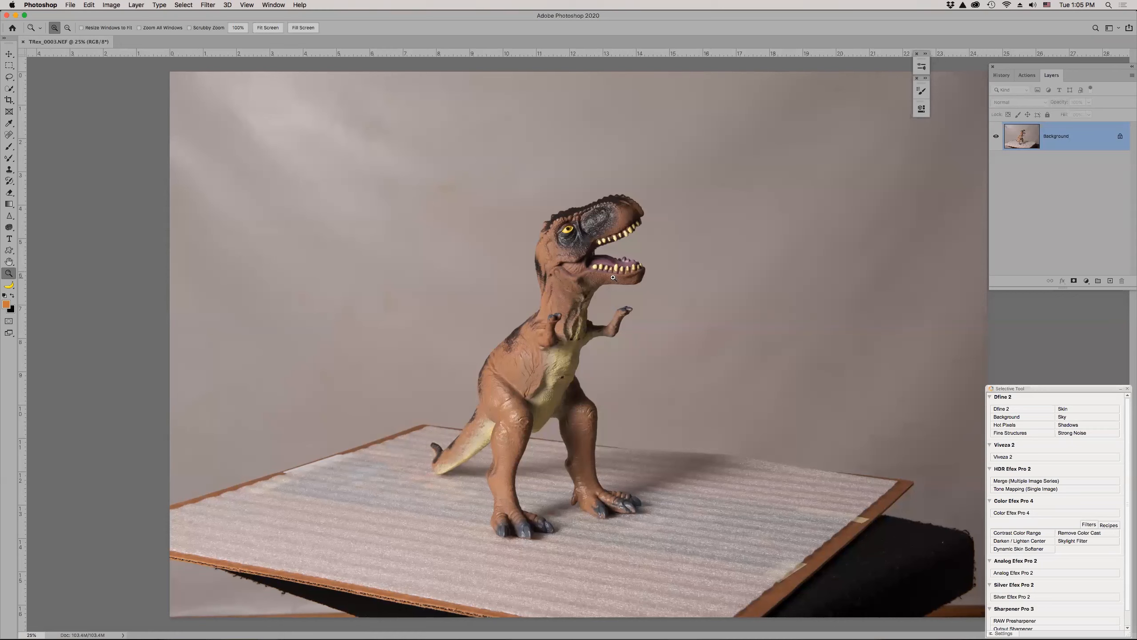
- Duplicate the Background layer of TRex_0003.NEF onto a new layer and activate the Mixer Brush for painting on the head
{"action": "left_click", "coordinate": [612, 271]}
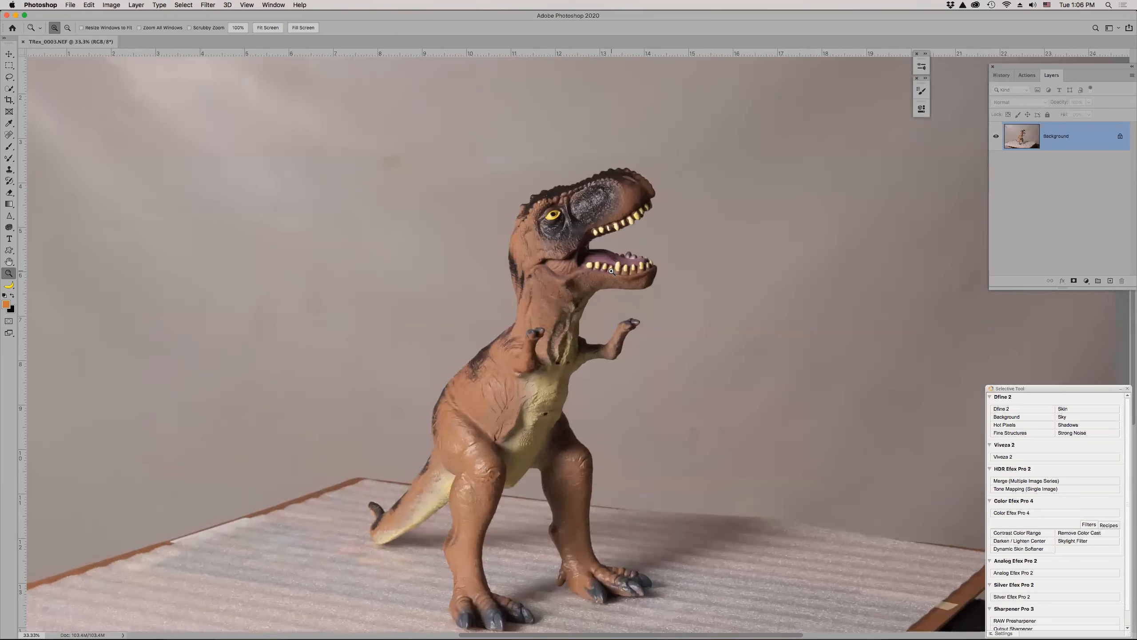
{"action": "left_click", "coordinate": [605, 270]}
{"action": "scroll", "coordinate": [605, 270], "scroll_direction": "up", "scroll_amount": 3}
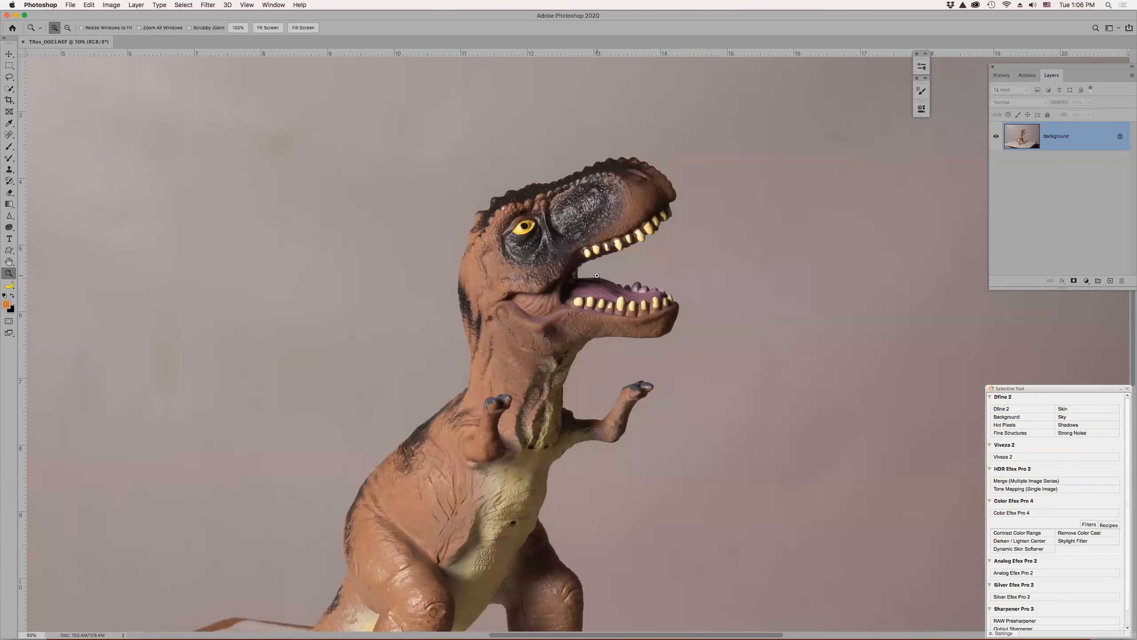
{"action": "left_click", "coordinate": [597, 275]}
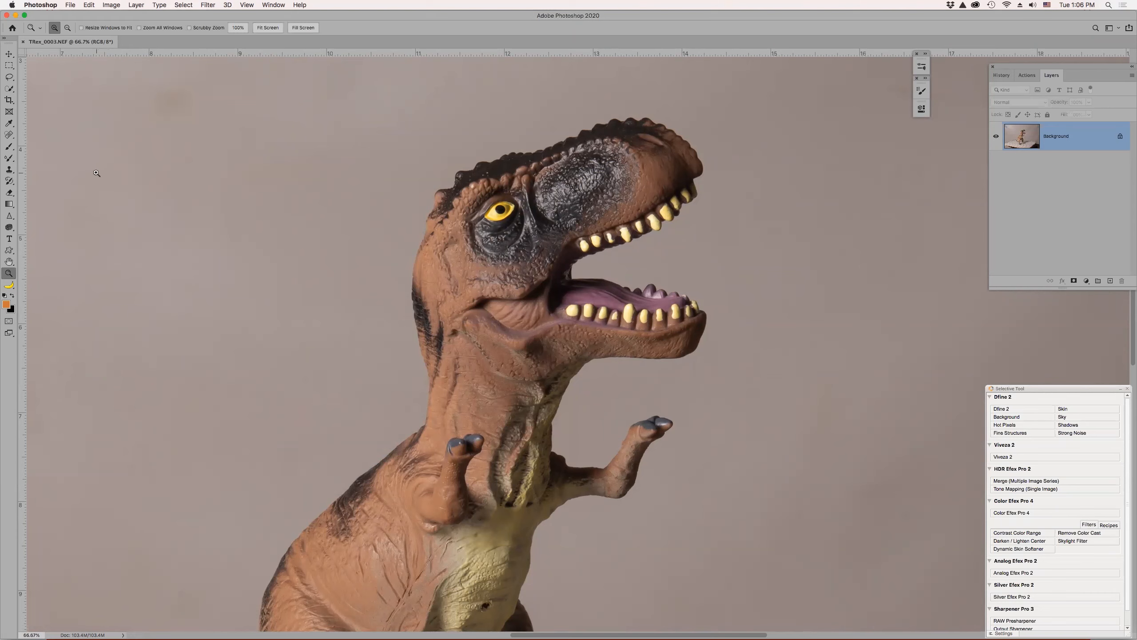
{"action": "key", "text": "b"}
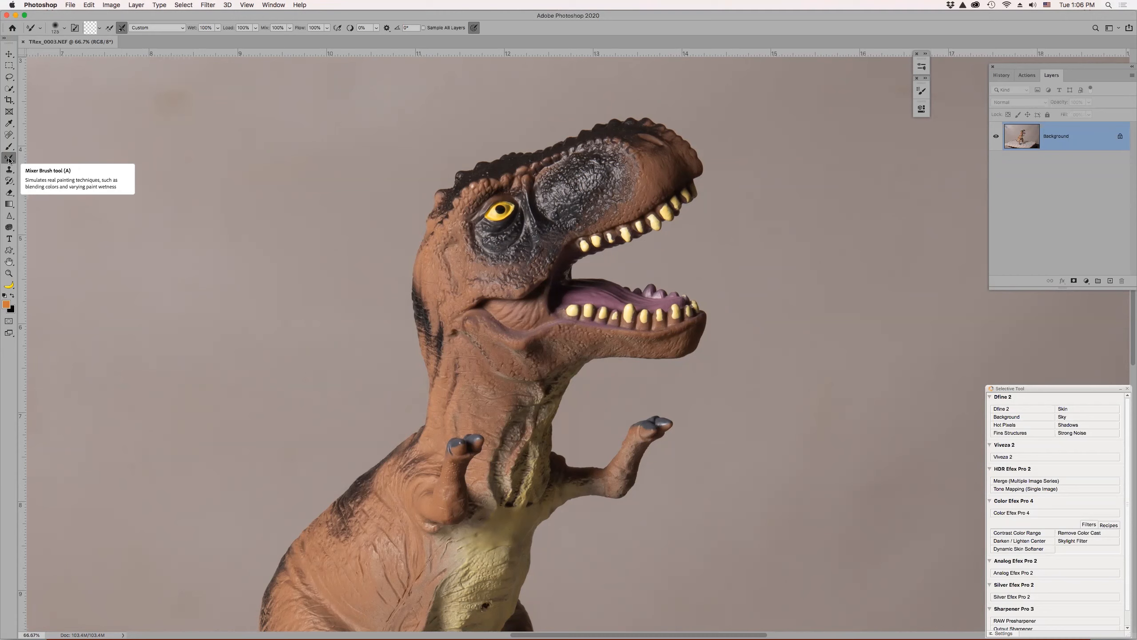
{"action": "key", "text": "super+j"}
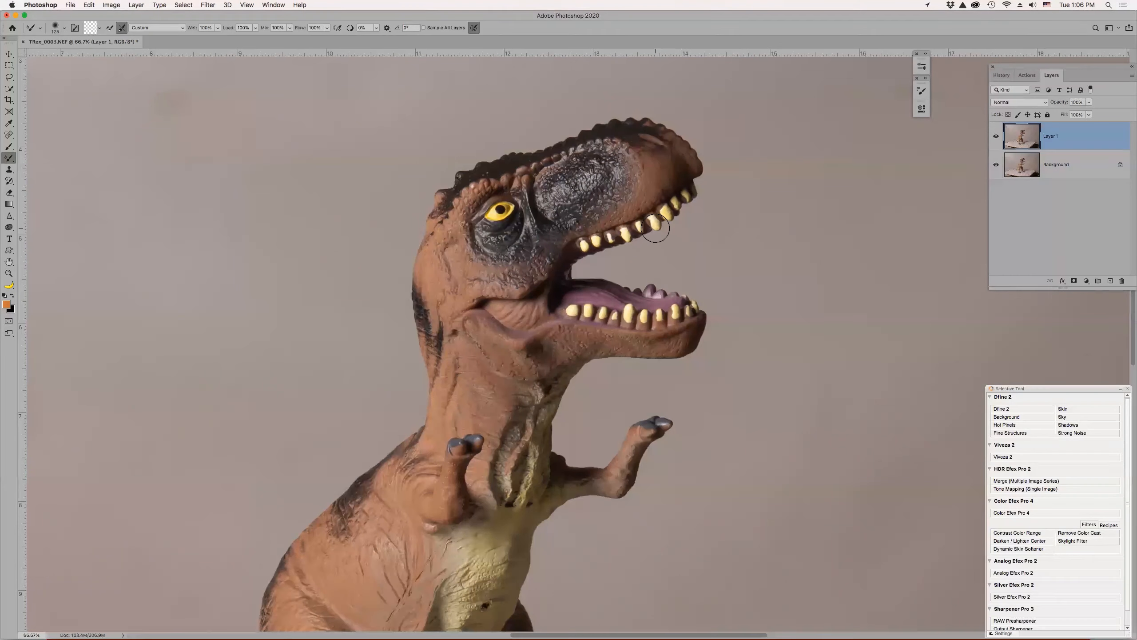
- Pull the rounded upper teeth downward into long pointed fangs with a smaller Mixer Brush
{"action": "key", "text": "bracketleft"}
{"action": "key", "text": "bracketleft"}
{"action": "mouse_move", "coordinate": [658, 229]}
{"action": "left_mouse_down"}
{"action": "mouse_move", "coordinate": [660, 240]}
{"action": "mouse_move", "coordinate": [671, 233]}
{"action": "mouse_move", "coordinate": [689, 199]}
{"action": "mouse_move", "coordinate": [691, 216]}
{"action": "mouse_move", "coordinate": [642, 230]}
{"action": "mouse_move", "coordinate": [645, 248]}
{"action": "mouse_move", "coordinate": [597, 243]}
{"action": "mouse_move", "coordinate": [605, 262]}
{"action": "mouse_move", "coordinate": [584, 248]}
{"action": "mouse_move", "coordinate": [588, 265]}
{"action": "left_mouse_up"}
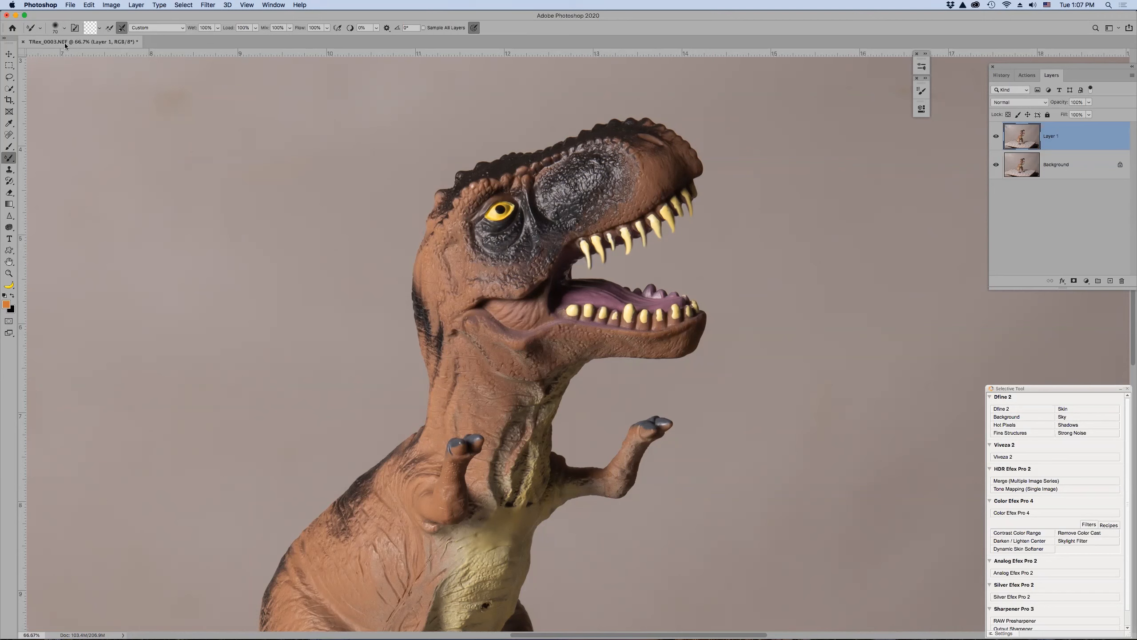
- Examine the Mixer Brush's load color and its load and clean options without changing them
{"action": "left_click", "coordinate": [97, 27]}
{"action": "left_click", "coordinate": [97, 27]}
{"action": "left_click", "coordinate": [91, 27]}
{"action": "left_click", "coordinate": [351, 229]}
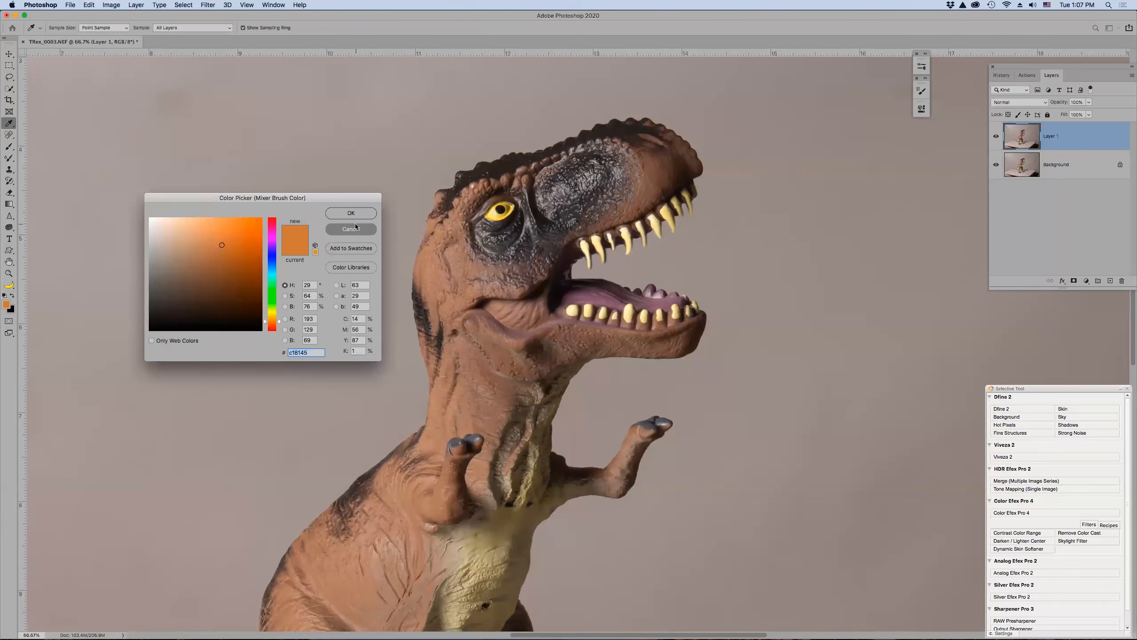
{"action": "left_click", "coordinate": [100, 28]}
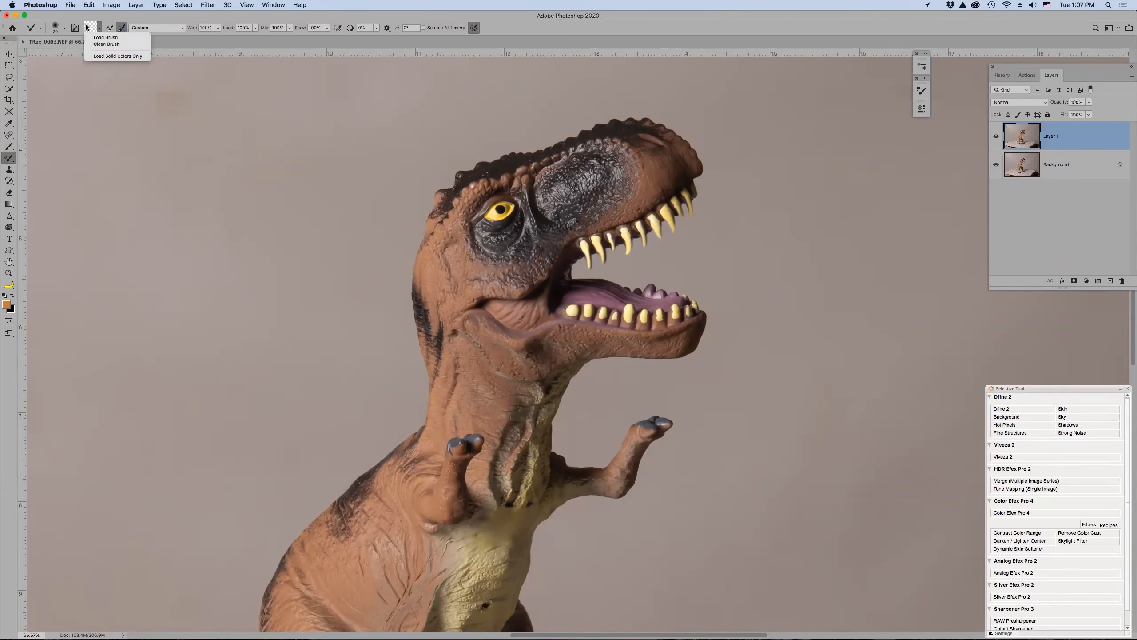
{"action": "left_click", "coordinate": [89, 28]}
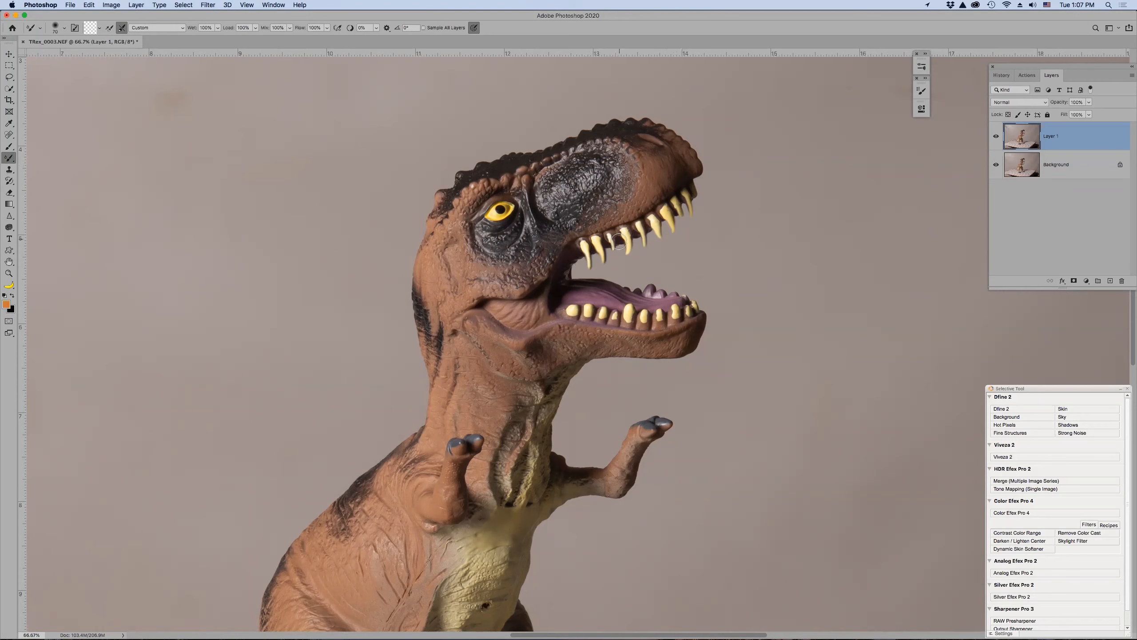
- Pull the lower teeth upward into sharp points with a smaller Mixer Brush
{"action": "key", "text": "bracketleft"}
{"action": "key", "text": "bracketleft"}
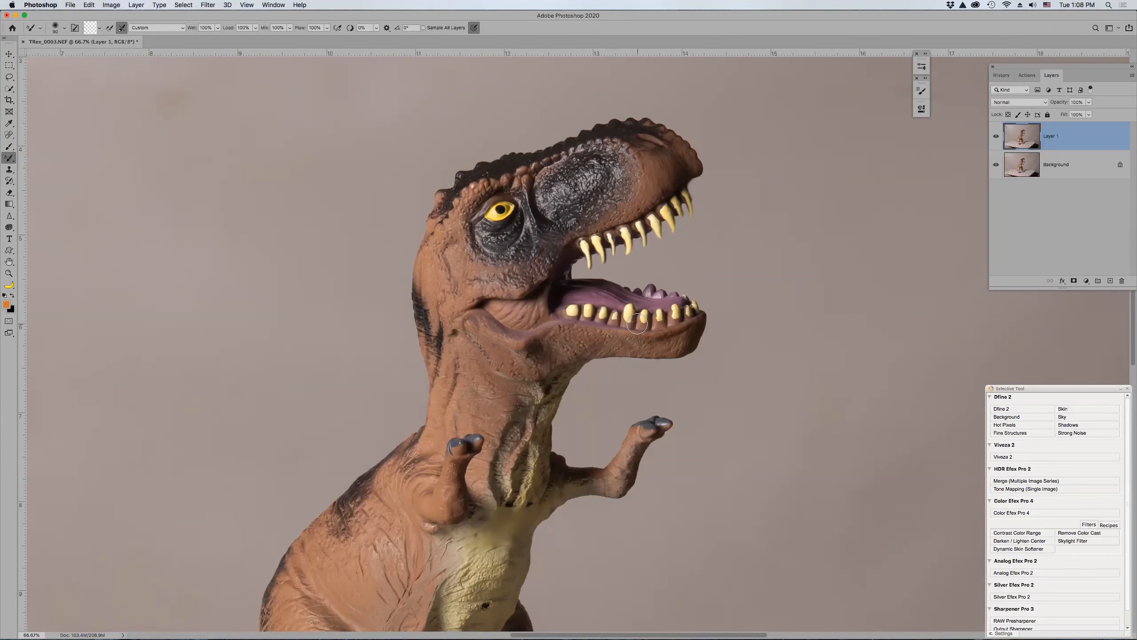
{"action": "key", "text": "bracketleft"}
{"action": "key", "text": "bracketleft"}
{"action": "key", "text": "bracketleft"}
{"action": "left_click_drag", "start_coordinate": [630, 307], "coordinate": [574, 301]}
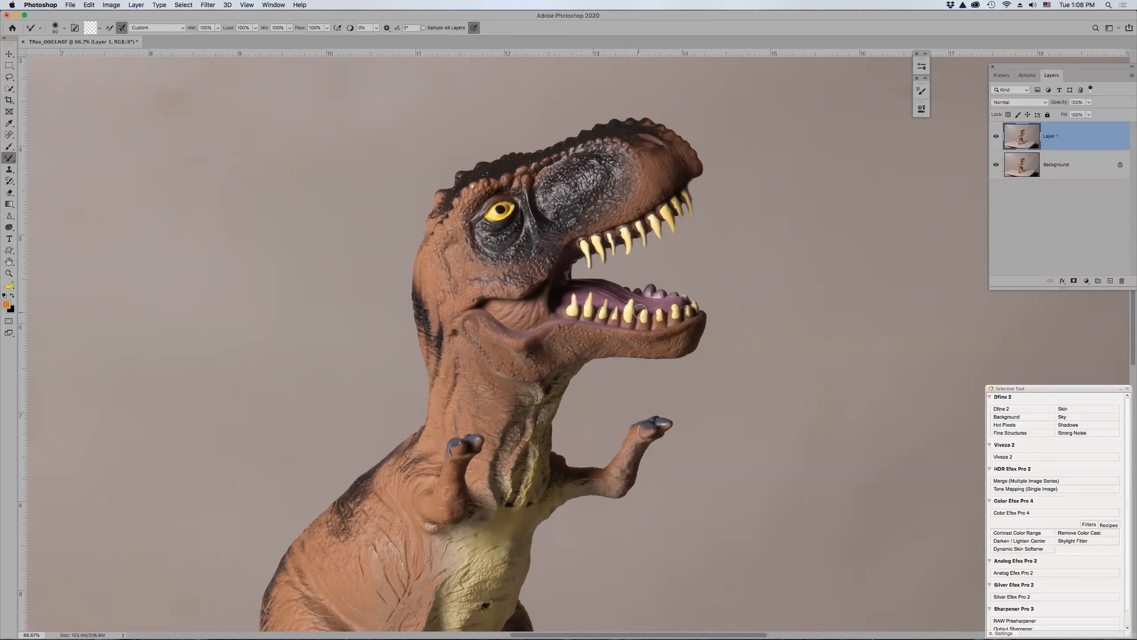
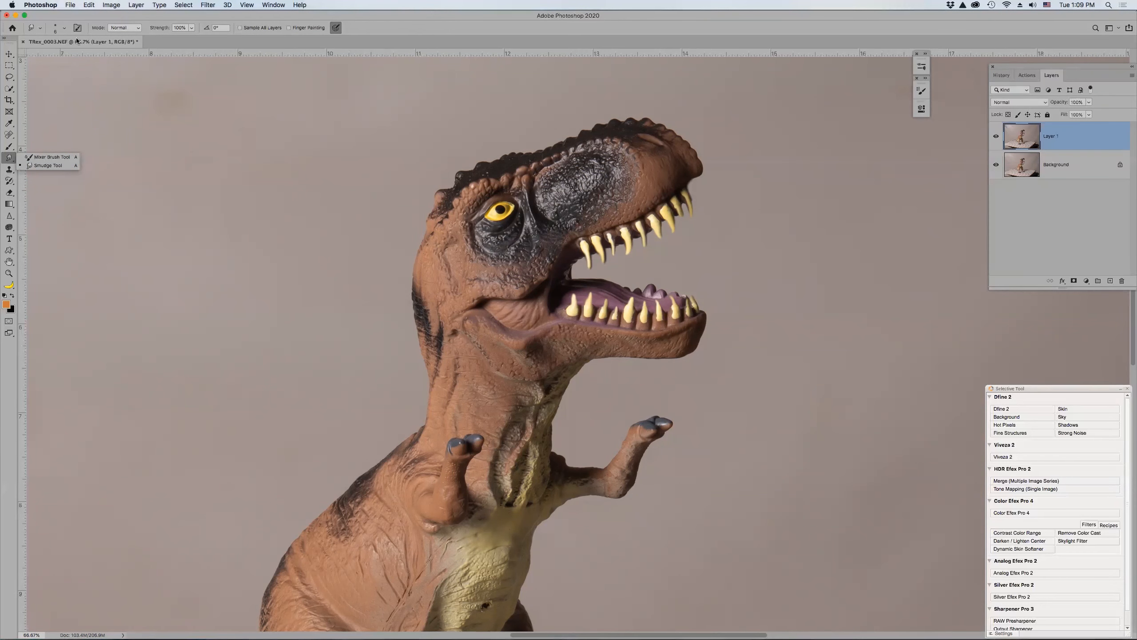
- Check the keyboard shortcuts assigned to the Mixer Brush and Smudge tools, and leave the shortcut settings unchanged
{"action": "left_click", "coordinate": [92, 4]}
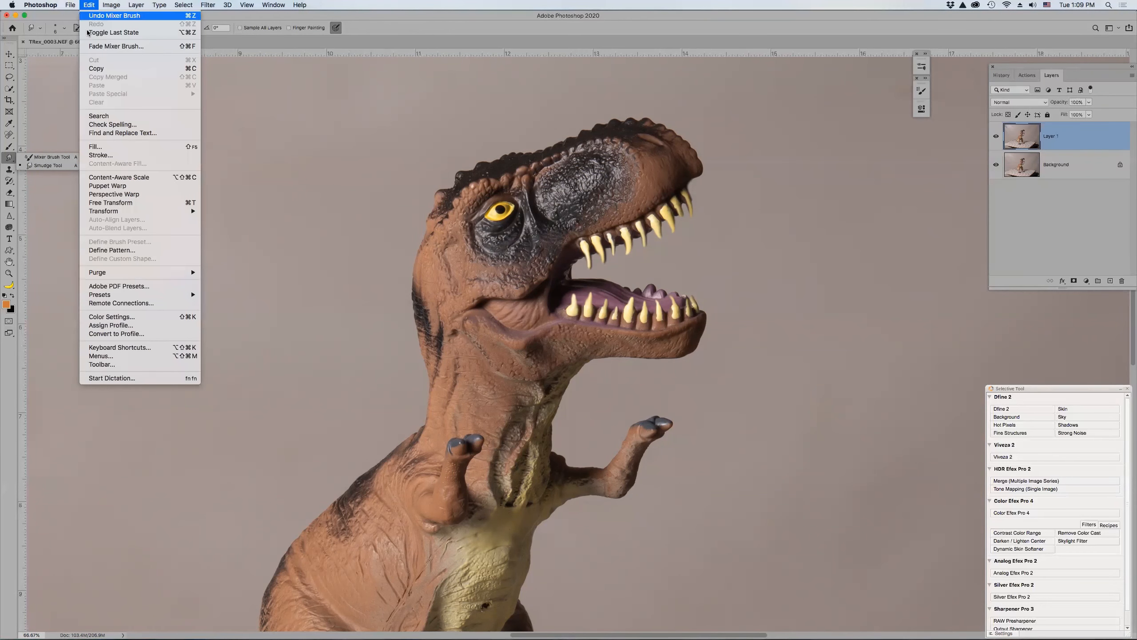
{"action": "left_click", "coordinate": [136, 350]}
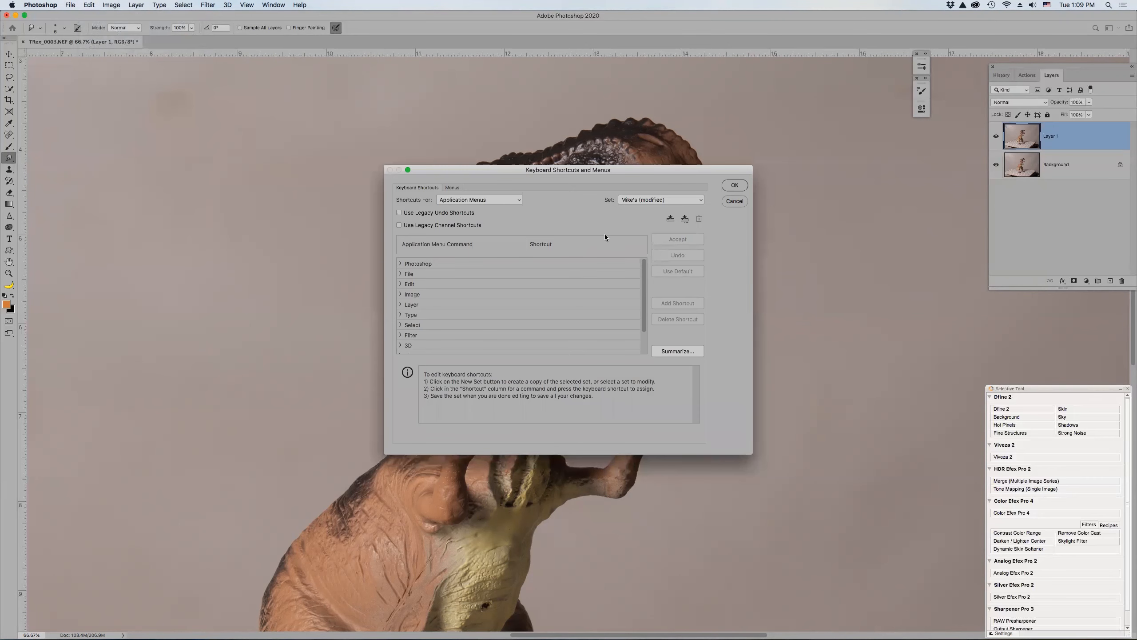
{"action": "left_click", "coordinate": [516, 200]}
{"action": "left_click", "coordinate": [504, 215]}
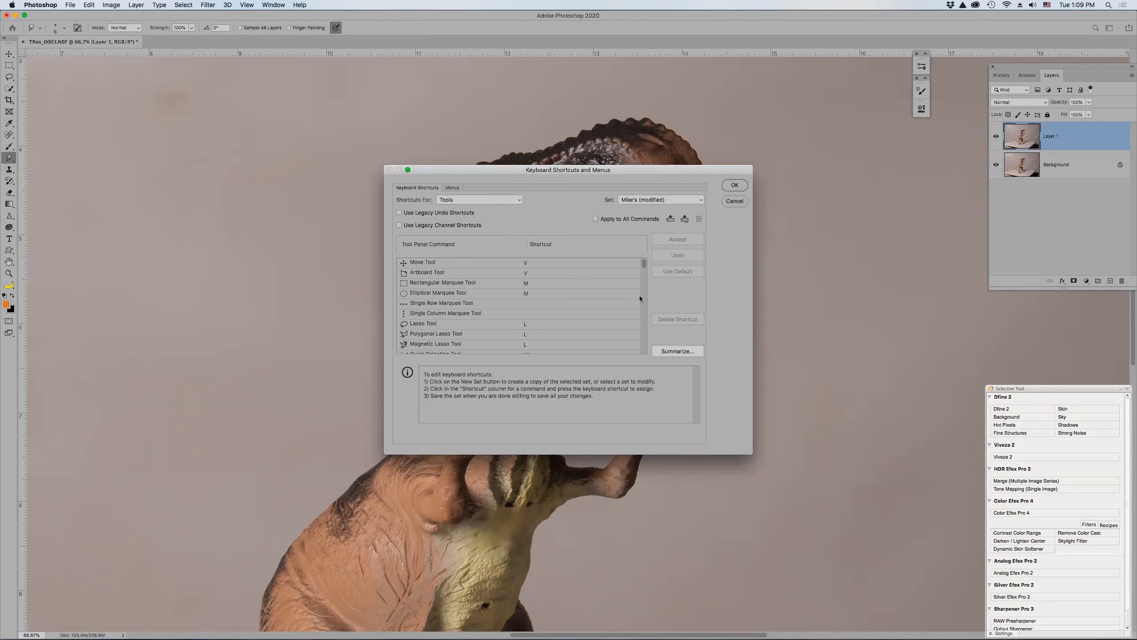
{"action": "left_click_drag", "start_coordinate": [645, 258], "coordinate": [650, 283]}
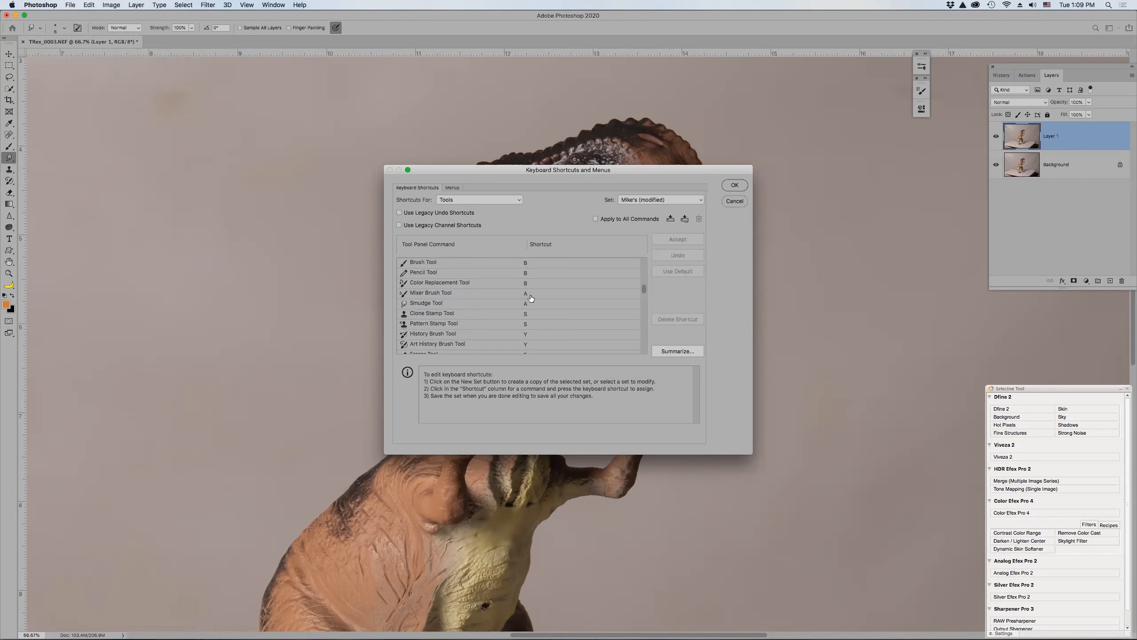
{"action": "left_click", "coordinate": [734, 202]}
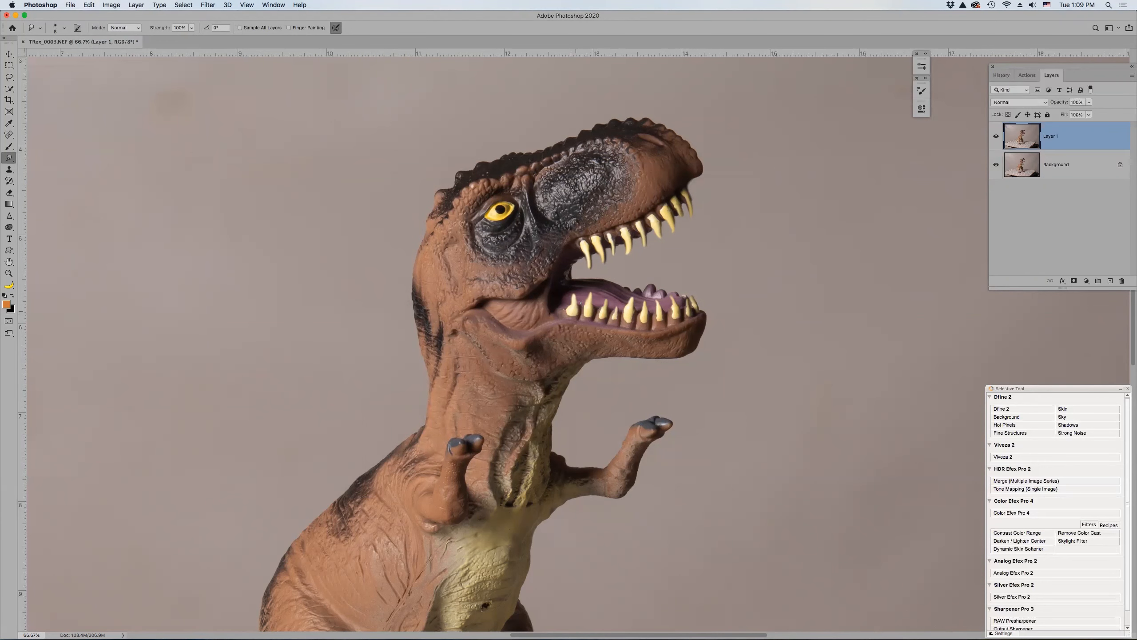
- Smudge the lower teeth into longer, sharper points, working on the first, third, fourth, fifth and seventh teeth from the jaw hinge
{"action": "key", "text": "bracketright"}
{"action": "key", "text": "z"}
{"action": "left_click", "coordinate": [599, 278]}
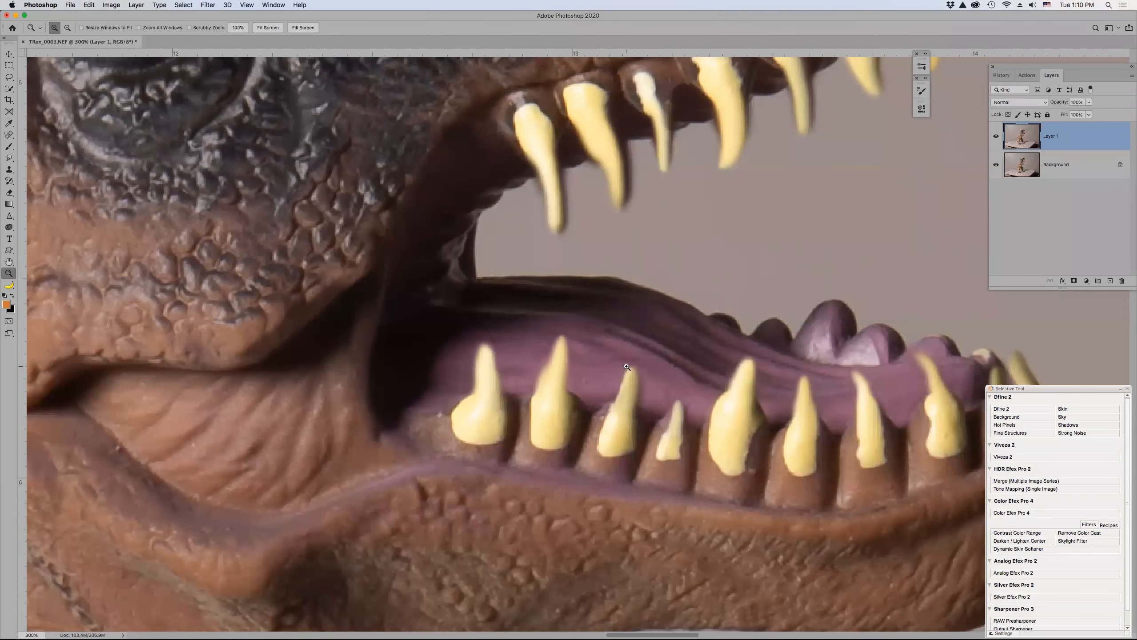
{"action": "key", "text": "r"}
{"action": "left_click_drag", "start_coordinate": [632, 372], "coordinate": [633, 353]}
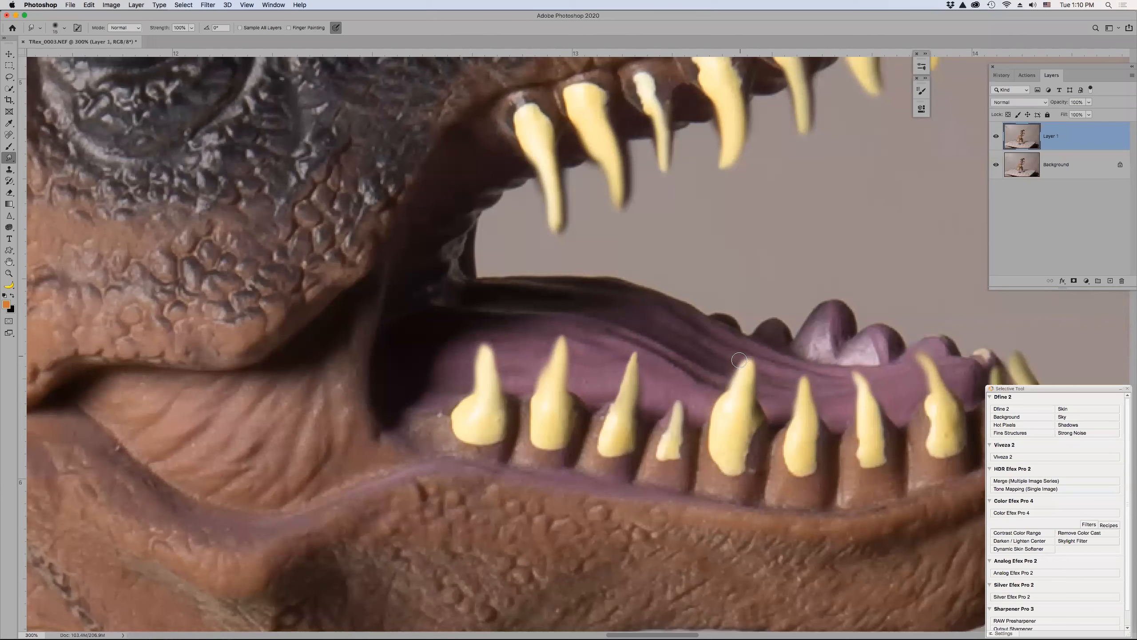
{"action": "left_click_drag", "start_coordinate": [745, 365], "coordinate": [752, 350]}
{"action": "left_click_drag", "start_coordinate": [679, 404], "coordinate": [668, 386]}
{"action": "left_click_drag", "start_coordinate": [487, 371], "coordinate": [487, 344]}
{"action": "left_click_drag", "start_coordinate": [858, 376], "coordinate": [864, 409]}
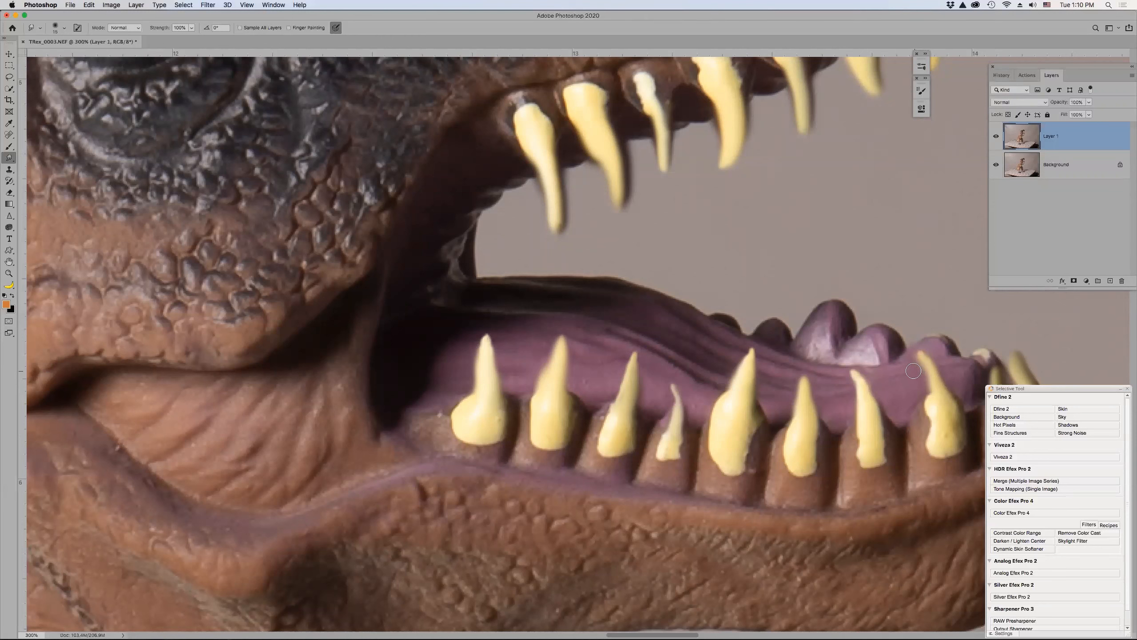
- Switch to the Mixer Brush and set Wet to 50% and Load to 50%
{"action": "left_click", "coordinate": [9, 159]}
{"action": "left_click", "coordinate": [29, 157]}
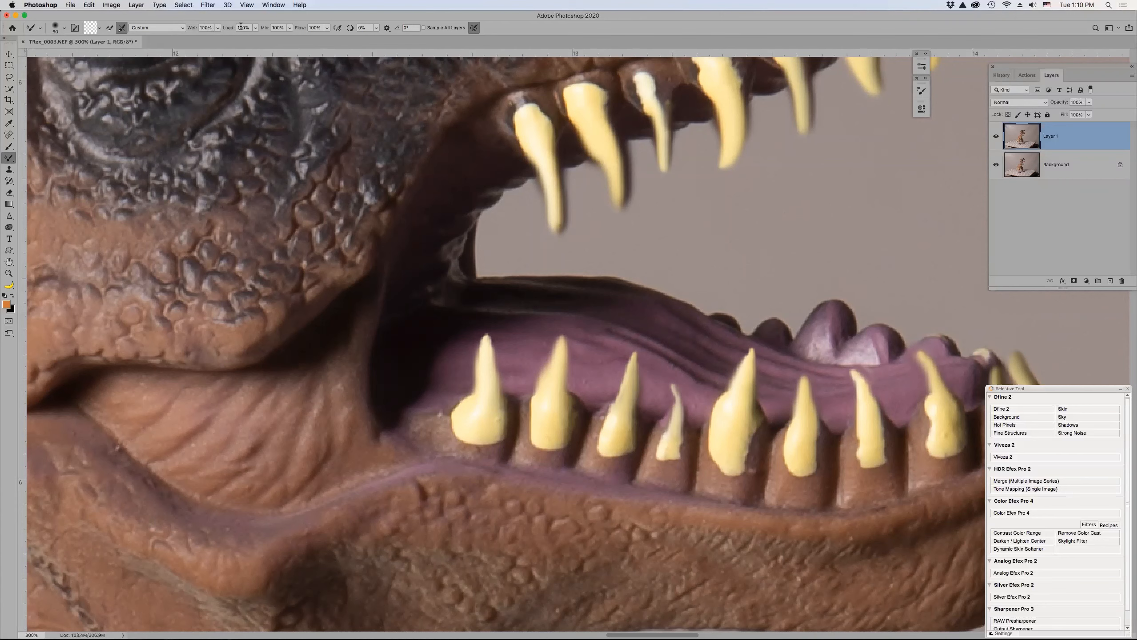
{"action": "left_click", "coordinate": [204, 28]}
{"action": "type", "text": "50"}
{"action": "key", "text": "Tab"}
{"action": "type", "text": "50"}
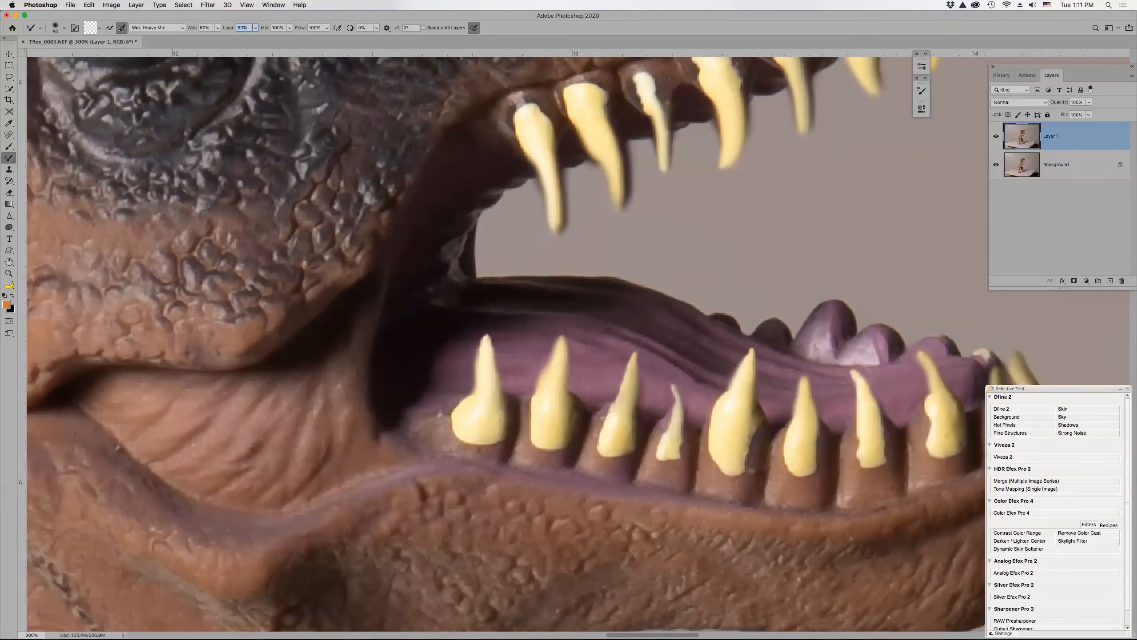
{"action": "key", "text": "Return"}
- Extend the third and fourth upper teeth downward with the Mixer Brush, undoing the stray stroke and reloading the brush along the way
{"action": "left_click_drag", "start_coordinate": [662, 168], "coordinate": [663, 181]}
{"action": "left_click_drag", "start_coordinate": [662, 175], "coordinate": [663, 186]}
{"action": "mouse_move", "coordinate": [662, 180]}
{"action": "left_mouse_down"}
{"action": "mouse_move", "coordinate": [675, 179]}
{"action": "mouse_move", "coordinate": [646, 180]}
{"action": "mouse_move", "coordinate": [698, 178]}
{"action": "left_mouse_up"}
{"action": "key", "text": "super+z"}
{"action": "left_click", "coordinate": [99, 28]}
{"action": "left_click", "coordinate": [103, 38]}
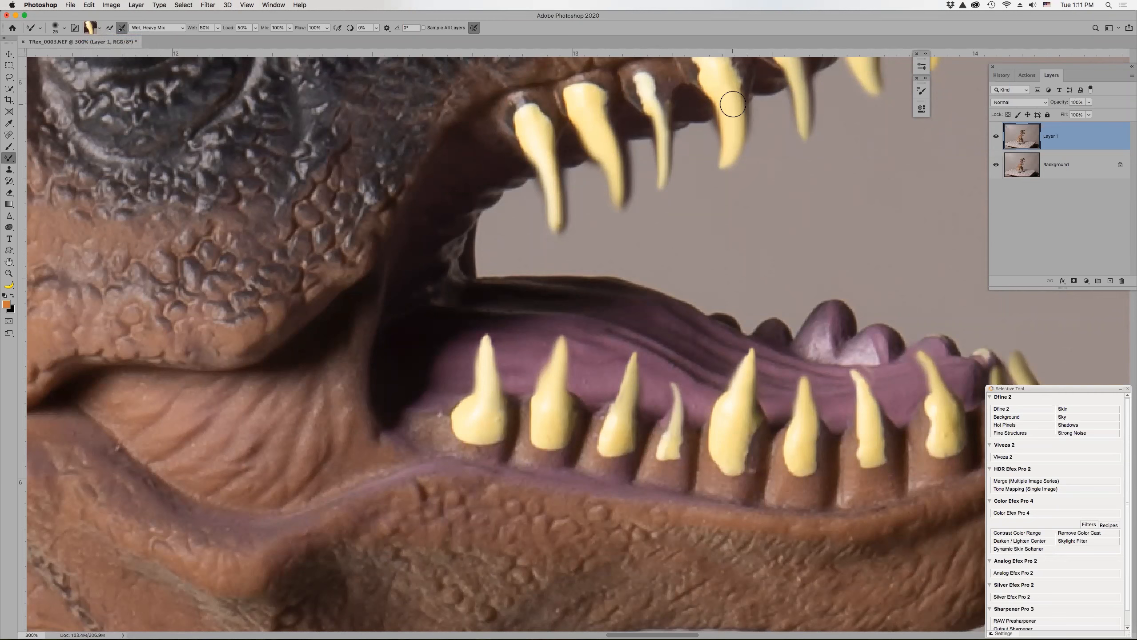
{"action": "left_click_drag", "start_coordinate": [730, 154], "coordinate": [722, 164]}
{"action": "left_click_drag", "start_coordinate": [644, 88], "coordinate": [646, 73]}
- Try a Wet value of 0% for the Mixer Brush, and set both Wet and Load to 100%
{"action": "left_click", "coordinate": [205, 28]}
{"action": "type", "text": "0"}
{"action": "key", "text": "Return"}
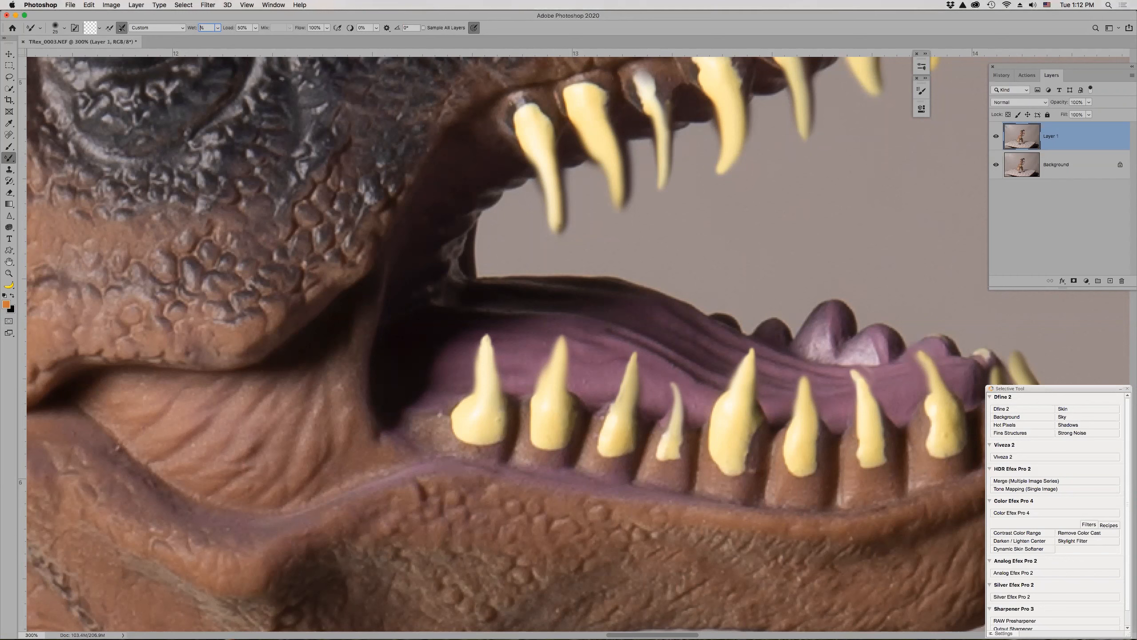
{"action": "type", "text": "100"}
{"action": "key", "text": "Tab"}
{"action": "type", "text": "10"}
- Set the Mixer Brush color to the pale yellow f0e2a7 sampled from an upper tooth
{"action": "left_click", "coordinate": [99, 29]}
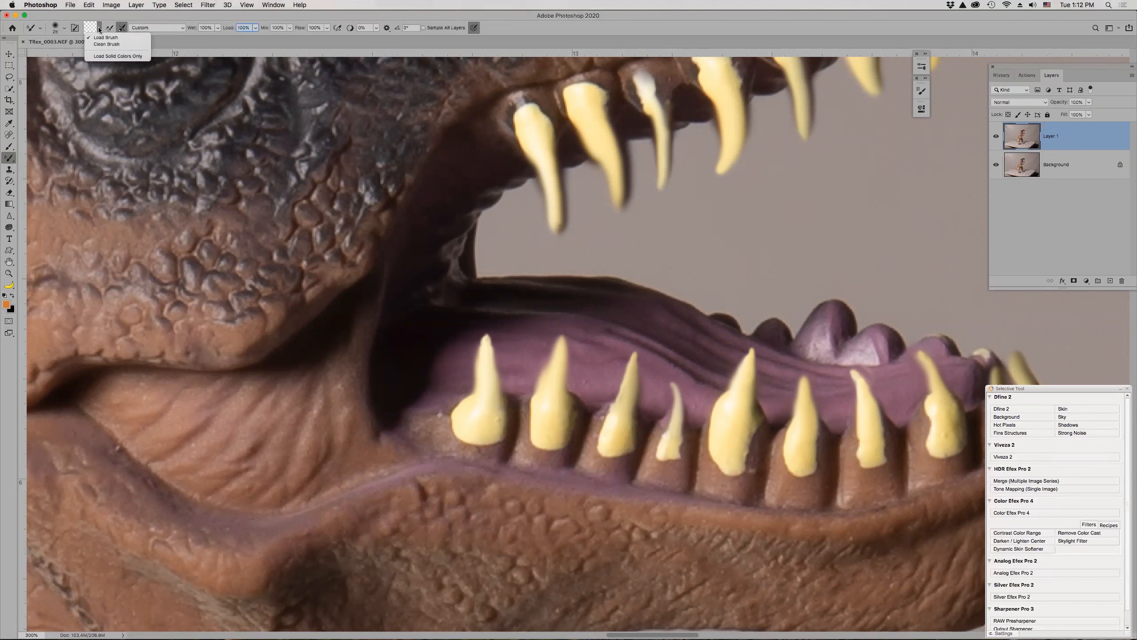
{"action": "left_click", "coordinate": [91, 29]}
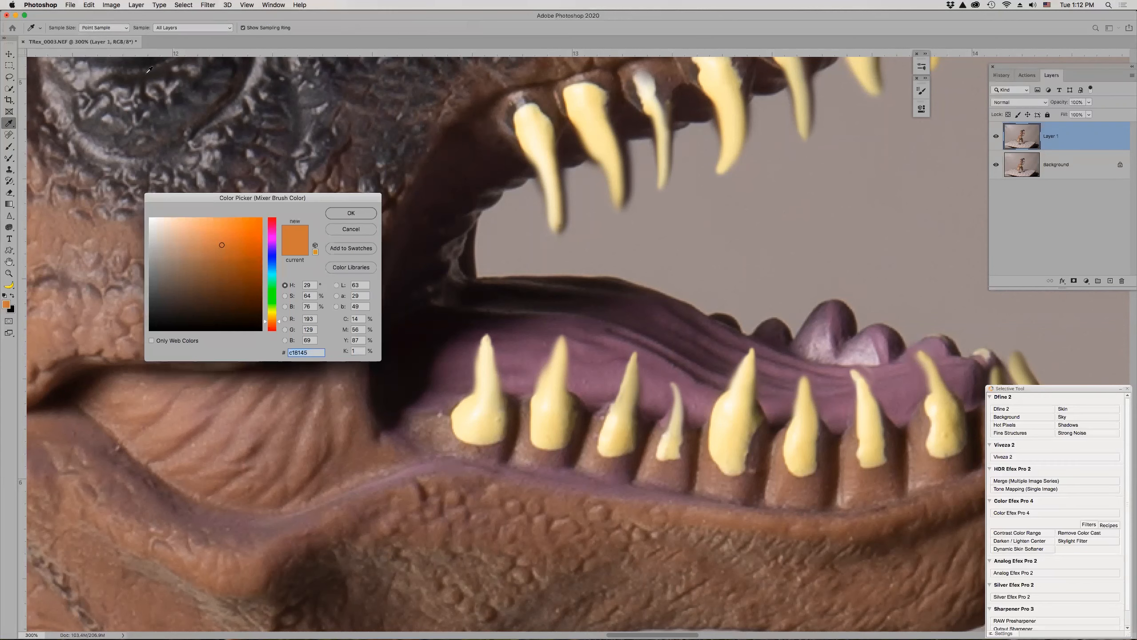
{"action": "left_click", "coordinate": [734, 105]}
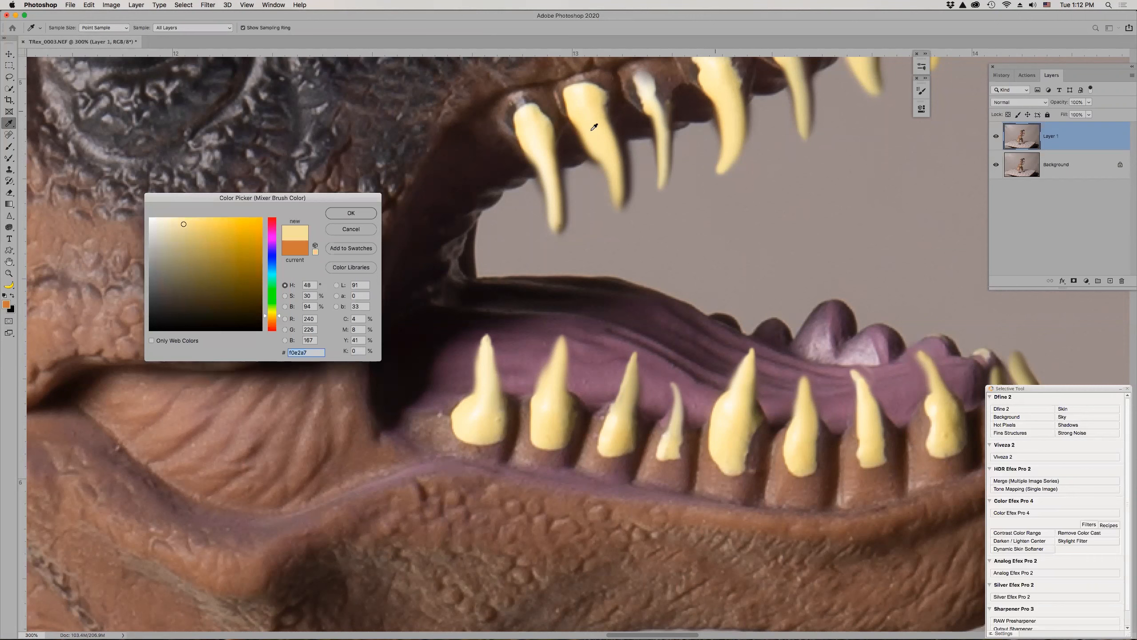
{"action": "left_click", "coordinate": [364, 213]}
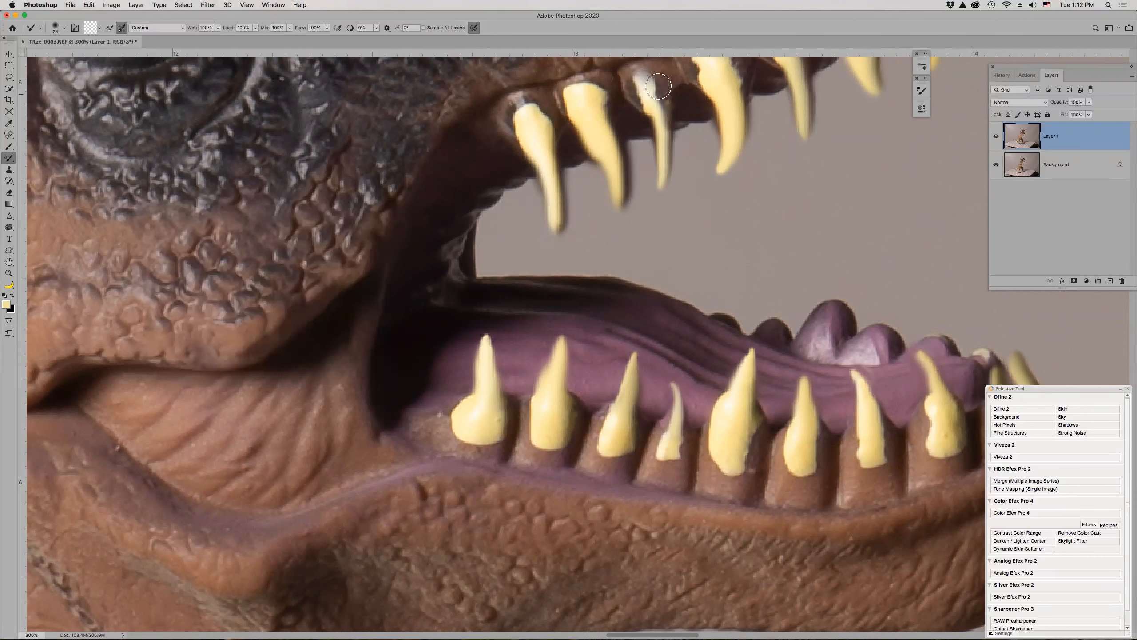
- Brush over the third upper tooth's base and the small fourth lower tooth, keeping the Custom blending preset
{"action": "left_click_drag", "start_coordinate": [647, 83], "coordinate": [649, 94]}
{"action": "left_click", "coordinate": [180, 28]}
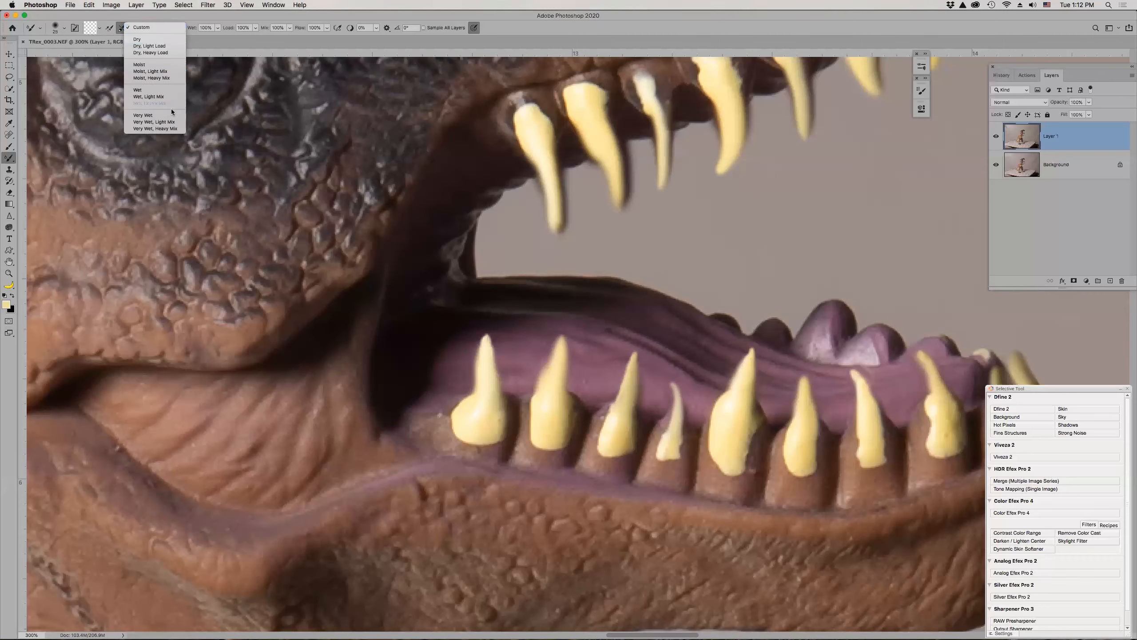
{"action": "left_click", "coordinate": [167, 29]}
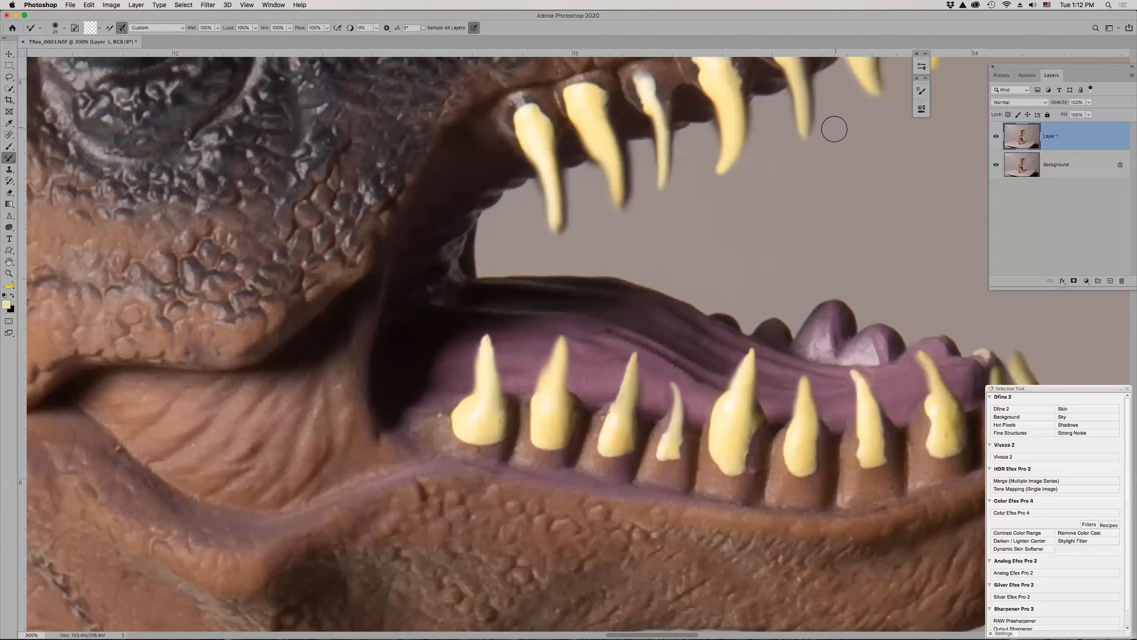
{"action": "left_click_drag", "start_coordinate": [669, 449], "coordinate": [675, 382]}
- Compare the reshaped teeth with the original photo by hiding and showing Layer 1, leaving the layer visible
{"action": "key", "text": "super+minus"}
{"action": "key", "text": "super+minus"}
{"action": "key", "text": "super+minus"}
{"action": "key", "text": "super+minus"}
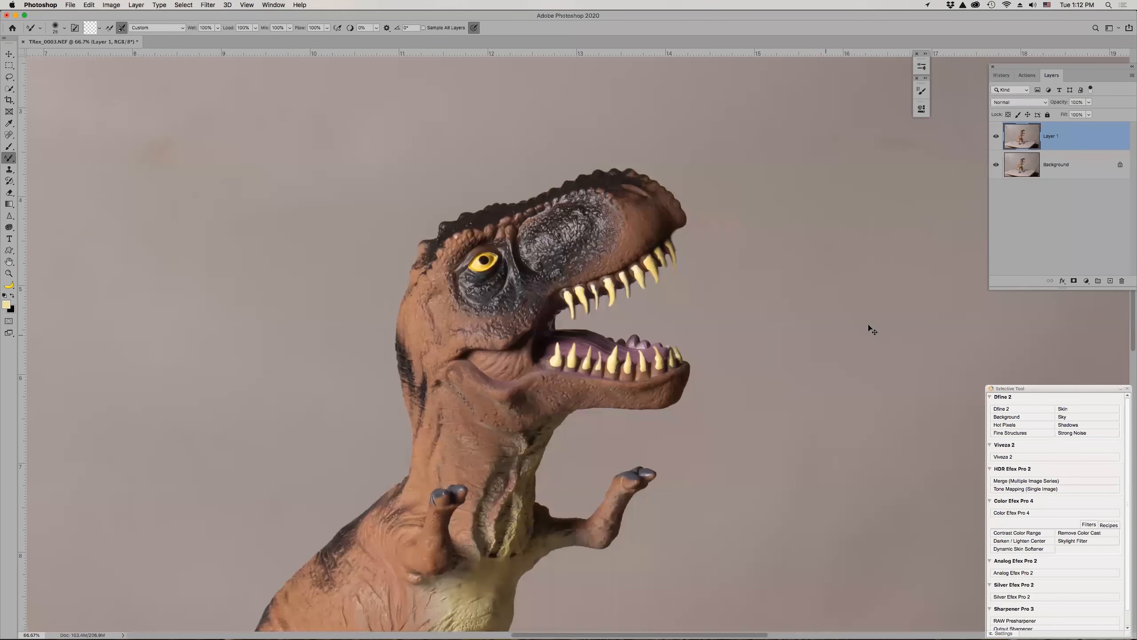
{"action": "left_click", "coordinate": [996, 136]}
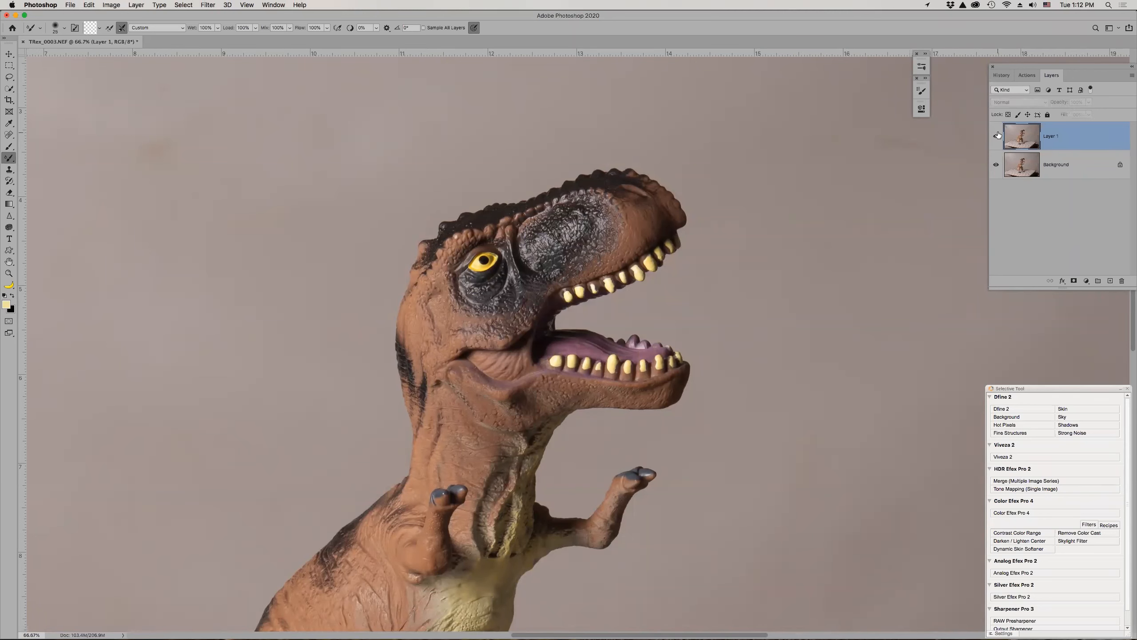
{"action": "left_click", "coordinate": [998, 136]}
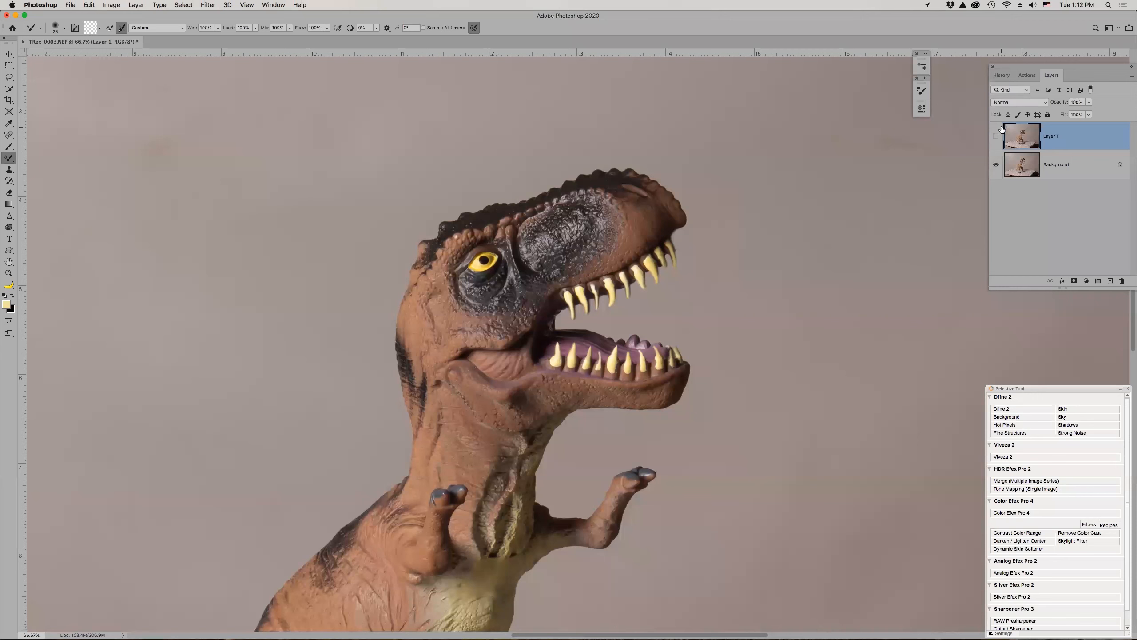
{"action": "left_click", "coordinate": [995, 137]}
{"action": "left_click", "coordinate": [997, 136]}
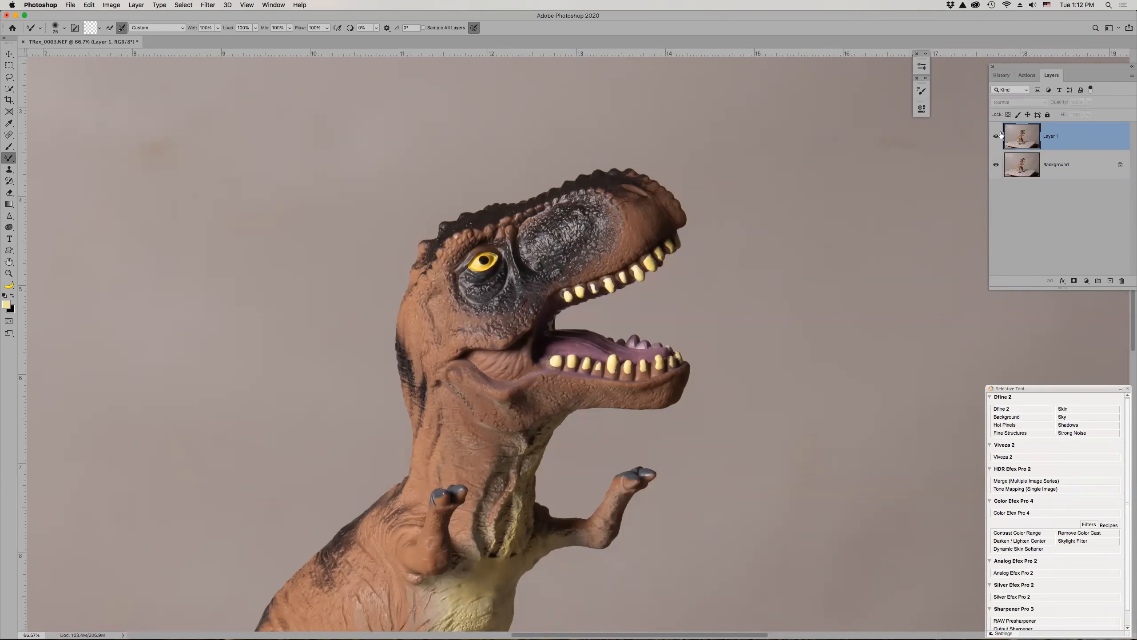
{"action": "left_click", "coordinate": [997, 136]}
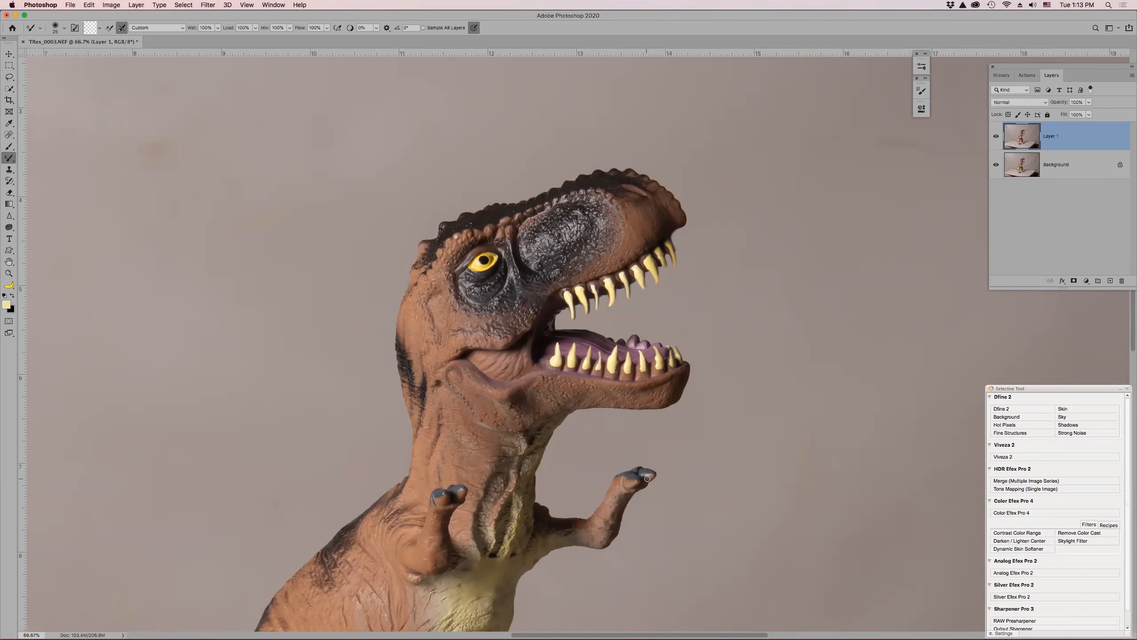
- Pull the claws on both front hands outward into longer tips with a larger Mixer Brush
{"action": "key", "text": "bracketright"}
{"action": "key", "text": "bracketright"}
{"action": "key", "text": "bracketright"}
{"action": "key", "text": "bracketright"}
{"action": "key", "text": "bracketright"}
{"action": "key", "text": "bracketright"}
{"action": "mouse_move", "coordinate": [647, 473]}
{"action": "left_mouse_down"}
{"action": "mouse_move", "coordinate": [662, 477]}
{"action": "mouse_move", "coordinate": [642, 490]}
{"action": "mouse_move", "coordinate": [658, 477]}
{"action": "left_mouse_up"}
{"action": "left_click_drag", "start_coordinate": [440, 492], "coordinate": [468, 500]}
- Smudge the two claws of the far, outstretched hand downward into sharp hooked tips
{"action": "key", "text": "z"}
{"action": "left_click", "coordinate": [638, 483]}
{"action": "left_click", "coordinate": [637, 483]}
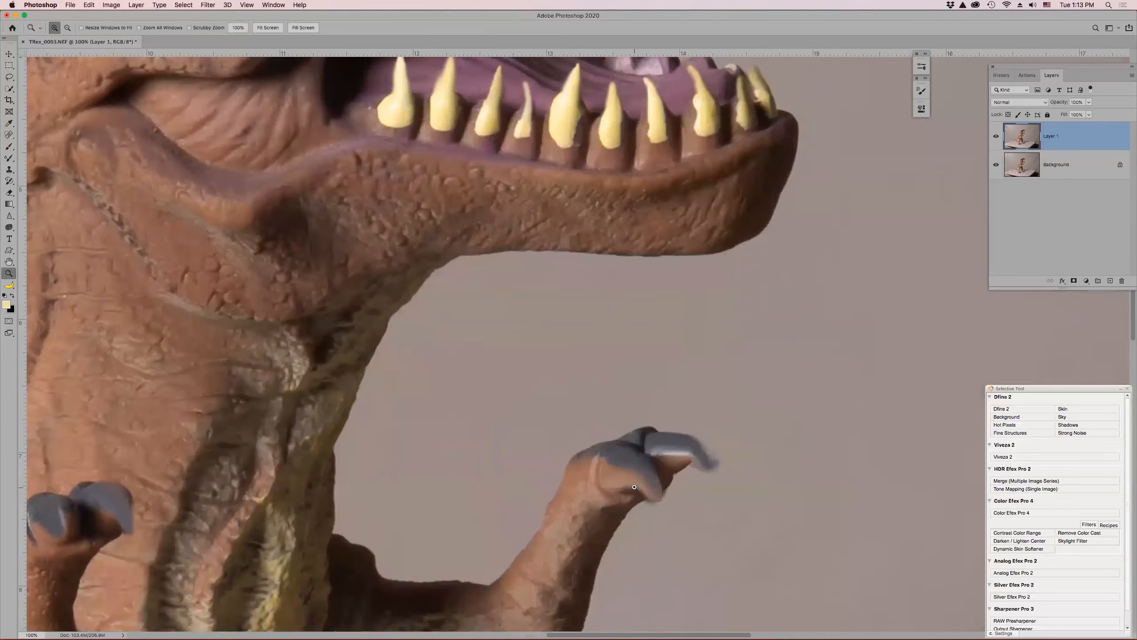
{"action": "left_click", "coordinate": [637, 484]}
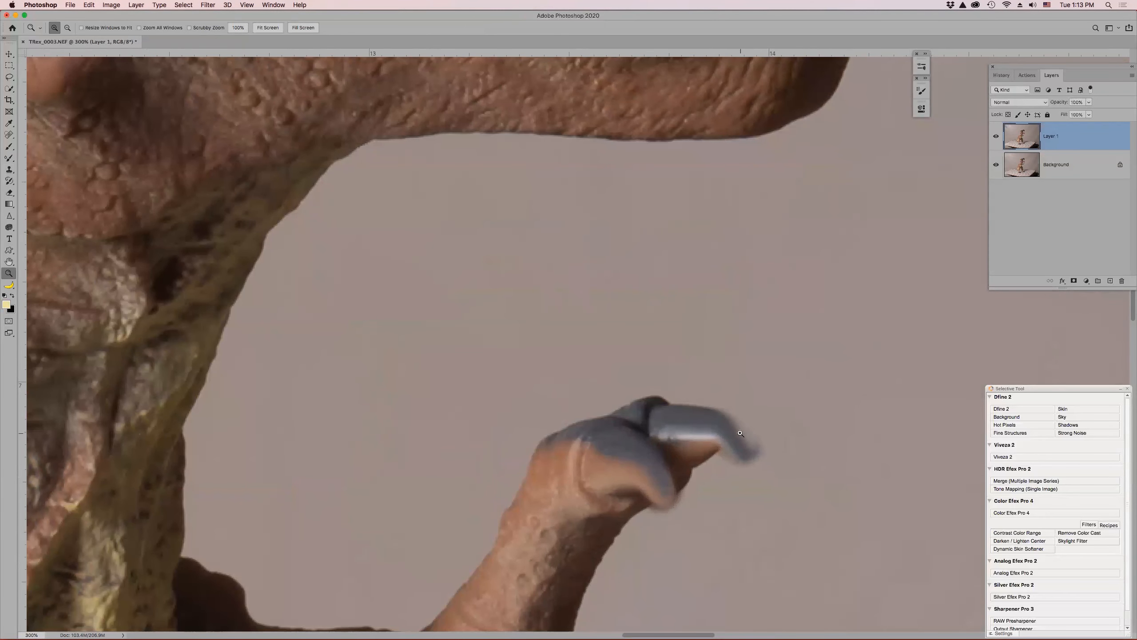
{"action": "key", "text": "b"}
{"action": "key", "text": "shift+b"}
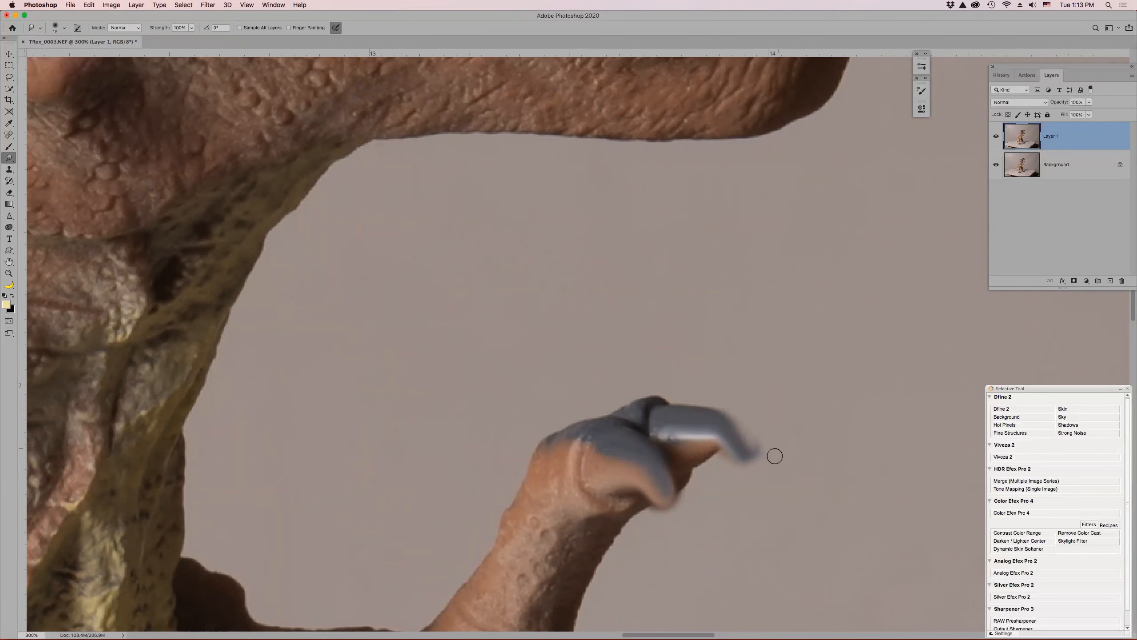
{"action": "mouse_move", "coordinate": [734, 445]}
{"action": "left_mouse_down"}
{"action": "mouse_move", "coordinate": [745, 423]}
{"action": "mouse_move", "coordinate": [761, 448]}
{"action": "mouse_move", "coordinate": [743, 452]}
{"action": "mouse_move", "coordinate": [747, 467]}
{"action": "mouse_move", "coordinate": [737, 457]}
{"action": "mouse_move", "coordinate": [747, 479]}
{"action": "mouse_move", "coordinate": [751, 464]}
{"action": "mouse_move", "coordinate": [742, 488]}
{"action": "left_mouse_up"}
{"action": "mouse_move", "coordinate": [663, 500]}
{"action": "left_mouse_down"}
{"action": "mouse_move", "coordinate": [656, 481]}
{"action": "mouse_move", "coordinate": [663, 514]}
{"action": "mouse_move", "coordinate": [667, 493]}
{"action": "mouse_move", "coordinate": [660, 516]}
{"action": "left_mouse_up"}
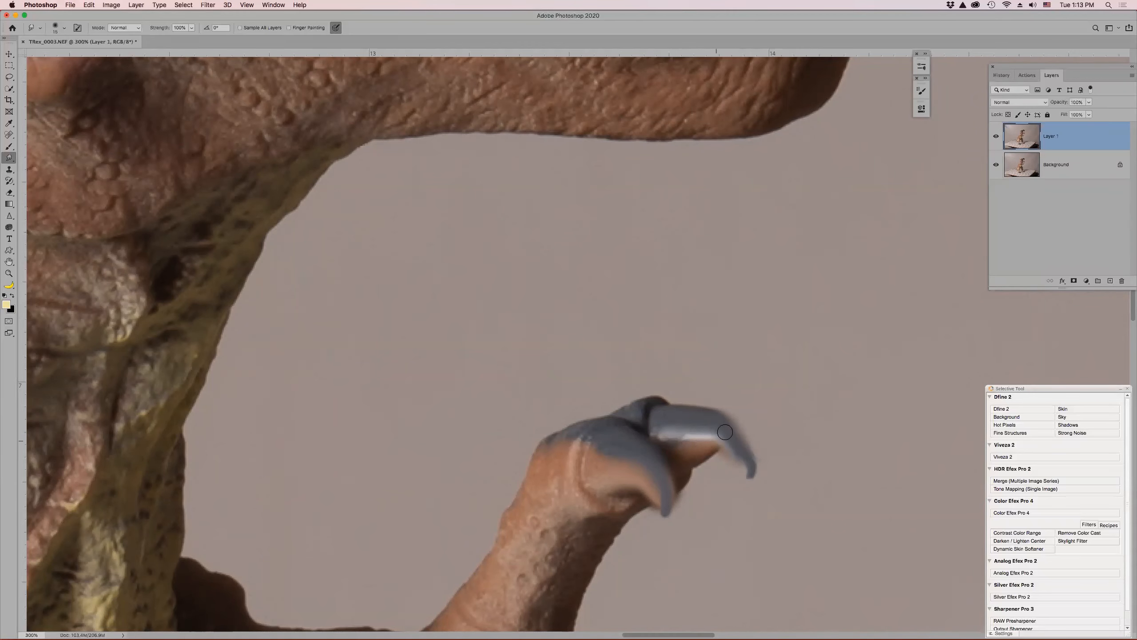
- Select the small dark hole in the dinosaur's yellow belly with the Lasso tool
{"action": "key", "text": "super+minus"}
{"action": "key", "text": "super+minus"}
{"action": "key", "text": "super+minus"}
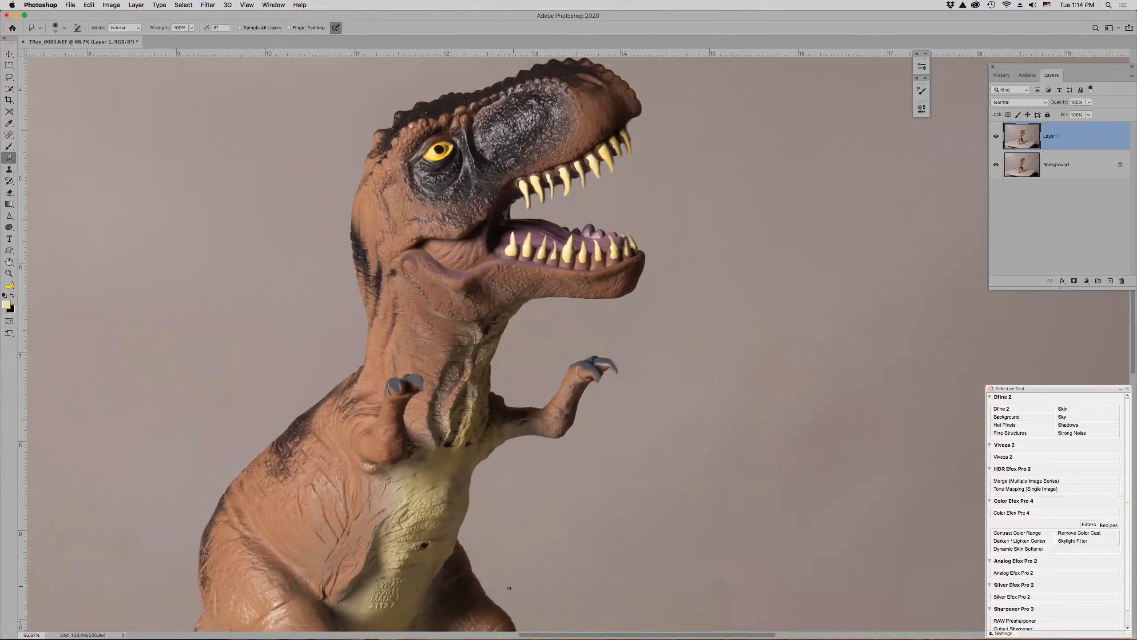
{"action": "left_click_drag", "start_coordinate": [425, 547], "coordinate": [512, 426]}
{"action": "key", "text": "z"}
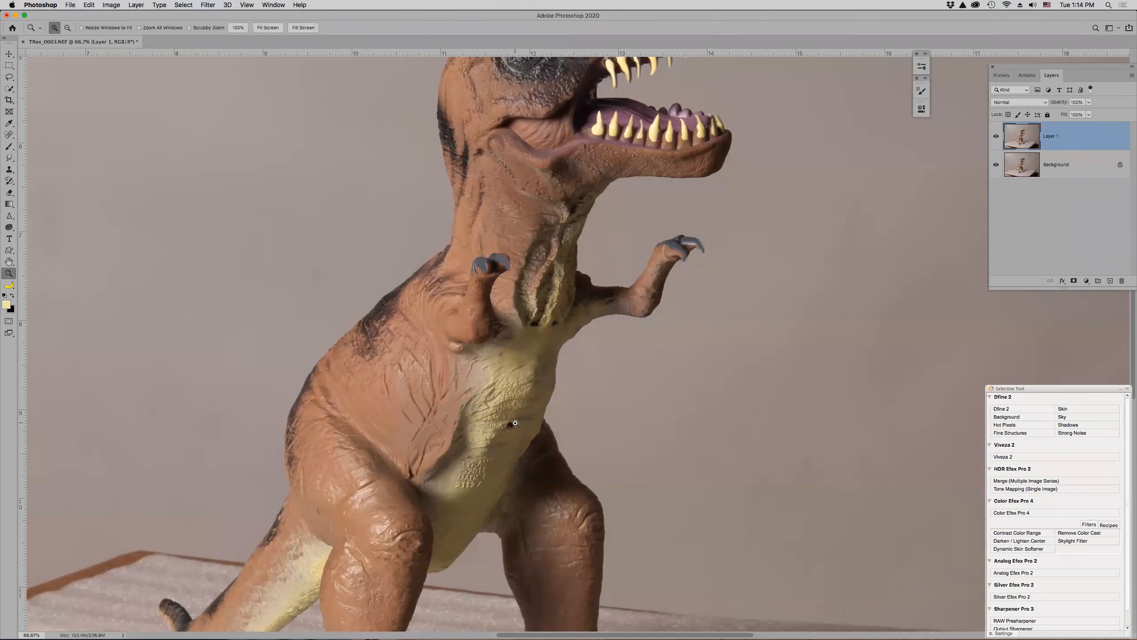
{"action": "left_click", "coordinate": [512, 424]}
{"action": "left_click", "coordinate": [512, 424]}
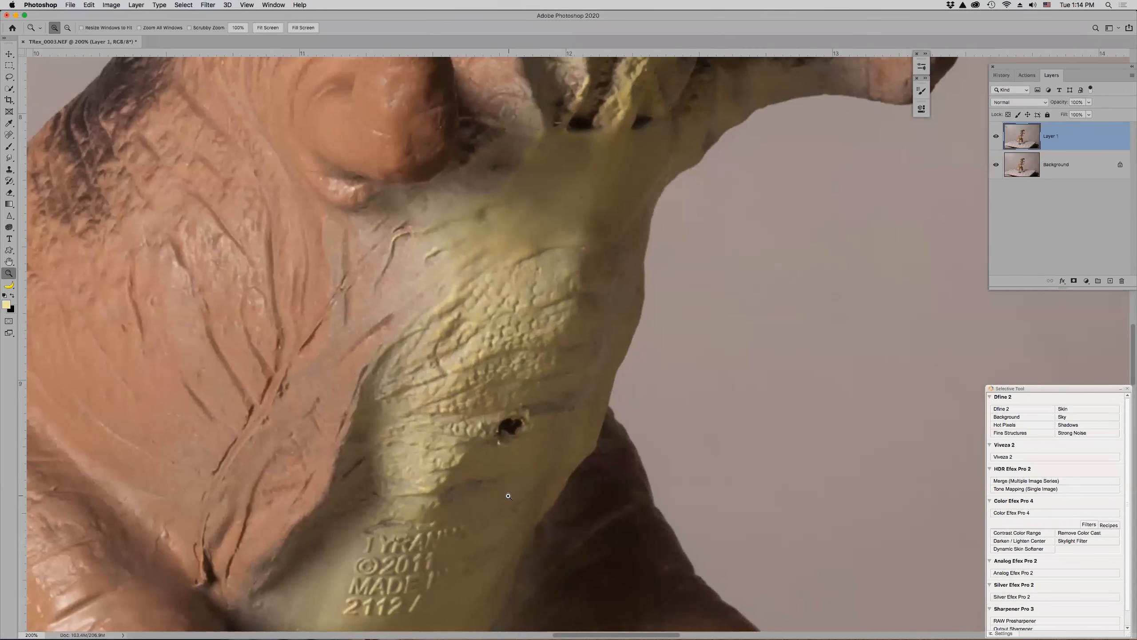
{"action": "key", "text": "l"}
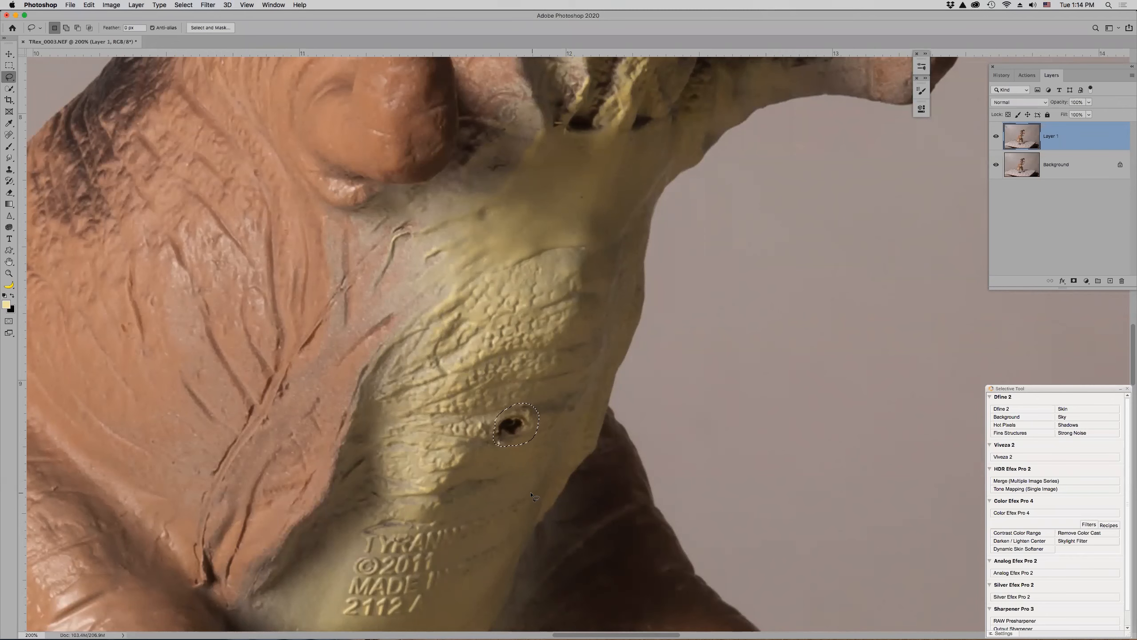
- Review the Content Aware Fill and Deselect action's steps and play it to remove the selected hole
{"action": "left_click", "coordinate": [1027, 75]}
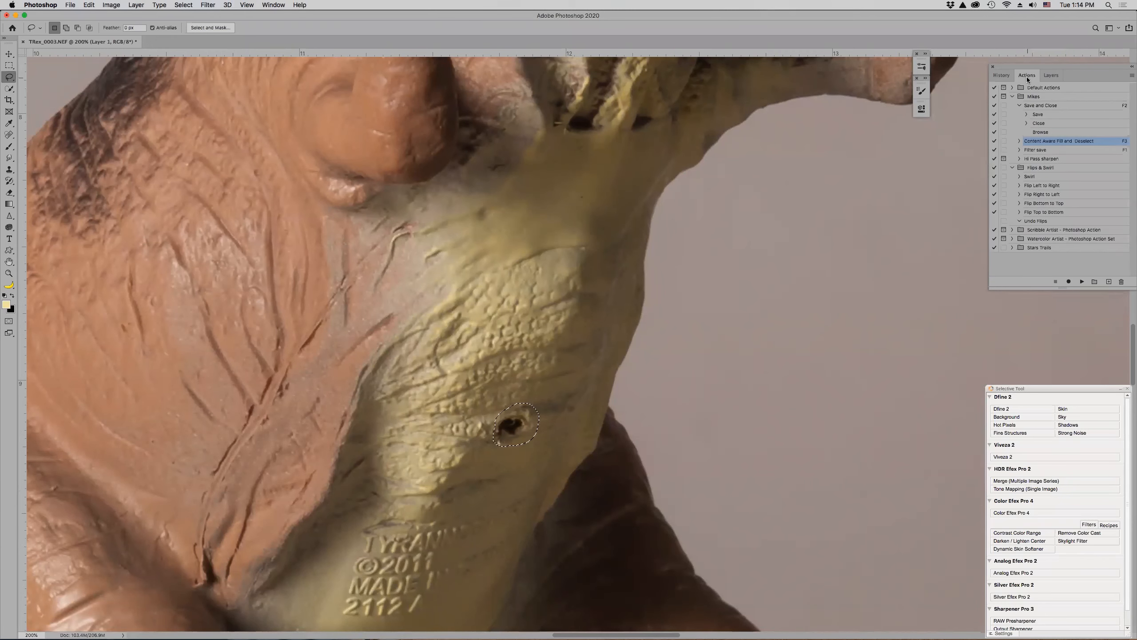
{"action": "left_click", "coordinate": [1020, 106]}
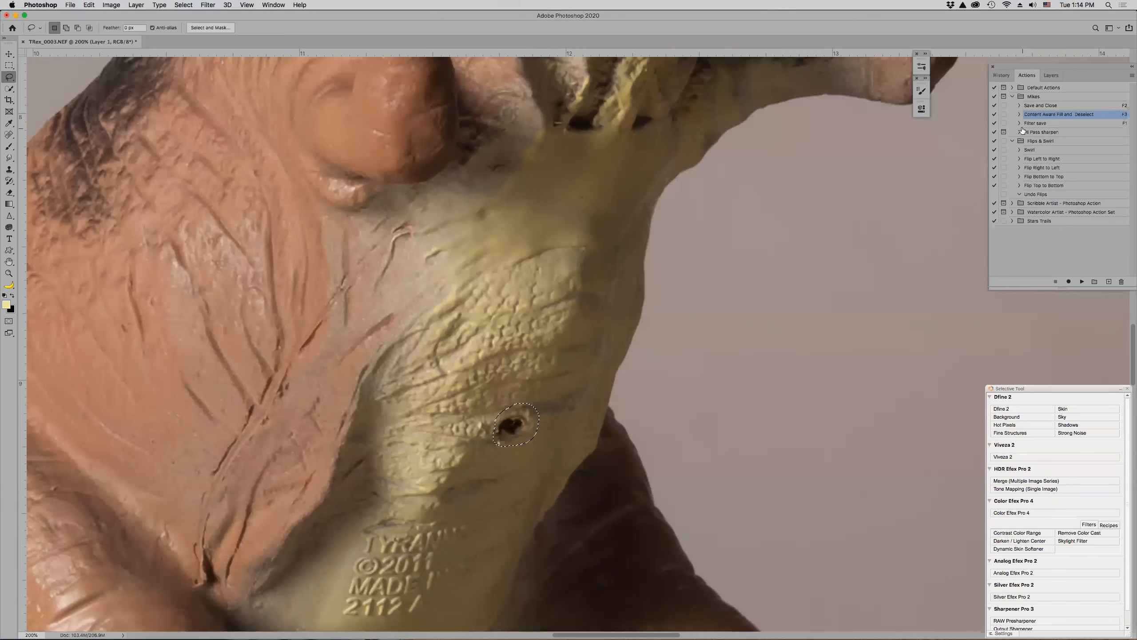
{"action": "left_click", "coordinate": [1020, 115]}
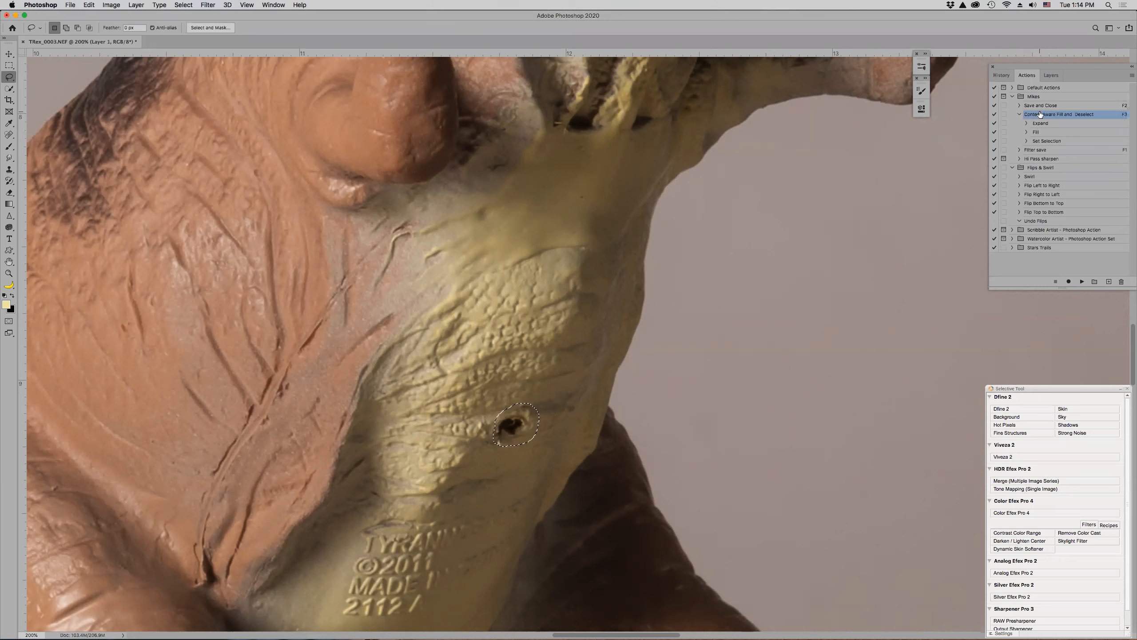
{"action": "left_click", "coordinate": [1083, 283]}
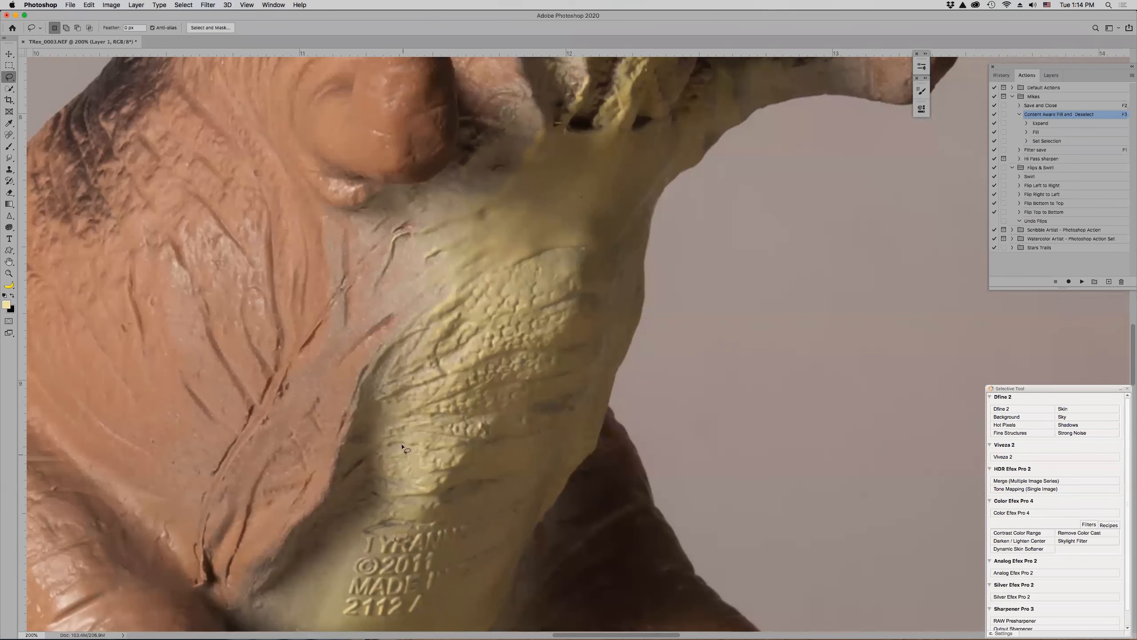
- Remove the embossed lettering, the leftover orange patch and the small spot from the lower belly with the Content Aware Fill and Deselect action
{"action": "left_click_drag", "start_coordinate": [450, 362], "coordinate": [488, 242]}
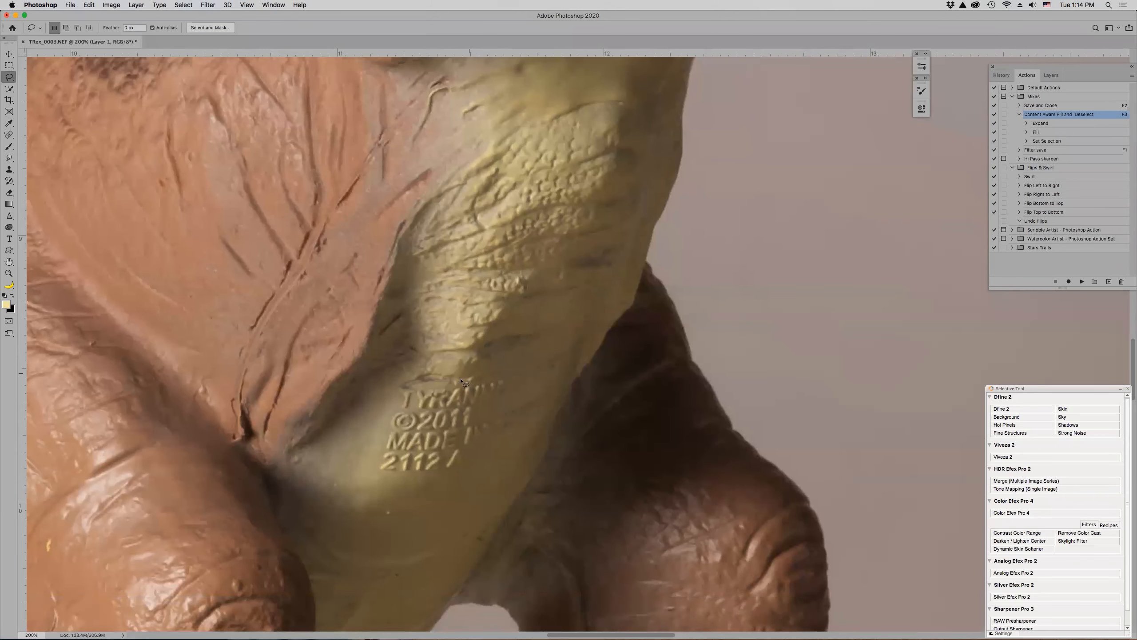
{"action": "mouse_move", "coordinate": [422, 385]}
{"action": "left_mouse_down"}
{"action": "mouse_move", "coordinate": [403, 393]}
{"action": "mouse_move", "coordinate": [381, 445]}
{"action": "mouse_move", "coordinate": [382, 475]}
{"action": "mouse_move", "coordinate": [398, 486]}
{"action": "mouse_move", "coordinate": [463, 474]}
{"action": "mouse_move", "coordinate": [539, 422]}
{"action": "mouse_move", "coordinate": [559, 385]}
{"action": "mouse_move", "coordinate": [494, 375]}
{"action": "mouse_move", "coordinate": [417, 387]}
{"action": "left_mouse_up"}
{"action": "key", "text": "F3"}
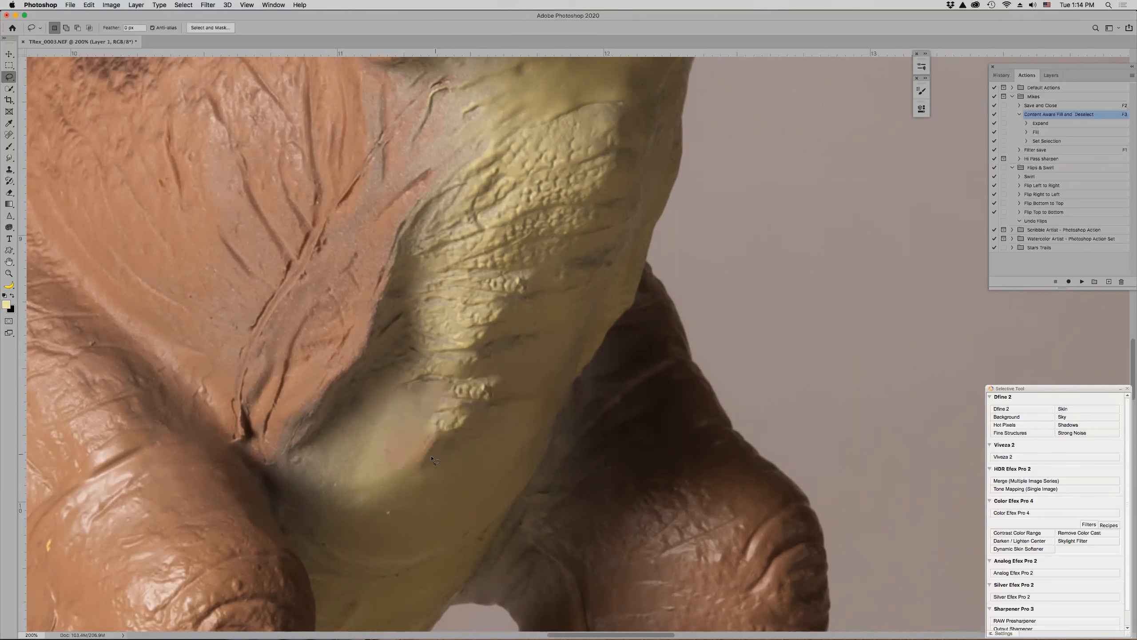
{"action": "mouse_move", "coordinate": [405, 421]}
{"action": "left_mouse_down"}
{"action": "mouse_move", "coordinate": [377, 436]}
{"action": "mouse_move", "coordinate": [396, 473]}
{"action": "mouse_move", "coordinate": [453, 473]}
{"action": "mouse_move", "coordinate": [421, 423]}
{"action": "left_mouse_up"}
{"action": "key", "text": "F3"}
{"action": "left_click_drag", "start_coordinate": [386, 515], "coordinate": [389, 504]}
{"action": "key", "text": "F3"}
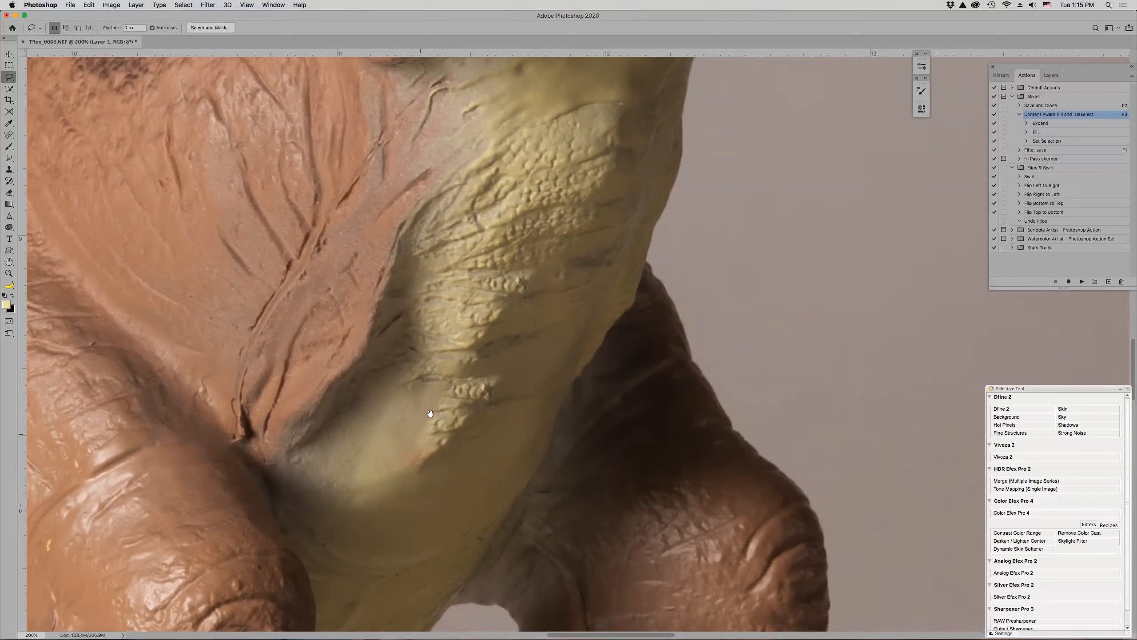
{"action": "left_click_drag", "start_coordinate": [495, 338], "coordinate": [511, 457]}
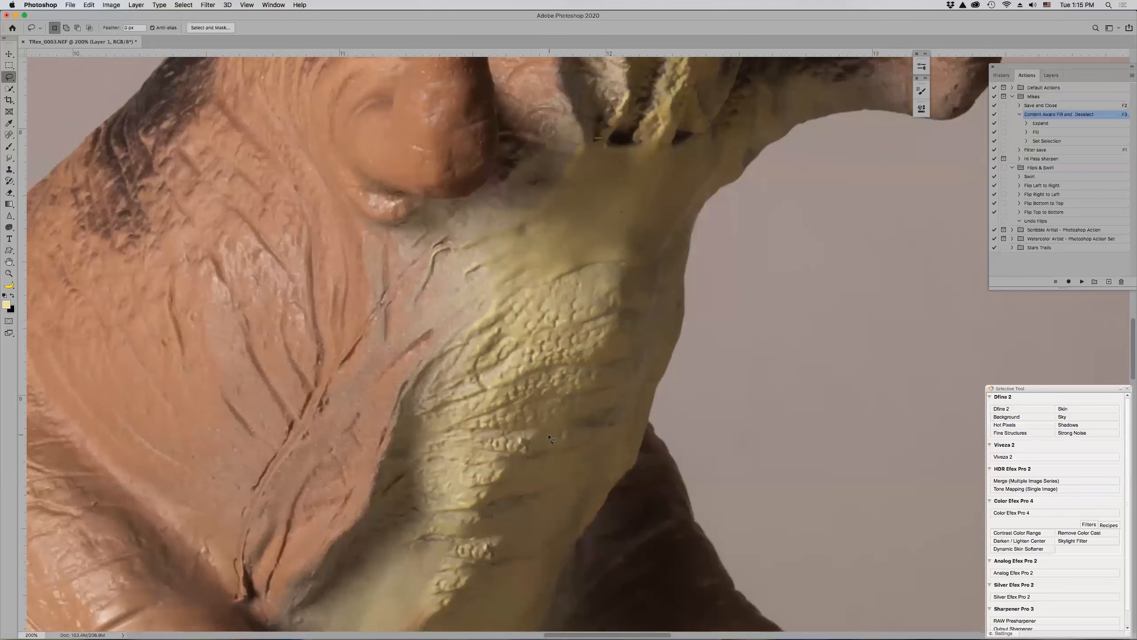
{"action": "key", "text": "super+0"}
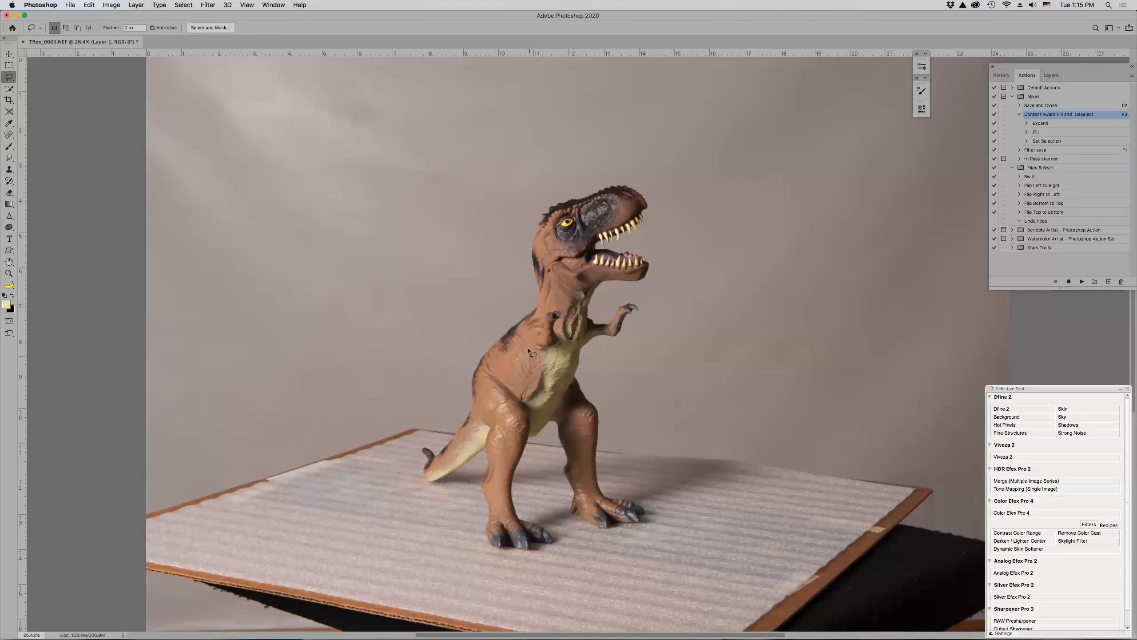
- Add a new empty layer above the retouched dinosaur layer and set its blending mode to Color
{"action": "left_click", "coordinate": [1058, 75]}
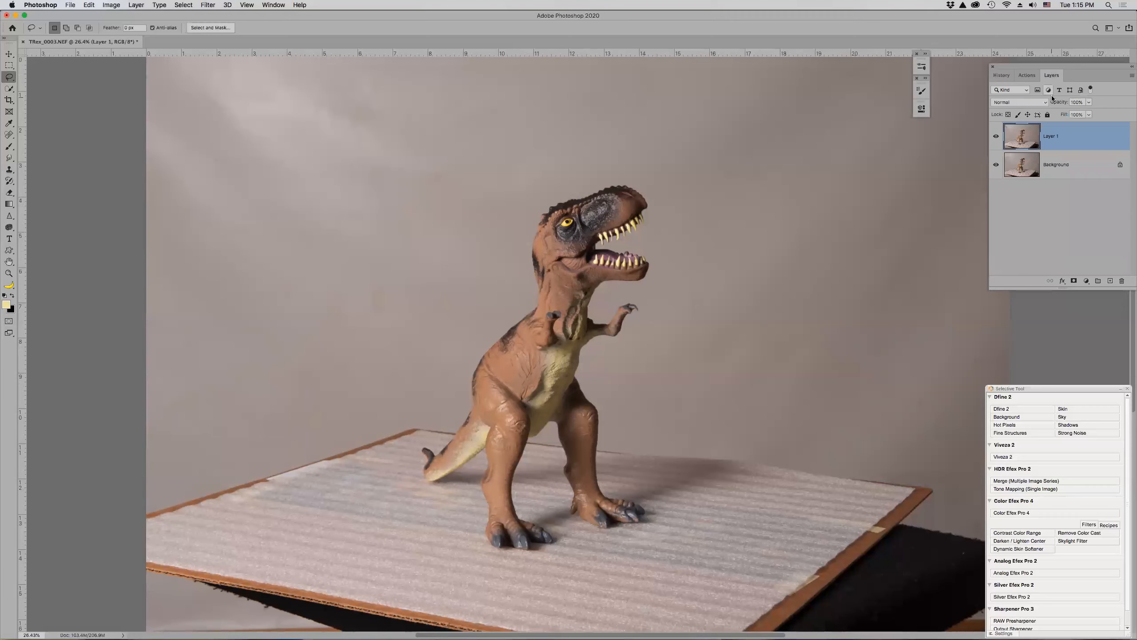
{"action": "left_click", "coordinate": [1110, 280]}
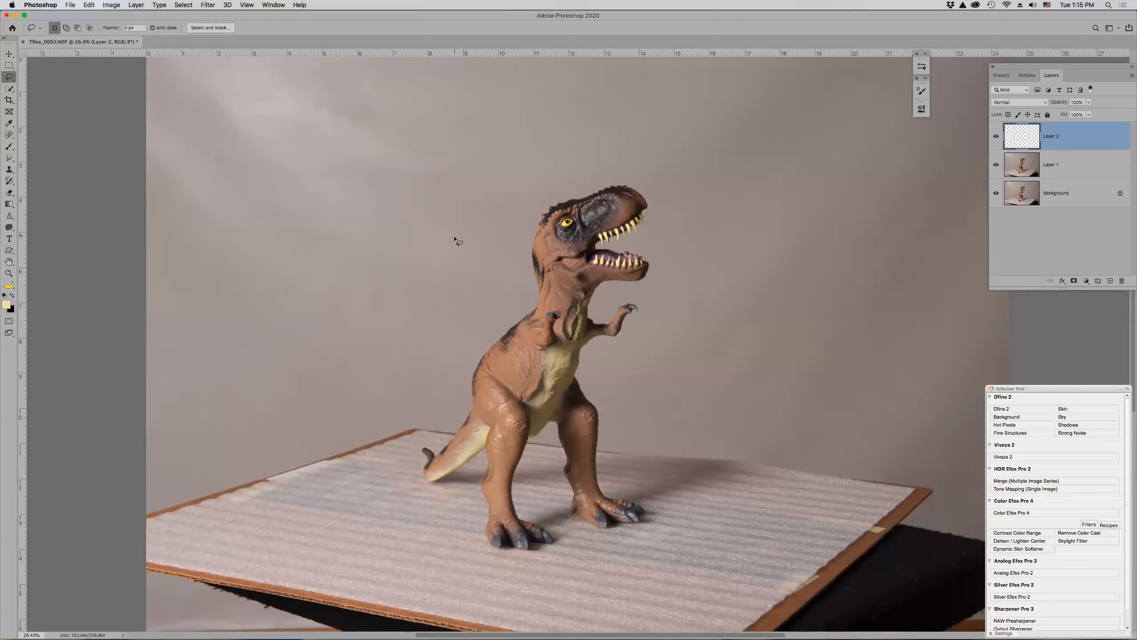
{"action": "key", "text": "z"}
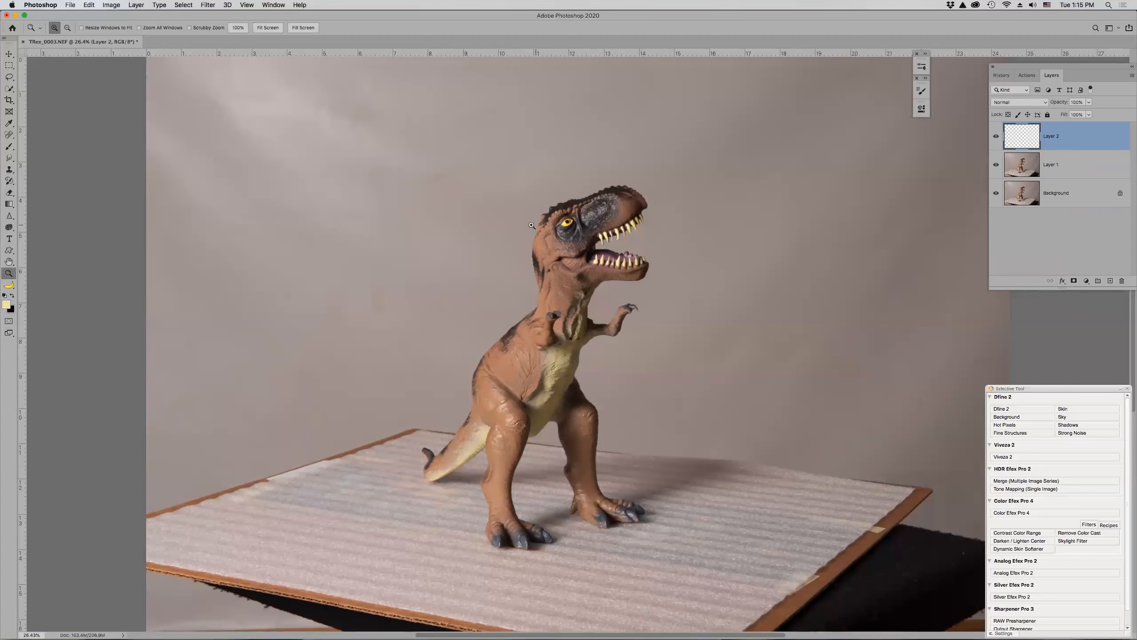
{"action": "left_click_drag", "start_coordinate": [486, 180], "coordinate": [680, 356]}
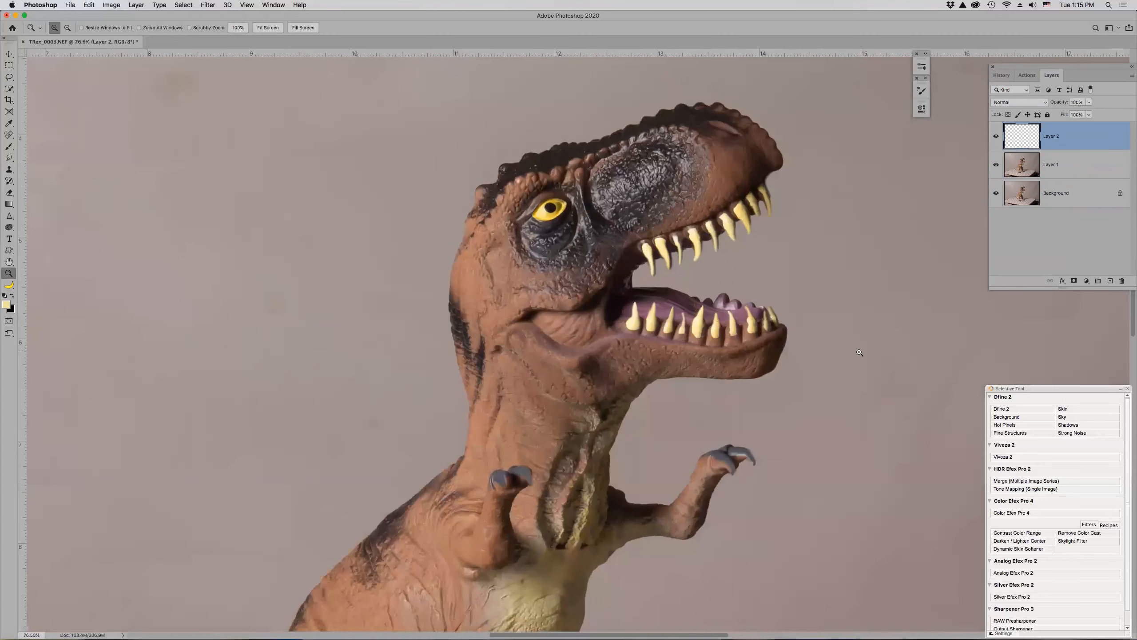
{"action": "left_click", "coordinate": [1031, 103]}
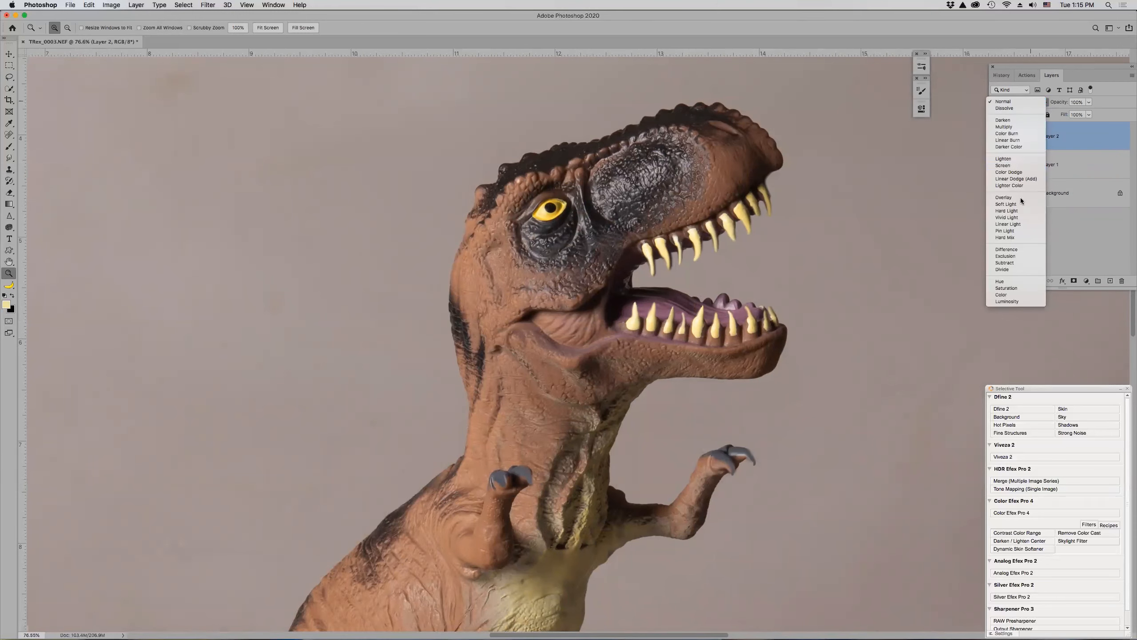
{"action": "left_click", "coordinate": [1002, 295]}
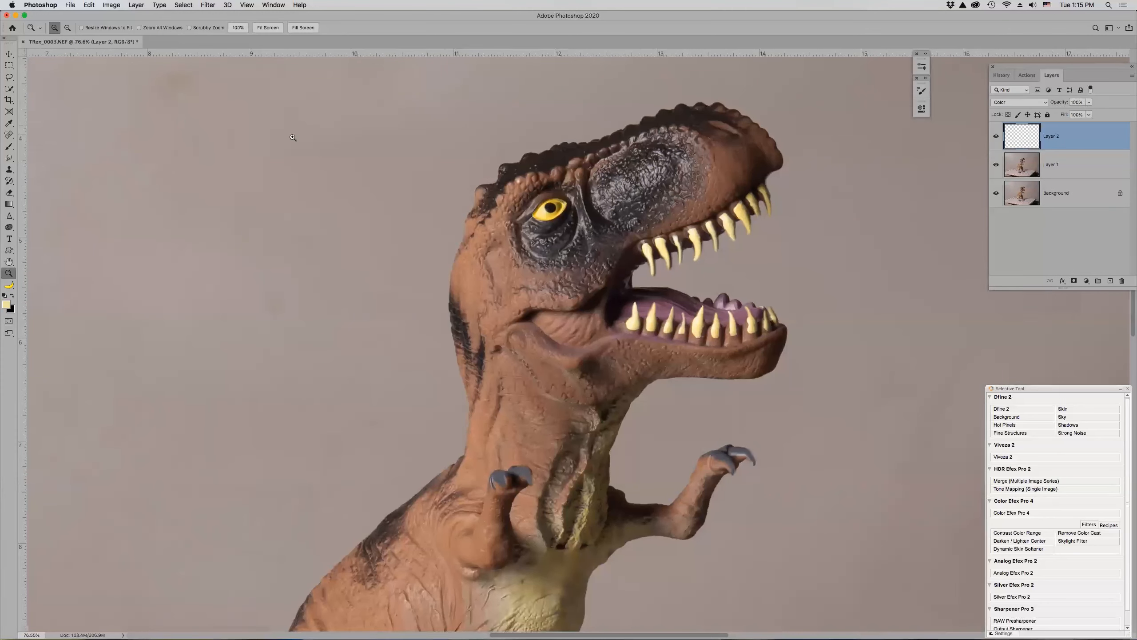
- Set the foreground color to a saturated dark green, #1e600f
{"action": "left_click", "coordinate": [7, 305]}
{"action": "left_click", "coordinate": [270, 299]}
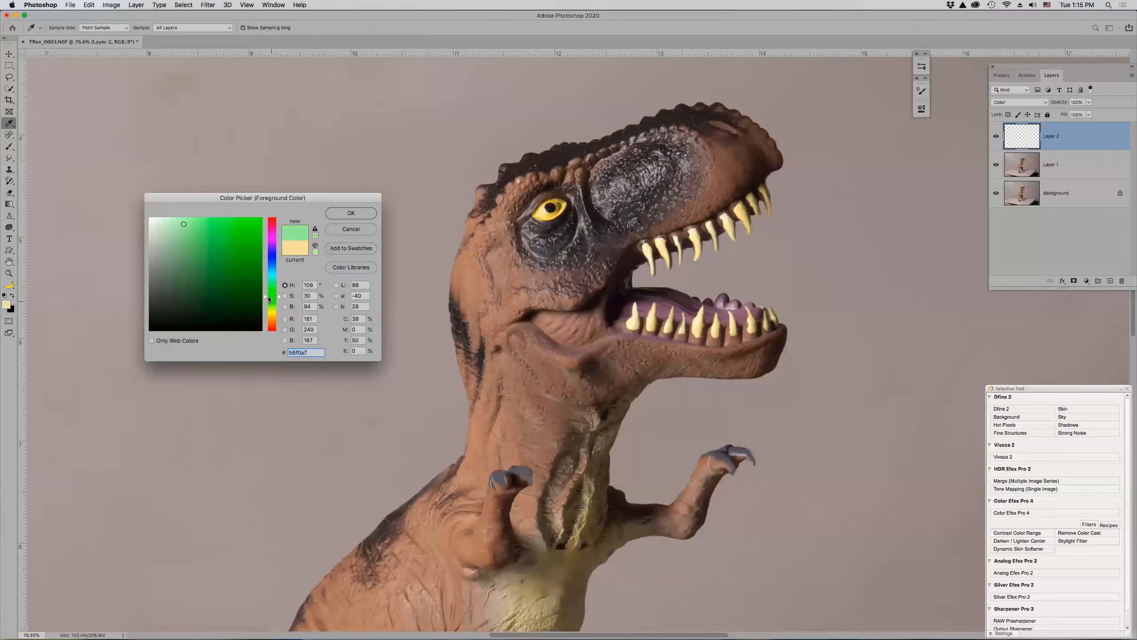
{"action": "left_click_drag", "start_coordinate": [255, 301], "coordinate": [245, 288]}
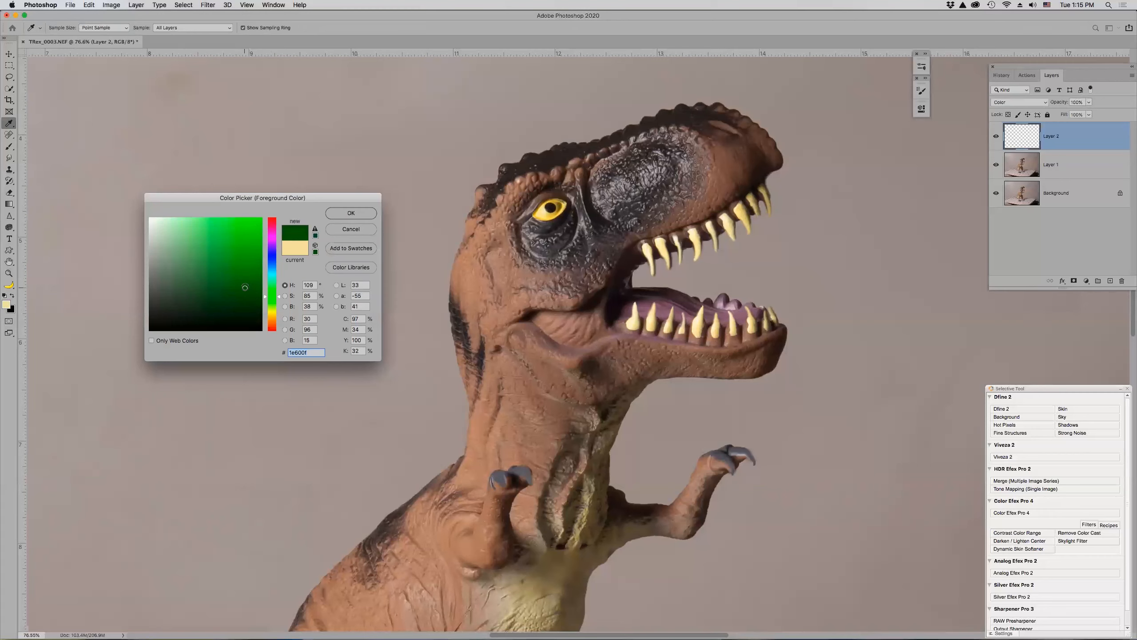
{"action": "left_click", "coordinate": [344, 214]}
{"action": "key", "text": "z"}
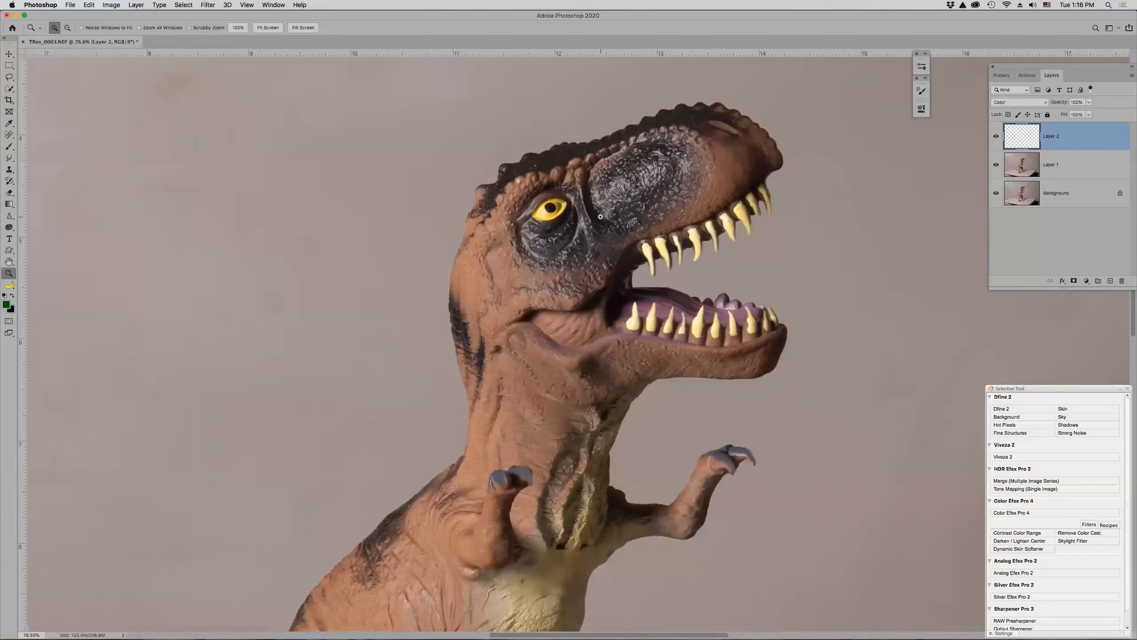
- Load the Soft Round brush preset for the Brush tool
{"action": "key", "text": "b"}
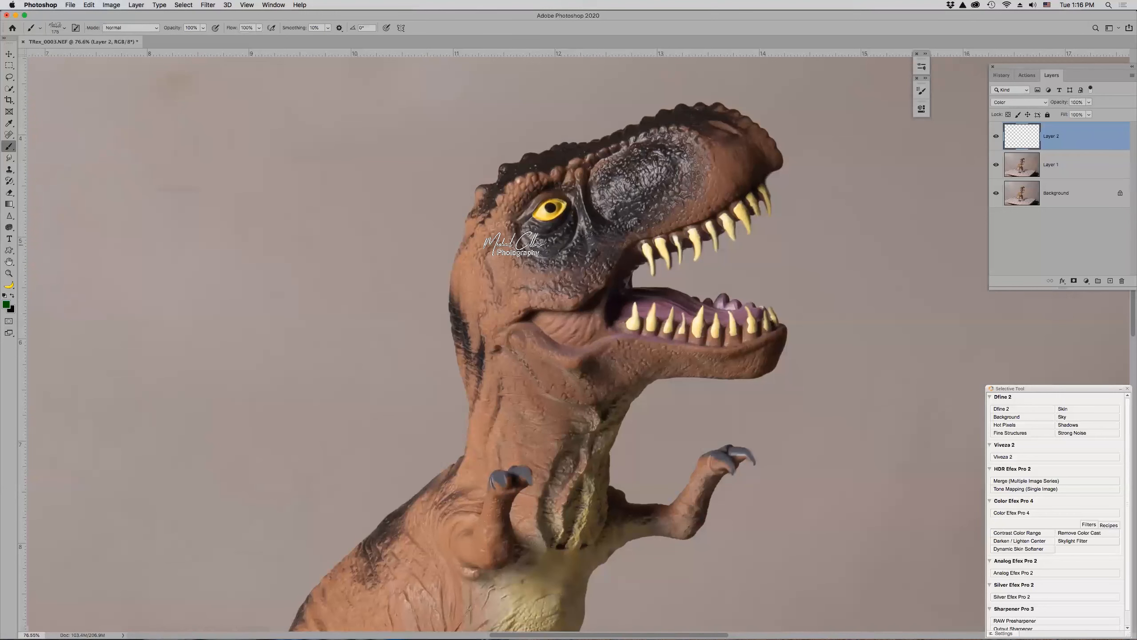
{"action": "left_click", "coordinate": [34, 29]}
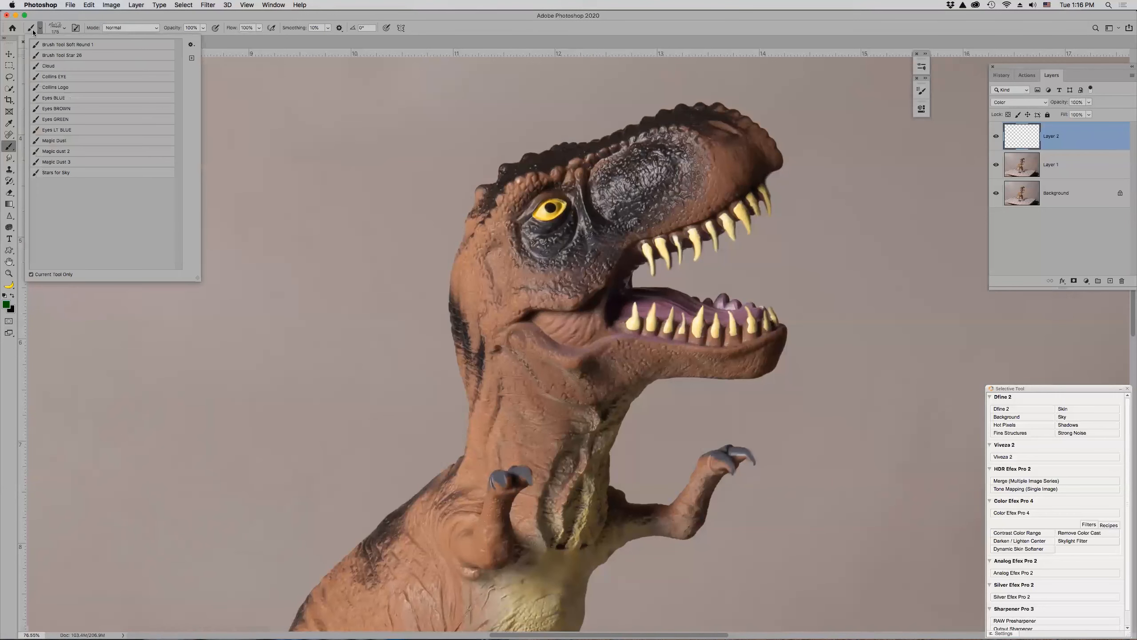
{"action": "left_click", "coordinate": [93, 44]}
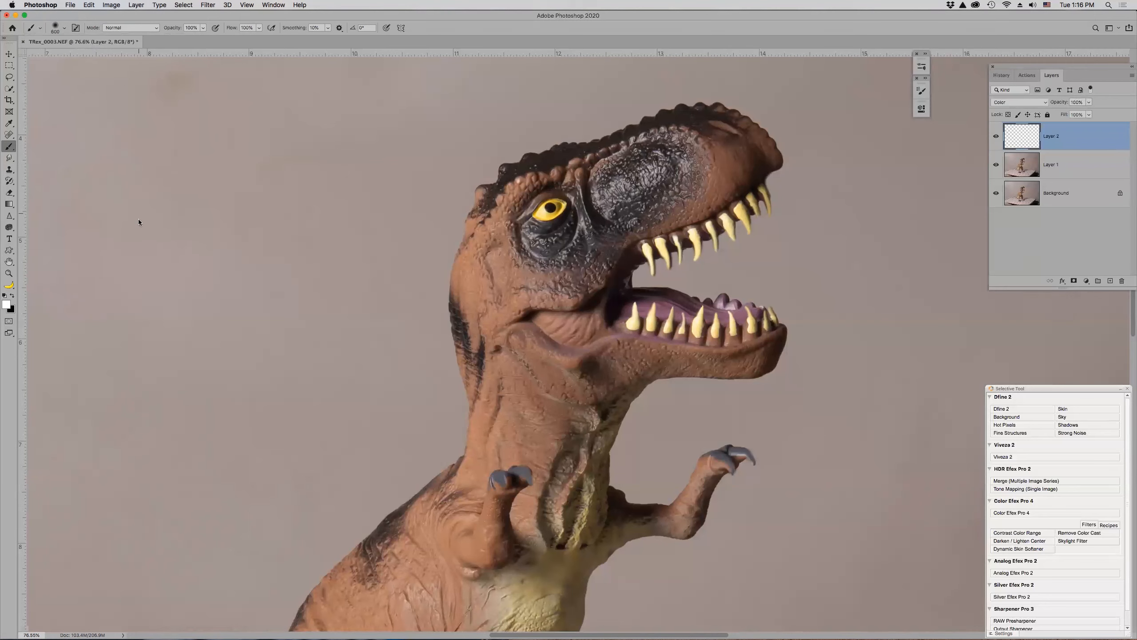
- Choose a dark muted green as the foreground color and tint the dinosaur's snout at 10% brush opacity
{"action": "left_click", "coordinate": [5, 306]}
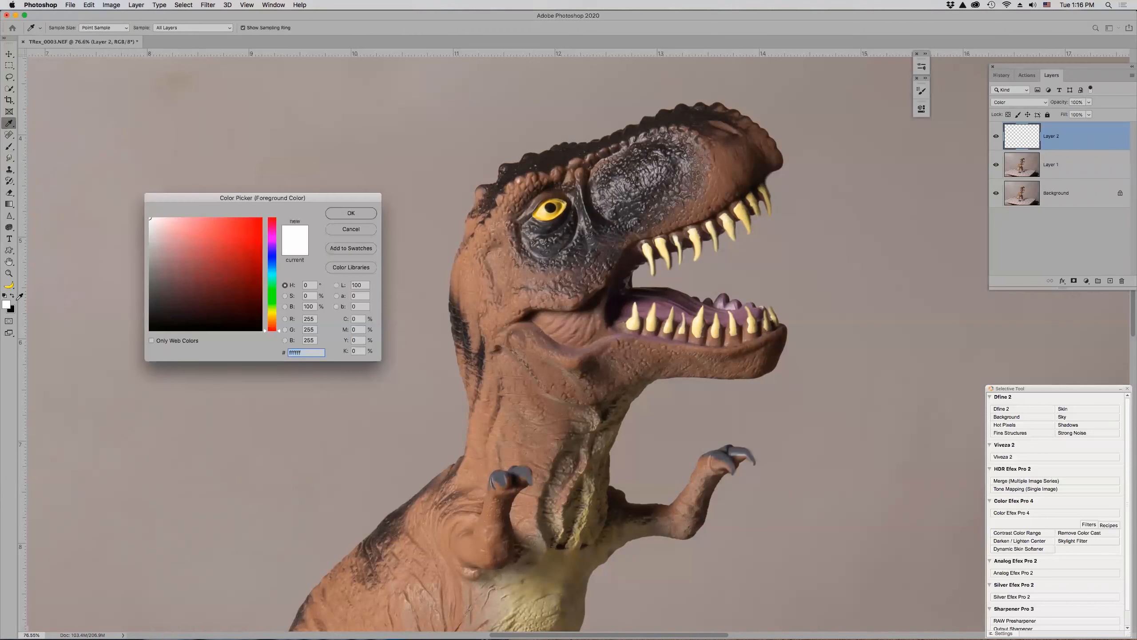
{"action": "left_click", "coordinate": [273, 304]}
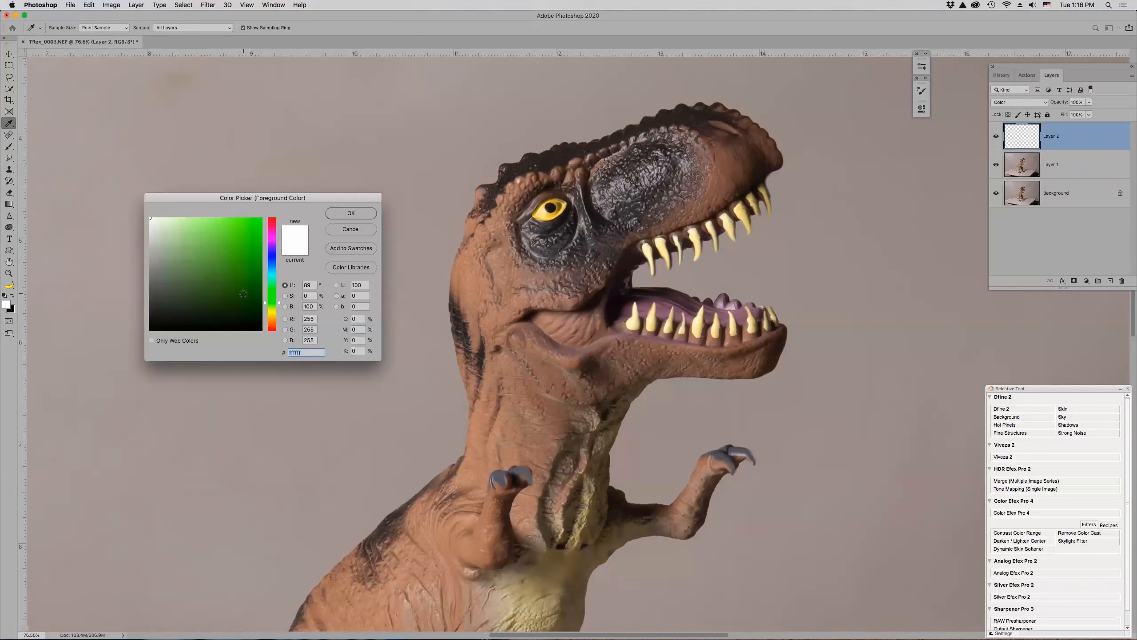
{"action": "left_click", "coordinate": [243, 294]}
{"action": "left_click", "coordinate": [212, 295]}
{"action": "left_click", "coordinate": [352, 213]}
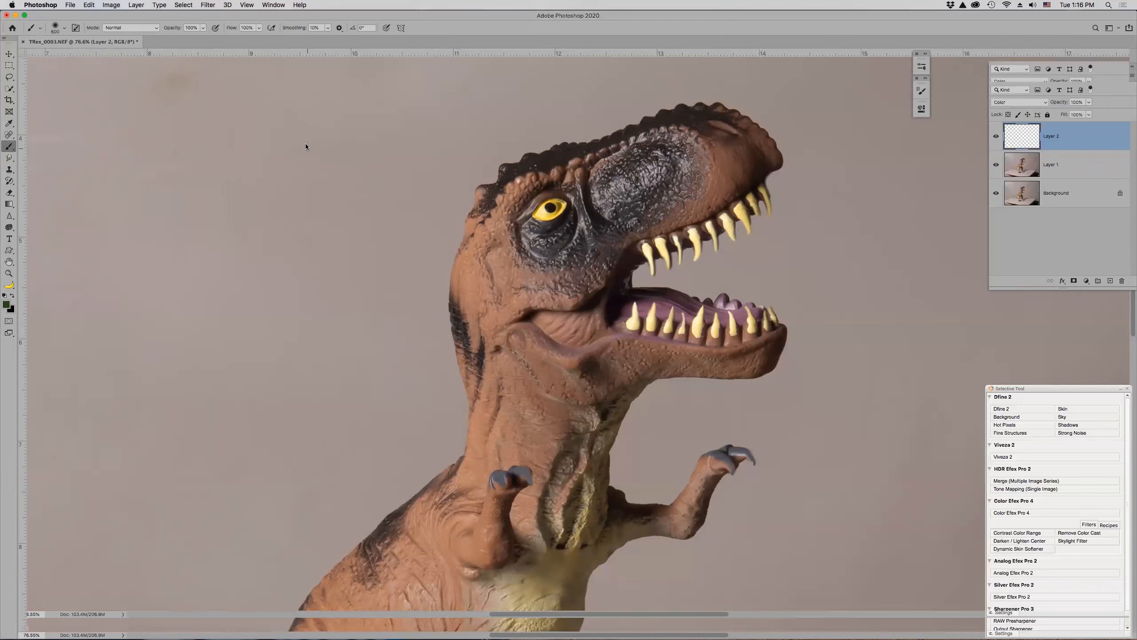
{"action": "key", "text": "1"}
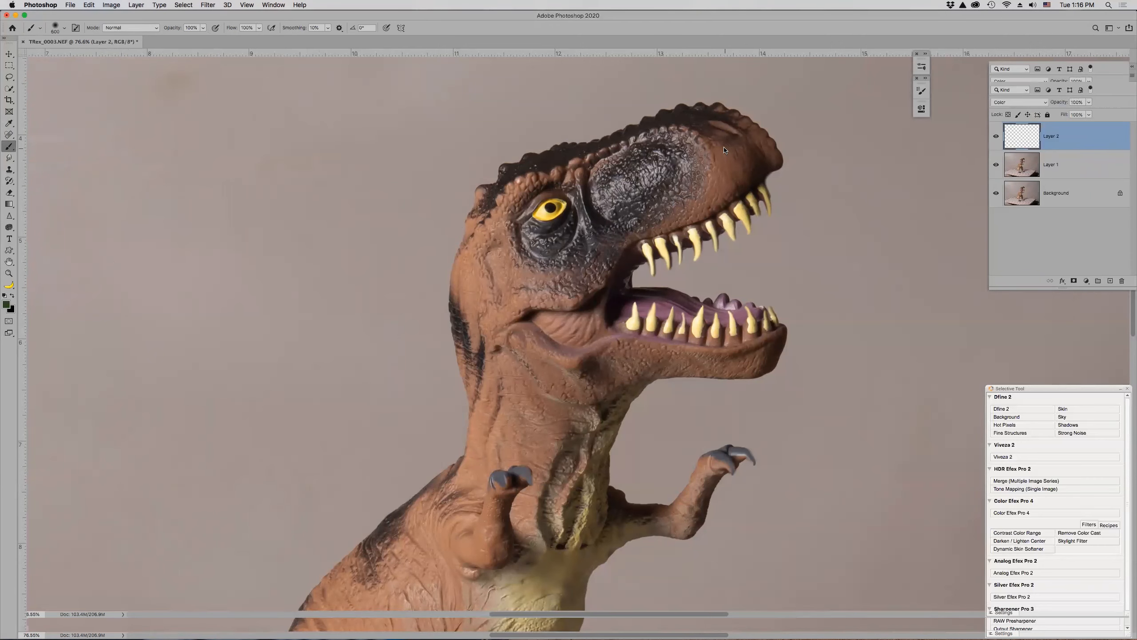
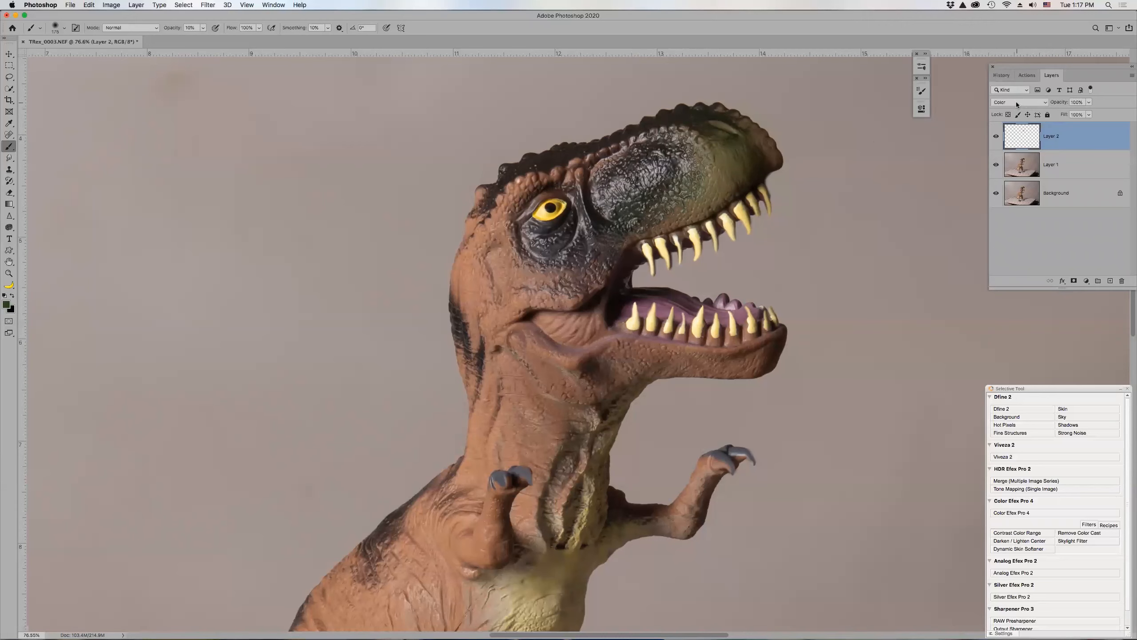
- Set the brush's blending mode to Color and tint the cheek below and behind the eye green
{"action": "left_click", "coordinate": [137, 28]}
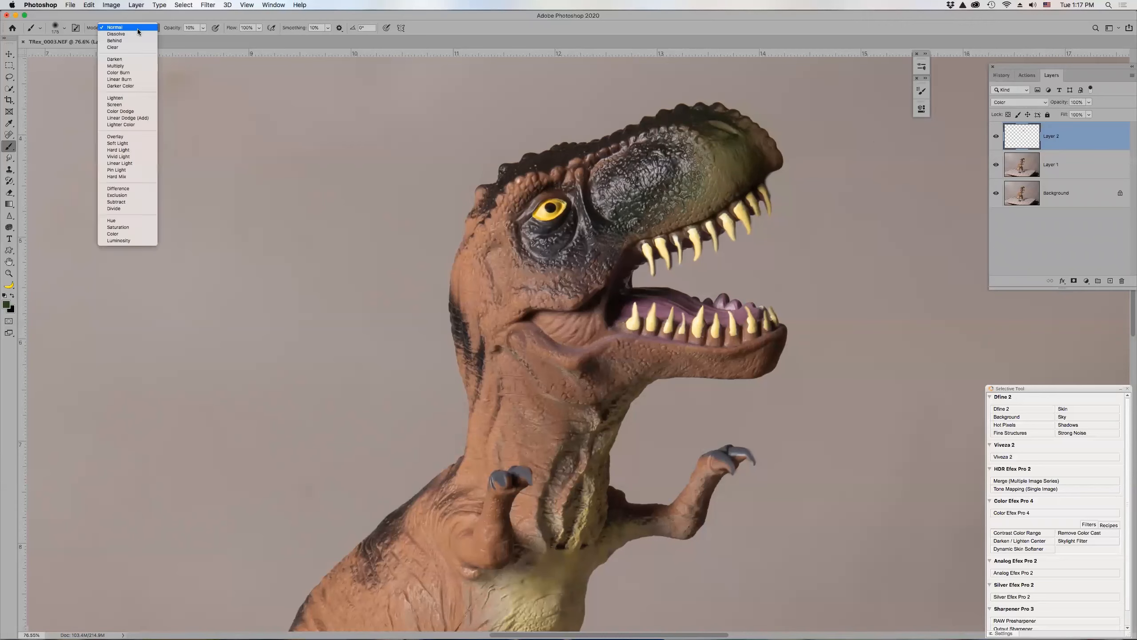
{"action": "left_click", "coordinate": [146, 233]}
{"action": "mouse_move", "coordinate": [499, 252]}
{"action": "left_mouse_down"}
{"action": "mouse_move", "coordinate": [508, 289]}
{"action": "mouse_move", "coordinate": [506, 248]}
{"action": "mouse_move", "coordinate": [507, 310]}
{"action": "mouse_move", "coordinate": [508, 272]}
{"action": "mouse_move", "coordinate": [502, 286]}
{"action": "mouse_move", "coordinate": [567, 295]}
{"action": "mouse_move", "coordinate": [540, 288]}
{"action": "mouse_move", "coordinate": [607, 255]}
{"action": "mouse_move", "coordinate": [576, 279]}
{"action": "left_mouse_up"}
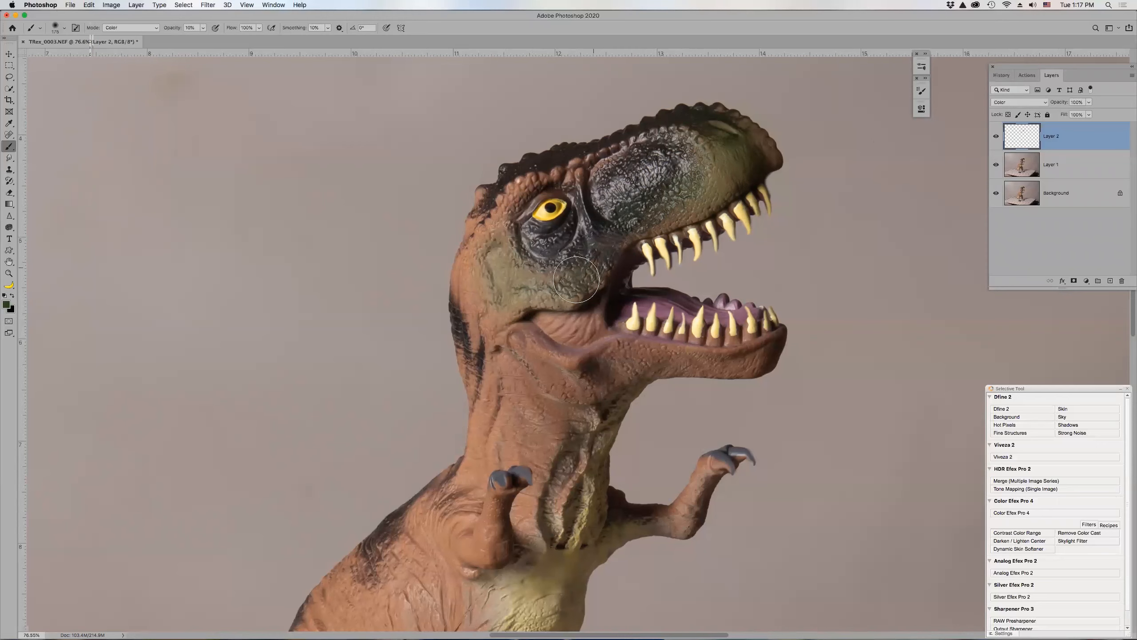
- Tint the brow scales above the eye green with a smaller brush and compare the head with the paint layer hidden and shown
{"action": "key", "text": "bracketleft"}
{"action": "key", "text": "bracketleft"}
{"action": "key", "text": "bracketleft"}
{"action": "key", "text": "bracketleft"}
{"action": "mouse_move", "coordinate": [597, 160]}
{"action": "left_mouse_down"}
{"action": "mouse_move", "coordinate": [479, 222]}
{"action": "mouse_move", "coordinate": [584, 160]}
{"action": "left_mouse_up"}
{"action": "left_click", "coordinate": [996, 136]}
{"action": "left_click", "coordinate": [996, 136]}
{"action": "left_click", "coordinate": [997, 136]}
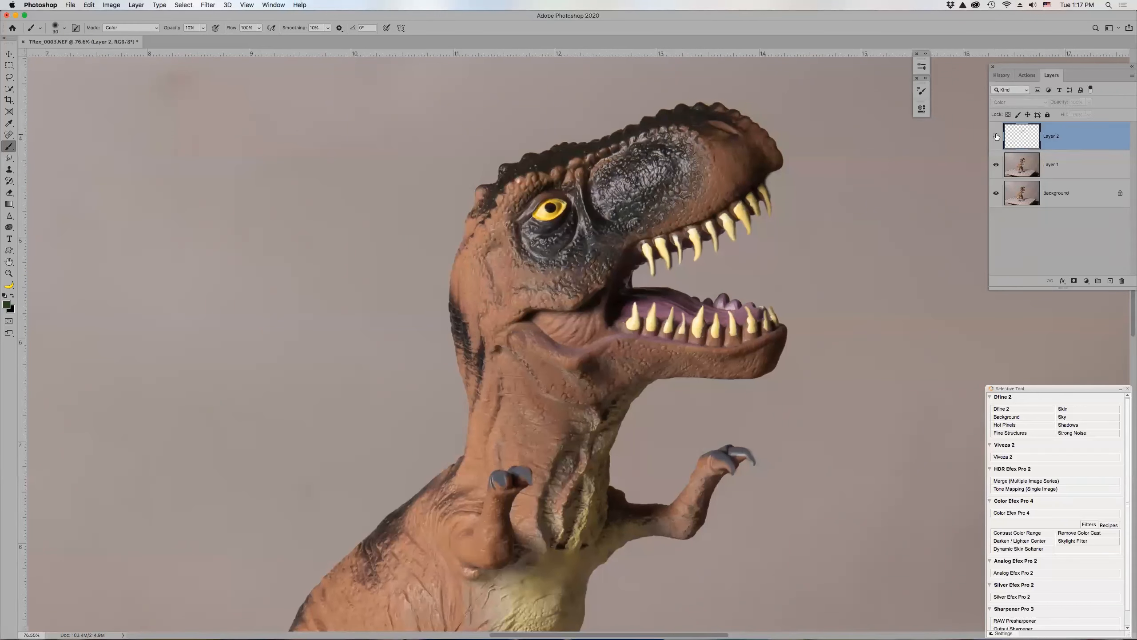
{"action": "left_click", "coordinate": [996, 137]}
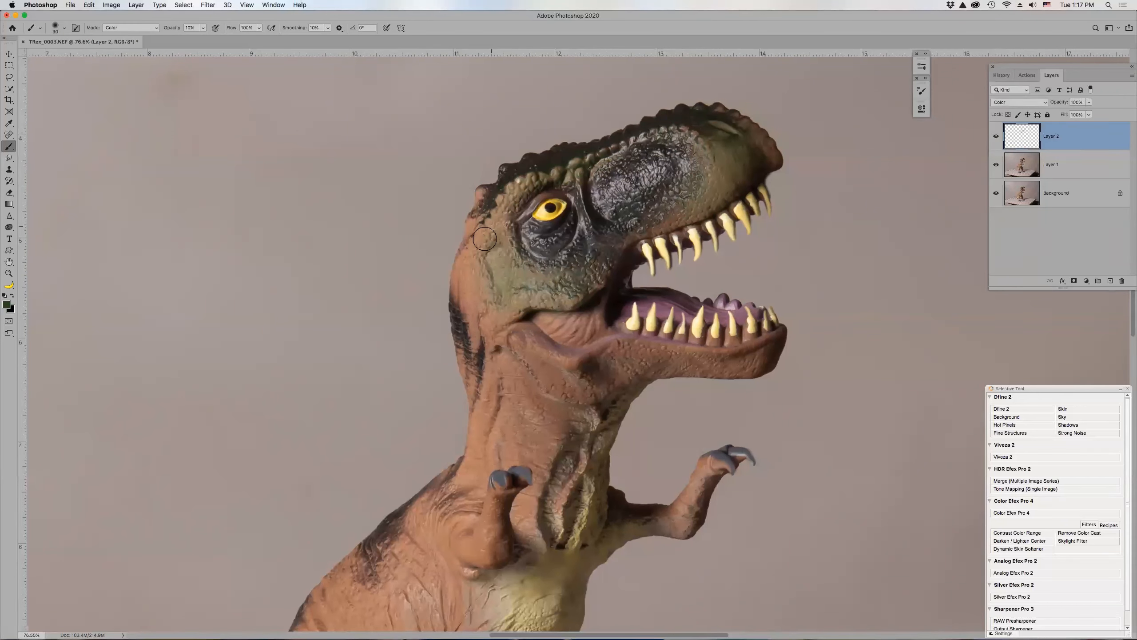
- Raise the brush opacity to 20% and tint the back of the head, the mouth corner and the lower jaw green
{"action": "key", "text": "2"}
{"action": "mouse_move", "coordinate": [494, 229]}
{"action": "left_mouse_down"}
{"action": "mouse_move", "coordinate": [483, 254]}
{"action": "mouse_move", "coordinate": [497, 235]}
{"action": "mouse_move", "coordinate": [499, 262]}
{"action": "mouse_move", "coordinate": [547, 274]}
{"action": "mouse_move", "coordinate": [550, 287]}
{"action": "mouse_move", "coordinate": [472, 266]}
{"action": "mouse_move", "coordinate": [472, 244]}
{"action": "mouse_move", "coordinate": [465, 336]}
{"action": "mouse_move", "coordinate": [466, 278]}
{"action": "mouse_move", "coordinate": [490, 306]}
{"action": "mouse_move", "coordinate": [492, 334]}
{"action": "left_mouse_up"}
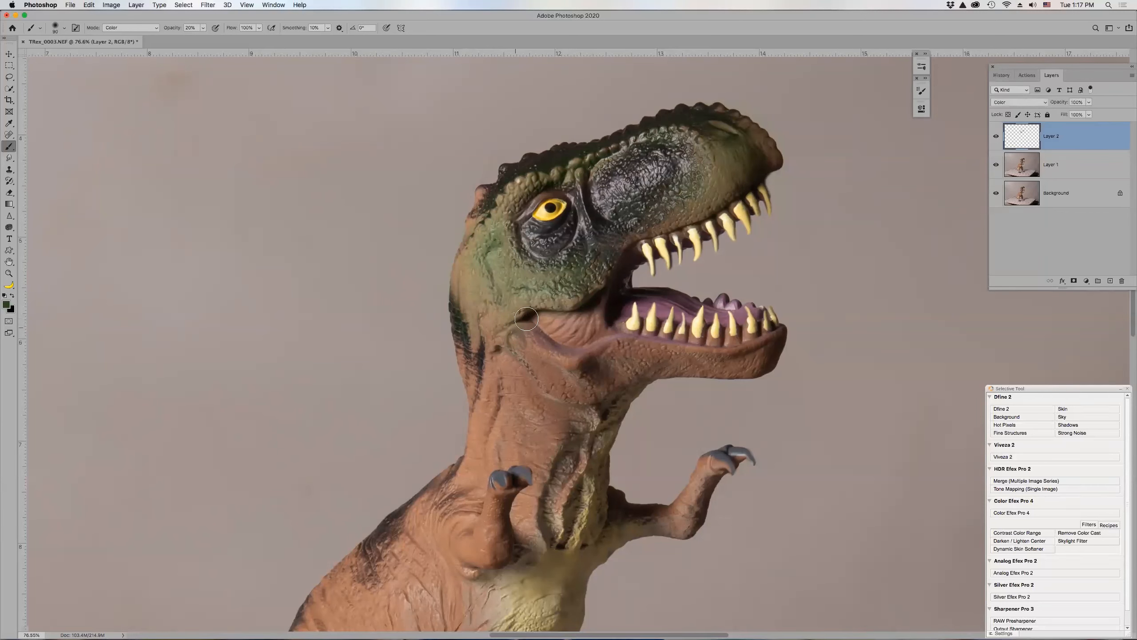
{"action": "mouse_move", "coordinate": [566, 328]}
{"action": "left_mouse_down"}
{"action": "mouse_move", "coordinate": [570, 362]}
{"action": "mouse_move", "coordinate": [536, 347]}
{"action": "mouse_move", "coordinate": [557, 356]}
{"action": "mouse_move", "coordinate": [544, 382]}
{"action": "mouse_move", "coordinate": [524, 345]}
{"action": "left_mouse_up"}
{"action": "mouse_move", "coordinate": [695, 367]}
{"action": "left_mouse_down"}
{"action": "mouse_move", "coordinate": [640, 353]}
{"action": "mouse_move", "coordinate": [766, 362]}
{"action": "mouse_move", "coordinate": [656, 357]}
{"action": "left_mouse_up"}
- Select the whole dinosaur on Layer 1 with Select Subject and return to the Brush tool
{"action": "left_click", "coordinate": [1079, 163]}
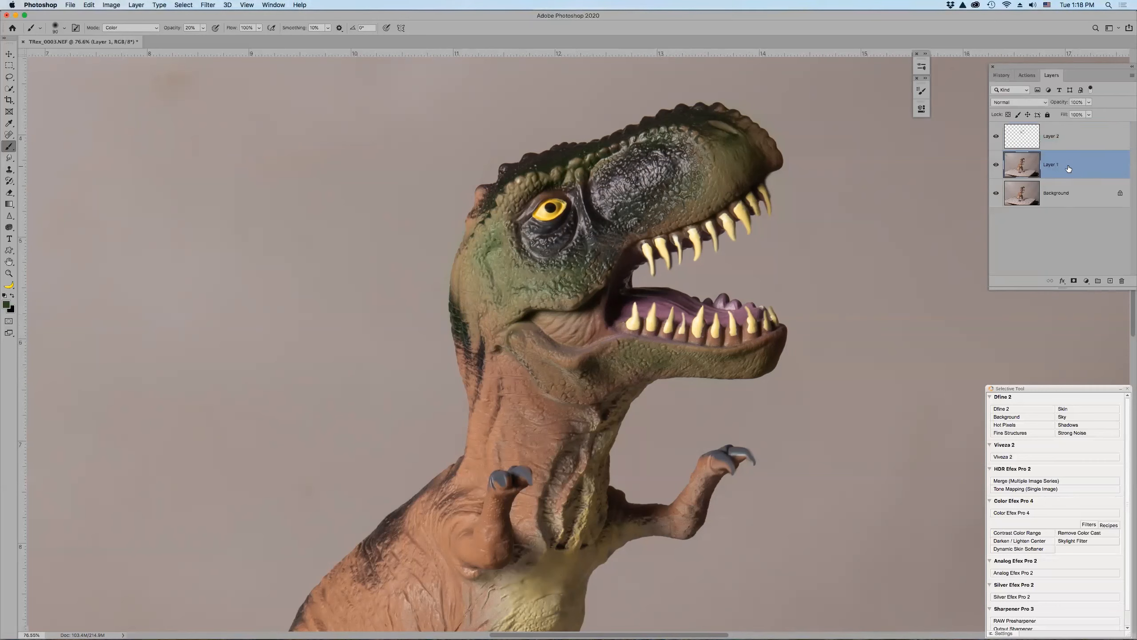
{"action": "key", "text": "w"}
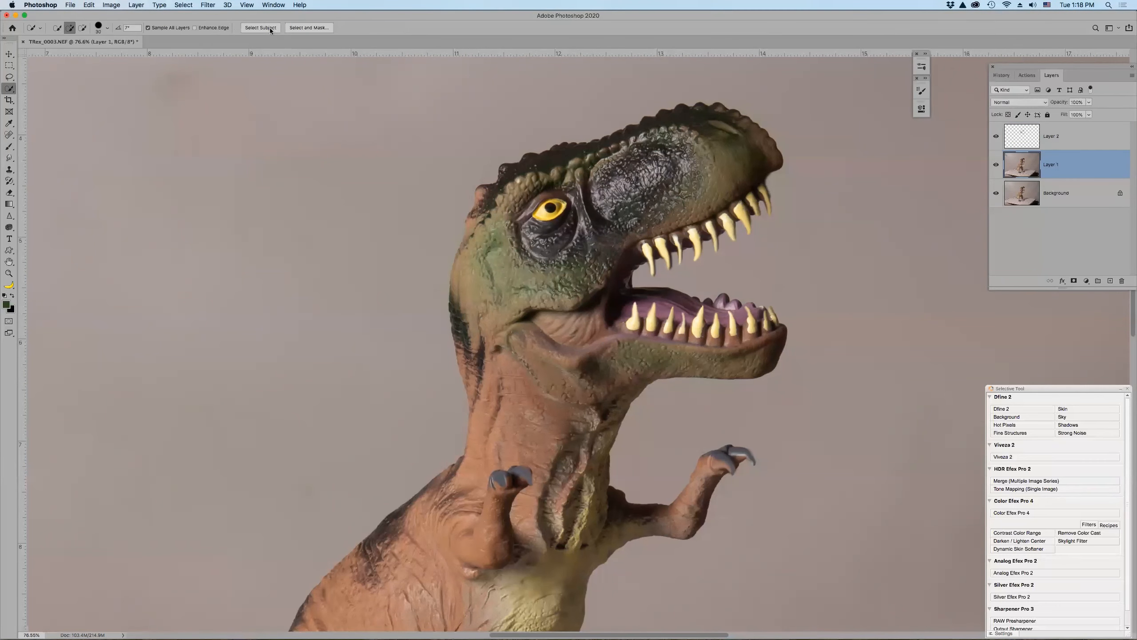
{"action": "left_click", "coordinate": [264, 29]}
{"action": "key", "text": "b"}
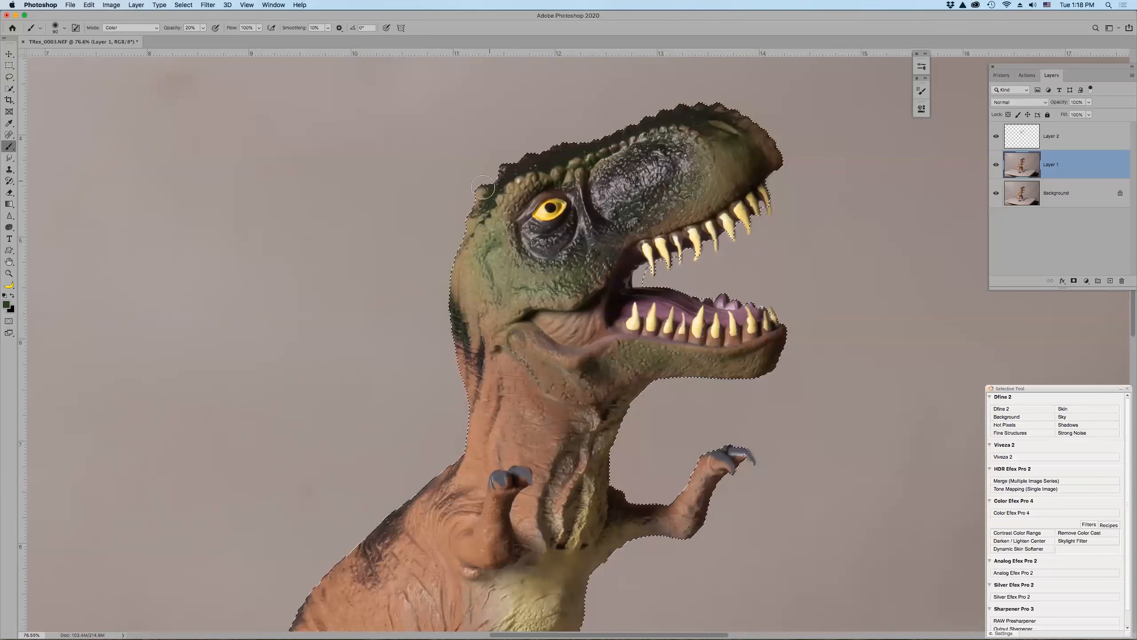
- Tint the back of the head and the neck green inside the selection, painting on Layer 1 and on Layer 2
{"action": "left_click_drag", "start_coordinate": [486, 209], "coordinate": [486, 251]}
{"action": "mouse_move", "coordinate": [466, 382]}
{"action": "left_mouse_down"}
{"action": "mouse_move", "coordinate": [517, 301]}
{"action": "mouse_move", "coordinate": [512, 331]}
{"action": "mouse_move", "coordinate": [577, 390]}
{"action": "mouse_move", "coordinate": [504, 329]}
{"action": "mouse_move", "coordinate": [604, 373]}
{"action": "mouse_move", "coordinate": [617, 355]}
{"action": "mouse_move", "coordinate": [558, 381]}
{"action": "mouse_move", "coordinate": [689, 355]}
{"action": "mouse_move", "coordinate": [533, 368]}
{"action": "mouse_move", "coordinate": [543, 386]}
{"action": "mouse_move", "coordinate": [471, 333]}
{"action": "mouse_move", "coordinate": [485, 406]}
{"action": "mouse_move", "coordinate": [465, 346]}
{"action": "mouse_move", "coordinate": [492, 334]}
{"action": "mouse_move", "coordinate": [500, 371]}
{"action": "mouse_move", "coordinate": [495, 352]}
{"action": "mouse_move", "coordinate": [542, 410]}
{"action": "mouse_move", "coordinate": [555, 403]}
{"action": "mouse_move", "coordinate": [538, 430]}
{"action": "mouse_move", "coordinate": [568, 435]}
{"action": "mouse_move", "coordinate": [597, 410]}
{"action": "mouse_move", "coordinate": [567, 414]}
{"action": "mouse_move", "coordinate": [535, 443]}
{"action": "mouse_move", "coordinate": [531, 480]}
{"action": "mouse_move", "coordinate": [537, 445]}
{"action": "mouse_move", "coordinate": [506, 444]}
{"action": "mouse_move", "coordinate": [525, 391]}
{"action": "mouse_move", "coordinate": [543, 411]}
{"action": "mouse_move", "coordinate": [494, 436]}
{"action": "mouse_move", "coordinate": [487, 455]}
{"action": "mouse_move", "coordinate": [484, 438]}
{"action": "mouse_move", "coordinate": [470, 460]}
{"action": "mouse_move", "coordinate": [489, 374]}
{"action": "mouse_move", "coordinate": [482, 437]}
{"action": "mouse_move", "coordinate": [501, 404]}
{"action": "mouse_move", "coordinate": [513, 408]}
{"action": "mouse_move", "coordinate": [502, 448]}
{"action": "mouse_move", "coordinate": [519, 376]}
{"action": "mouse_move", "coordinate": [543, 405]}
{"action": "mouse_move", "coordinate": [571, 413]}
{"action": "mouse_move", "coordinate": [497, 458]}
{"action": "mouse_move", "coordinate": [490, 403]}
{"action": "left_mouse_up"}
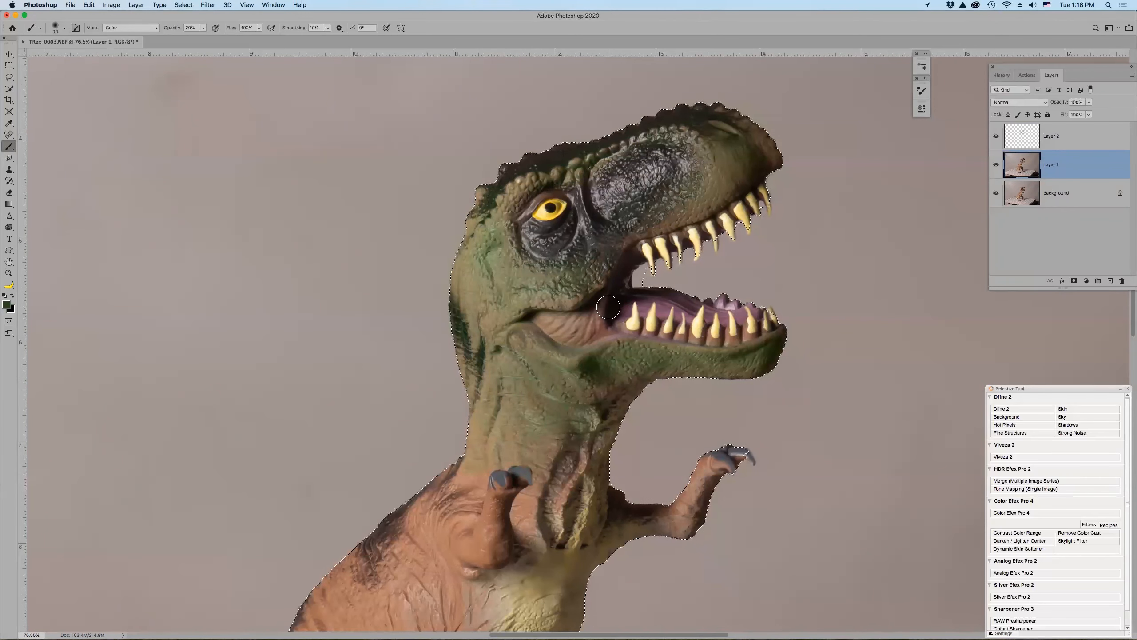
{"action": "left_click", "coordinate": [1086, 137]}
{"action": "mouse_move", "coordinate": [481, 327]}
{"action": "left_mouse_down"}
{"action": "mouse_move", "coordinate": [548, 394]}
{"action": "mouse_move", "coordinate": [534, 363]}
{"action": "mouse_move", "coordinate": [547, 449]}
{"action": "mouse_move", "coordinate": [555, 417]}
{"action": "left_mouse_up"}
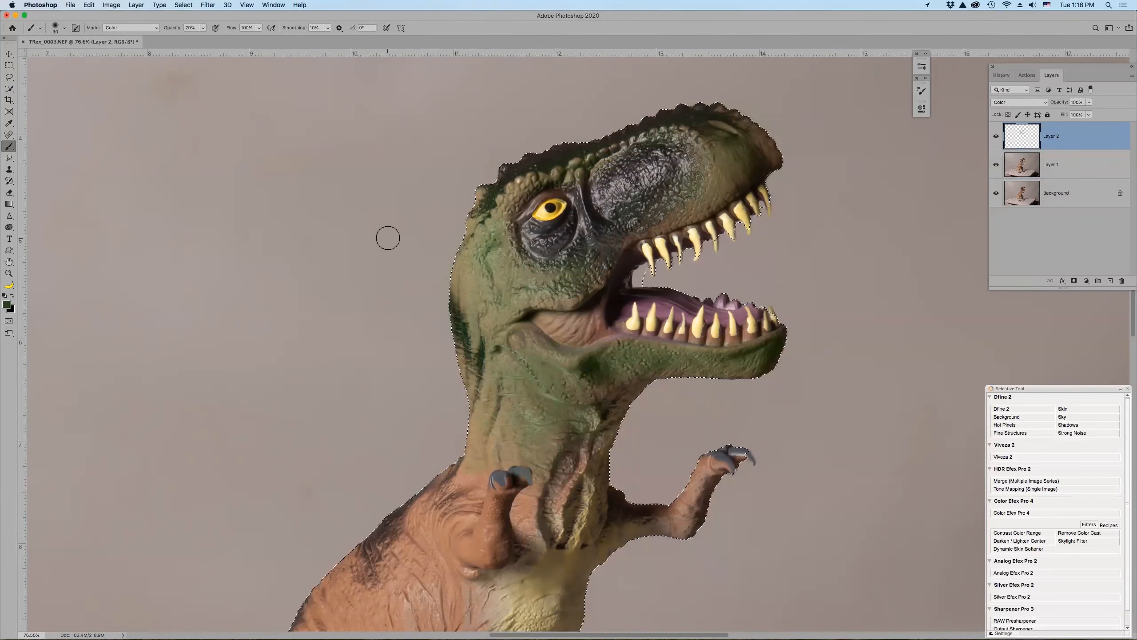
- Set the brush's blending mode to Multiply and add a new layer above the green color layer
{"action": "left_click", "coordinate": [124, 28]}
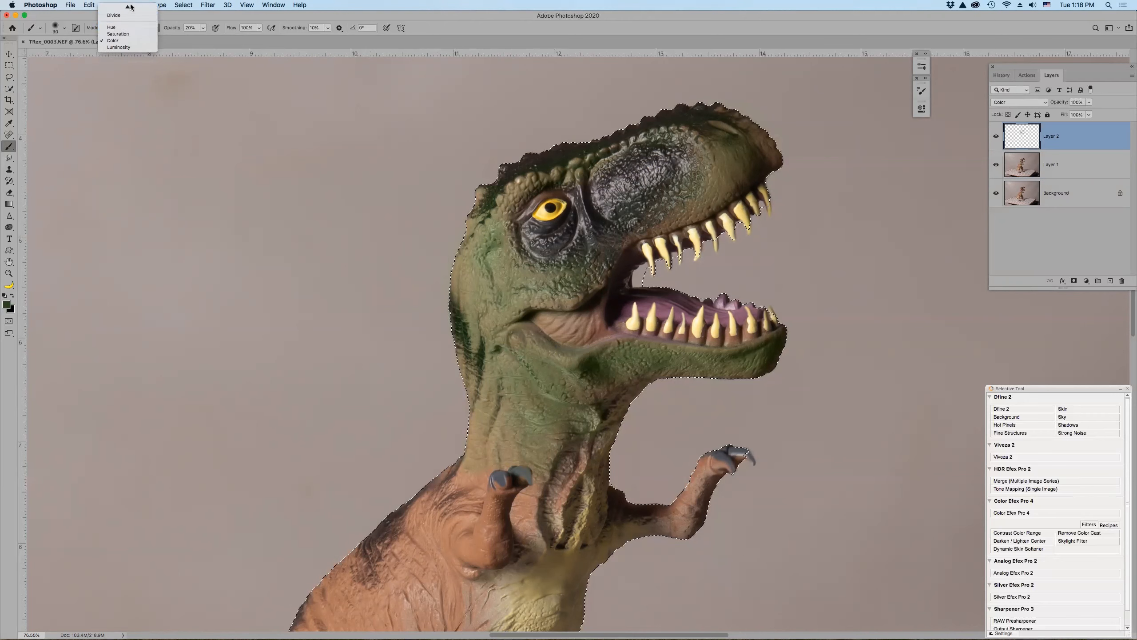
{"action": "mouse_move", "coordinate": [131, 7]}
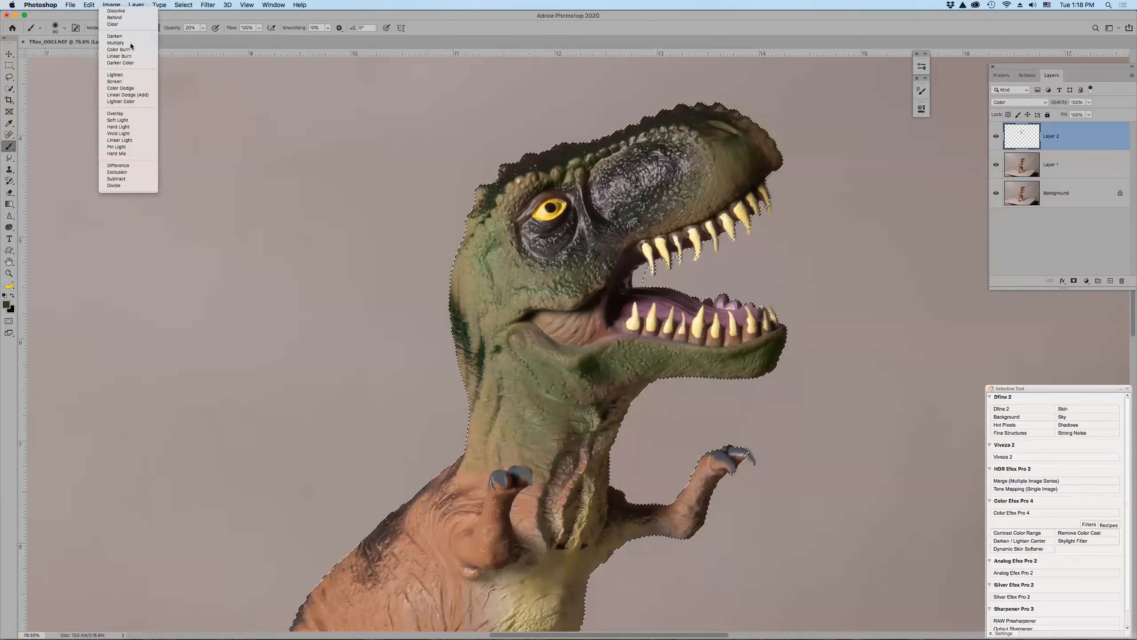
{"action": "left_click", "coordinate": [116, 43]}
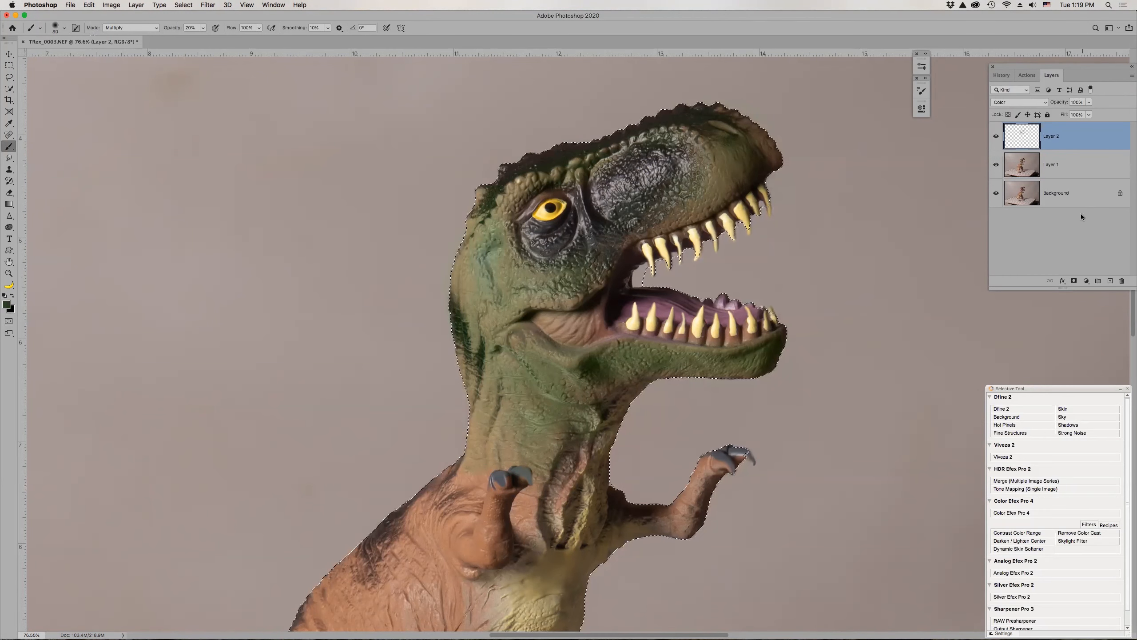
{"action": "left_click", "coordinate": [1110, 281]}
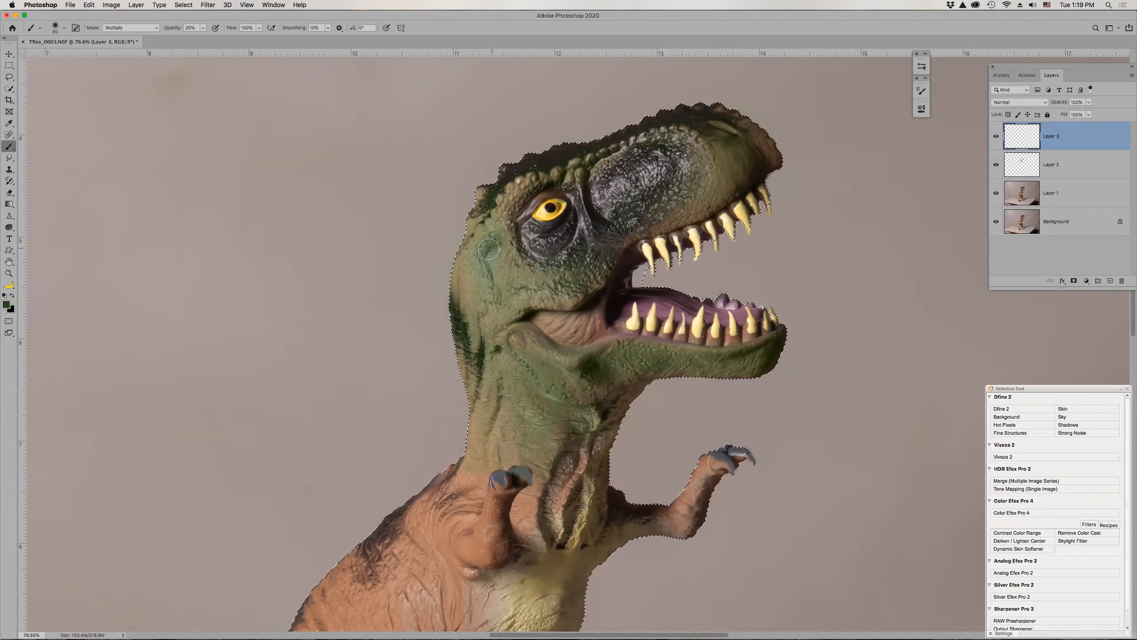
- Darken the crease behind the eye on the new layer, undoing the heavy stroke and lowering the brush opacity to 10%
{"action": "mouse_move", "coordinate": [484, 263]}
{"action": "left_mouse_down"}
{"action": "mouse_move", "coordinate": [493, 296]}
{"action": "mouse_move", "coordinate": [489, 278]}
{"action": "left_mouse_up"}
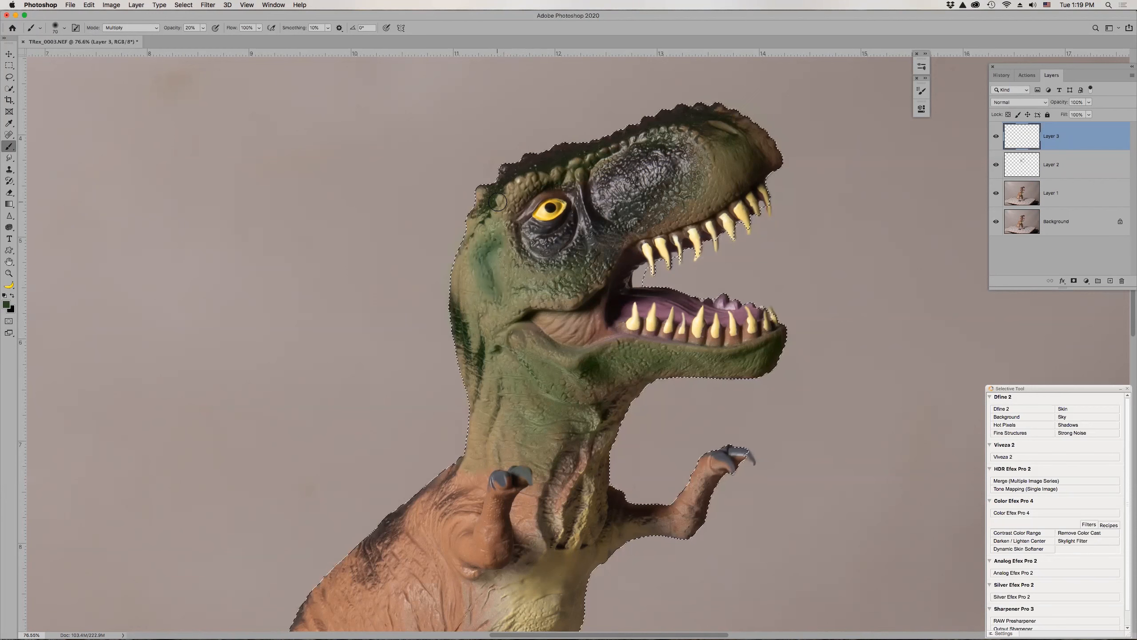
{"action": "key", "text": "super+z"}
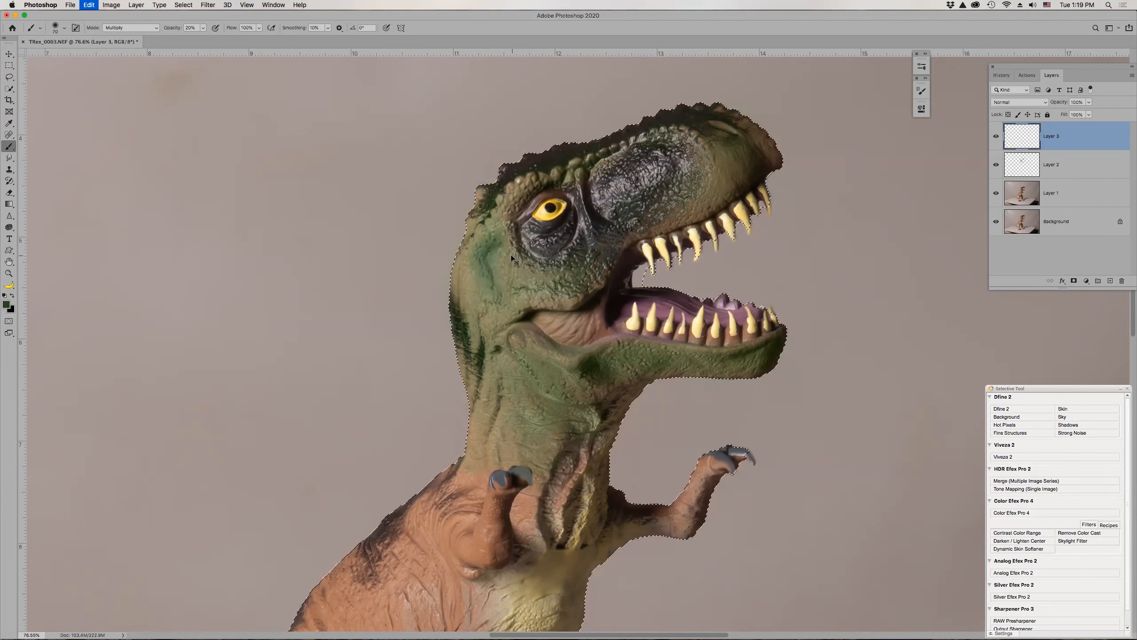
{"action": "key", "text": "1"}
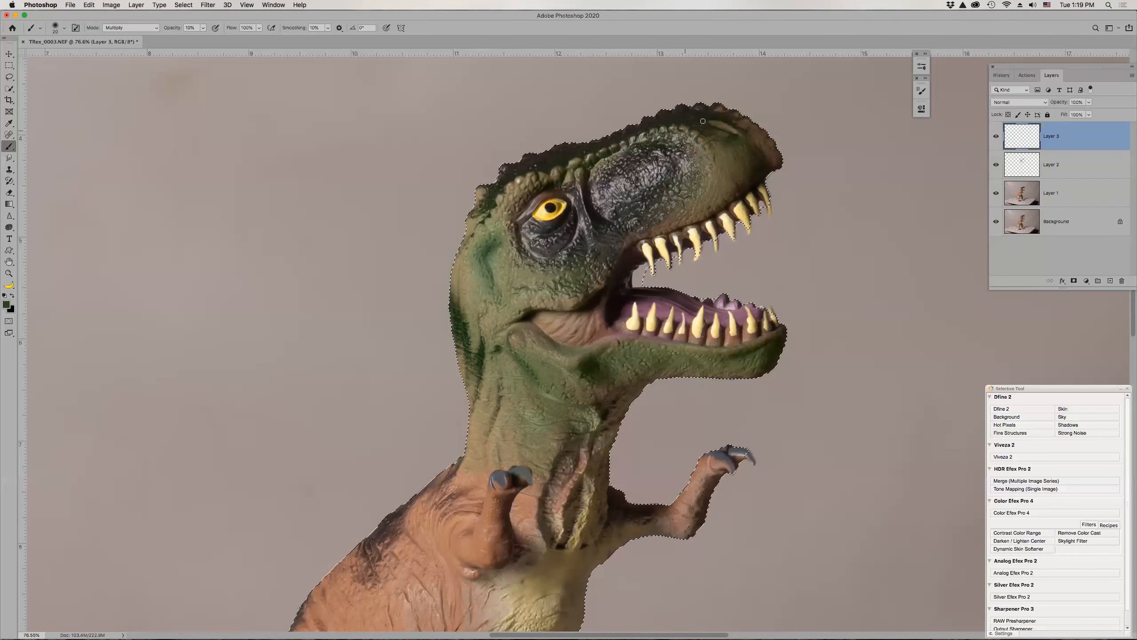
- Set the brush's mode to Screen and the blending mode of Layer 3 to Vivid Light
{"action": "left_click", "coordinate": [147, 28]}
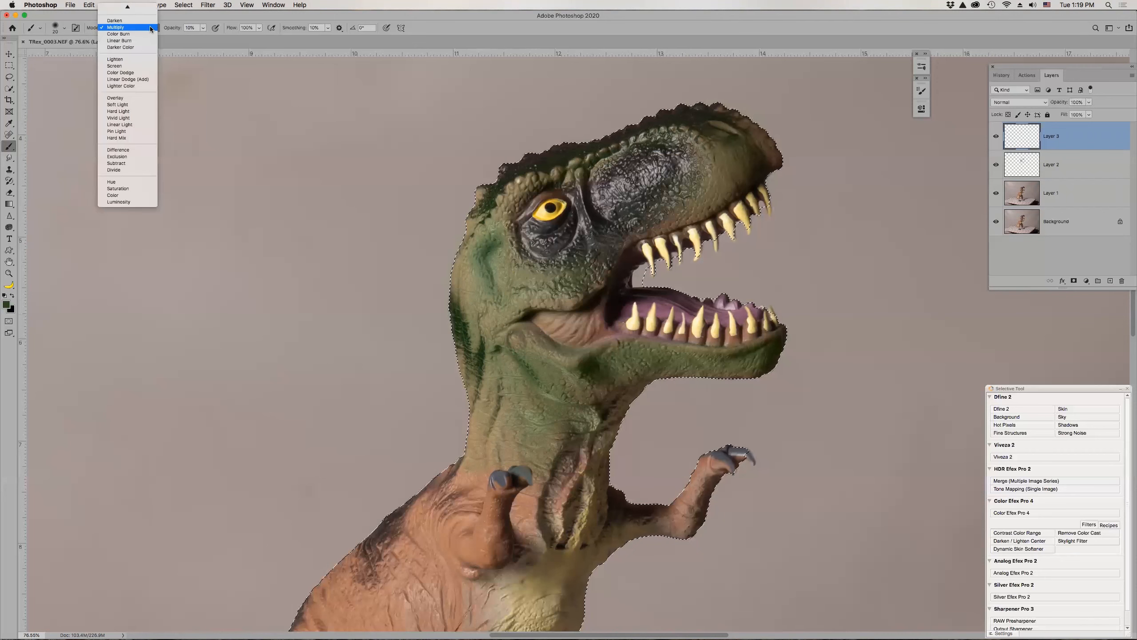
{"action": "left_click", "coordinate": [139, 69]}
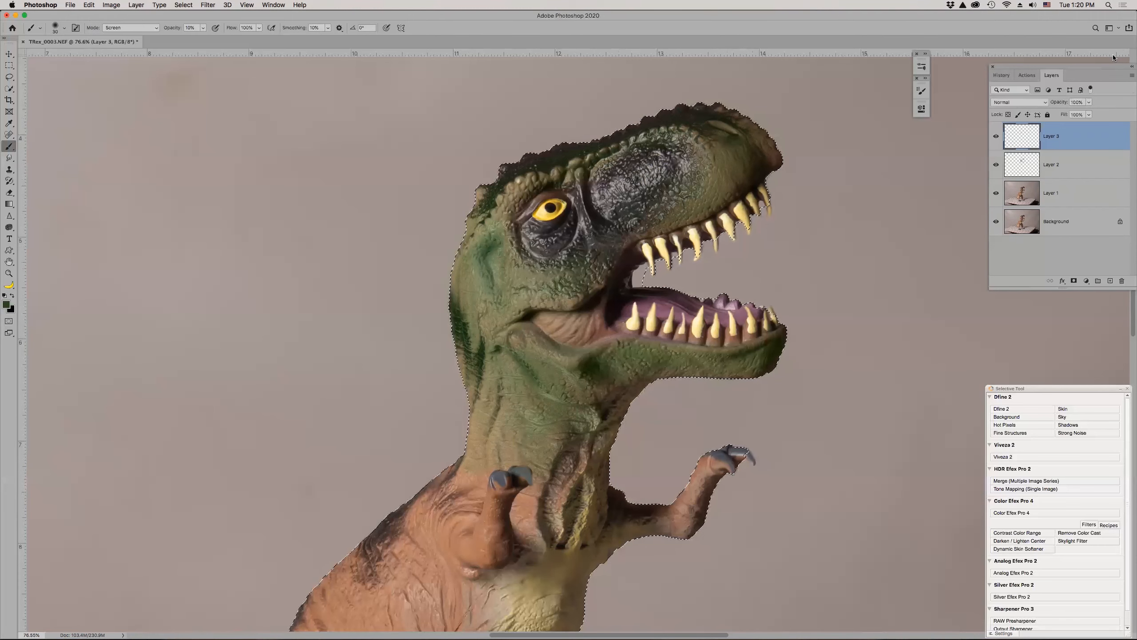
{"action": "left_click", "coordinate": [1020, 102]}
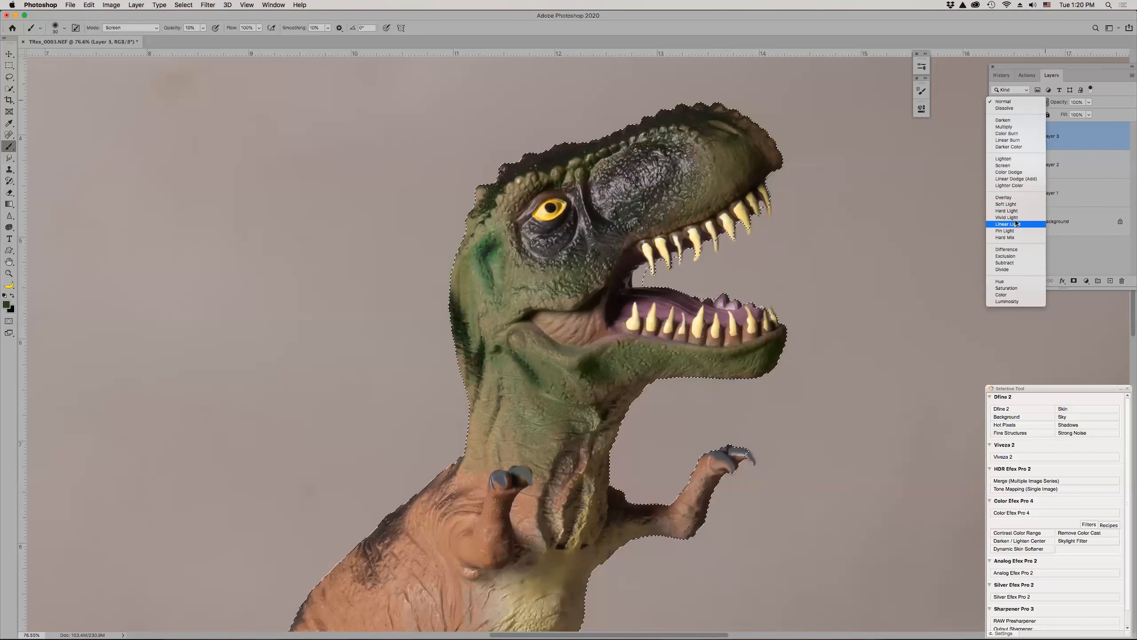
{"action": "left_click", "coordinate": [1017, 218]}
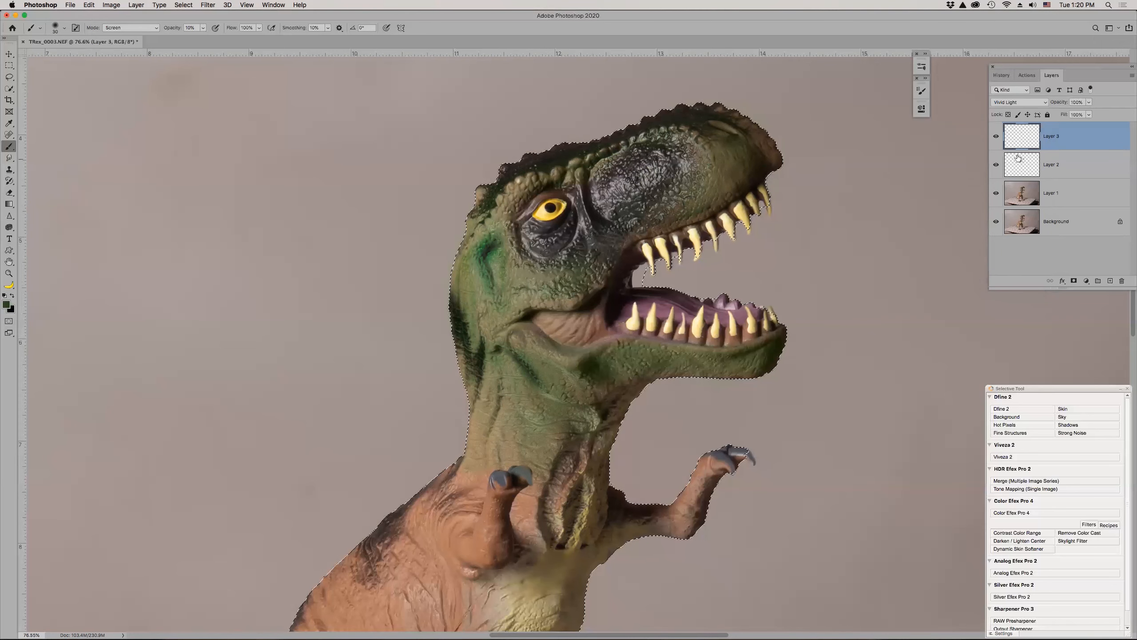
{"action": "left_click", "coordinate": [1022, 100]}
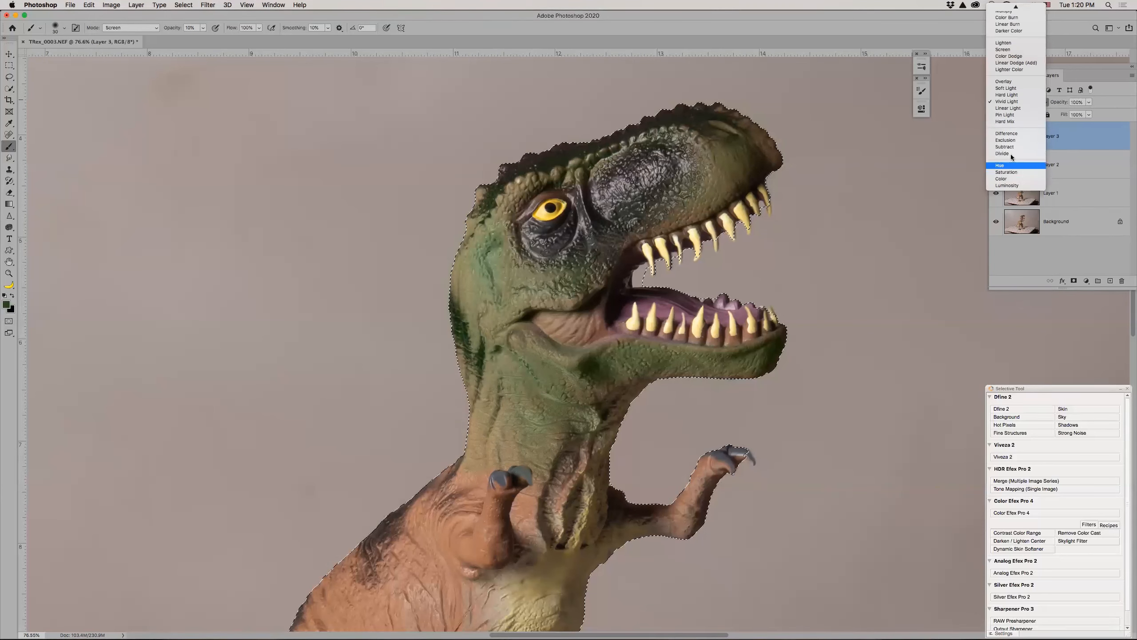
{"action": "left_click", "coordinate": [1015, 101]}
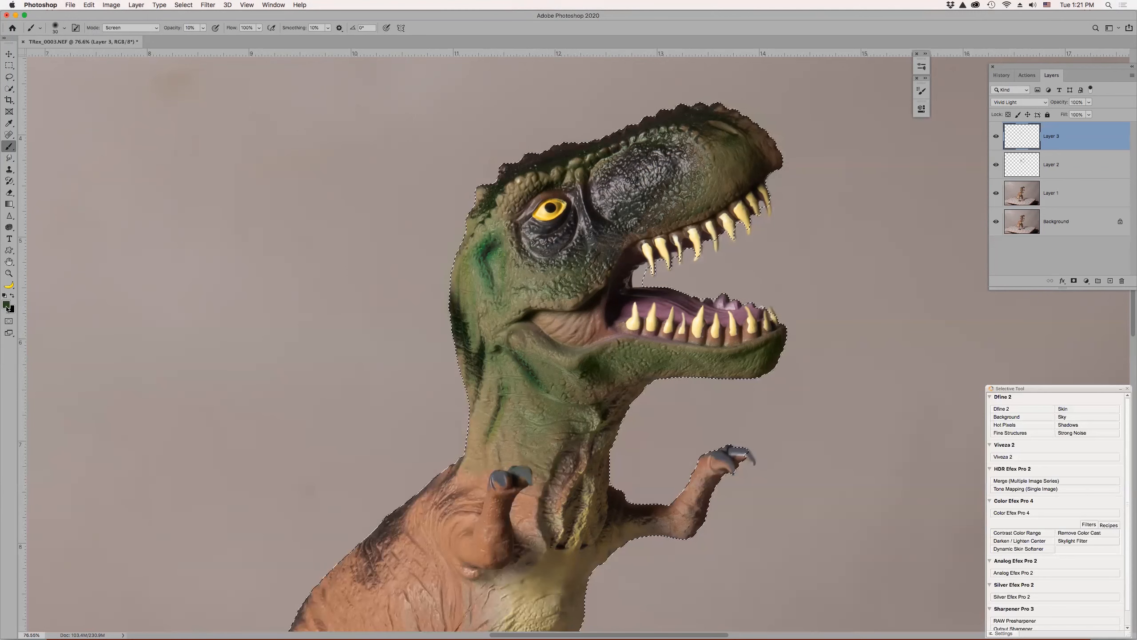
- Set the foreground color to red c52a2a and return to the Brush tool
{"action": "key", "text": "x"}
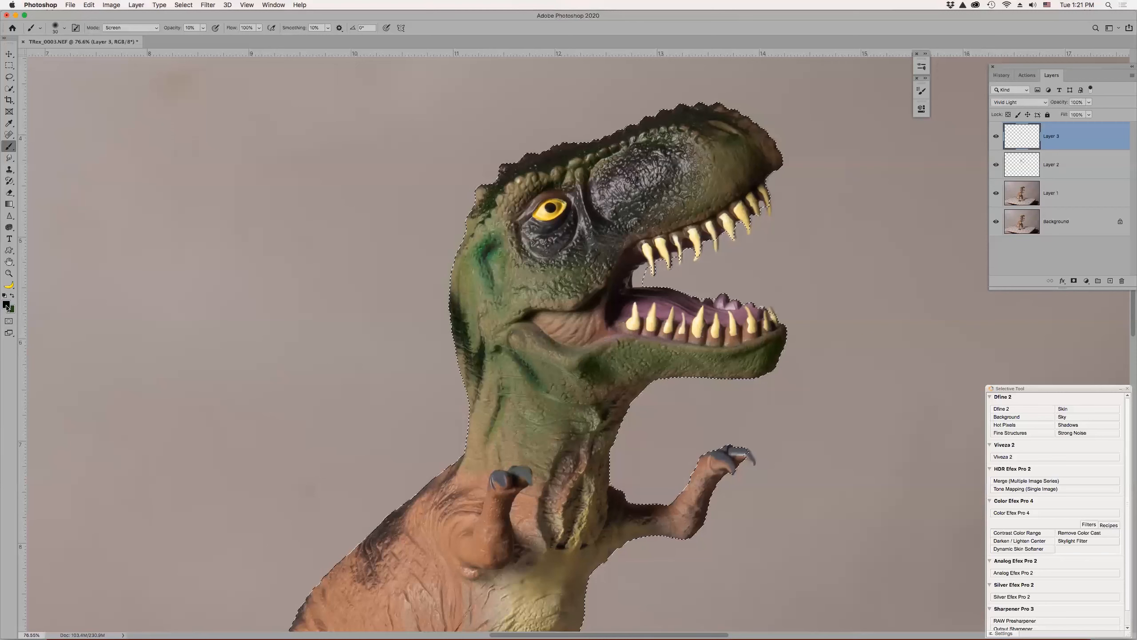
{"action": "left_click", "coordinate": [6, 306]}
{"action": "left_click", "coordinate": [239, 244]}
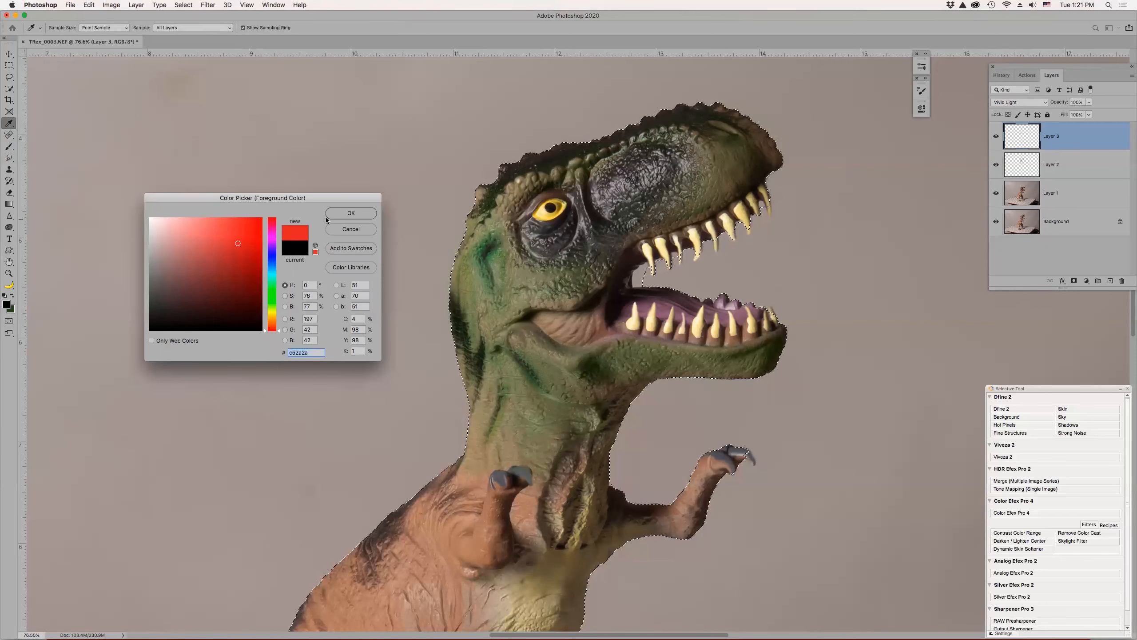
{"action": "left_click", "coordinate": [366, 212]}
{"action": "key", "text": "b"}
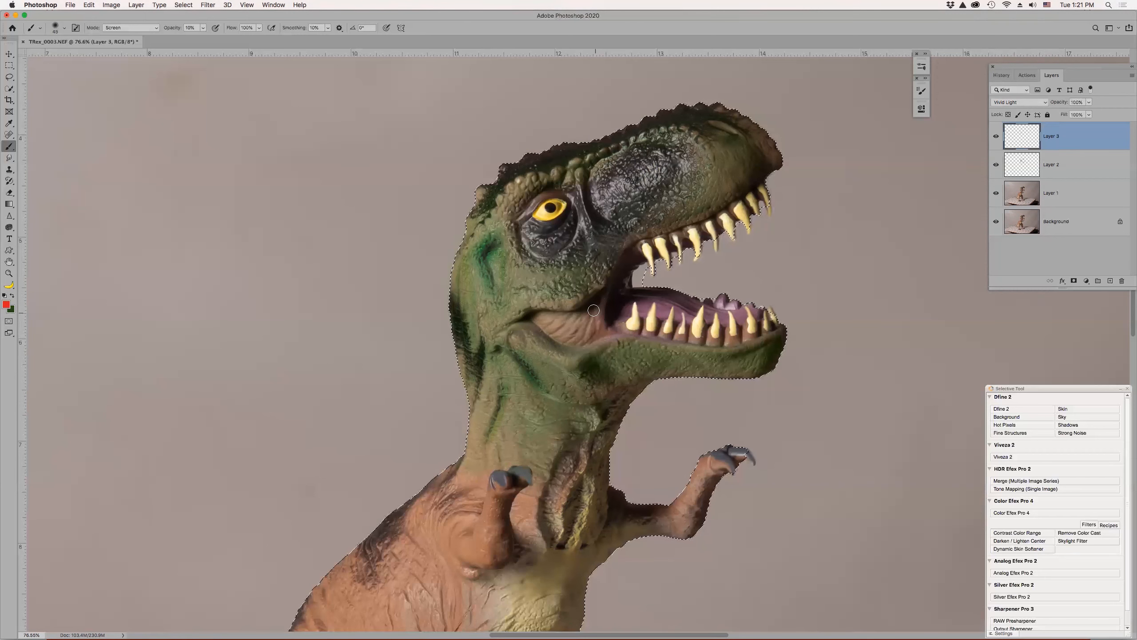
- Paint red on Layer 3 over the corner of the mouth, both hands at the claws and the front of the neck
{"action": "mouse_move", "coordinate": [593, 310]}
{"action": "left_mouse_down"}
{"action": "mouse_move", "coordinate": [551, 324]}
{"action": "mouse_move", "coordinate": [571, 335]}
{"action": "mouse_move", "coordinate": [597, 306]}
{"action": "mouse_move", "coordinate": [540, 318]}
{"action": "mouse_move", "coordinate": [579, 340]}
{"action": "mouse_move", "coordinate": [591, 322]}
{"action": "mouse_move", "coordinate": [589, 335]}
{"action": "mouse_move", "coordinate": [609, 335]}
{"action": "mouse_move", "coordinate": [596, 314]}
{"action": "mouse_move", "coordinate": [562, 321]}
{"action": "mouse_move", "coordinate": [605, 301]}
{"action": "mouse_move", "coordinate": [599, 325]}
{"action": "mouse_move", "coordinate": [625, 306]}
{"action": "mouse_move", "coordinate": [614, 345]}
{"action": "left_mouse_up"}
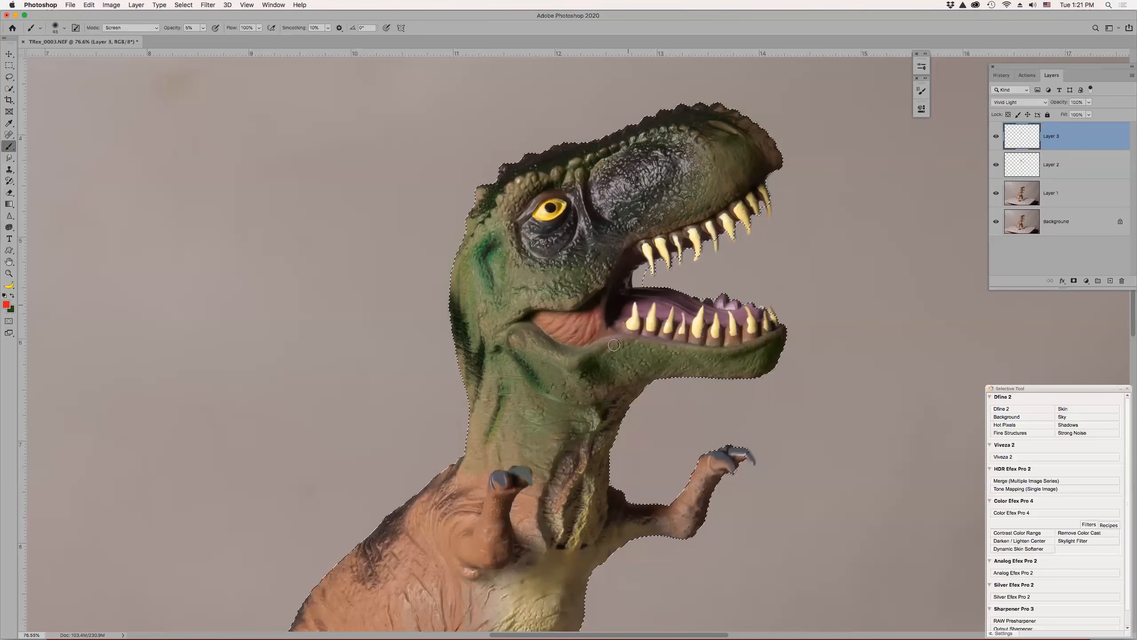
{"action": "mouse_move", "coordinate": [728, 457]}
{"action": "left_mouse_down"}
{"action": "mouse_move", "coordinate": [721, 479]}
{"action": "mouse_move", "coordinate": [713, 463]}
{"action": "mouse_move", "coordinate": [723, 462]}
{"action": "mouse_move", "coordinate": [711, 460]}
{"action": "mouse_move", "coordinate": [694, 484]}
{"action": "left_mouse_up"}
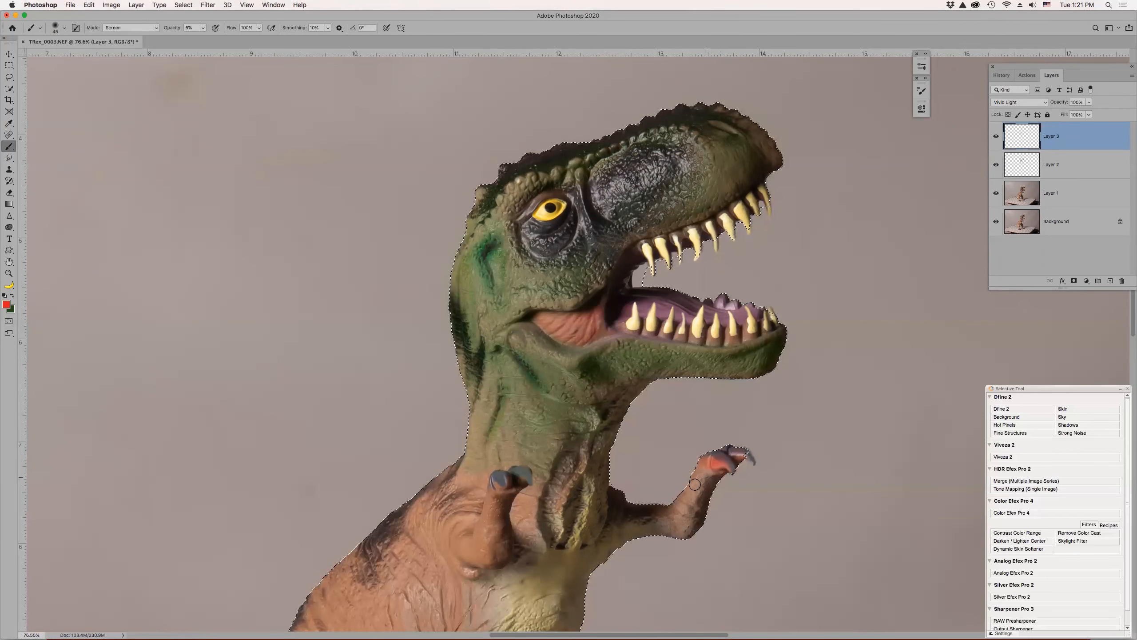
{"action": "left_click_drag", "start_coordinate": [498, 485], "coordinate": [505, 483]}
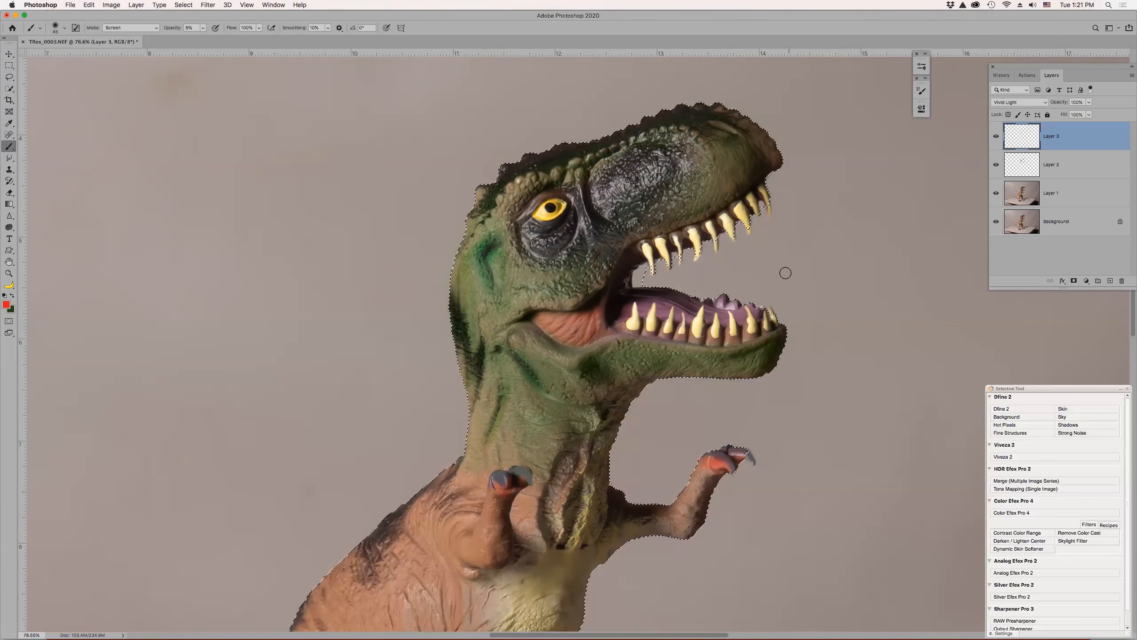
{"action": "key", "text": "super+0"}
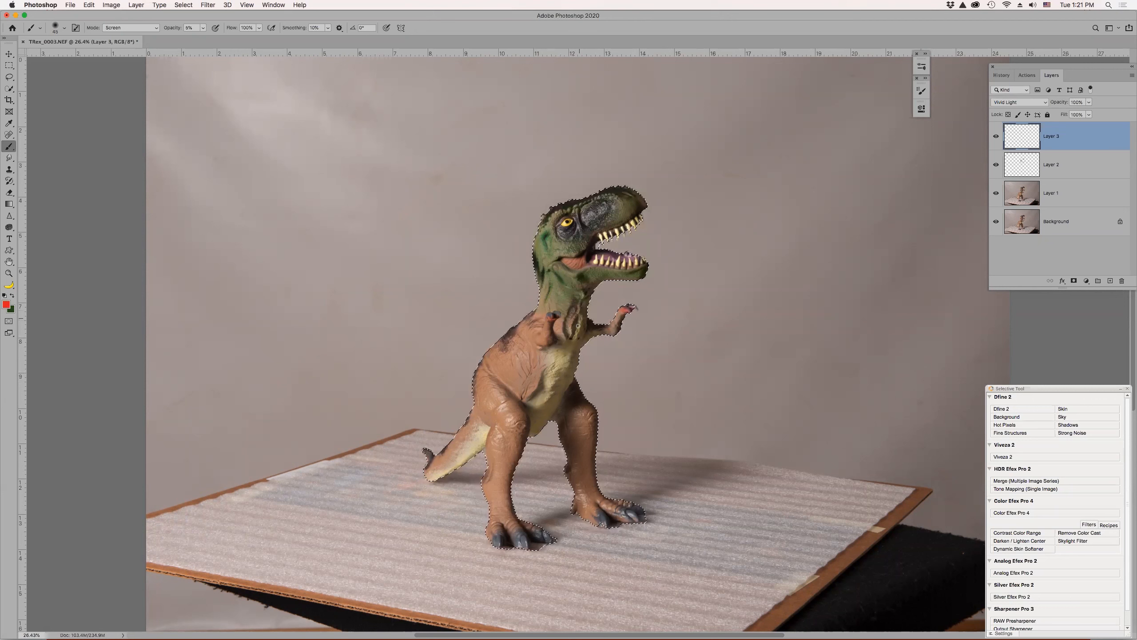
{"action": "left_click_drag", "start_coordinate": [584, 310], "coordinate": [574, 343]}
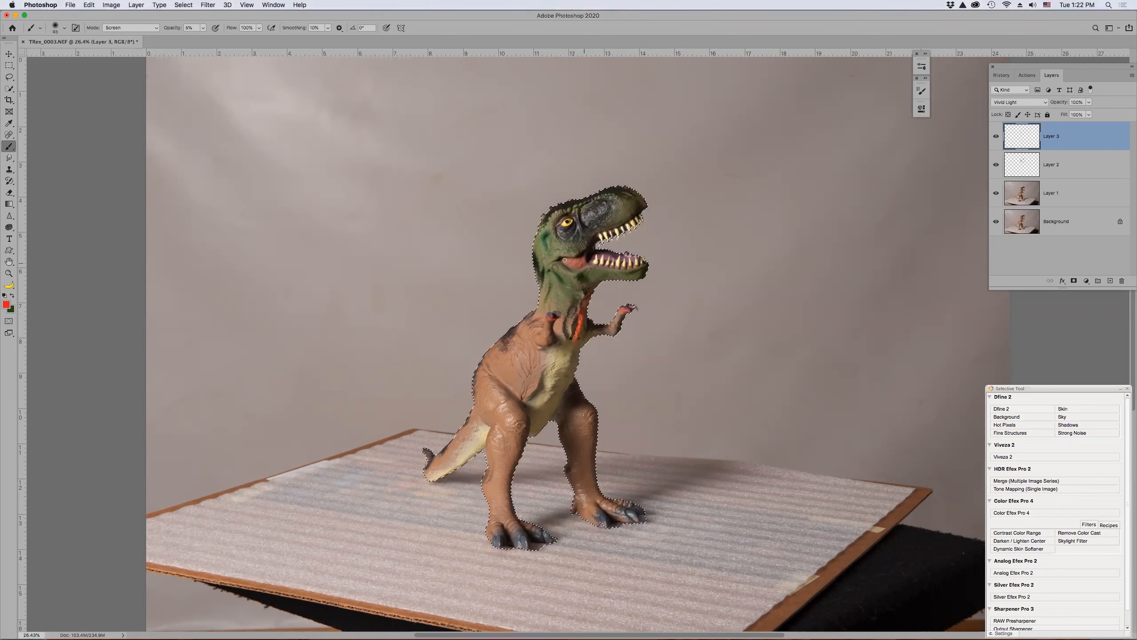
{"action": "left_click", "coordinate": [1043, 101]}
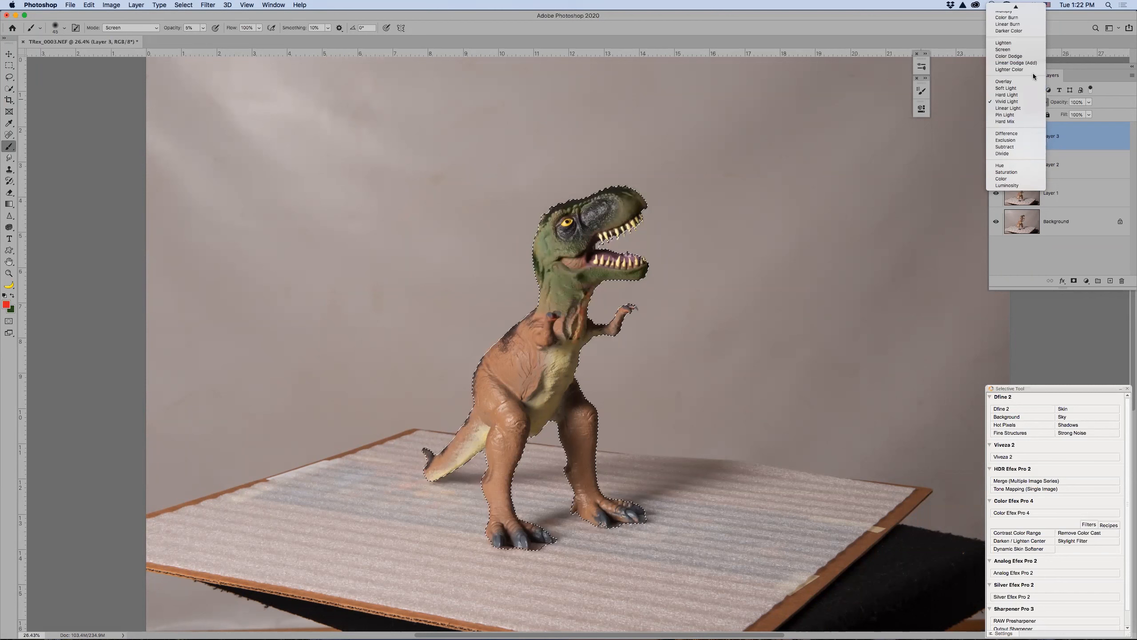
{"action": "left_click", "coordinate": [1020, 102]}
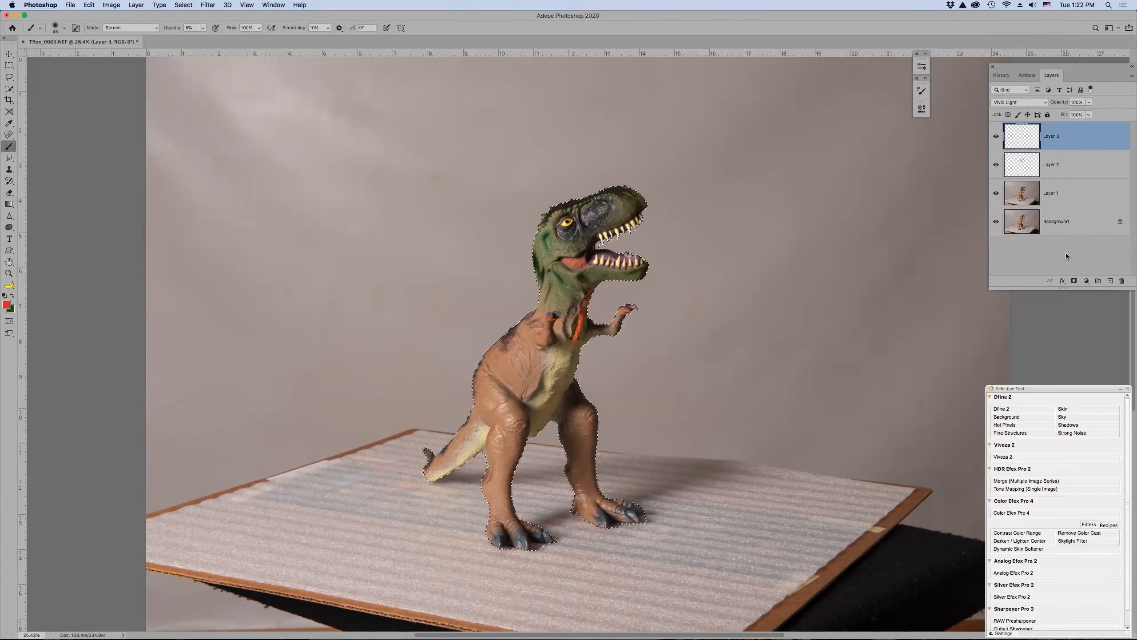
{"action": "key", "text": "super+j"}
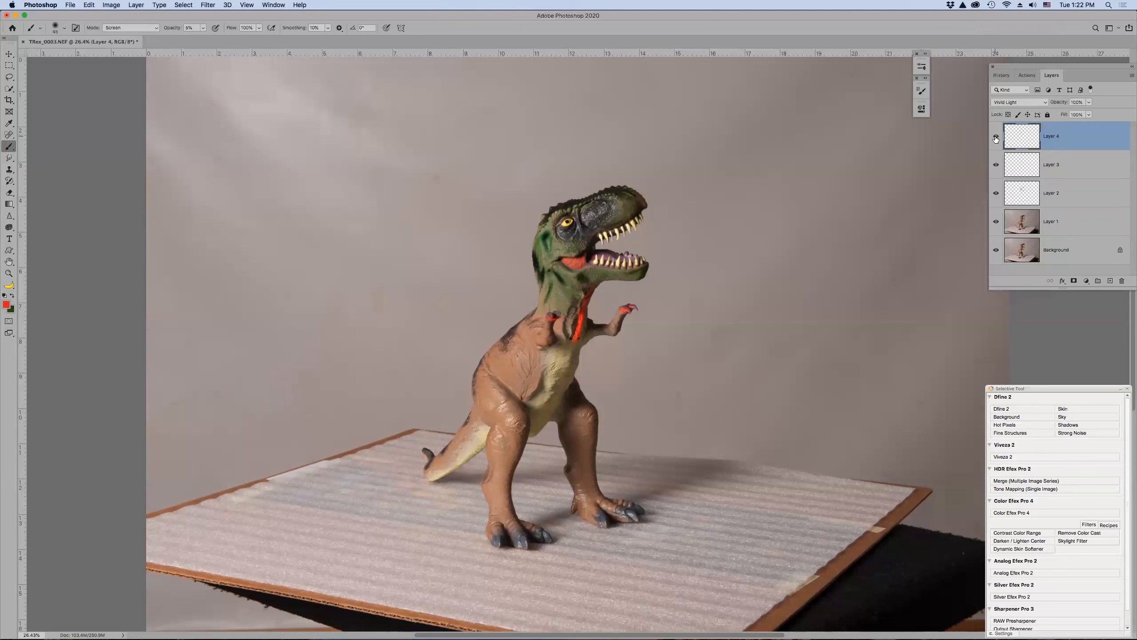
{"action": "left_click", "coordinate": [997, 138]}
{"action": "left_click", "coordinate": [997, 137]}
{"action": "key", "text": "super+comma"}
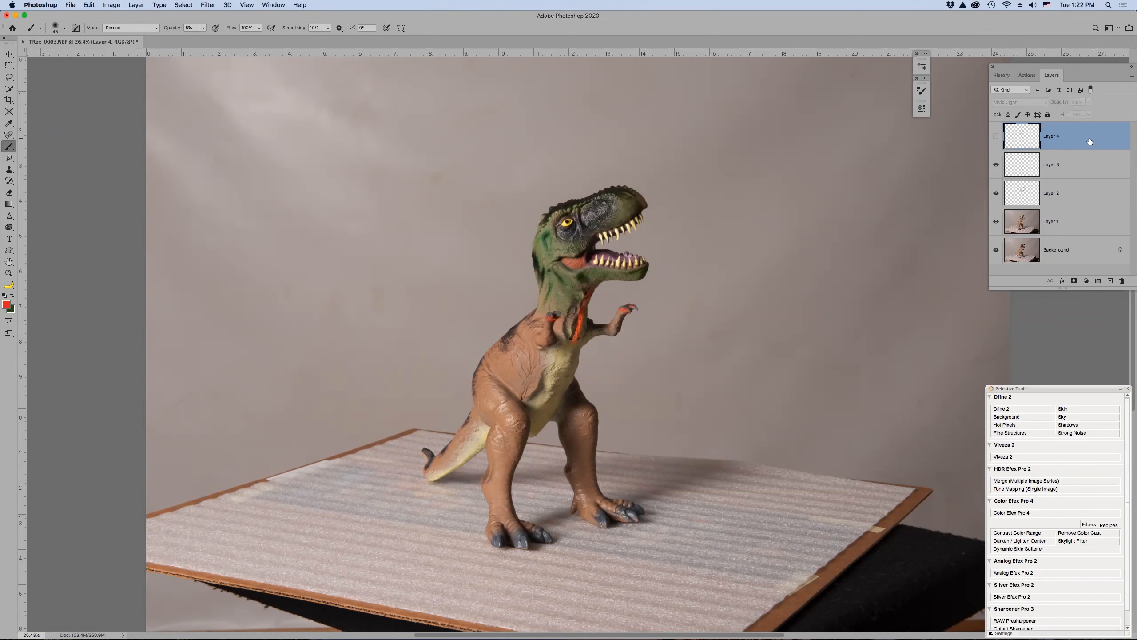
{"action": "left_click_drag", "start_coordinate": [1093, 137], "coordinate": [1122, 278]}
{"action": "key", "text": "super+z"}
{"action": "key", "text": "super+z"}
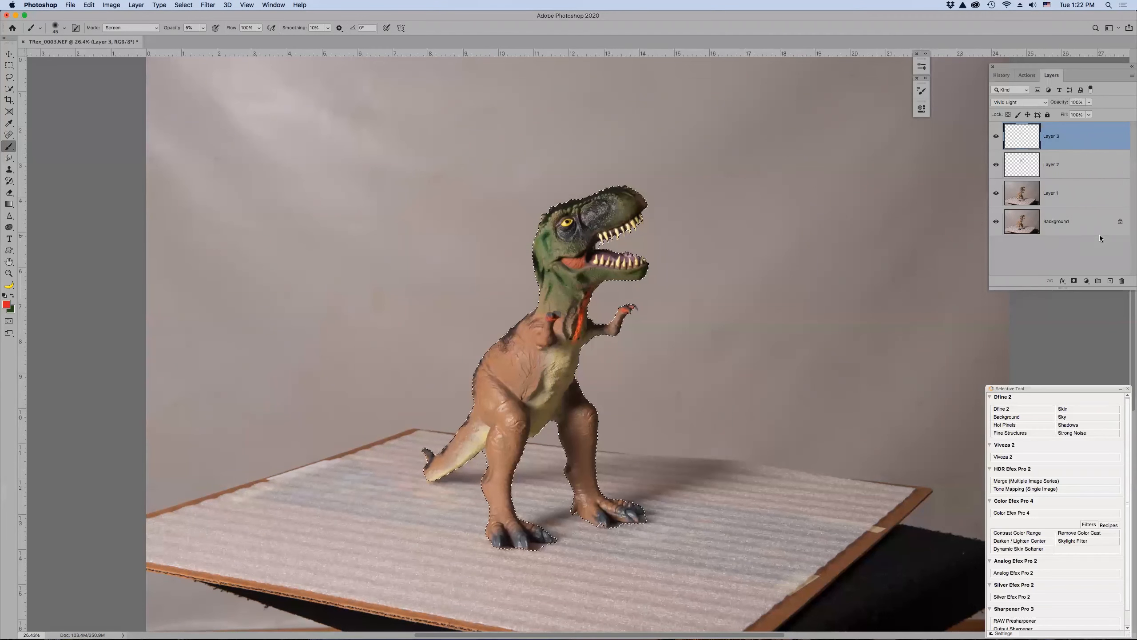
- Copy the selected area of Layer 3 to a new layer and check its paint strokes in isolation
{"action": "left_click", "coordinate": [1066, 196]}
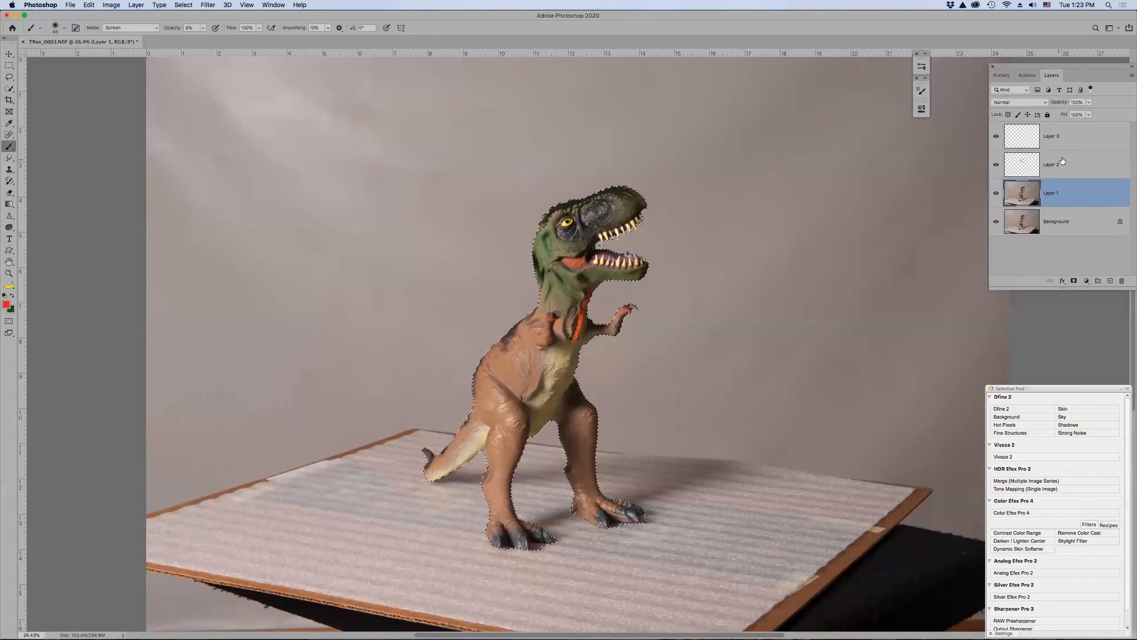
{"action": "left_click", "coordinate": [1077, 142]}
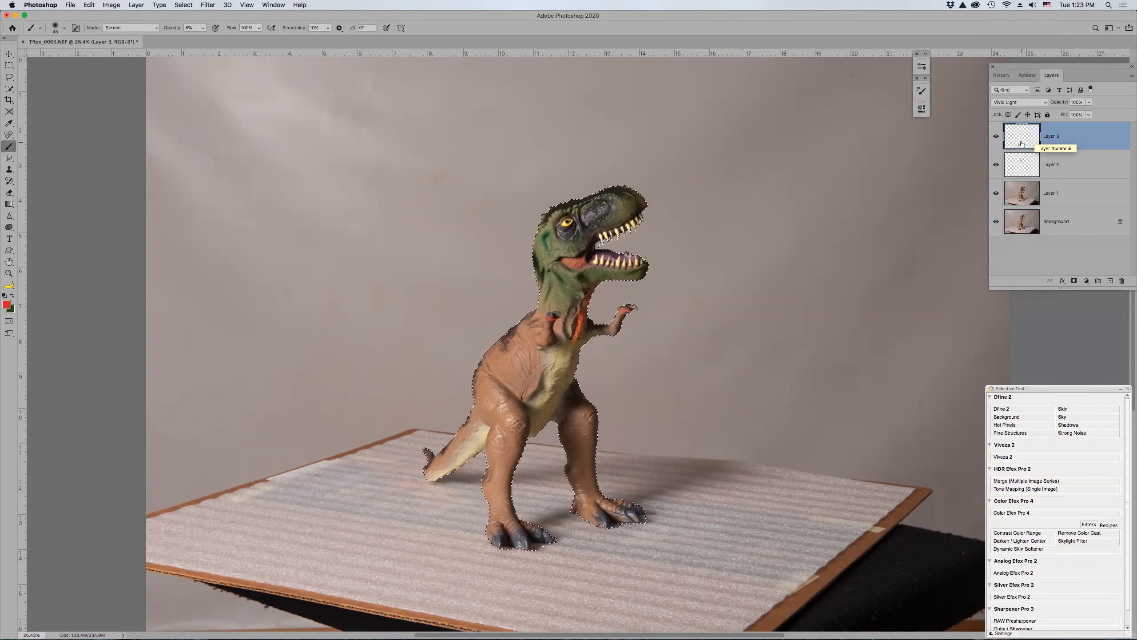
{"action": "key", "text": "super+j"}
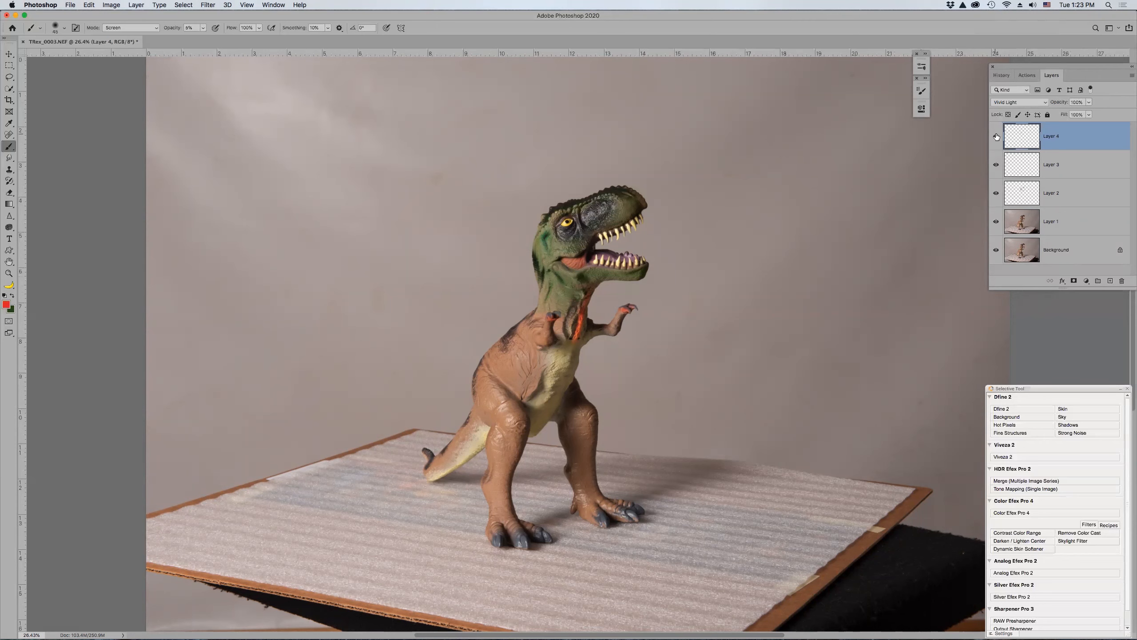
{"action": "left_click", "coordinate": [996, 137], "text": "alt"}
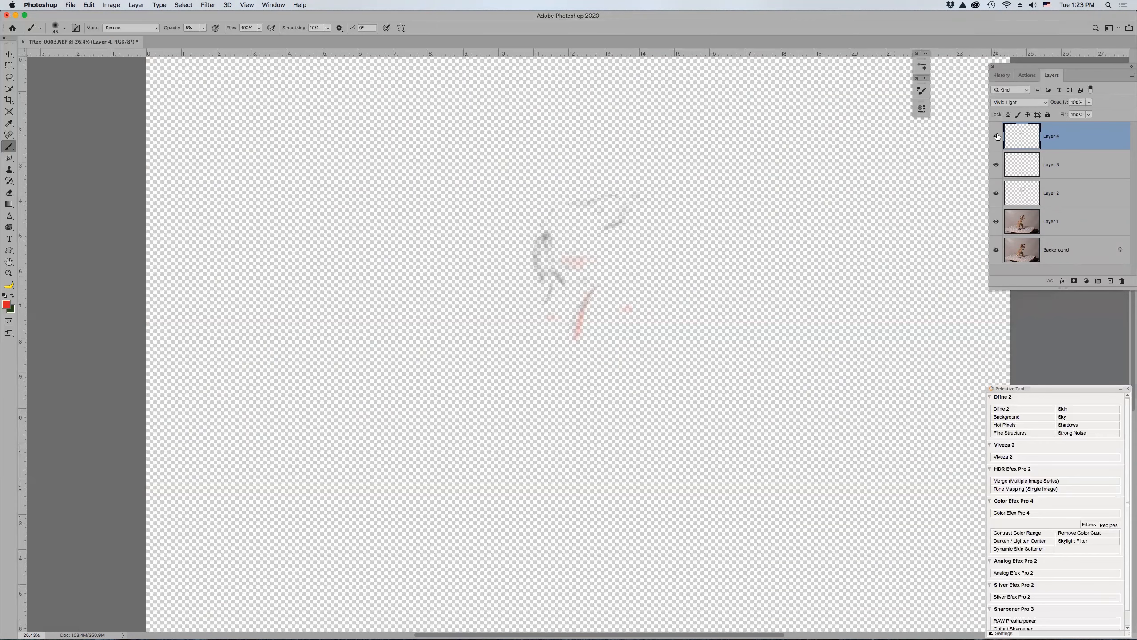
{"action": "left_click", "coordinate": [996, 137], "text": "alt"}
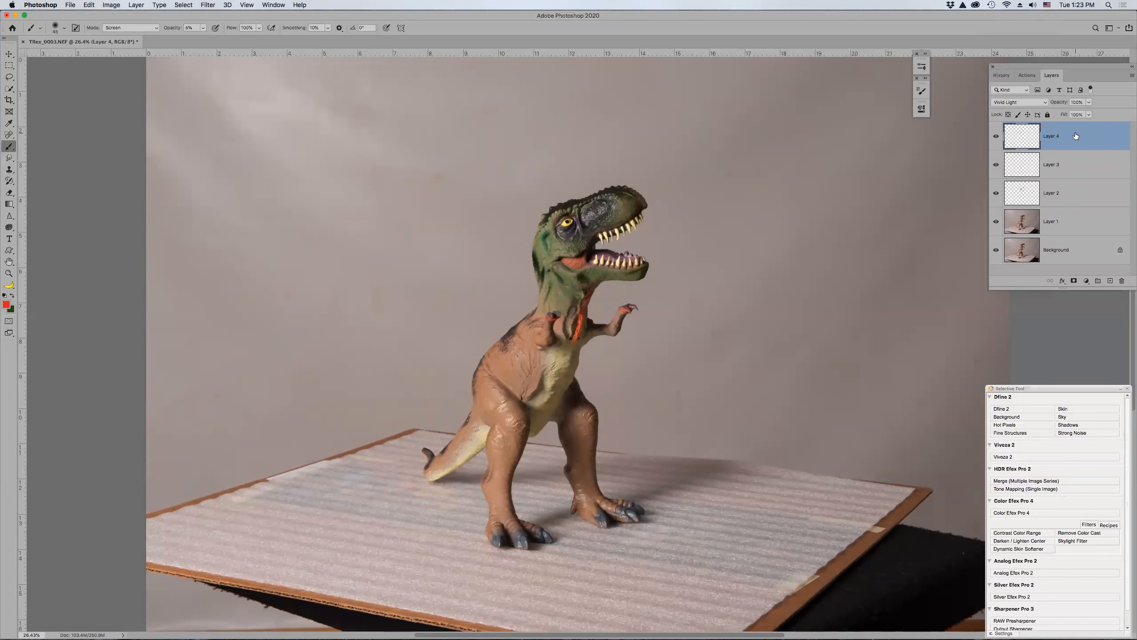
- Stamp all visible layers into a new merged layer and select the dinosaur on it with Select Subject
{"action": "key", "text": "super+alt+shift+e"}
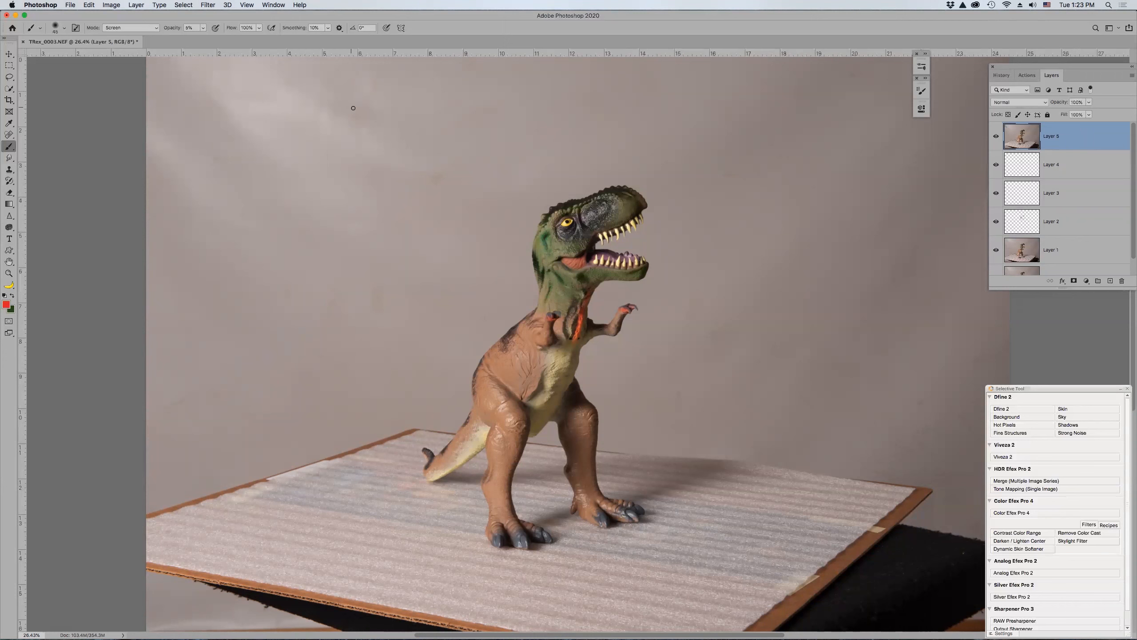
{"action": "key", "text": "w"}
{"action": "left_click", "coordinate": [254, 26]}
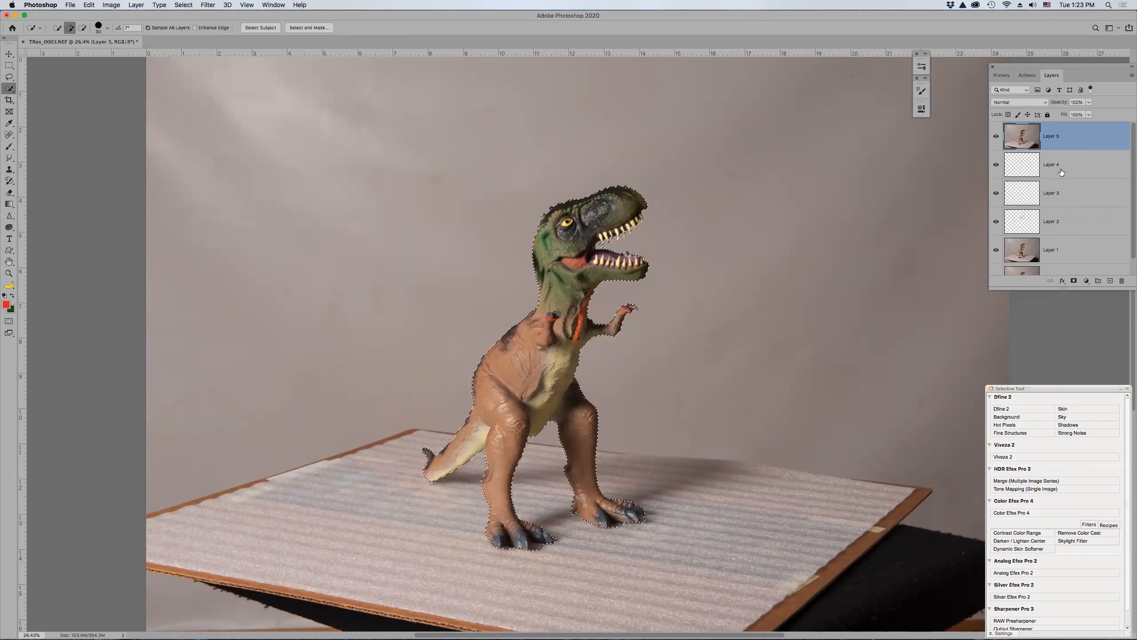
- Copy the selected dinosaur from the merged layer to its own layer and show only that layer
{"action": "key", "text": "super+j"}
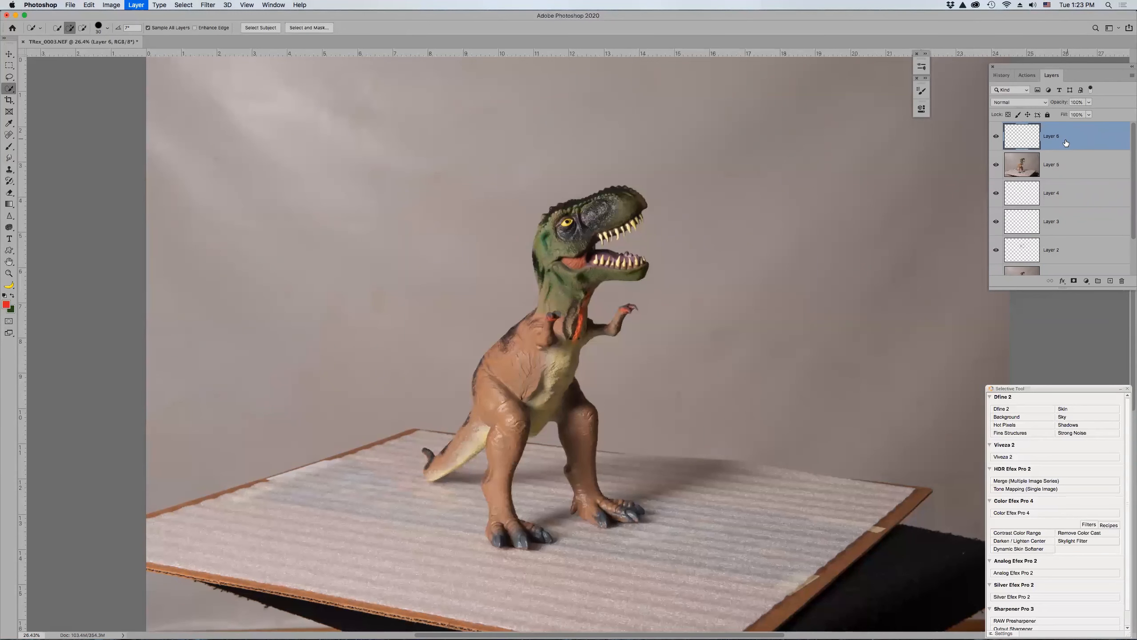
{"action": "left_click", "coordinate": [996, 137]}
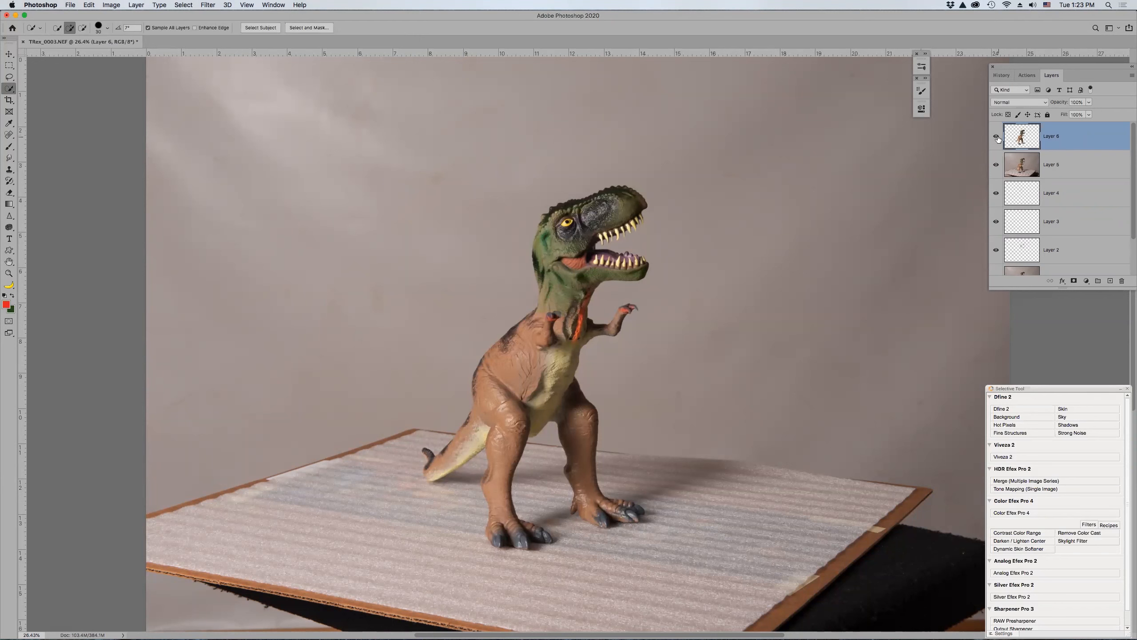
{"action": "left_click", "coordinate": [997, 137], "text": "alt"}
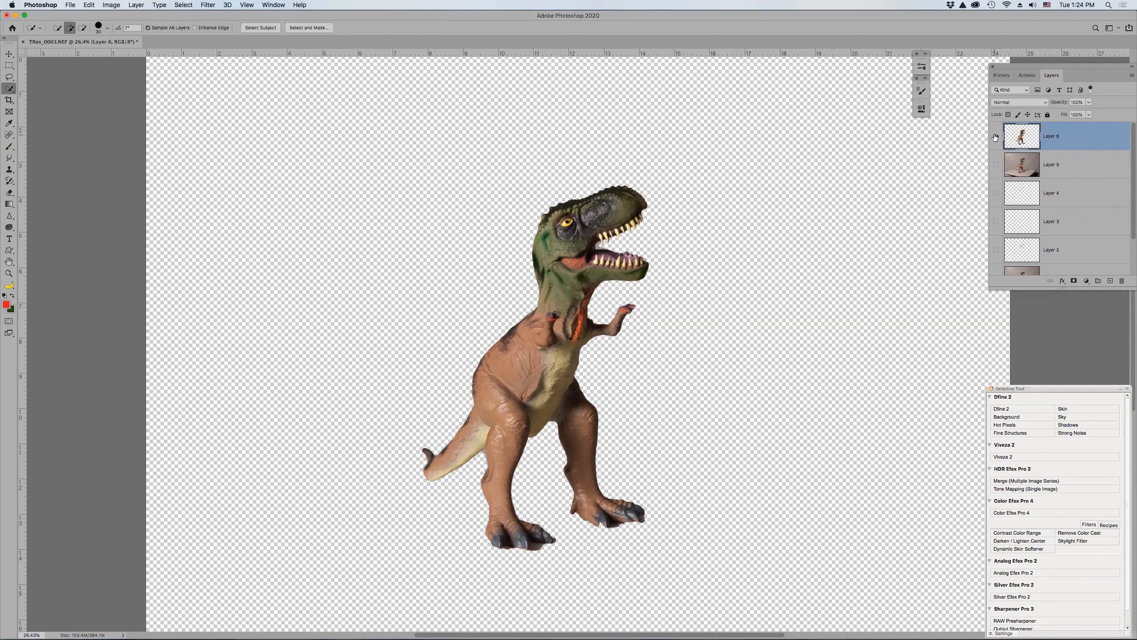
{"action": "left_click", "coordinate": [997, 138], "text": "alt"}
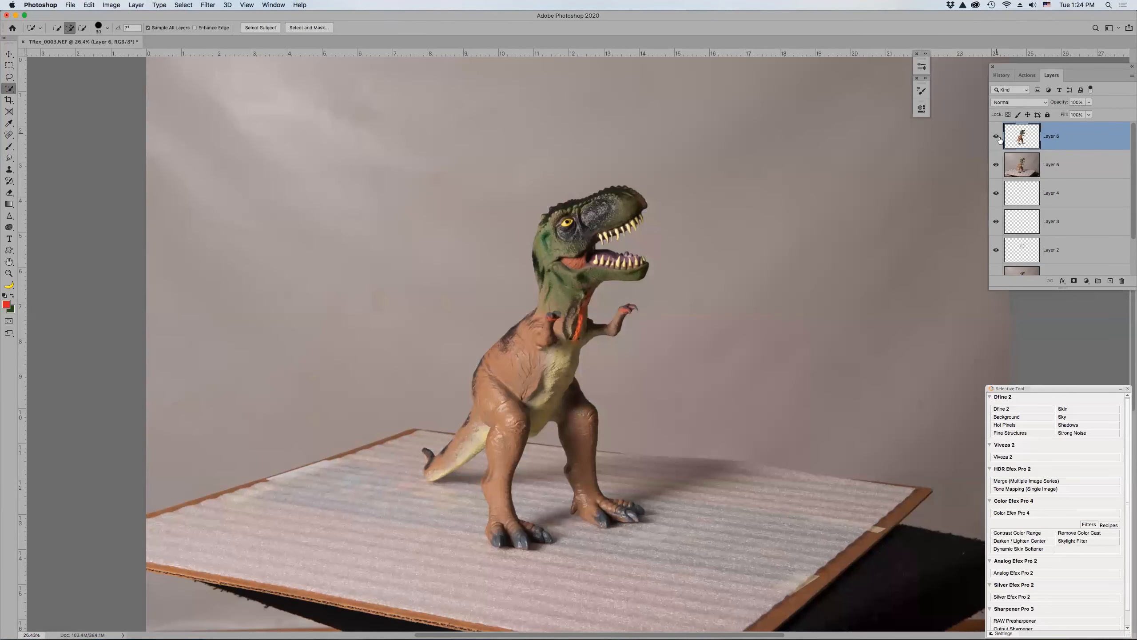
{"action": "left_click", "coordinate": [997, 137], "text": "alt"}
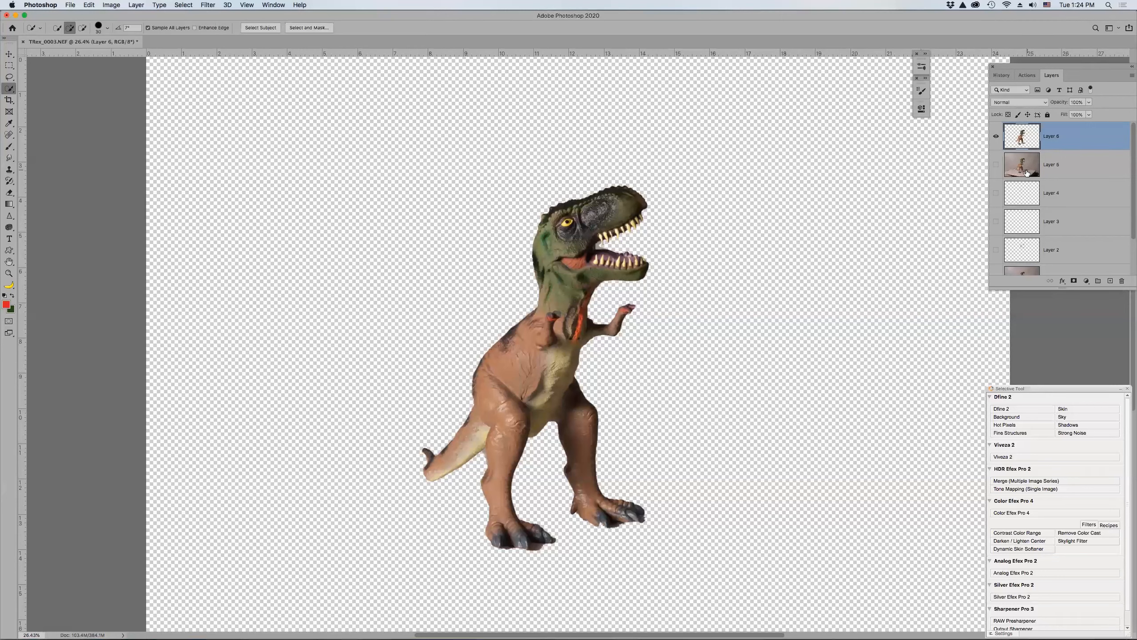
- Puppet Warp the dinosaur's front arm with pins at elbow, hand and shoulder, pulling the hand slightly forward
{"action": "left_click", "coordinate": [90, 5]}
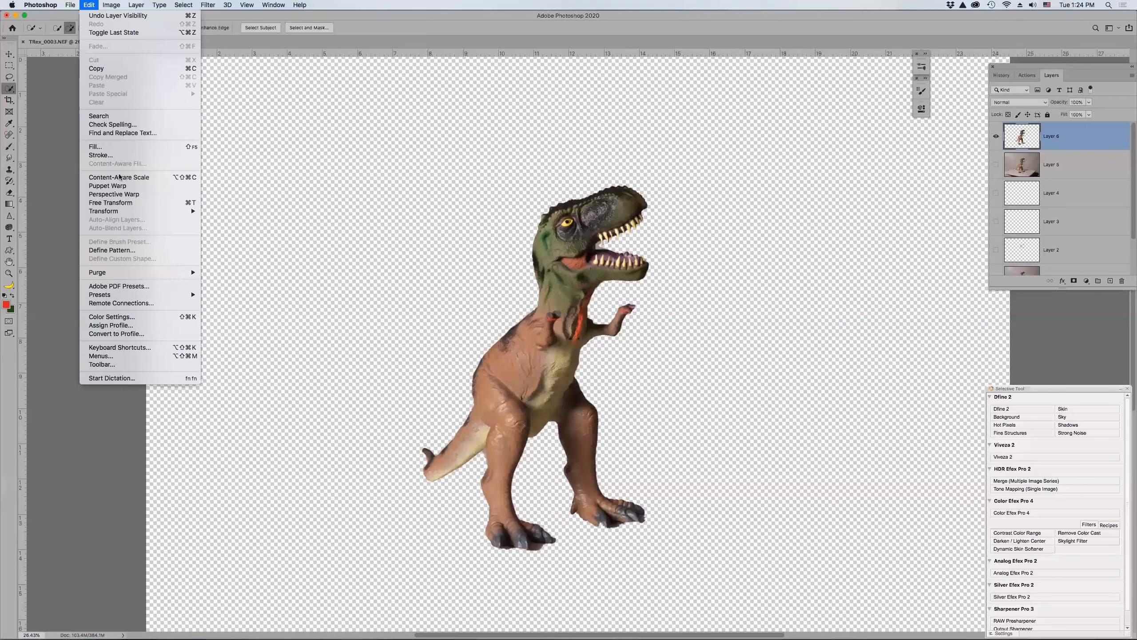
{"action": "left_click", "coordinate": [125, 188]}
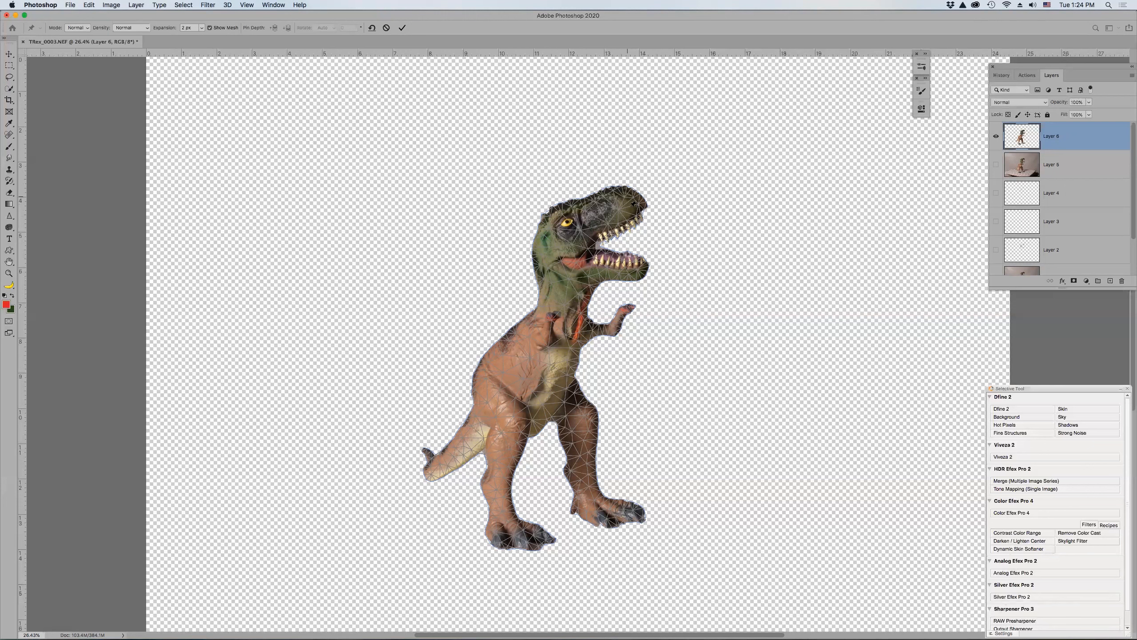
{"action": "left_click", "coordinate": [612, 328]}
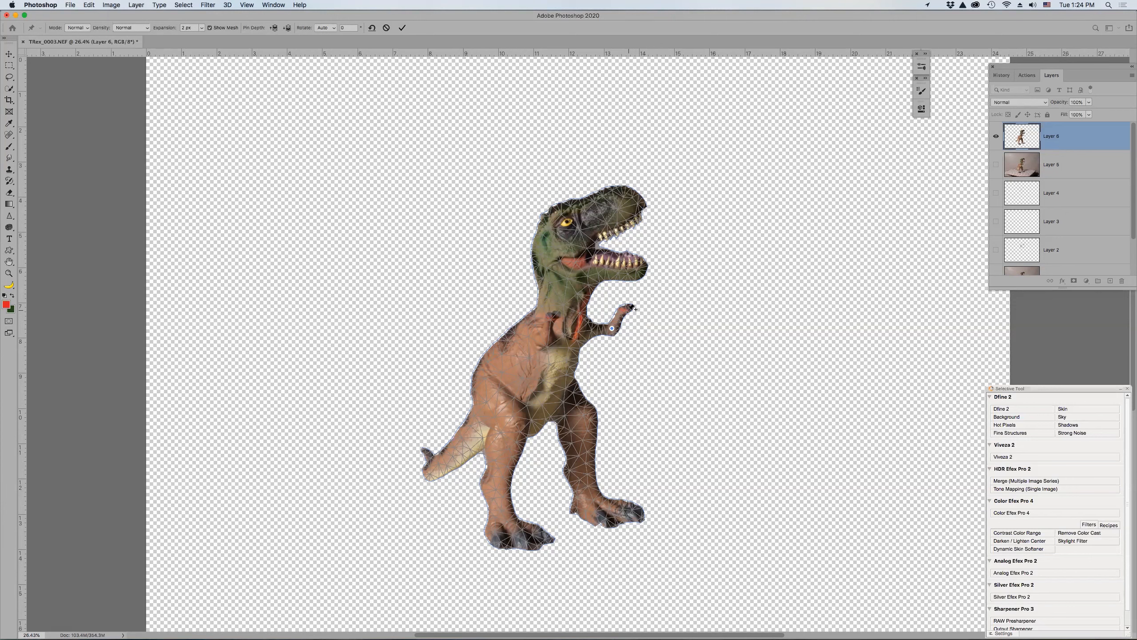
{"action": "left_click", "coordinate": [629, 308]}
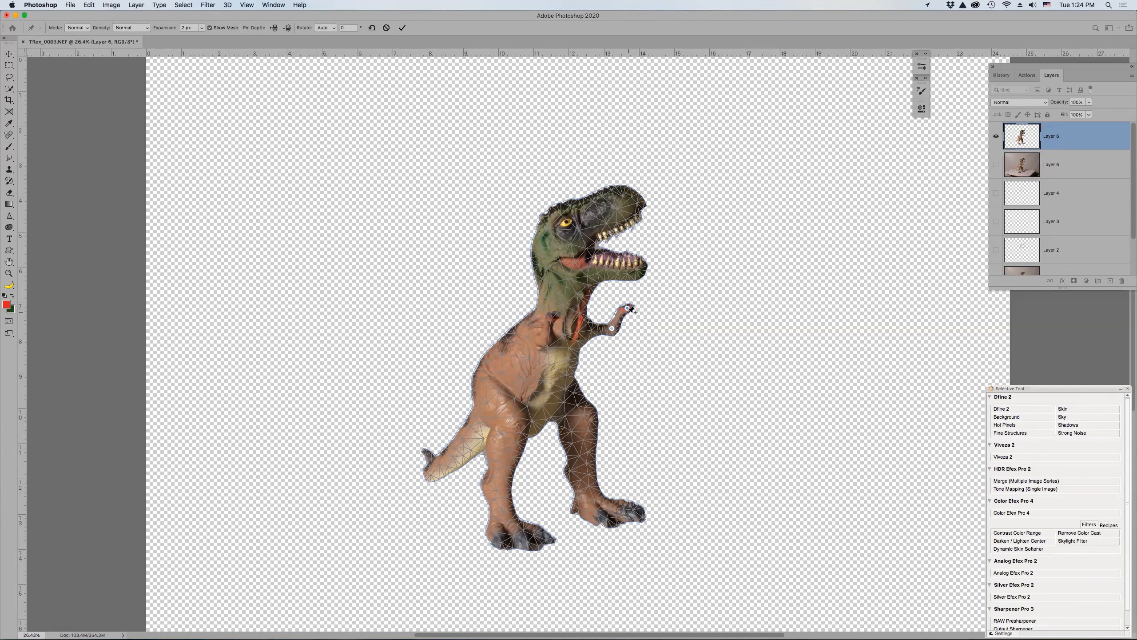
{"action": "left_click_drag", "start_coordinate": [628, 309], "coordinate": [642, 312]}
{"action": "left_click", "coordinate": [590, 327]}
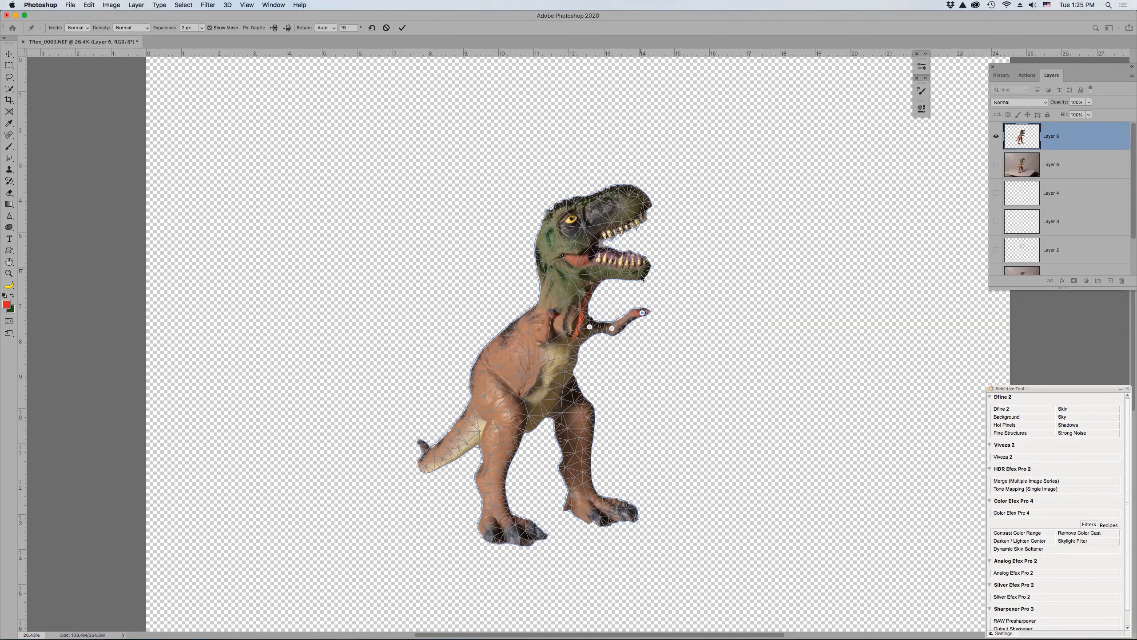
{"action": "key", "text": "Return"}
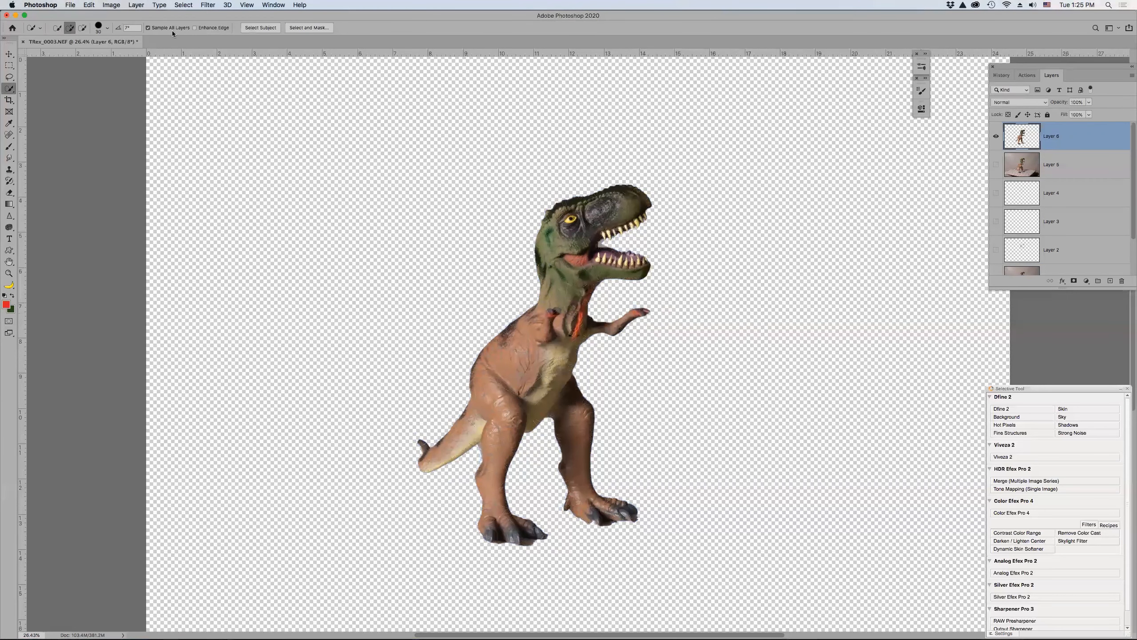
- Puppet Warp the upper jaw with pins on the snout, brow and cheek, stretching the snout up and forward
{"action": "left_click", "coordinate": [90, 4]}
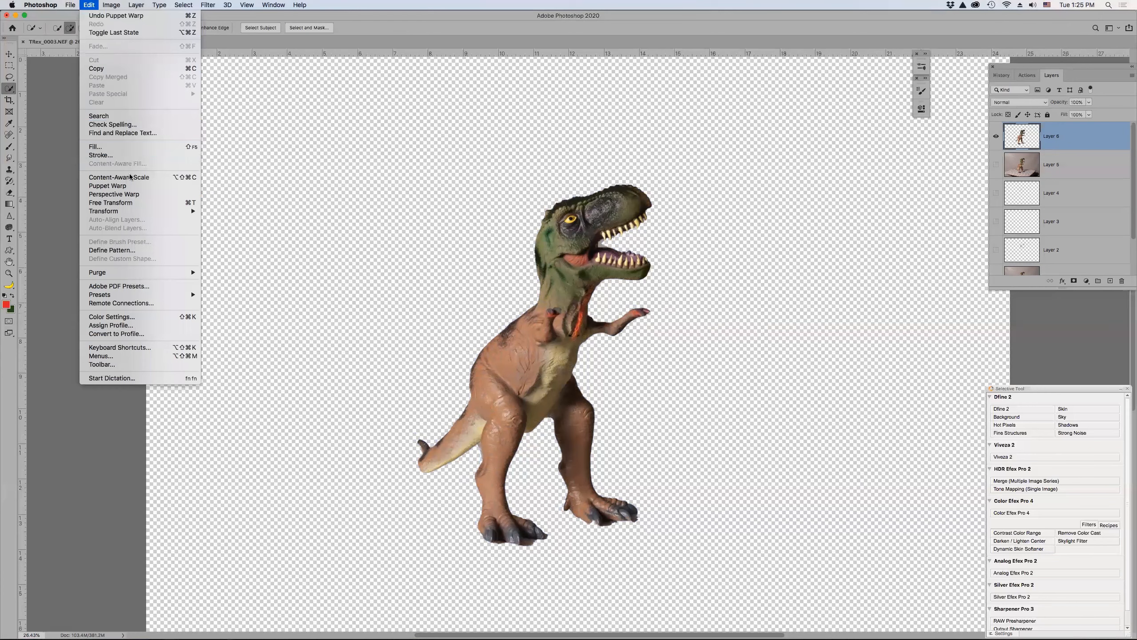
{"action": "left_click", "coordinate": [112, 185]}
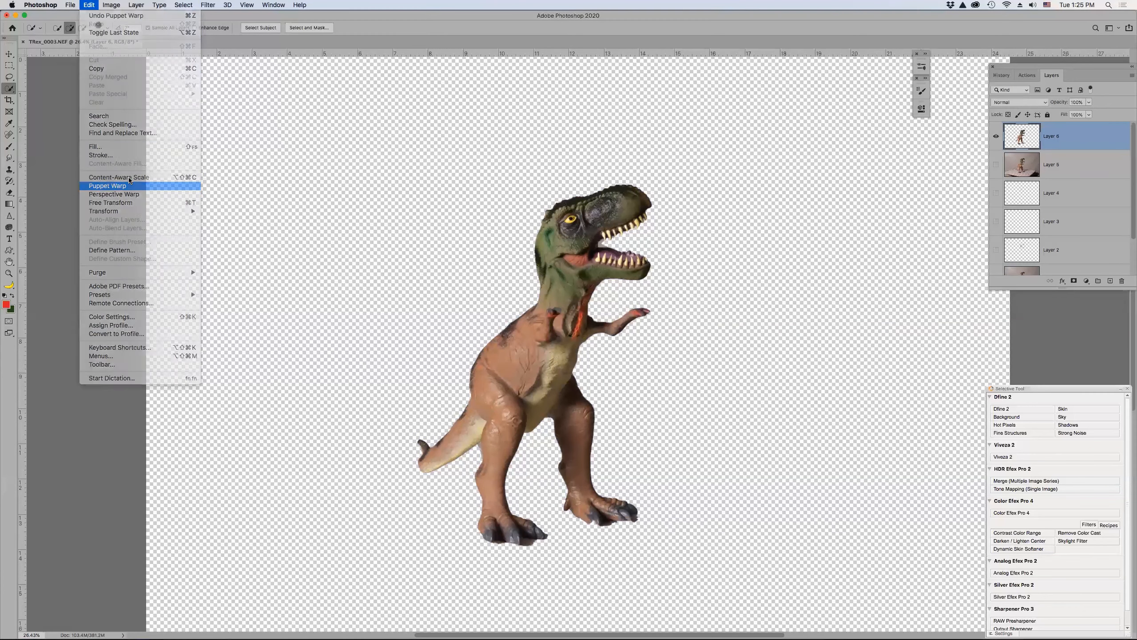
{"action": "left_click", "coordinate": [642, 196]}
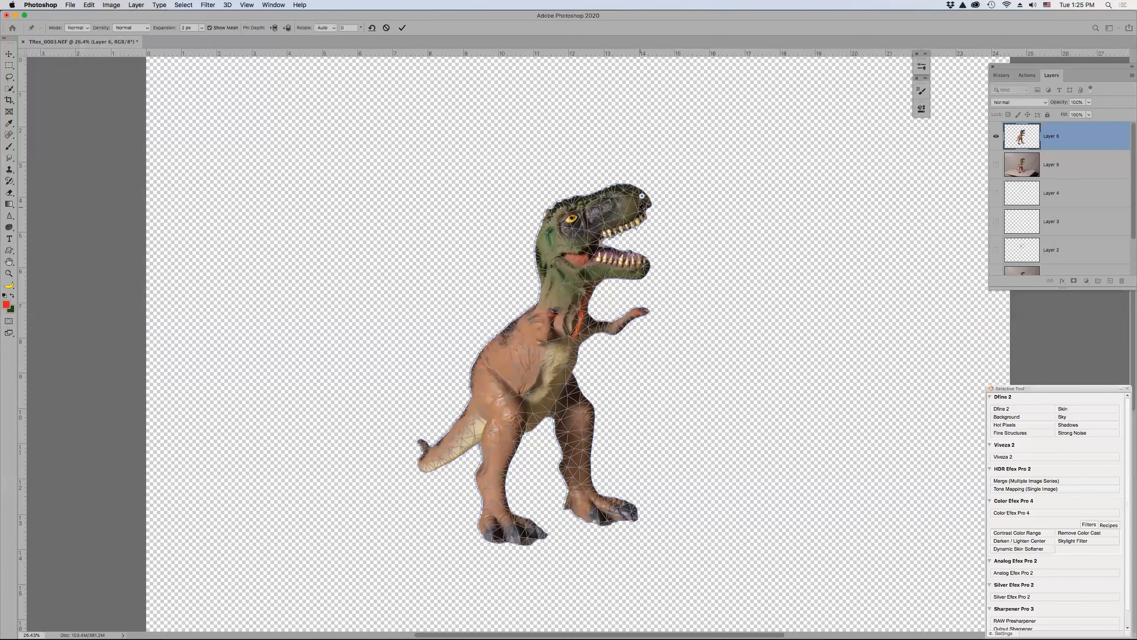
{"action": "left_click", "coordinate": [586, 207]}
{"action": "left_click", "coordinate": [591, 229]}
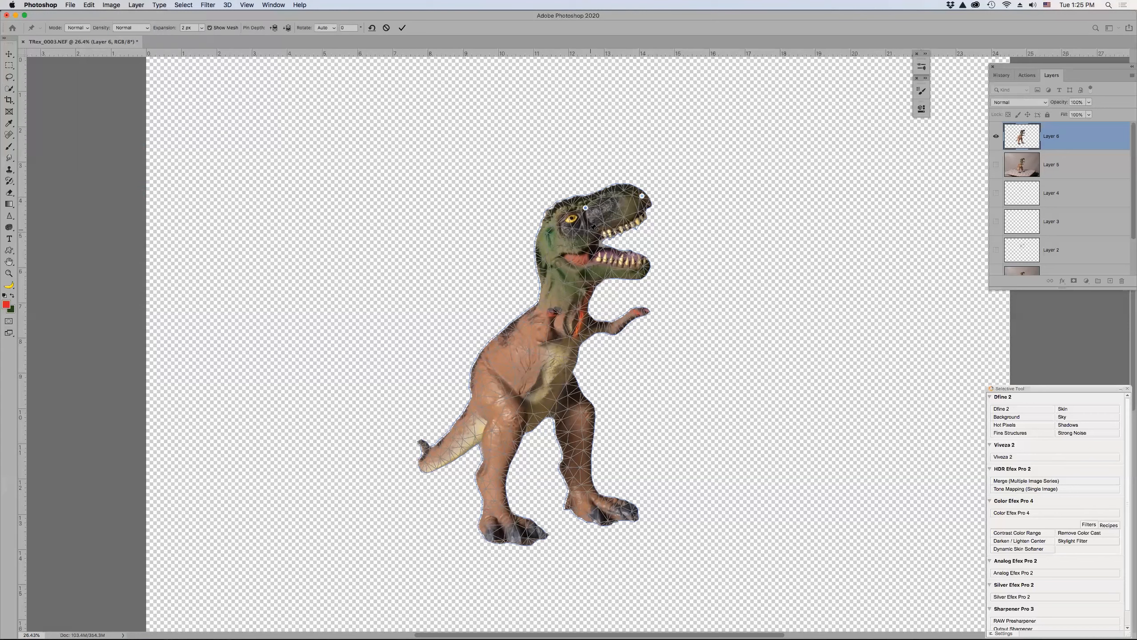
{"action": "left_click_drag", "start_coordinate": [642, 196], "coordinate": [654, 189]}
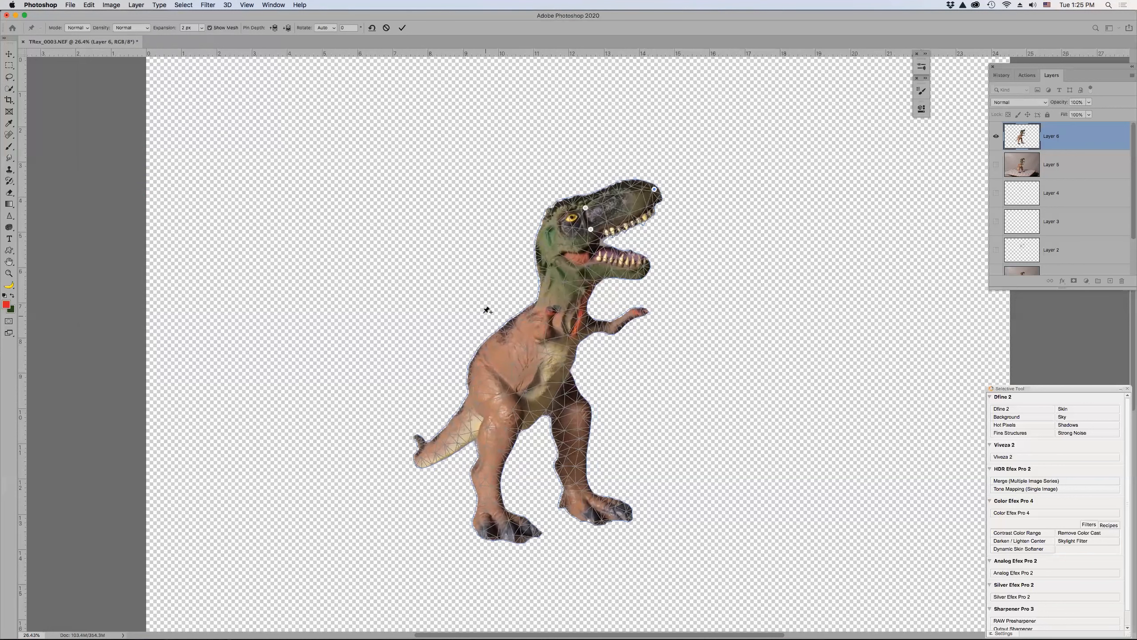
{"action": "key", "text": "Return"}
{"action": "key", "text": "w"}
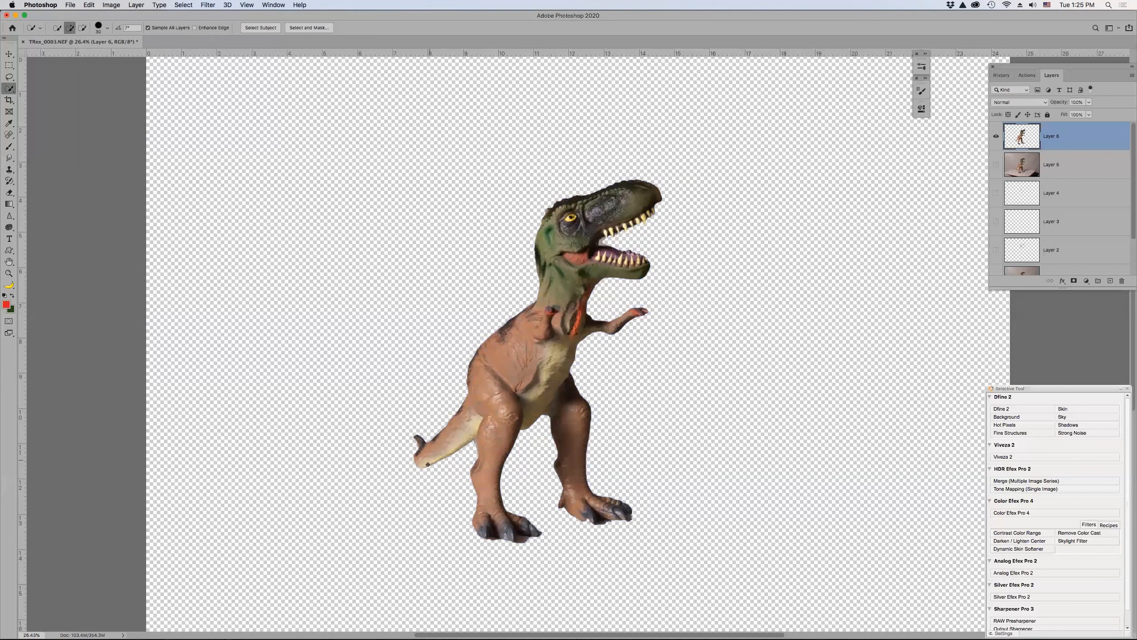
- Start a Puppet Warp with pins at the tail's base, bend and tip, and pull the tail tip upward
{"action": "left_click", "coordinate": [89, 5]}
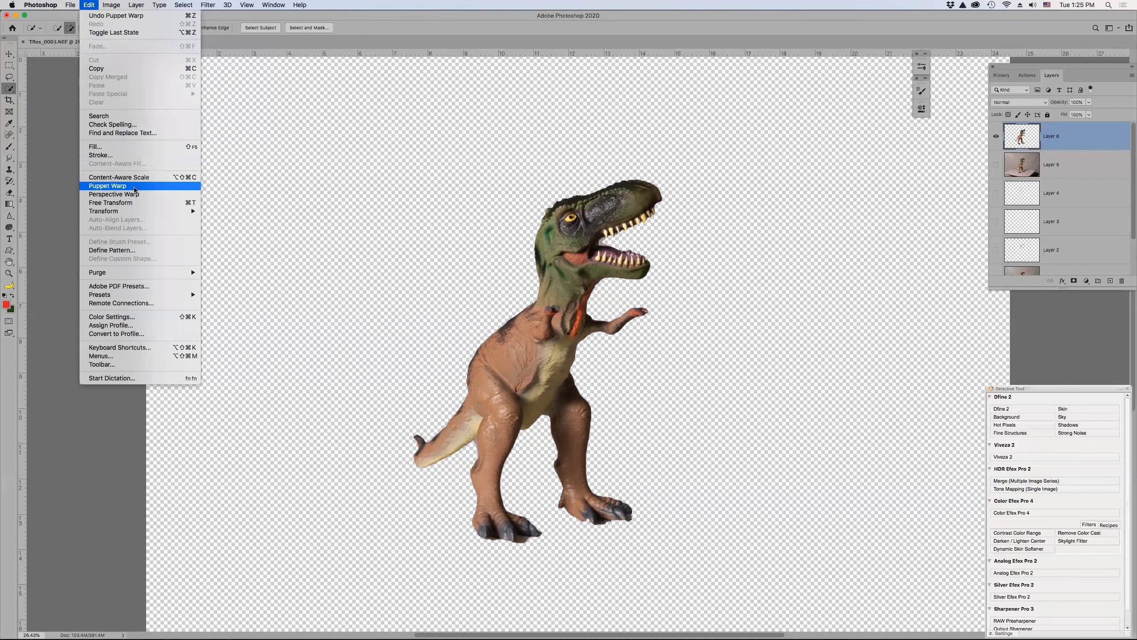
{"action": "left_click", "coordinate": [136, 187]}
{"action": "left_click", "coordinate": [473, 413]}
{"action": "left_click", "coordinate": [421, 461]}
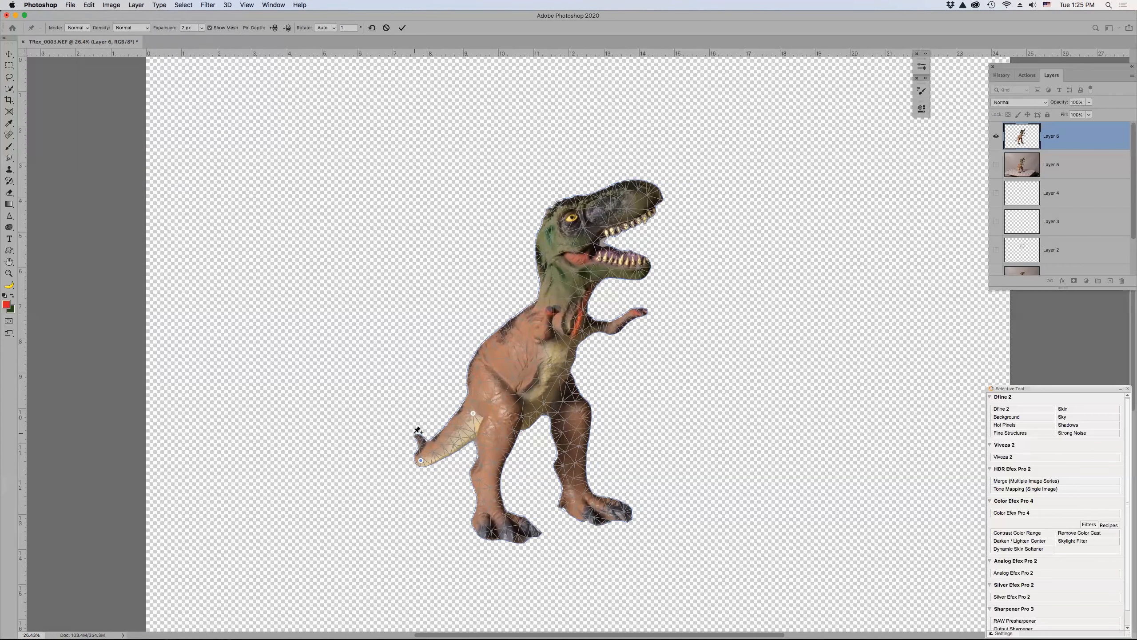
{"action": "left_click_drag", "start_coordinate": [420, 438], "coordinate": [473, 411]}
{"action": "left_click_drag", "start_coordinate": [421, 460], "coordinate": [416, 430]}
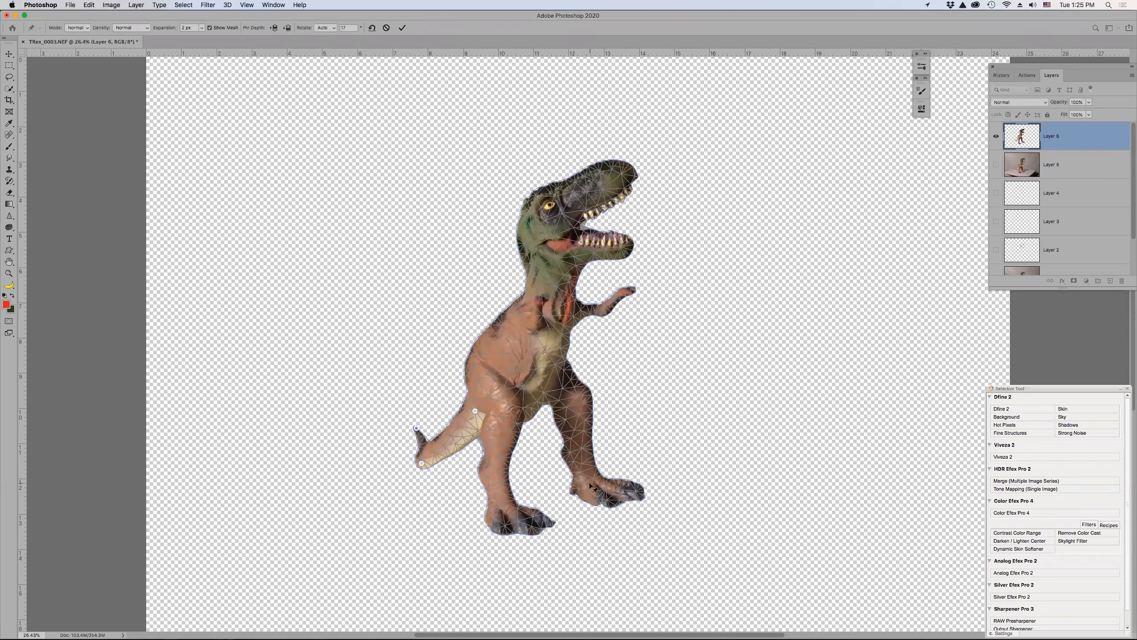
- Pin the dinosaur's front foot, pull it forward into a wider stride and apply the warp
{"action": "left_click_drag", "start_coordinate": [588, 483], "coordinate": [629, 479]}
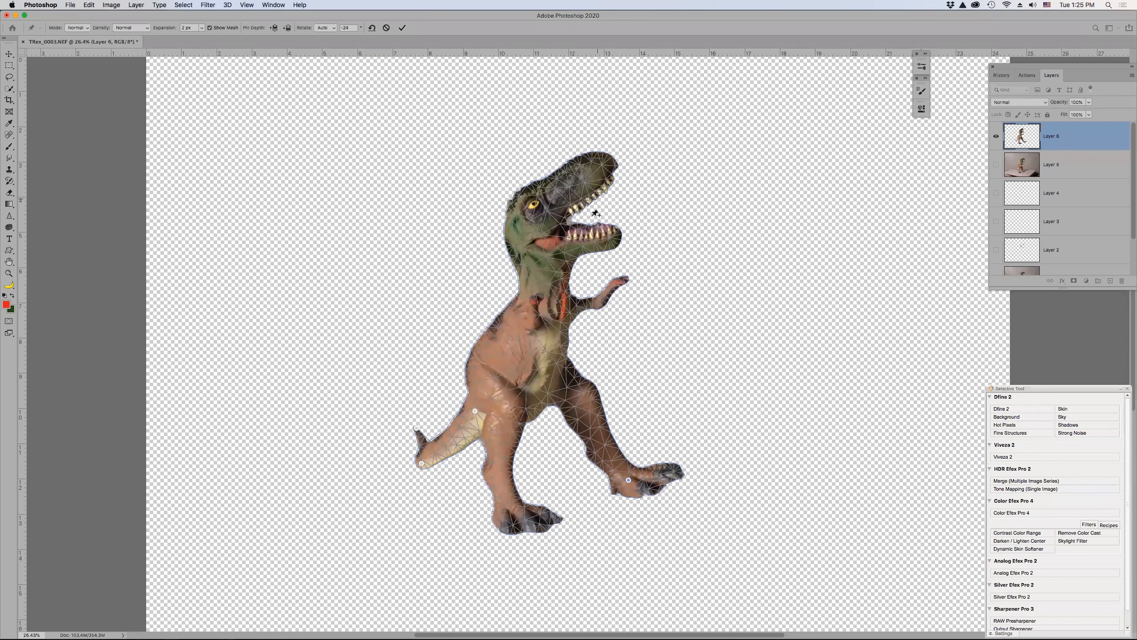
{"action": "key", "text": "Return"}
{"action": "key", "text": "w"}
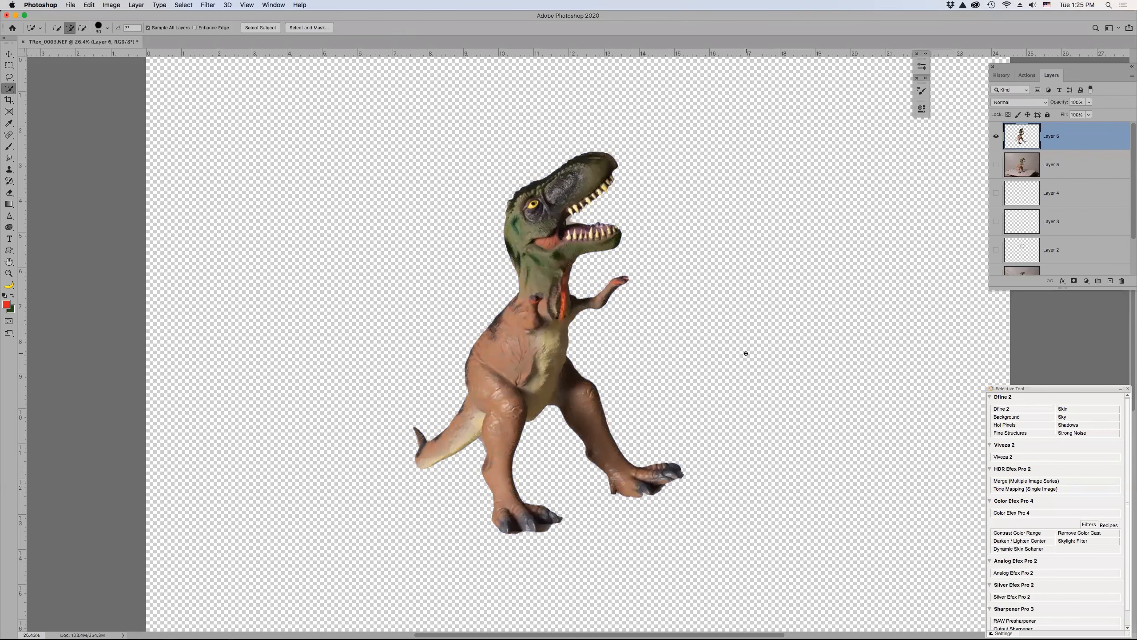
- Show Layer 5 beneath the cutout and toggle Layer 6 to compare the new pose with the original
{"action": "left_click", "coordinate": [997, 164]}
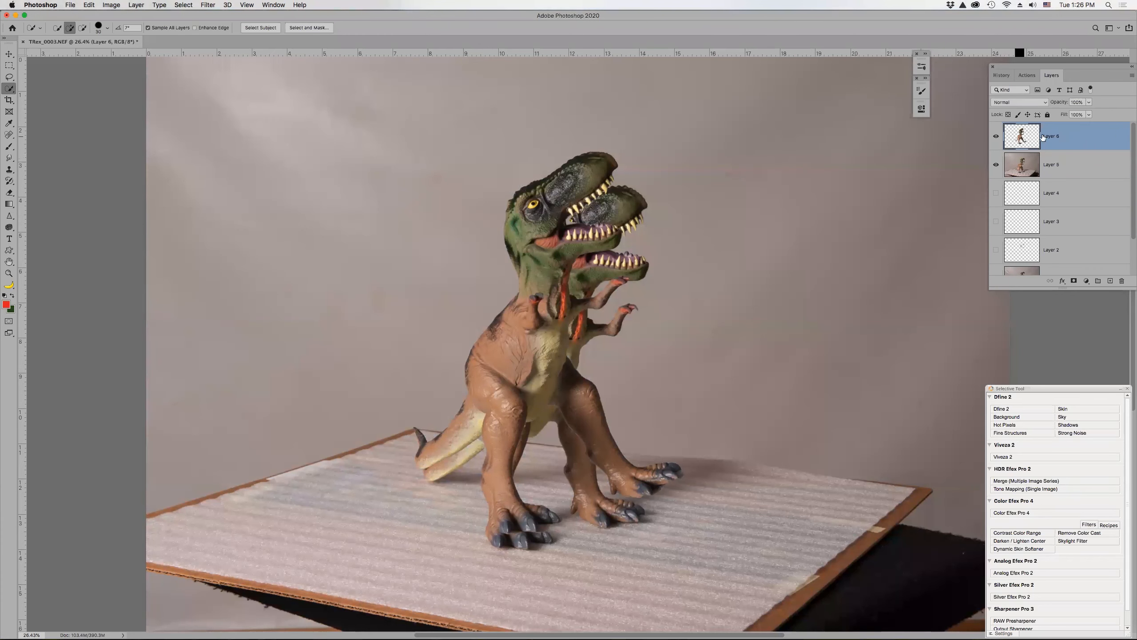
{"action": "left_click", "coordinate": [996, 137]}
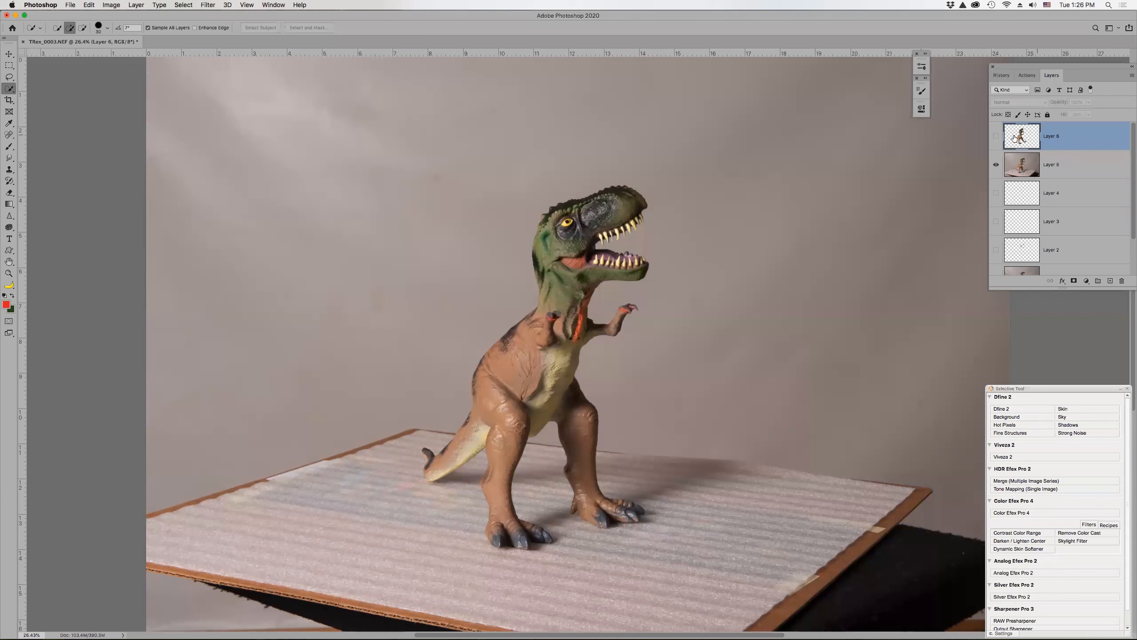
{"action": "left_click", "coordinate": [994, 137]}
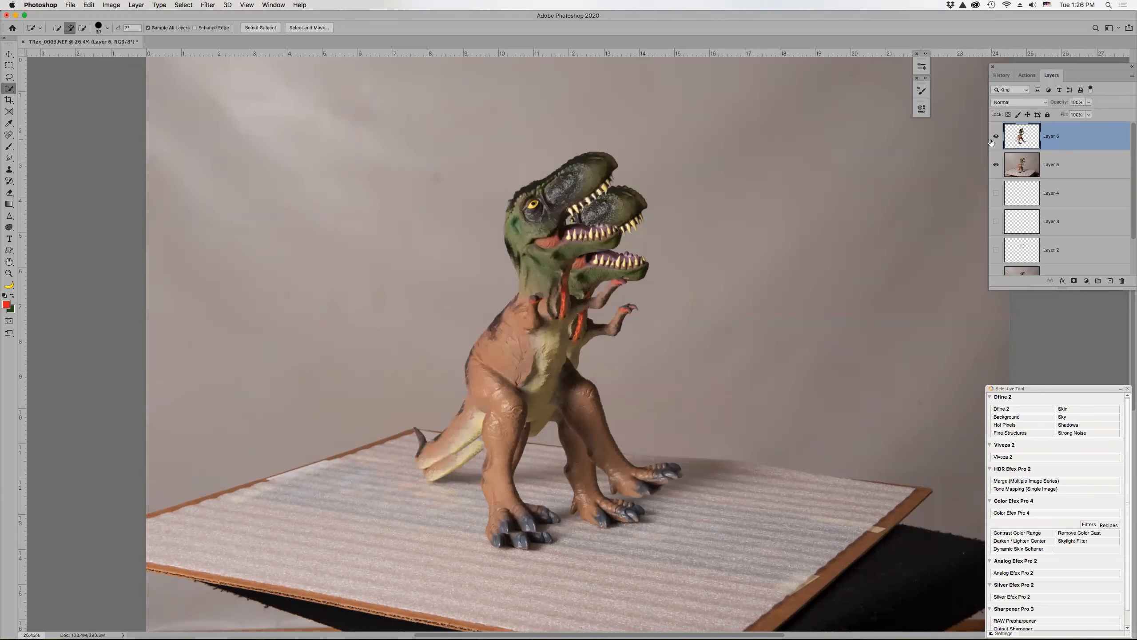
- Move the reposed dinosaur up beside the original for a side-by-side comparison, undo the move and hide Layer 5
{"action": "key", "text": "v"}
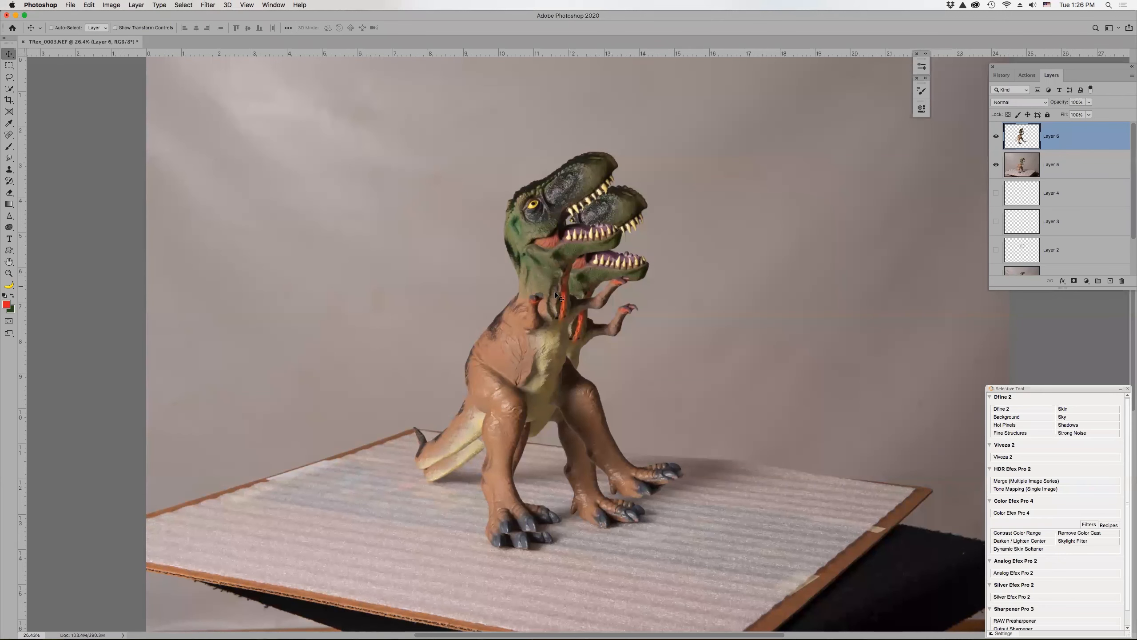
{"action": "left_click_drag", "start_coordinate": [555, 297], "coordinate": [318, 220]}
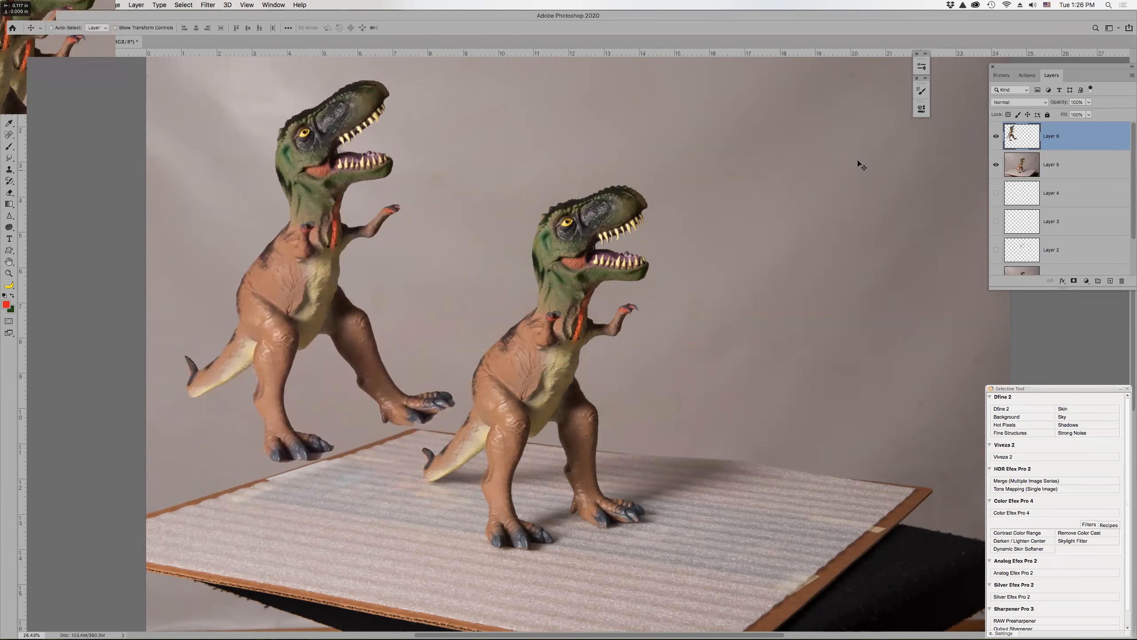
{"action": "left_click", "coordinate": [996, 165]}
{"action": "left_click", "coordinate": [996, 165]}
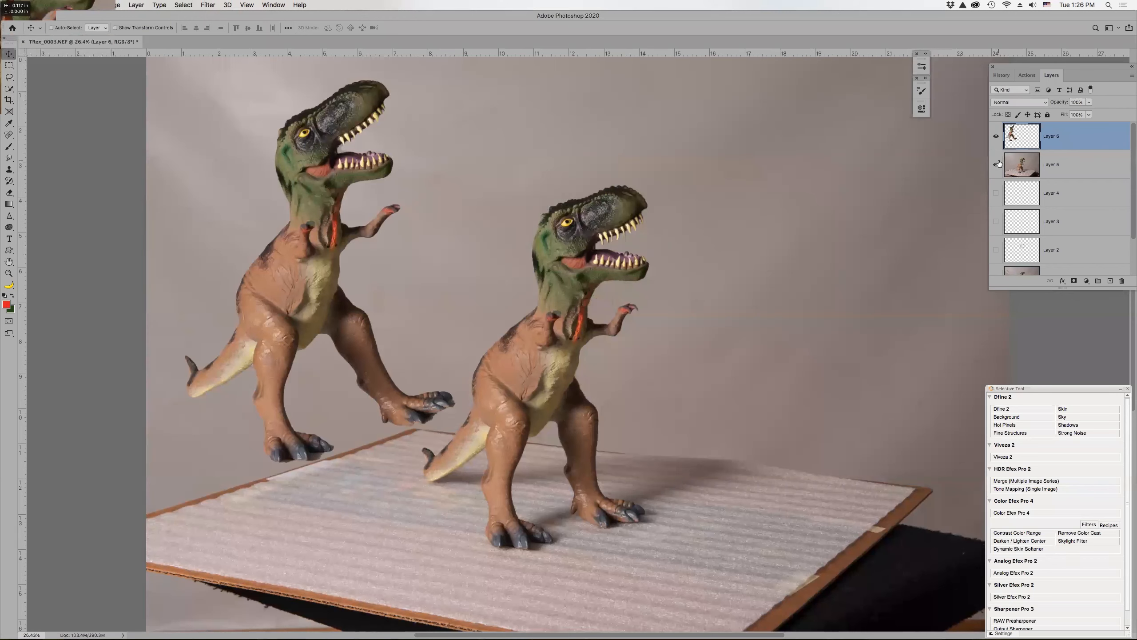
{"action": "left_click", "coordinate": [997, 135]}
{"action": "left_click", "coordinate": [997, 135]}
{"action": "key", "text": "super+z"}
{"action": "key", "text": "super+shift+z"}
{"action": "key", "text": "super+z"}
{"action": "key", "text": "super+z"}
{"action": "key", "text": "super+z"}
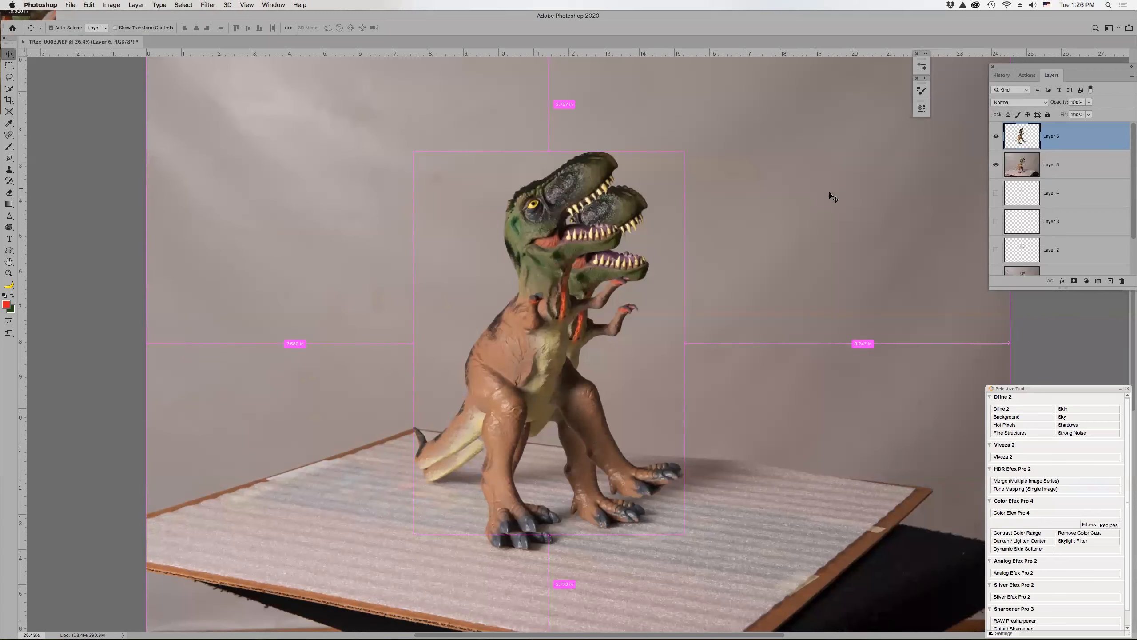
{"action": "left_click", "coordinate": [996, 165]}
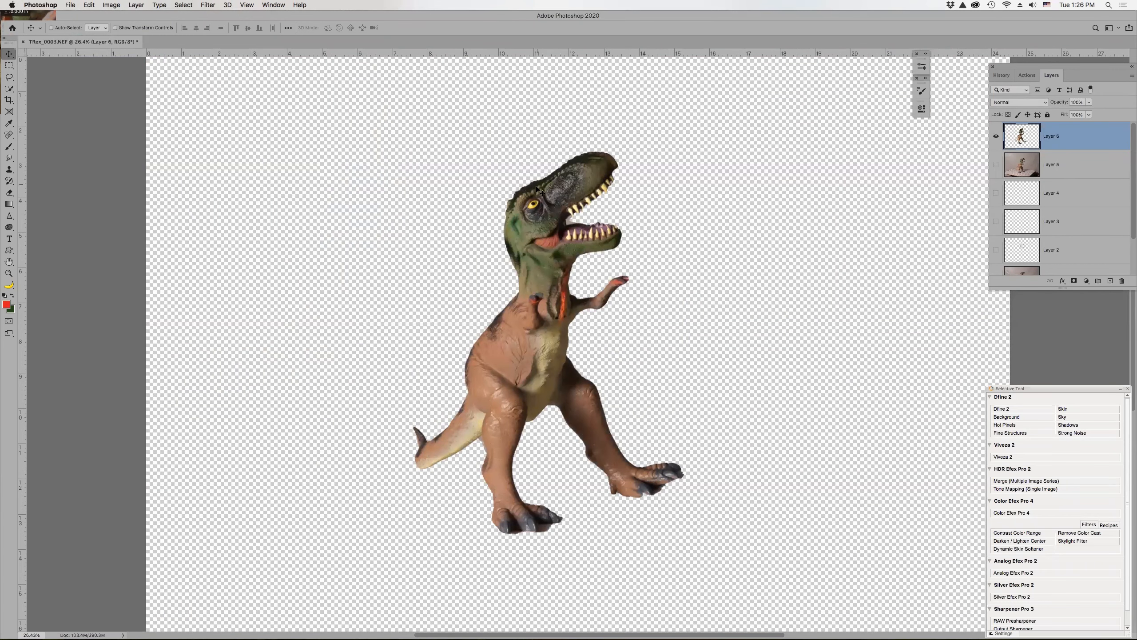
- Paint a faint red tint over the dinosaur's eye on Layer 6 with a small Screen-mode brush at 10% opacity
{"action": "key", "text": "z"}
{"action": "left_click_drag", "start_coordinate": [508, 186], "coordinate": [578, 239]}
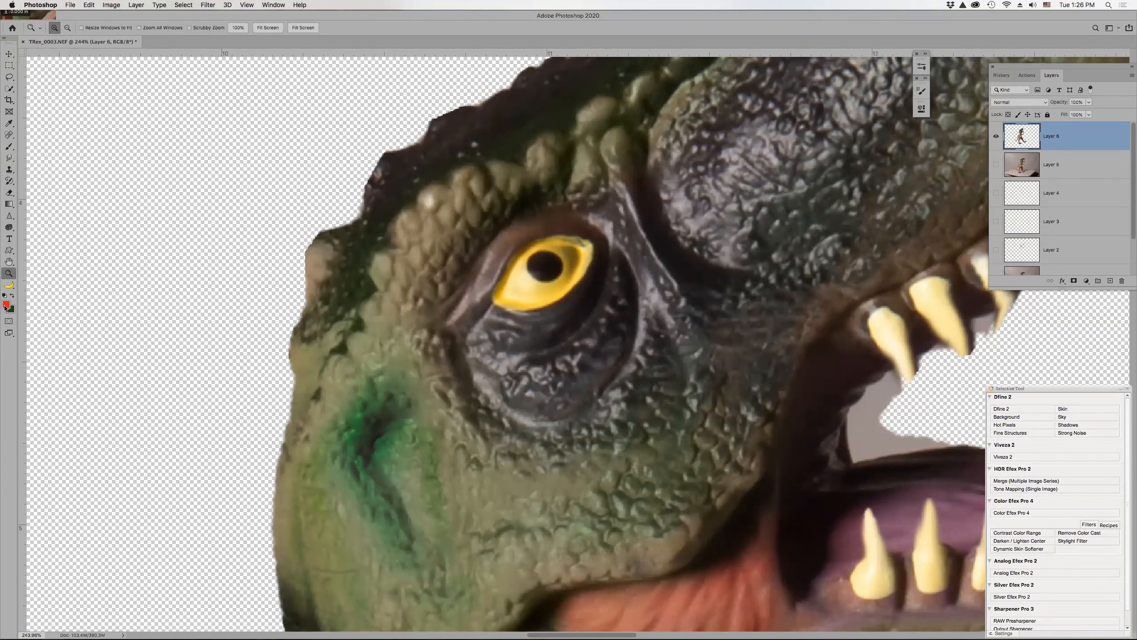
{"action": "key", "text": "b"}
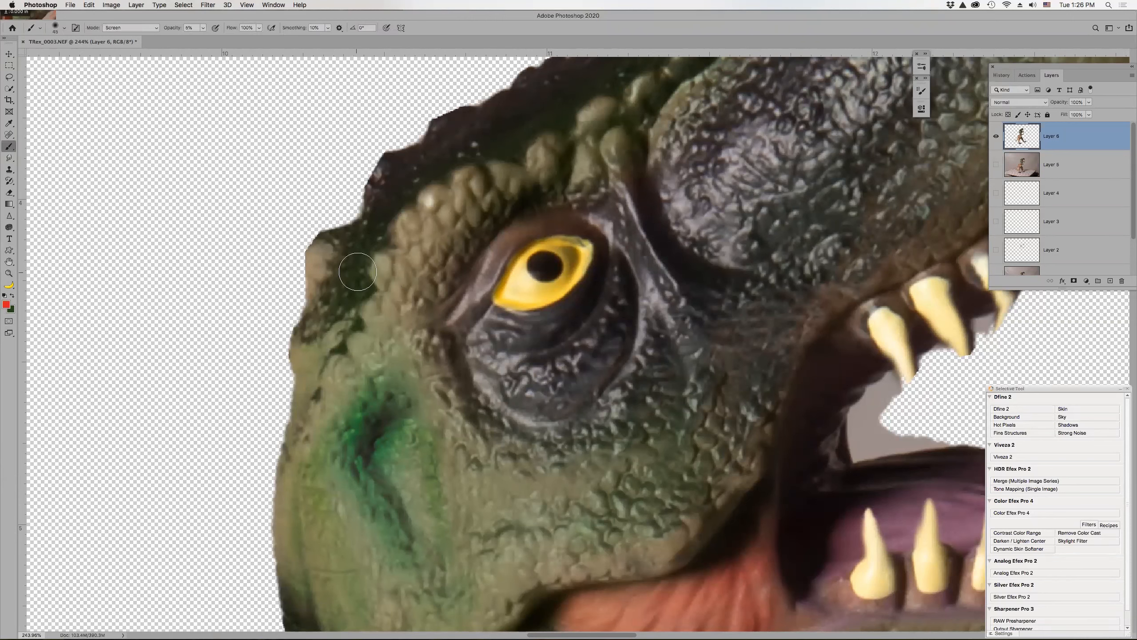
{"action": "left_click_drag", "start_coordinate": [563, 265], "coordinate": [569, 256]}
{"action": "key", "text": "bracketleft"}
{"action": "key", "text": "bracketleft"}
{"action": "key", "text": "1"}
{"action": "mouse_move", "coordinate": [572, 260]}
{"action": "left_mouse_down"}
{"action": "mouse_move", "coordinate": [555, 281]}
{"action": "mouse_move", "coordinate": [579, 249]}
{"action": "mouse_move", "coordinate": [556, 286]}
{"action": "mouse_move", "coordinate": [579, 253]}
{"action": "mouse_move", "coordinate": [544, 292]}
{"action": "mouse_move", "coordinate": [570, 263]}
{"action": "mouse_move", "coordinate": [526, 297]}
{"action": "mouse_move", "coordinate": [551, 286]}
{"action": "mouse_move", "coordinate": [522, 294]}
{"action": "left_mouse_up"}
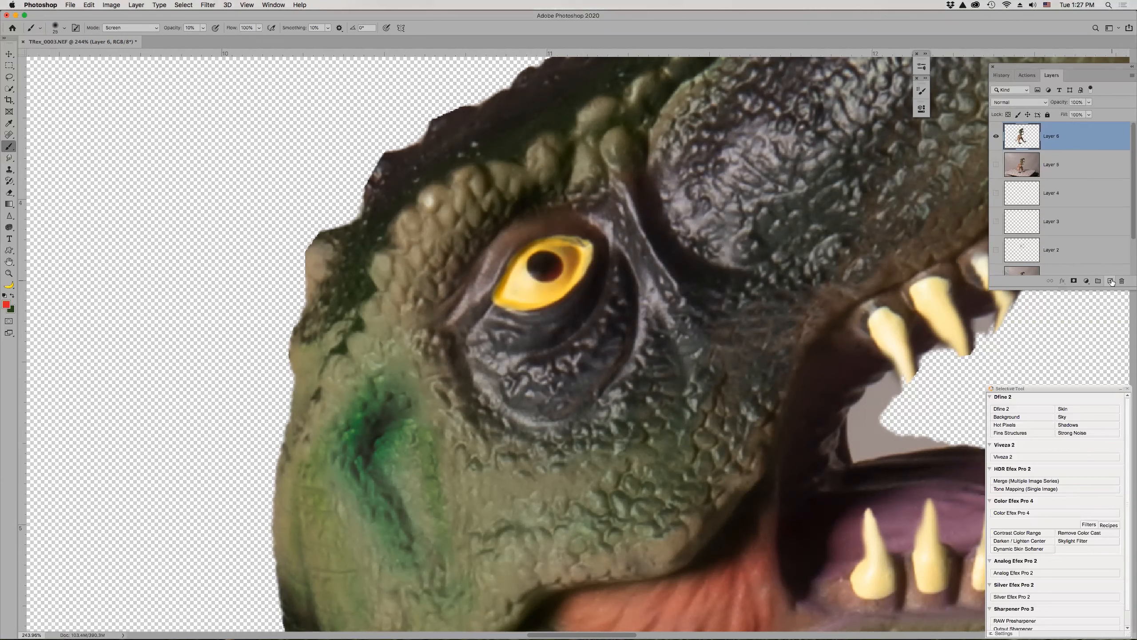
- Add a new layer above Layer 6, set its blend mode to Color and paint the eye red at 40% brush opacity
{"action": "left_click", "coordinate": [1110, 281]}
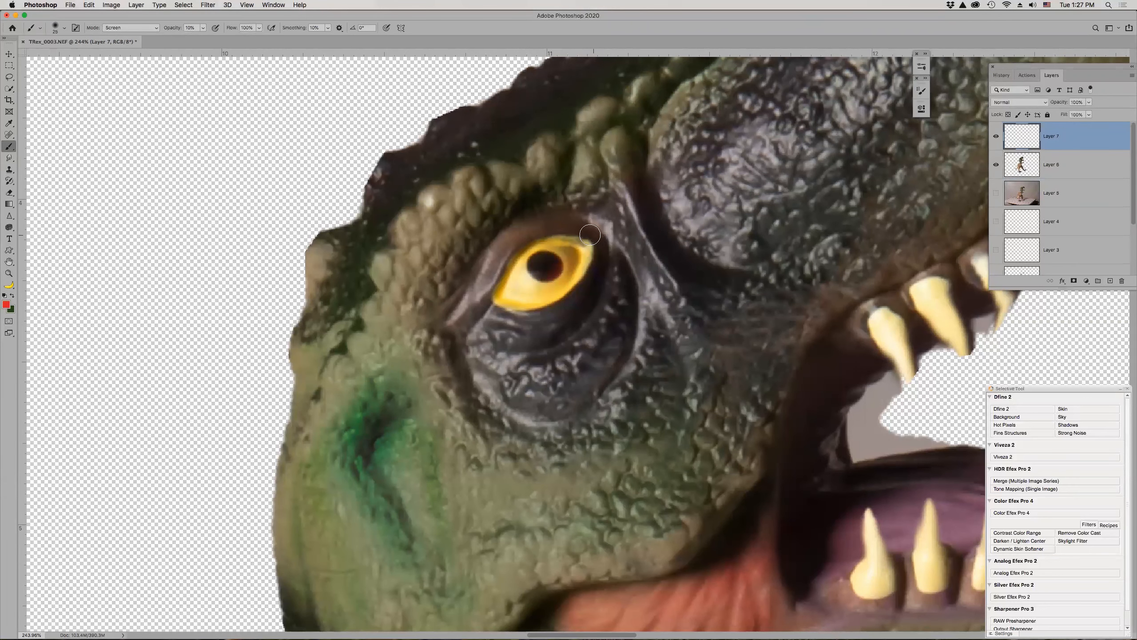
{"action": "key", "text": "bracketleft"}
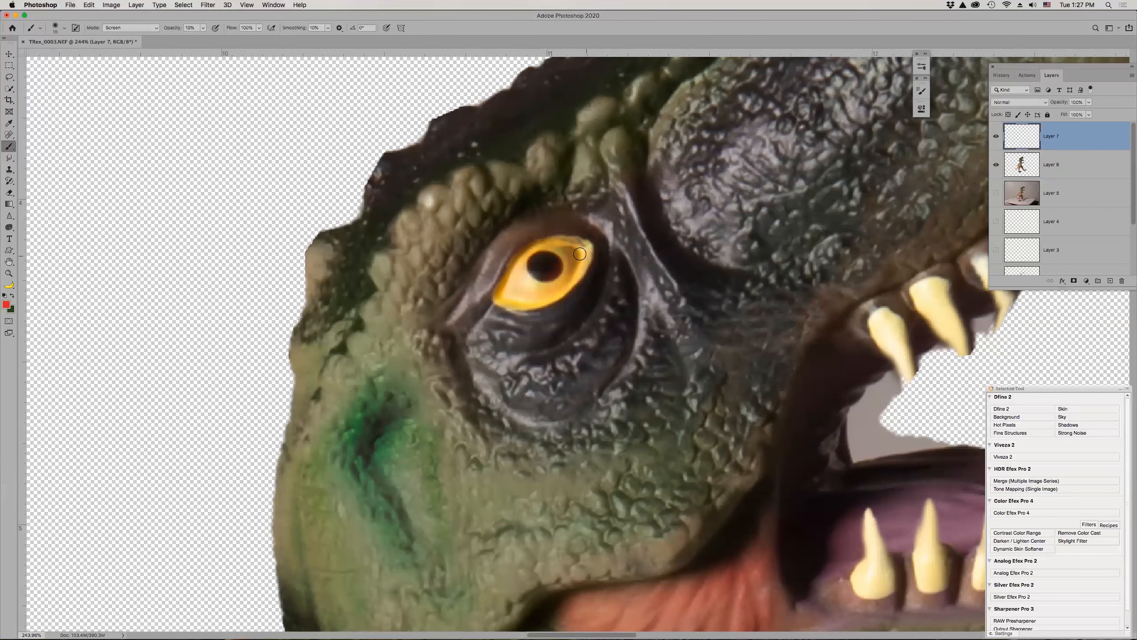
{"action": "left_click", "coordinate": [1035, 102]}
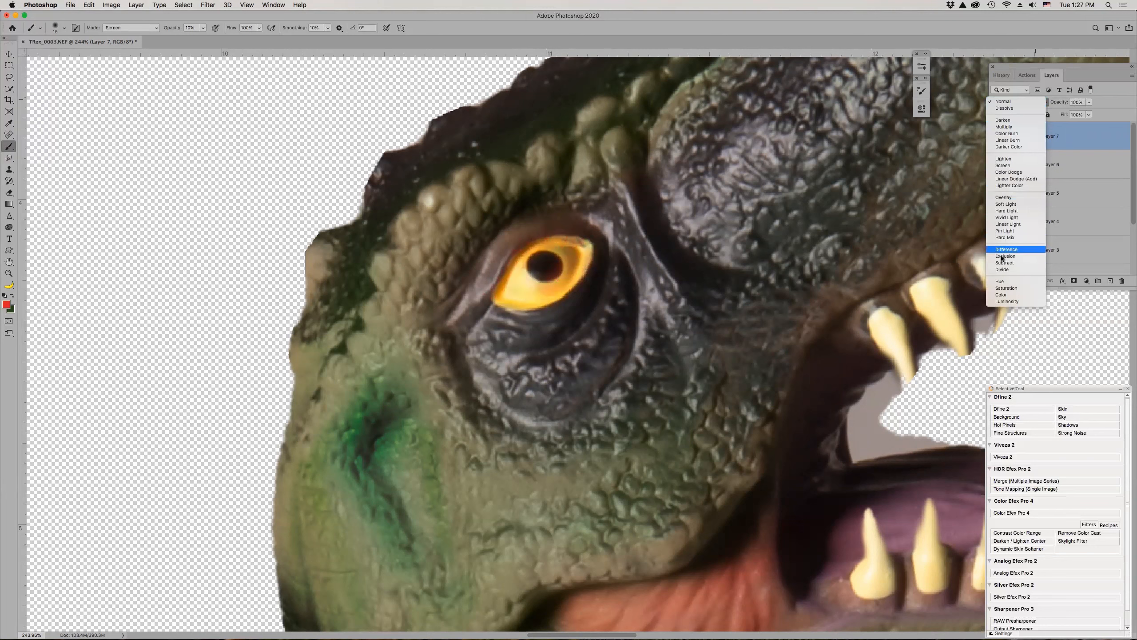
{"action": "left_click", "coordinate": [1003, 296]}
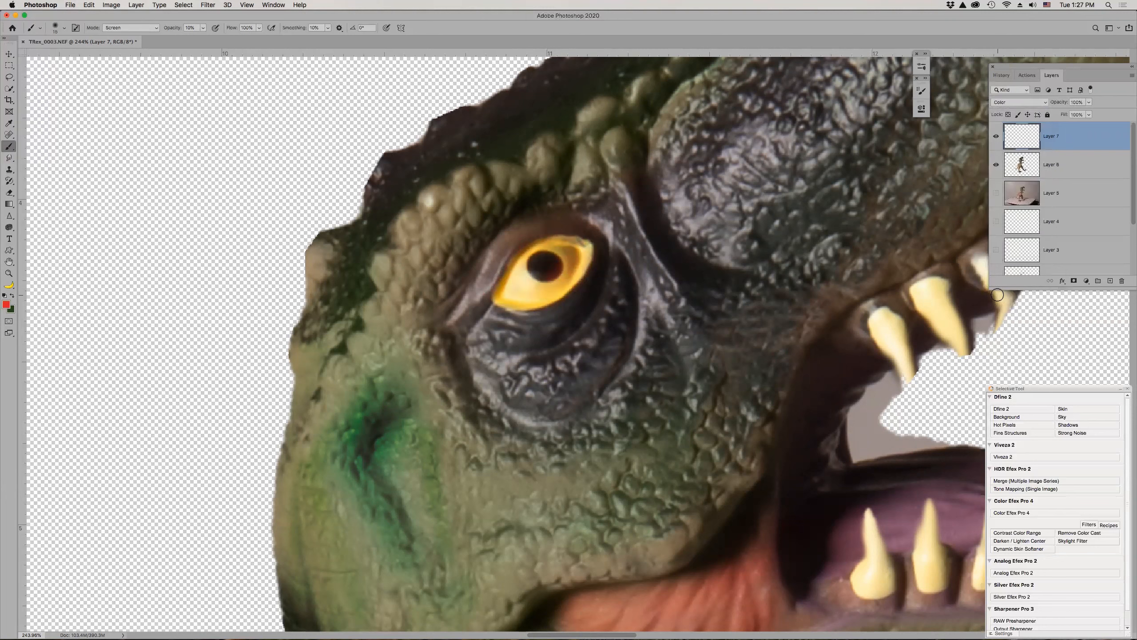
{"action": "mouse_move", "coordinate": [578, 249]}
{"action": "left_mouse_down"}
{"action": "mouse_move", "coordinate": [535, 294]}
{"action": "mouse_move", "coordinate": [556, 283]}
{"action": "mouse_move", "coordinate": [515, 296]}
{"action": "mouse_move", "coordinate": [562, 283]}
{"action": "mouse_move", "coordinate": [510, 301]}
{"action": "mouse_move", "coordinate": [521, 264]}
{"action": "mouse_move", "coordinate": [525, 298]}
{"action": "mouse_move", "coordinate": [562, 272]}
{"action": "left_mouse_up"}
{"action": "mouse_move", "coordinate": [599, 242]}
{"action": "left_mouse_down"}
{"action": "mouse_move", "coordinate": [555, 243]}
{"action": "mouse_move", "coordinate": [587, 250]}
{"action": "mouse_move", "coordinate": [564, 256]}
{"action": "mouse_move", "coordinate": [584, 258]}
{"action": "mouse_move", "coordinate": [540, 299]}
{"action": "mouse_move", "coordinate": [528, 303]}
{"action": "mouse_move", "coordinate": [570, 282]}
{"action": "mouse_move", "coordinate": [515, 296]}
{"action": "mouse_move", "coordinate": [523, 259]}
{"action": "mouse_move", "coordinate": [515, 265]}
{"action": "mouse_move", "coordinate": [509, 301]}
{"action": "mouse_move", "coordinate": [546, 292]}
{"action": "mouse_move", "coordinate": [592, 242]}
{"action": "mouse_move", "coordinate": [576, 270]}
{"action": "mouse_move", "coordinate": [580, 250]}
{"action": "mouse_move", "coordinate": [541, 290]}
{"action": "mouse_move", "coordinate": [511, 275]}
{"action": "mouse_move", "coordinate": [541, 288]}
{"action": "mouse_move", "coordinate": [517, 277]}
{"action": "mouse_move", "coordinate": [535, 298]}
{"action": "mouse_move", "coordinate": [511, 298]}
{"action": "mouse_move", "coordinate": [531, 300]}
{"action": "mouse_move", "coordinate": [494, 296]}
{"action": "mouse_move", "coordinate": [550, 292]}
{"action": "mouse_move", "coordinate": [569, 274]}
{"action": "mouse_move", "coordinate": [556, 290]}
{"action": "mouse_move", "coordinate": [547, 297]}
{"action": "mouse_move", "coordinate": [584, 253]}
{"action": "mouse_move", "coordinate": [572, 276]}
{"action": "mouse_move", "coordinate": [570, 253]}
{"action": "mouse_move", "coordinate": [555, 245]}
{"action": "mouse_move", "coordinate": [521, 277]}
{"action": "mouse_move", "coordinate": [573, 272]}
{"action": "mouse_move", "coordinate": [541, 276]}
{"action": "mouse_move", "coordinate": [615, 245]}
{"action": "mouse_move", "coordinate": [583, 255]}
{"action": "mouse_move", "coordinate": [580, 243]}
{"action": "mouse_move", "coordinate": [569, 277]}
{"action": "mouse_move", "coordinate": [575, 248]}
{"action": "mouse_move", "coordinate": [555, 276]}
{"action": "left_mouse_up"}
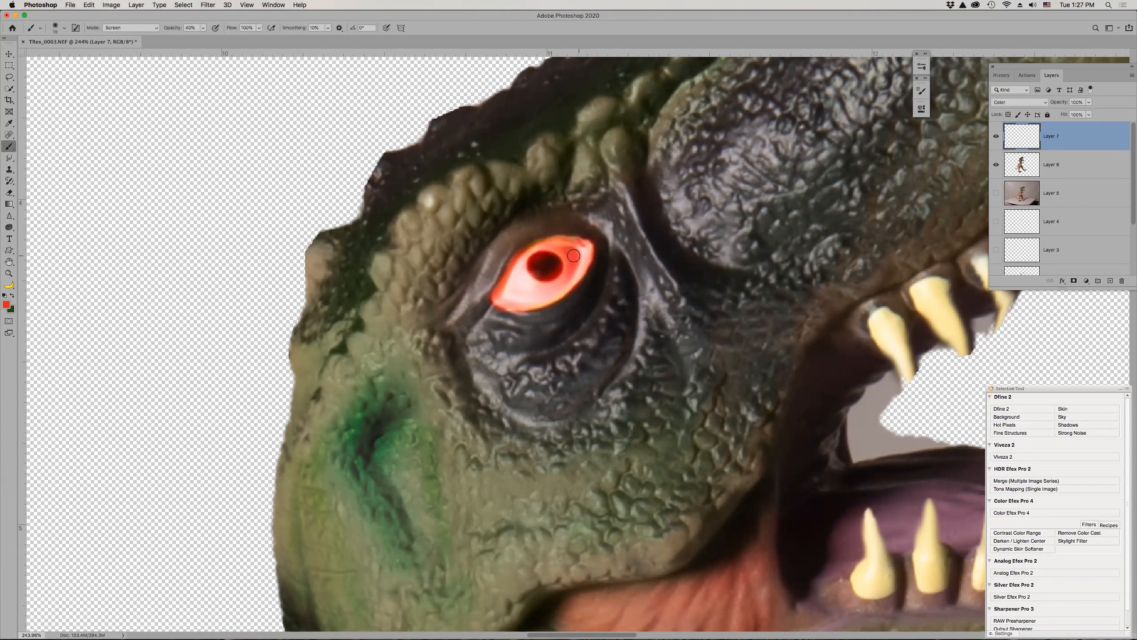
- Set the brush mode to Multiply and paint red over the eye again to deepen its colour
{"action": "left_click", "coordinate": [134, 28]}
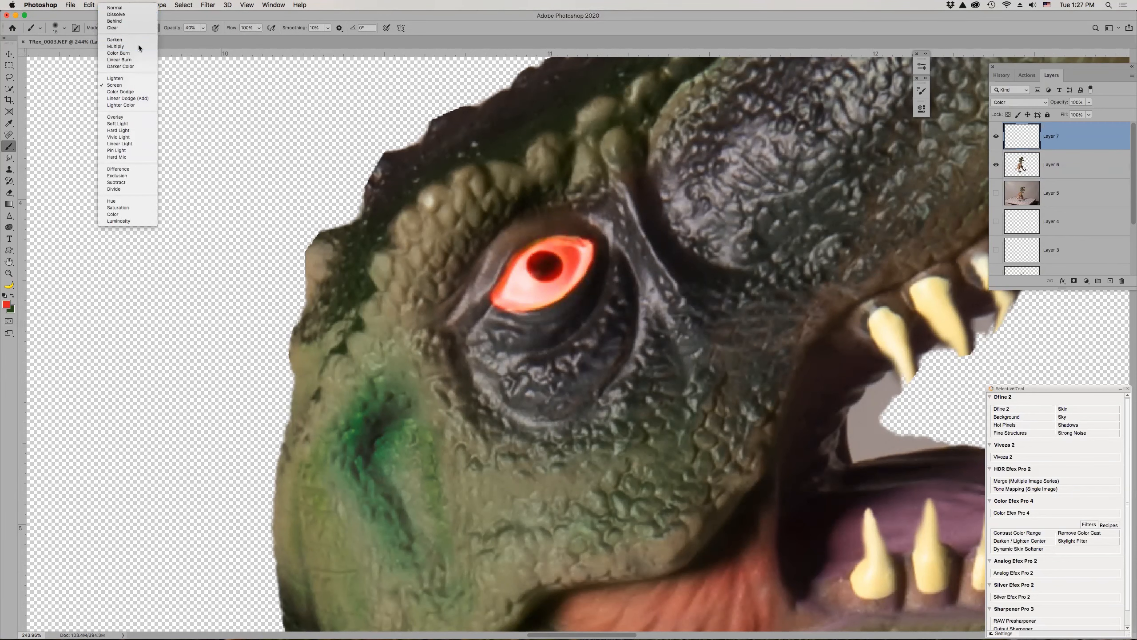
{"action": "left_click", "coordinate": [116, 46]}
{"action": "mouse_move", "coordinate": [535, 251]}
{"action": "left_mouse_down"}
{"action": "mouse_move", "coordinate": [498, 301]}
{"action": "mouse_move", "coordinate": [529, 254]}
{"action": "mouse_move", "coordinate": [563, 245]}
{"action": "mouse_move", "coordinate": [584, 259]}
{"action": "mouse_move", "coordinate": [566, 288]}
{"action": "mouse_move", "coordinate": [494, 305]}
{"action": "left_mouse_up"}
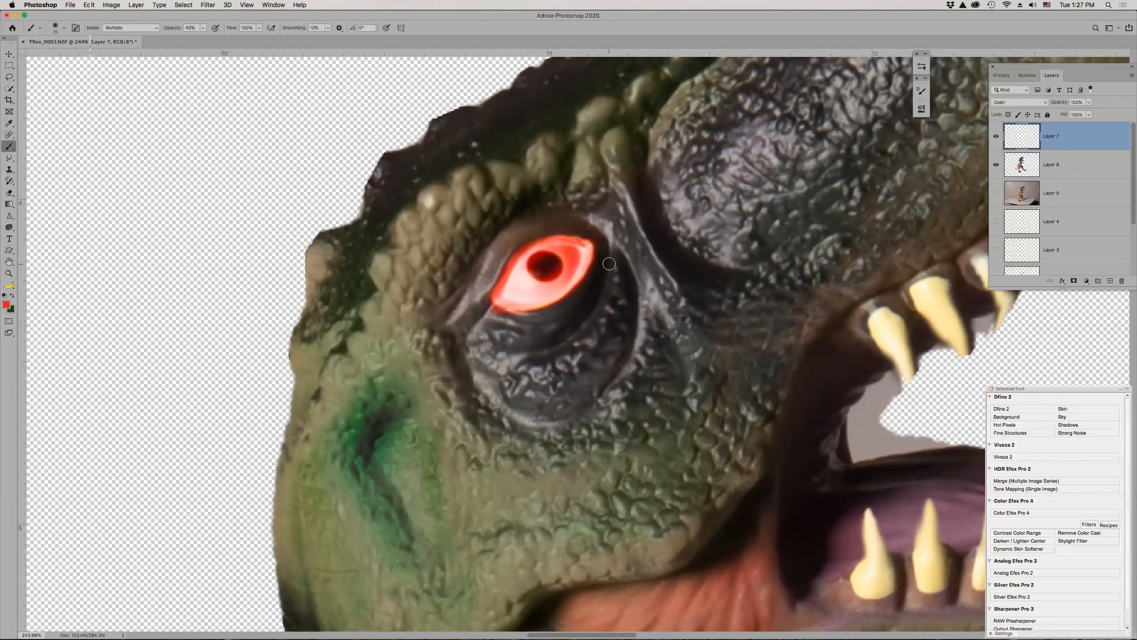
- Set the brush mode and Layer 7's blend mode to Normal and paint the whole eye solid red at 100% opacity
{"action": "left_click", "coordinate": [156, 28]}
{"action": "left_click", "coordinate": [143, 11]}
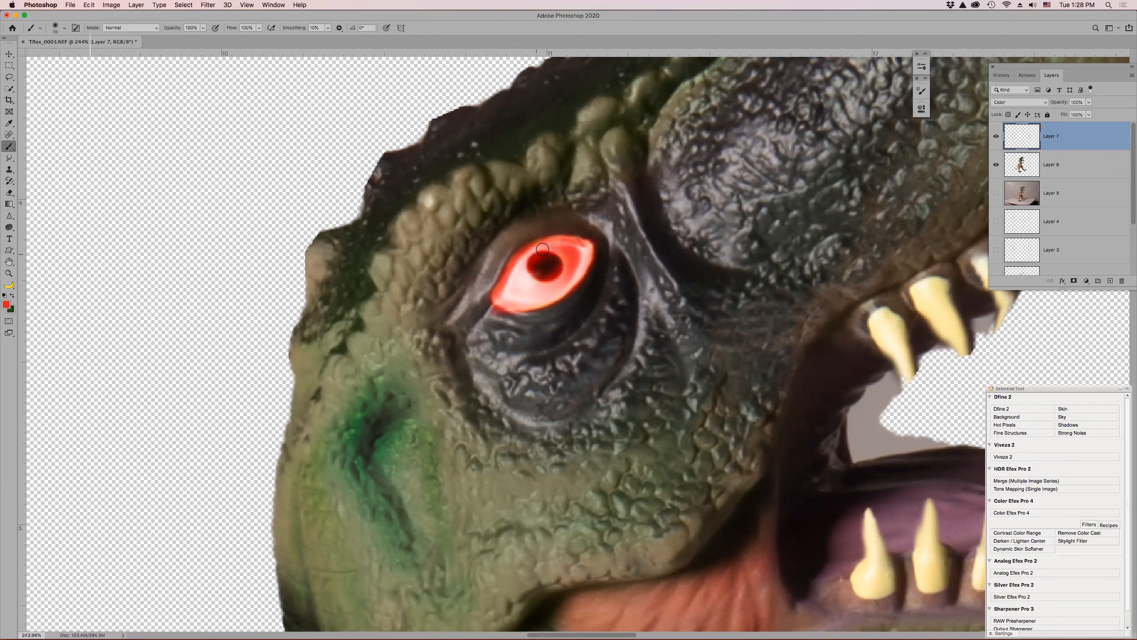
{"action": "left_click", "coordinate": [1026, 103]}
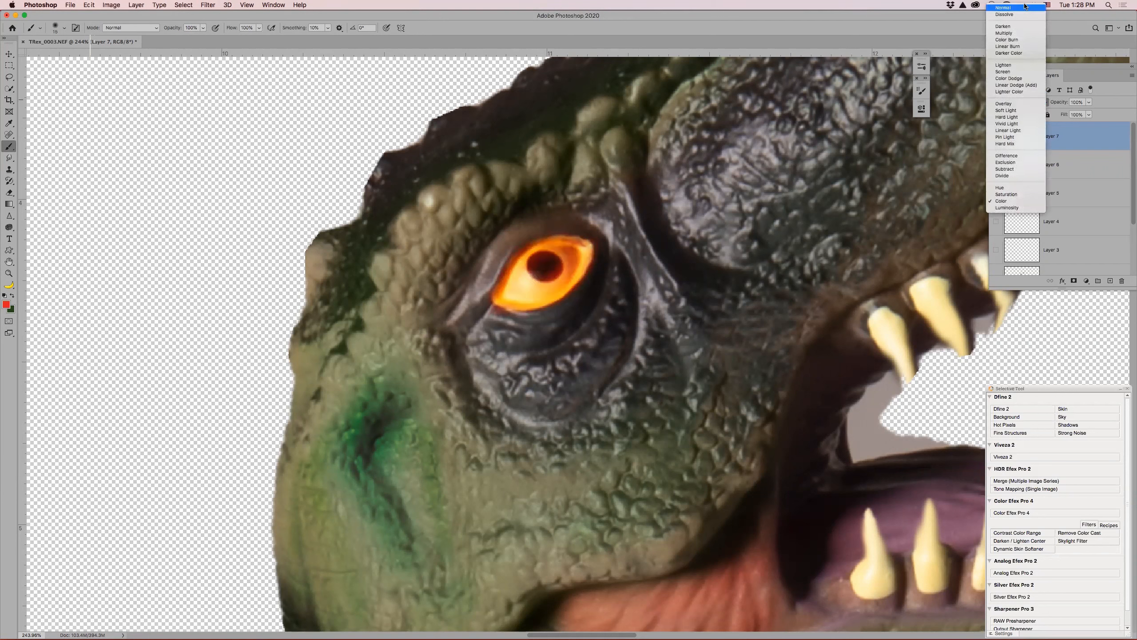
{"action": "left_click", "coordinate": [1025, 7]}
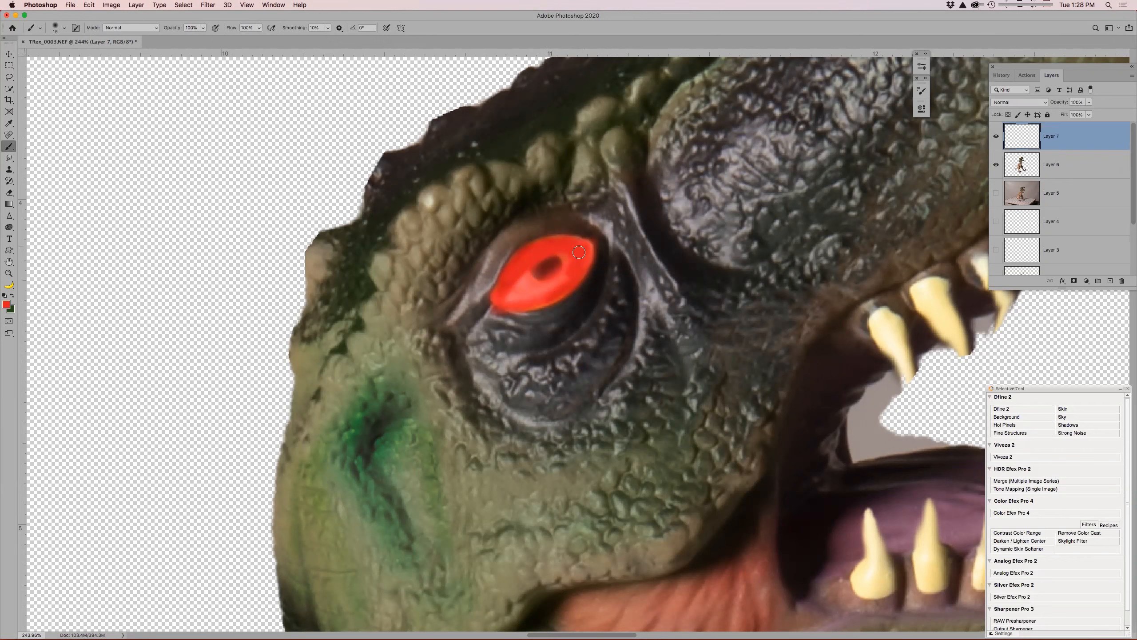
{"action": "mouse_move", "coordinate": [537, 295]}
{"action": "left_mouse_down"}
{"action": "mouse_move", "coordinate": [567, 275]}
{"action": "mouse_move", "coordinate": [521, 288]}
{"action": "mouse_move", "coordinate": [551, 265]}
{"action": "left_mouse_up"}
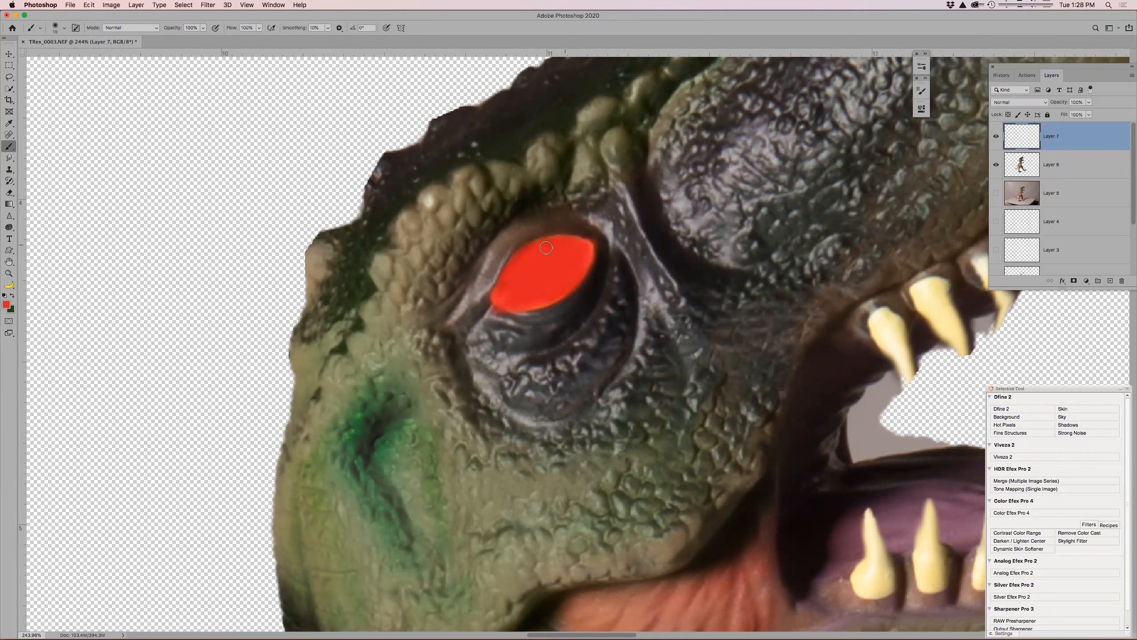
{"action": "mouse_move", "coordinate": [585, 248]}
{"action": "left_mouse_down"}
{"action": "mouse_move", "coordinate": [493, 302]}
{"action": "mouse_move", "coordinate": [551, 298]}
{"action": "left_mouse_up"}
{"action": "left_click_drag", "start_coordinate": [528, 251], "coordinate": [499, 291]}
- Shade the rim of the red eye in Multiply mode at 10% opacity and lighten its middle in Screen mode
{"action": "left_click", "coordinate": [151, 28]}
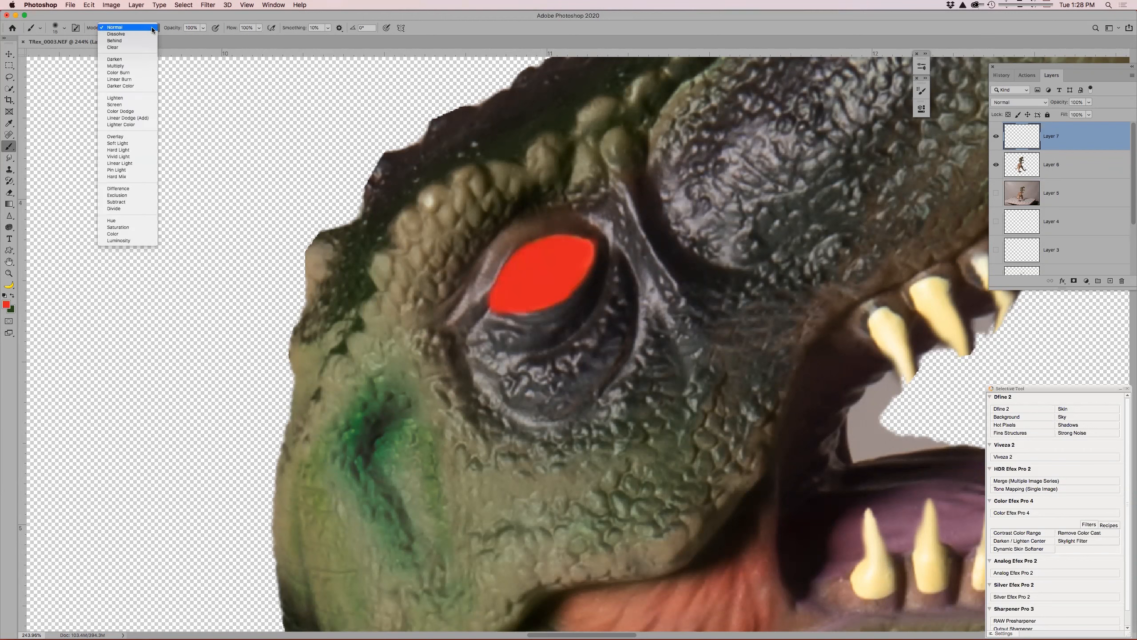
{"action": "left_click", "coordinate": [143, 65]}
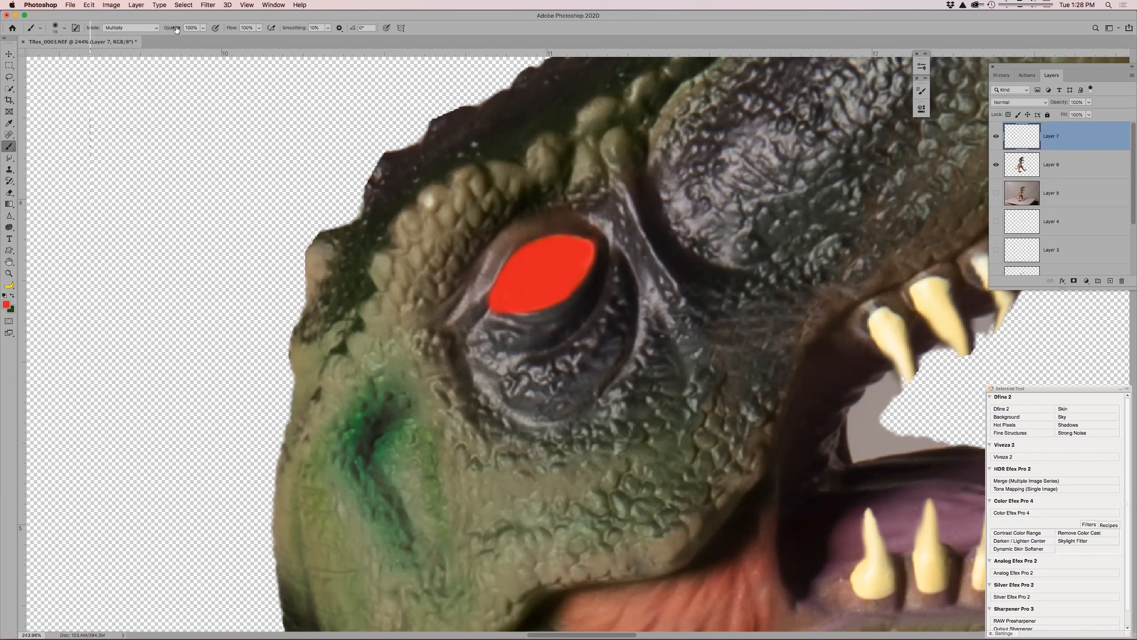
{"action": "key", "text": "1"}
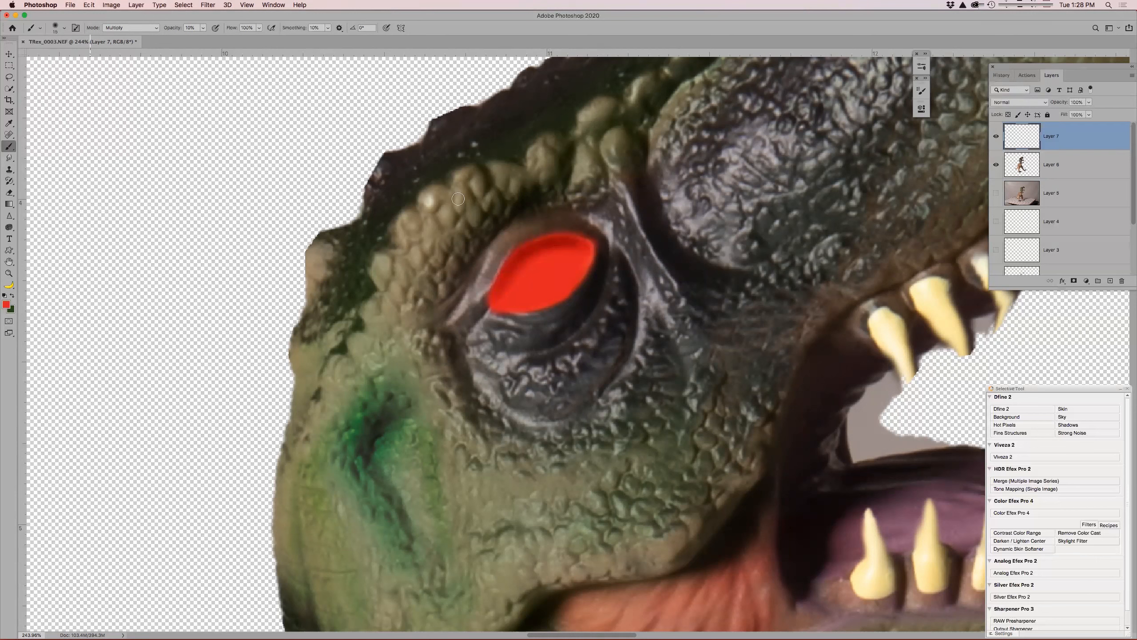
{"action": "left_click", "coordinate": [138, 27]}
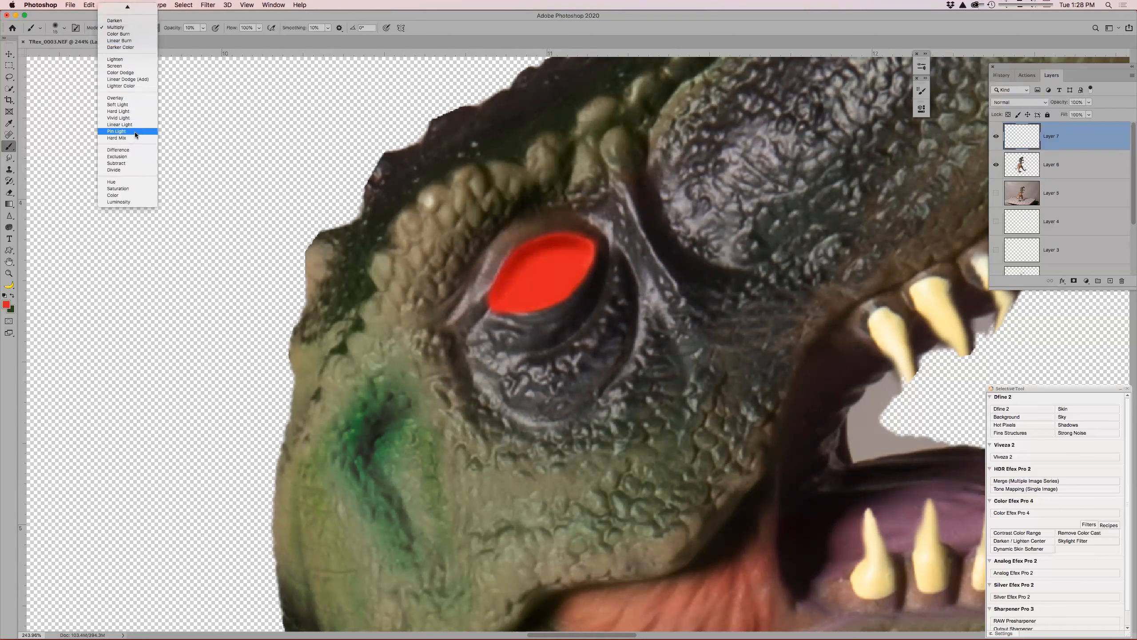
{"action": "left_click", "coordinate": [127, 66]}
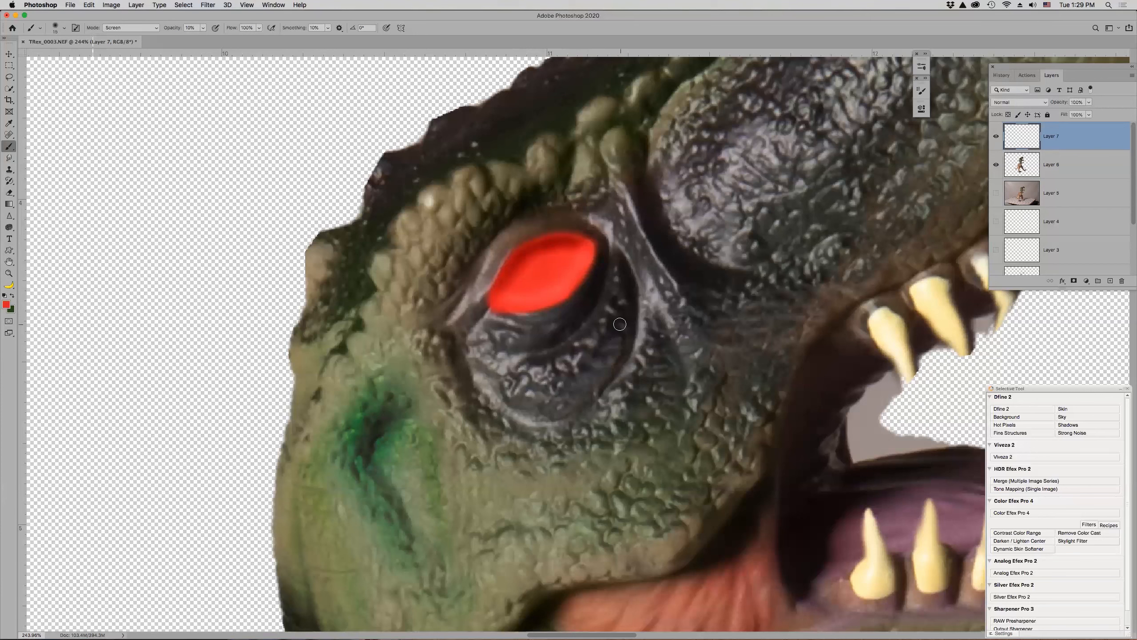
- Set the foreground color to black and paint a round pupil in the eye's centre with a Normal brush at 100% opacity
{"action": "key", "text": "x"}
{"action": "left_click", "coordinate": [5, 306]}
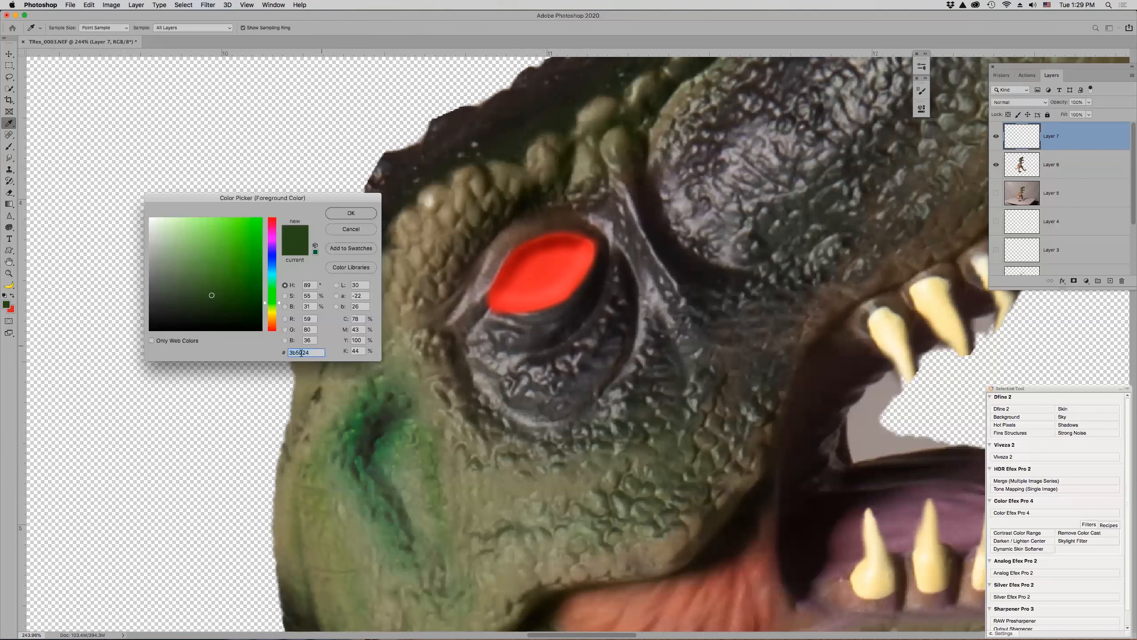
{"action": "type", "text": "0"}
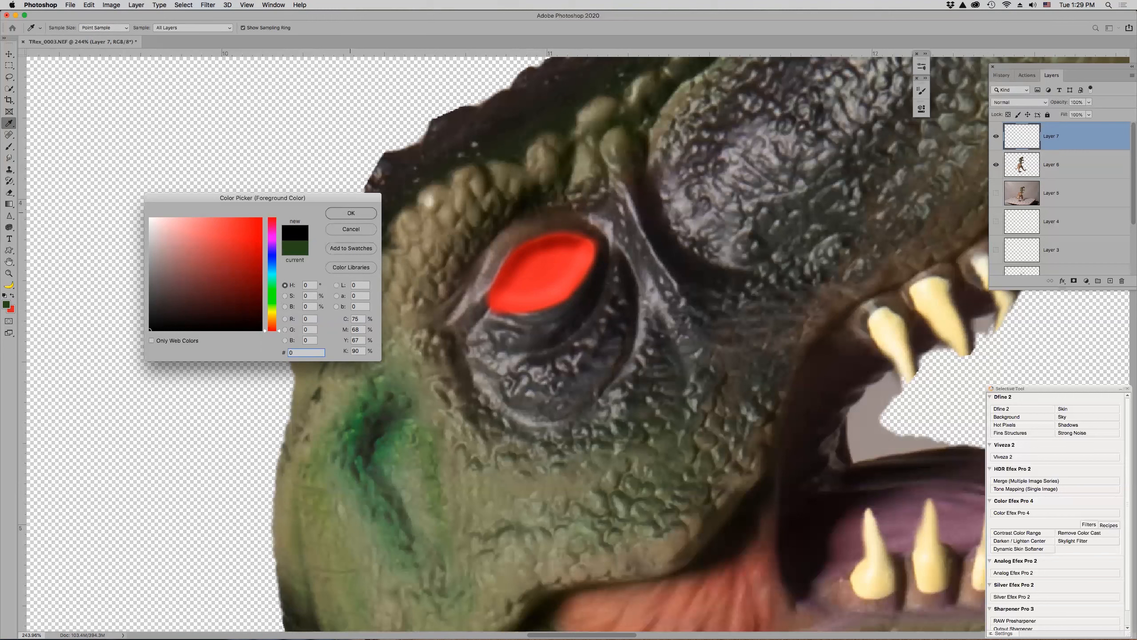
{"action": "key", "text": "Return"}
{"action": "key", "text": "b"}
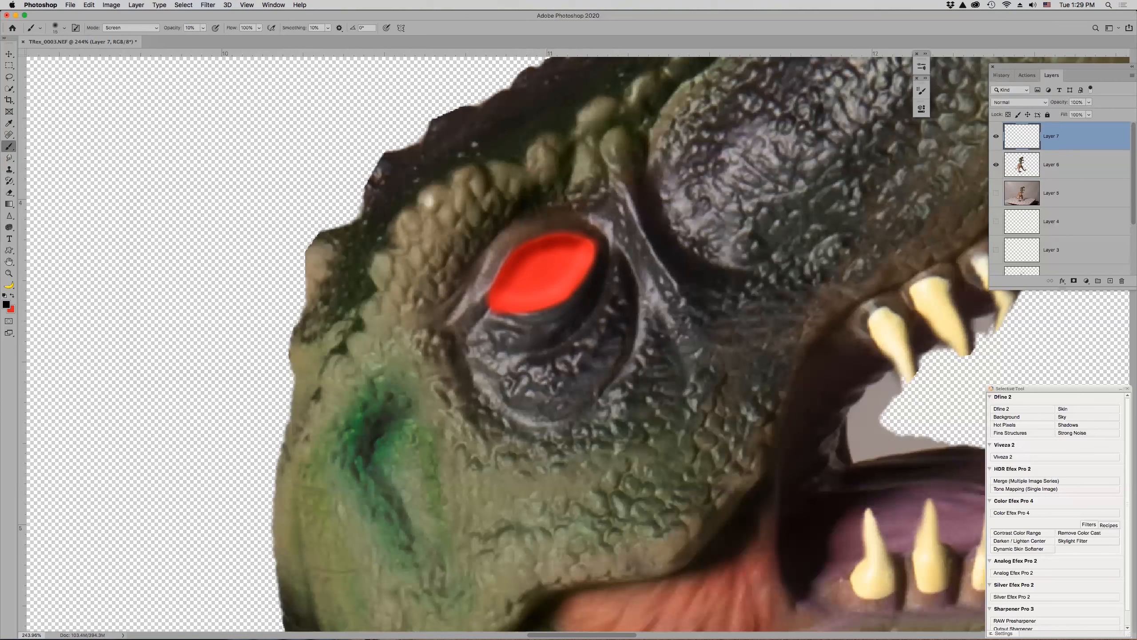
{"action": "left_click", "coordinate": [134, 28]}
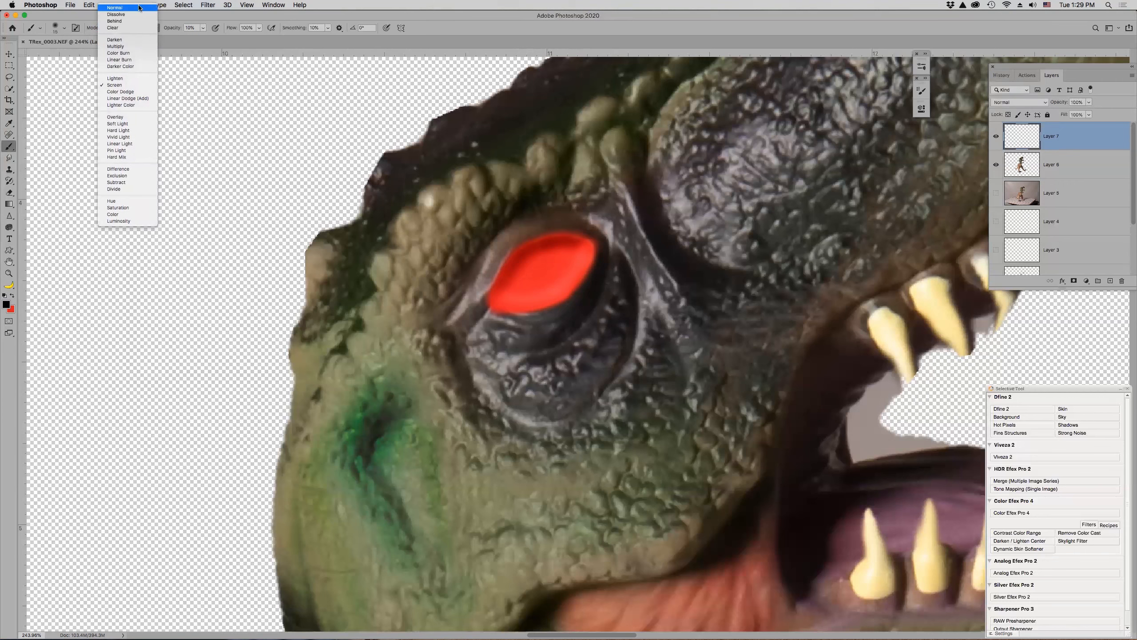
{"action": "left_click", "coordinate": [139, 7]}
{"action": "key", "text": "0"}
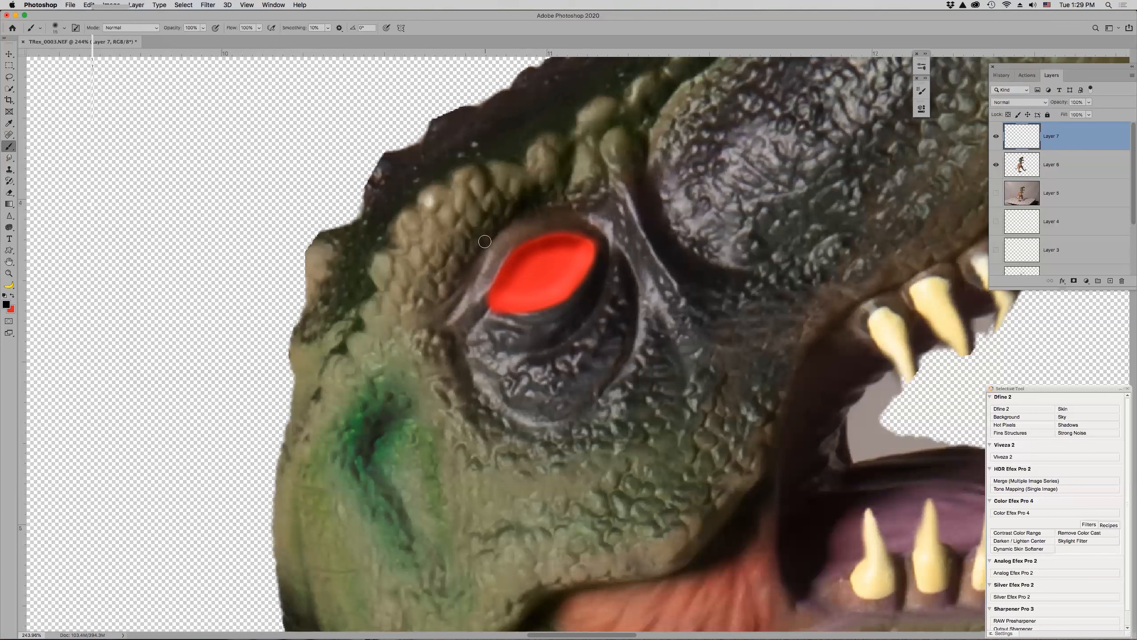
{"action": "left_click", "coordinate": [550, 267]}
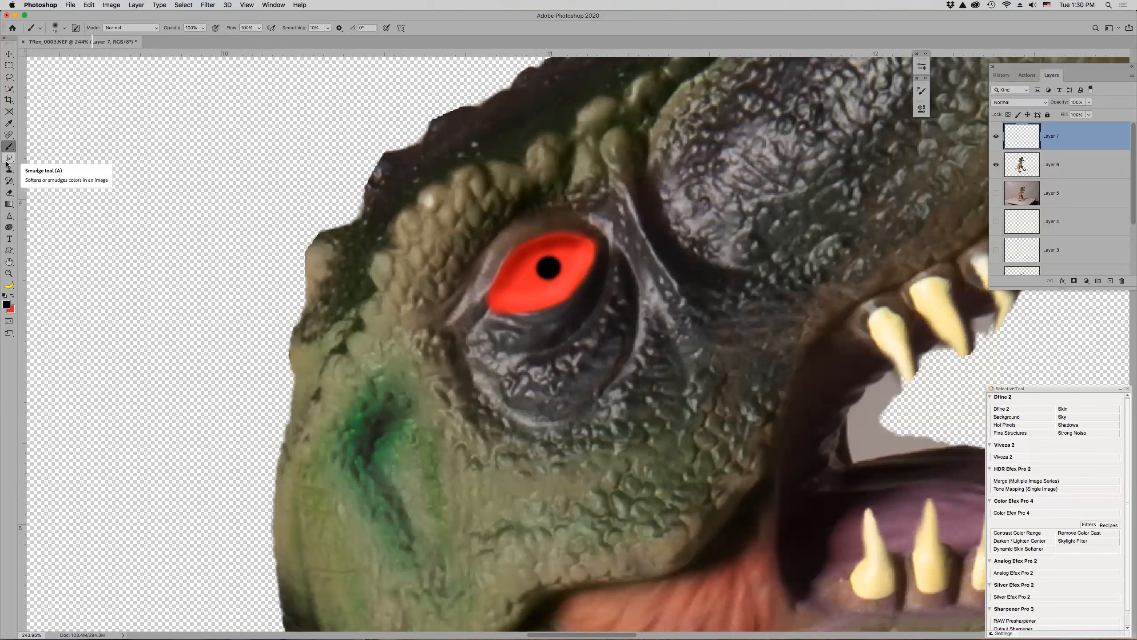
- Sharpen the red iris around the pupil with an enlarged Sharpen tool at 100% strength to give it a grainy texture
{"action": "left_click", "coordinate": [9, 217]}
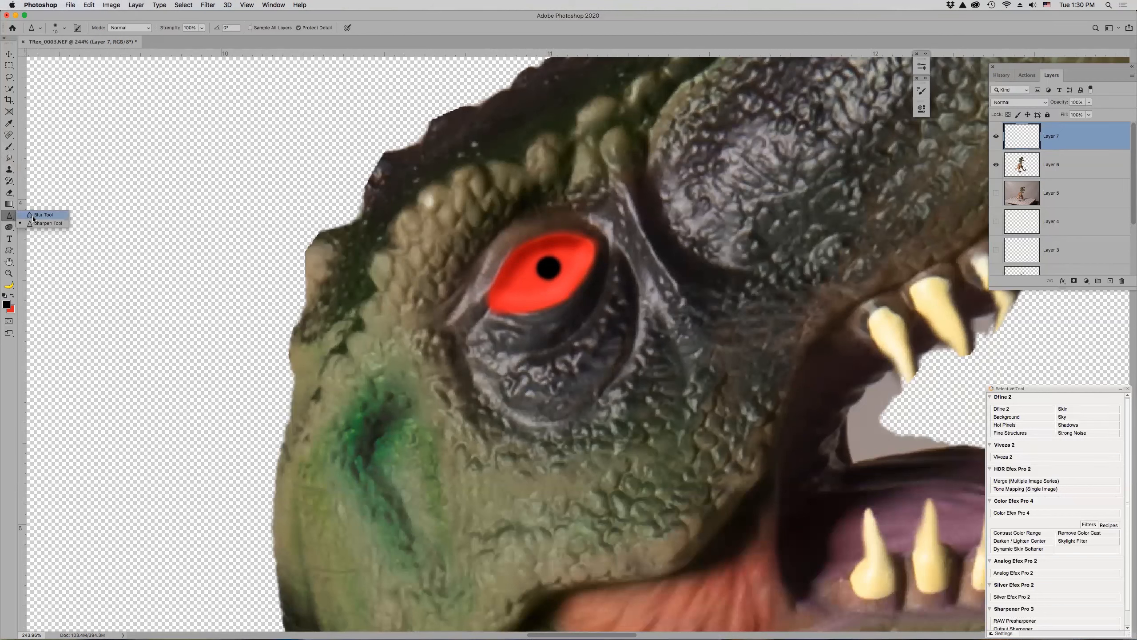
{"action": "left_click", "coordinate": [36, 224]}
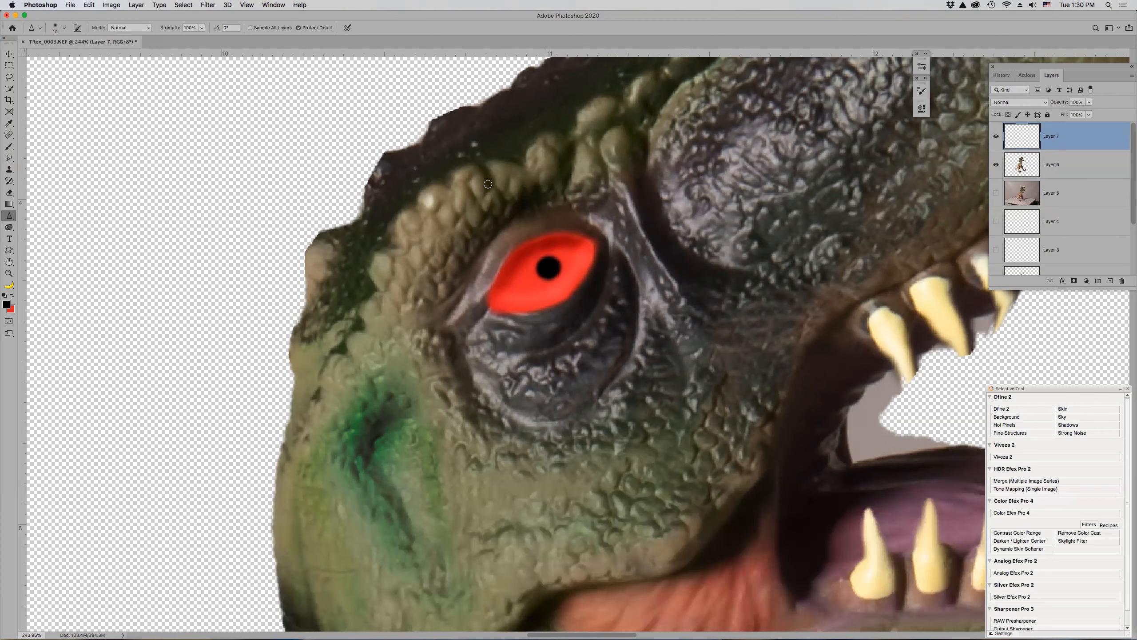
{"action": "key", "text": "super+equal"}
{"action": "key", "text": "super+equal"}
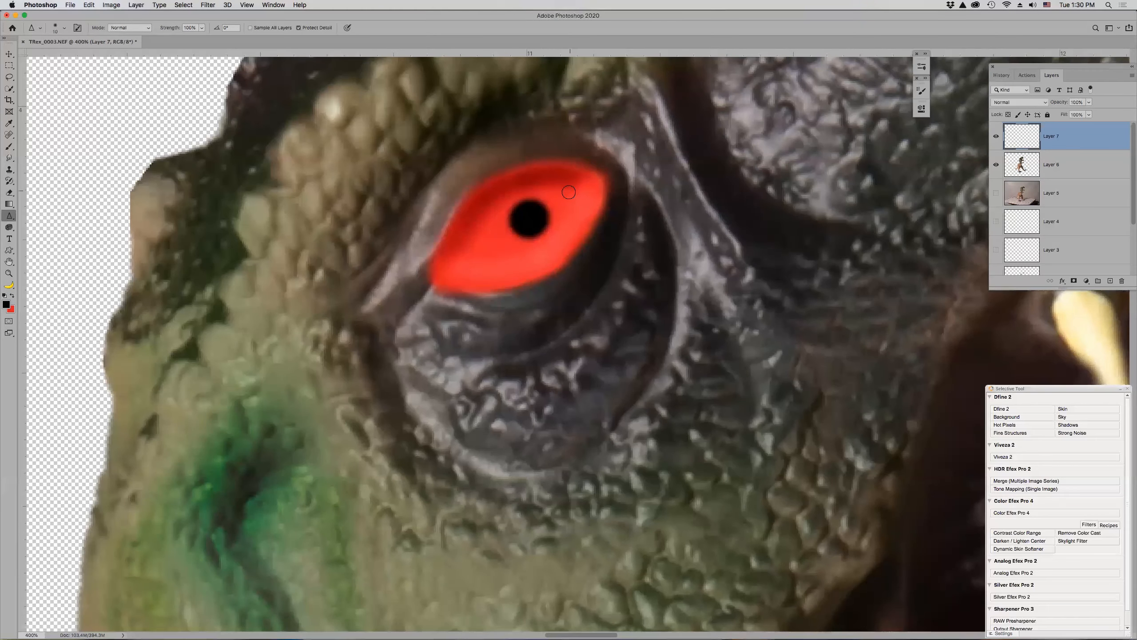
{"action": "key", "text": "bracketright"}
{"action": "key", "text": "bracketright"}
{"action": "key", "text": "bracketright"}
{"action": "mouse_move", "coordinate": [557, 176]}
{"action": "left_mouse_down"}
{"action": "mouse_move", "coordinate": [493, 198]}
{"action": "mouse_move", "coordinate": [452, 259]}
{"action": "mouse_move", "coordinate": [534, 253]}
{"action": "mouse_move", "coordinate": [586, 204]}
{"action": "mouse_move", "coordinate": [567, 187]}
{"action": "mouse_move", "coordinate": [562, 219]}
{"action": "mouse_move", "coordinate": [528, 256]}
{"action": "mouse_move", "coordinate": [579, 193]}
{"action": "mouse_move", "coordinate": [574, 183]}
{"action": "mouse_move", "coordinate": [504, 196]}
{"action": "mouse_move", "coordinate": [459, 242]}
{"action": "left_mouse_up"}
{"action": "left_click_drag", "start_coordinate": [502, 256], "coordinate": [509, 208]}
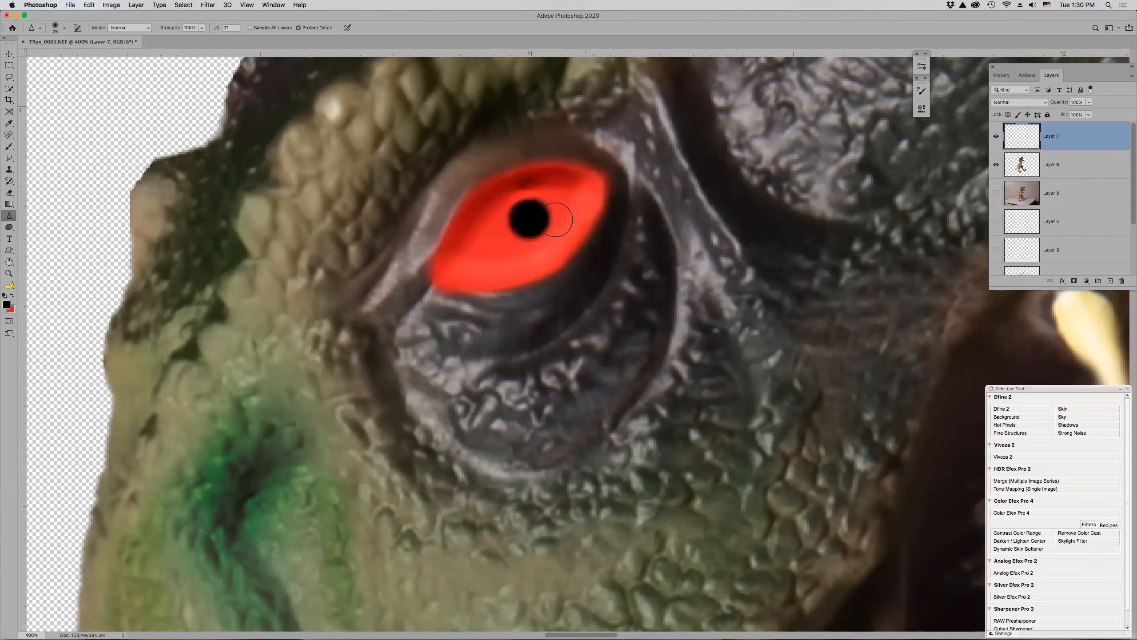
{"action": "mouse_move", "coordinate": [506, 253]}
{"action": "left_mouse_down"}
{"action": "mouse_move", "coordinate": [490, 213]}
{"action": "mouse_move", "coordinate": [477, 249]}
{"action": "mouse_move", "coordinate": [508, 199]}
{"action": "mouse_move", "coordinate": [553, 194]}
{"action": "mouse_move", "coordinate": [490, 210]}
{"action": "mouse_move", "coordinate": [449, 262]}
{"action": "mouse_move", "coordinate": [540, 257]}
{"action": "mouse_move", "coordinate": [465, 269]}
{"action": "mouse_move", "coordinate": [509, 278]}
{"action": "mouse_move", "coordinate": [576, 235]}
{"action": "mouse_move", "coordinate": [574, 193]}
{"action": "mouse_move", "coordinate": [594, 192]}
{"action": "mouse_move", "coordinate": [525, 200]}
{"action": "left_mouse_up"}
{"action": "mouse_move", "coordinate": [498, 241]}
{"action": "left_mouse_down"}
{"action": "mouse_move", "coordinate": [494, 217]}
{"action": "mouse_move", "coordinate": [469, 240]}
{"action": "mouse_move", "coordinate": [496, 226]}
{"action": "left_mouse_up"}
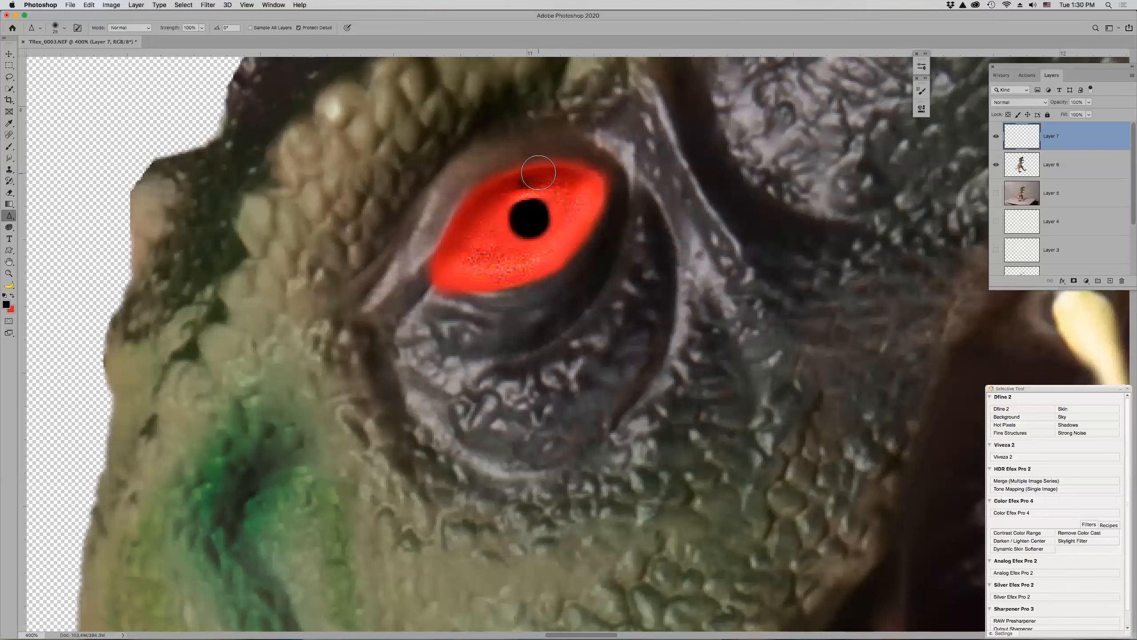
- Darken the eye's outer edge in red with a smaller Multiply-mode brush at 20% opacity
{"action": "key", "text": "b"}
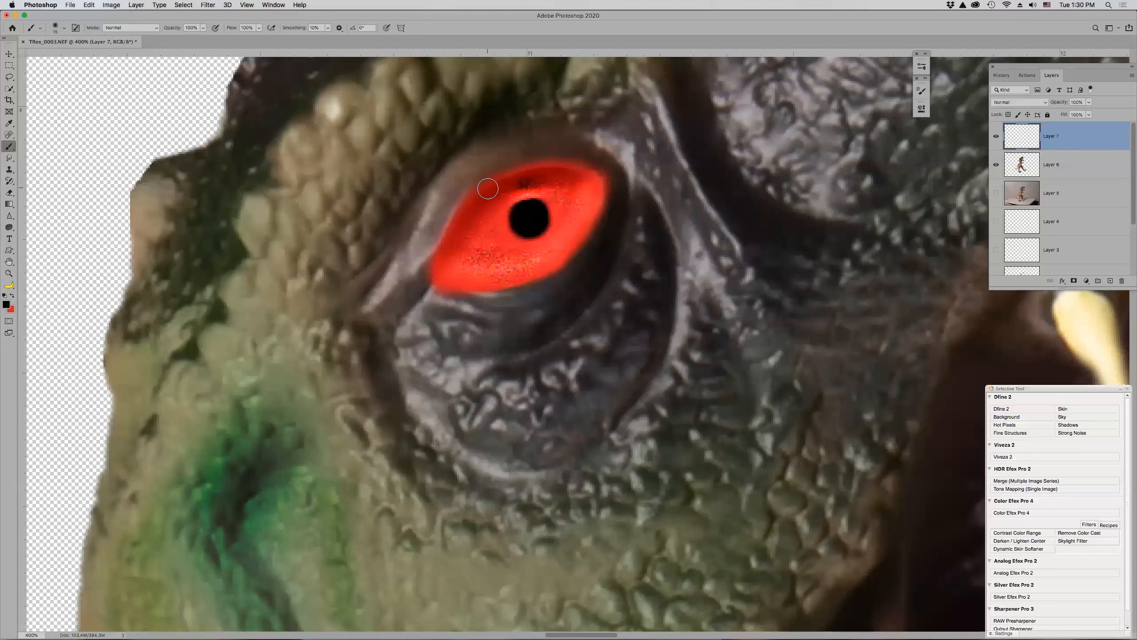
{"action": "key", "text": "x"}
{"action": "key", "text": "bracketleft"}
{"action": "key", "text": "bracketleft"}
{"action": "key", "text": "bracketleft"}
{"action": "left_click", "coordinate": [124, 29]}
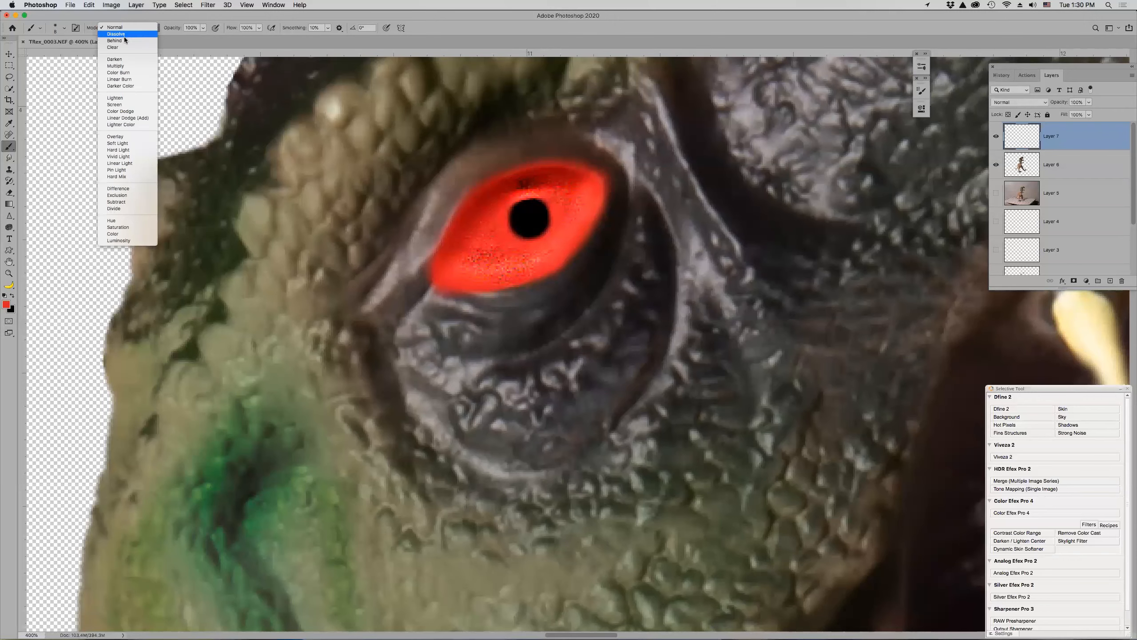
{"action": "left_click", "coordinate": [127, 66]}
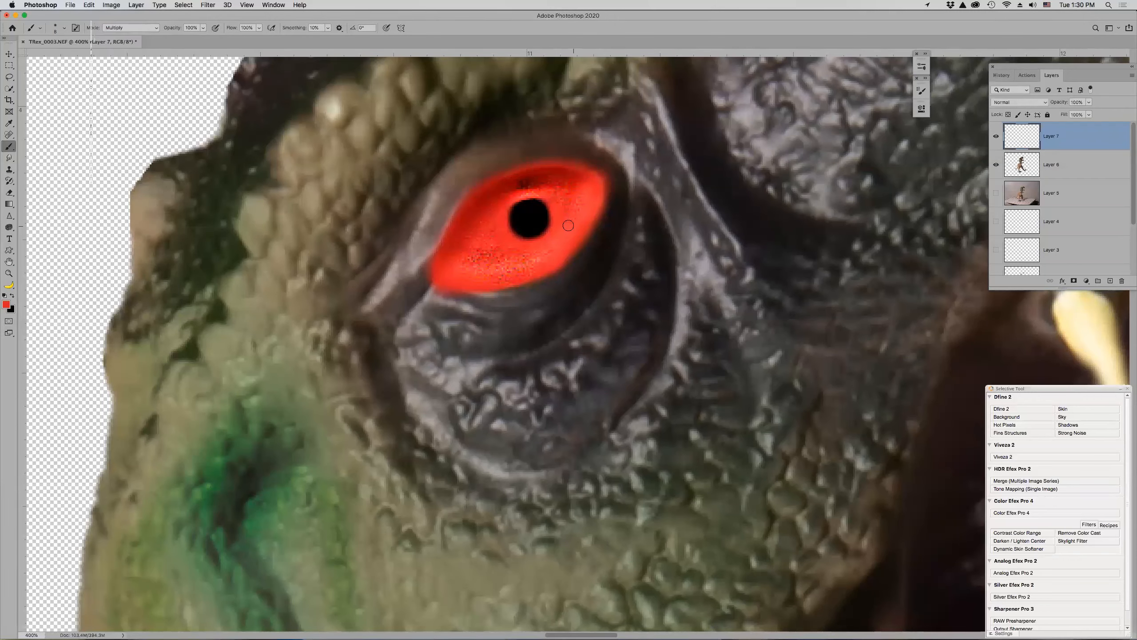
{"action": "mouse_move", "coordinate": [539, 172]}
{"action": "left_mouse_down"}
{"action": "mouse_move", "coordinate": [531, 172]}
{"action": "mouse_move", "coordinate": [506, 174]}
{"action": "mouse_move", "coordinate": [467, 205]}
{"action": "mouse_move", "coordinate": [513, 169]}
{"action": "mouse_move", "coordinate": [505, 175]}
{"action": "mouse_move", "coordinate": [554, 164]}
{"action": "mouse_move", "coordinate": [533, 166]}
{"action": "mouse_move", "coordinate": [595, 179]}
{"action": "mouse_move", "coordinate": [565, 163]}
{"action": "mouse_move", "coordinate": [483, 179]}
{"action": "mouse_move", "coordinate": [494, 174]}
{"action": "mouse_move", "coordinate": [447, 212]}
{"action": "mouse_move", "coordinate": [457, 201]}
{"action": "mouse_move", "coordinate": [433, 257]}
{"action": "mouse_move", "coordinate": [465, 200]}
{"action": "mouse_move", "coordinate": [436, 266]}
{"action": "mouse_move", "coordinate": [467, 196]}
{"action": "mouse_move", "coordinate": [439, 253]}
{"action": "mouse_move", "coordinate": [480, 188]}
{"action": "mouse_move", "coordinate": [435, 255]}
{"action": "mouse_move", "coordinate": [511, 173]}
{"action": "mouse_move", "coordinate": [461, 204]}
{"action": "mouse_move", "coordinate": [501, 174]}
{"action": "mouse_move", "coordinate": [467, 193]}
{"action": "mouse_move", "coordinate": [485, 178]}
{"action": "mouse_move", "coordinate": [567, 161]}
{"action": "mouse_move", "coordinate": [603, 214]}
{"action": "mouse_move", "coordinate": [605, 190]}
{"action": "mouse_move", "coordinate": [588, 221]}
{"action": "mouse_move", "coordinate": [603, 170]}
{"action": "mouse_move", "coordinate": [587, 223]}
{"action": "mouse_move", "coordinate": [533, 277]}
{"action": "mouse_move", "coordinate": [559, 264]}
{"action": "left_mouse_up"}
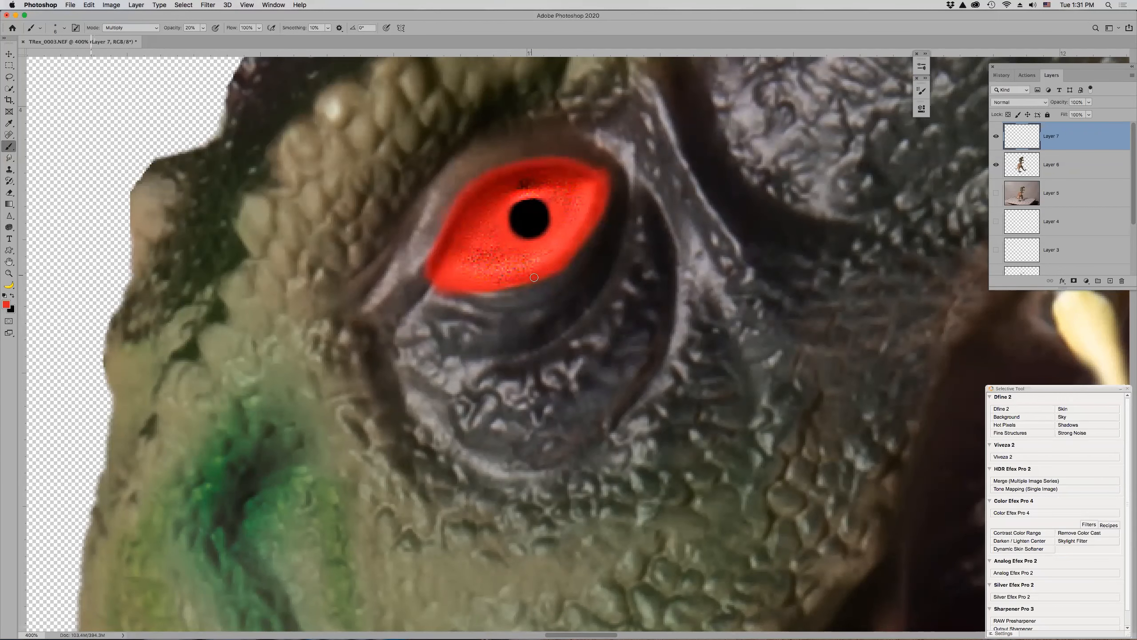
{"action": "mouse_move", "coordinate": [449, 283]}
{"action": "left_mouse_down"}
{"action": "mouse_move", "coordinate": [435, 279]}
{"action": "mouse_move", "coordinate": [613, 218]}
{"action": "mouse_move", "coordinate": [605, 174]}
{"action": "mouse_move", "coordinate": [567, 161]}
{"action": "mouse_move", "coordinate": [459, 200]}
{"action": "left_mouse_up"}
{"action": "mouse_move", "coordinate": [435, 236]}
{"action": "left_mouse_down"}
{"action": "mouse_move", "coordinate": [557, 168]}
{"action": "mouse_move", "coordinate": [590, 166]}
{"action": "mouse_move", "coordinate": [603, 178]}
{"action": "left_mouse_up"}
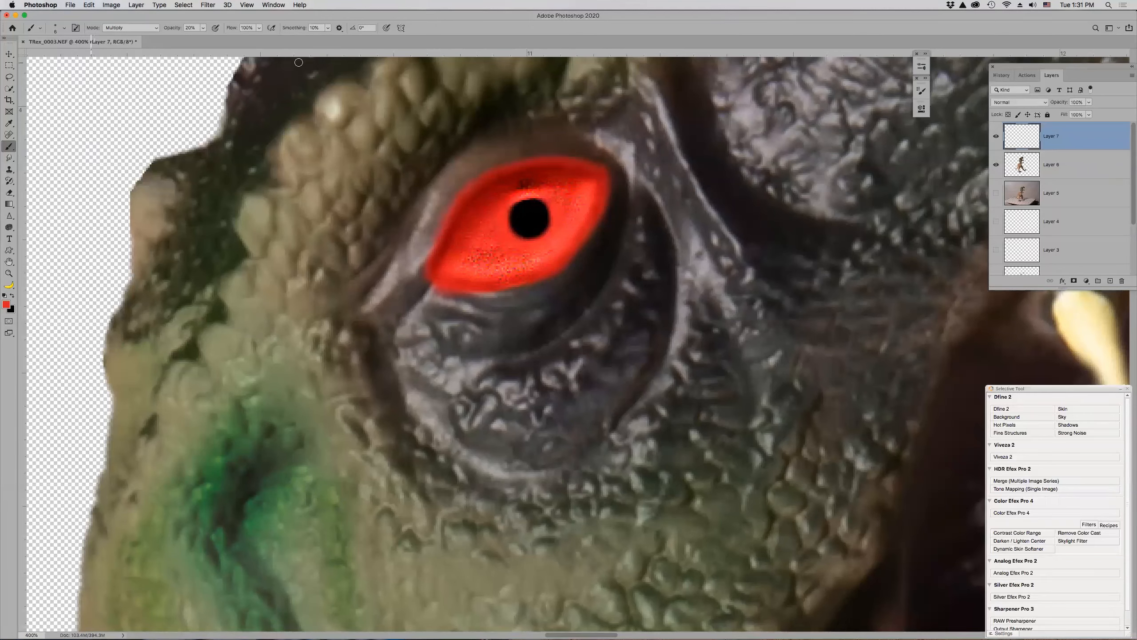
- Choose the Star 26 pixels brush from the Default Brushes set within Legacy Brushes
{"action": "left_click", "coordinate": [41, 28]}
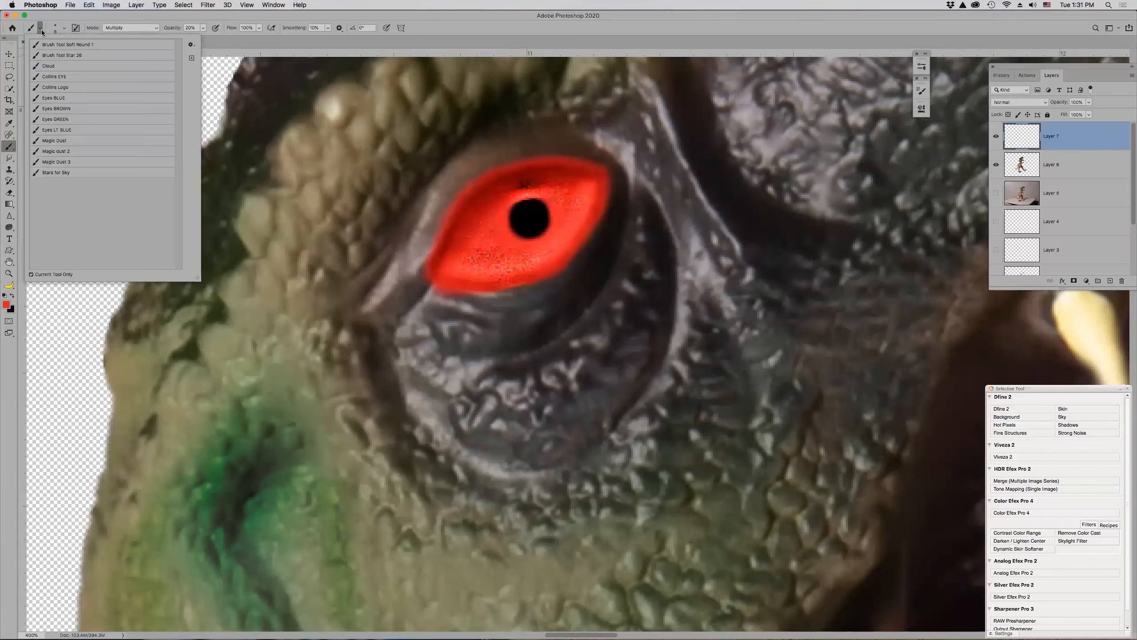
{"action": "left_click", "coordinate": [57, 29]}
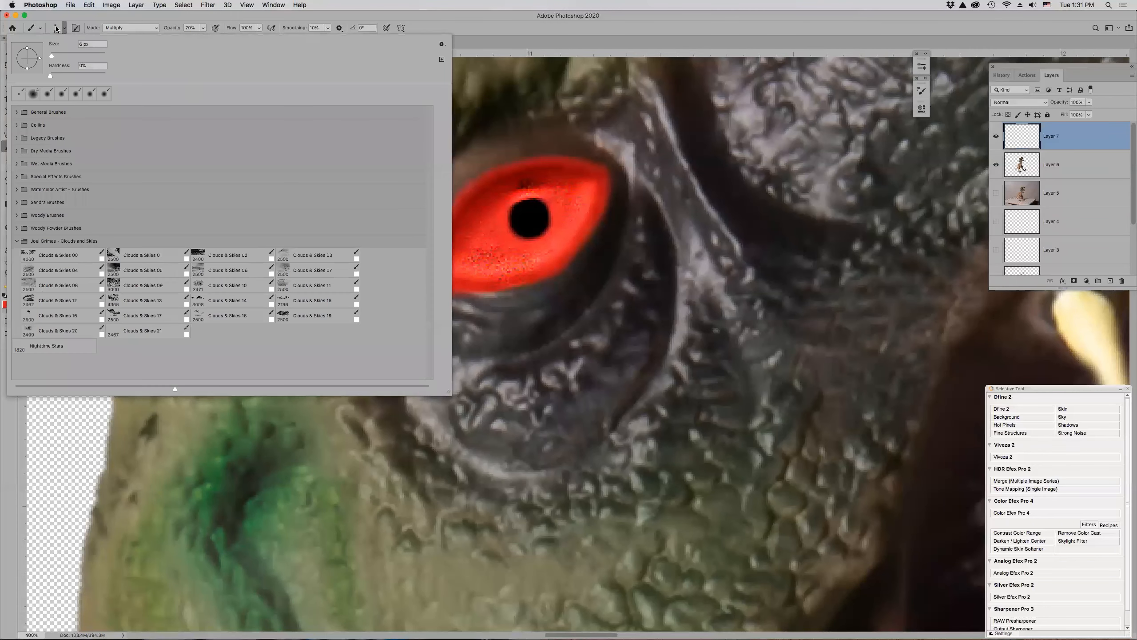
{"action": "left_click", "coordinate": [17, 241]}
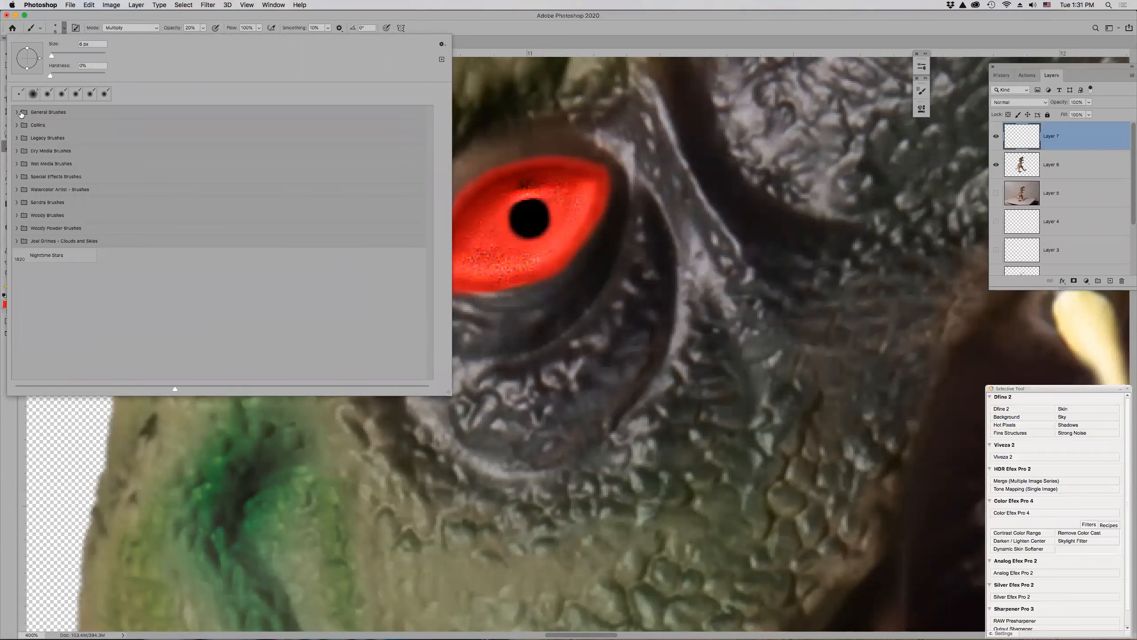
{"action": "left_click", "coordinate": [16, 125]}
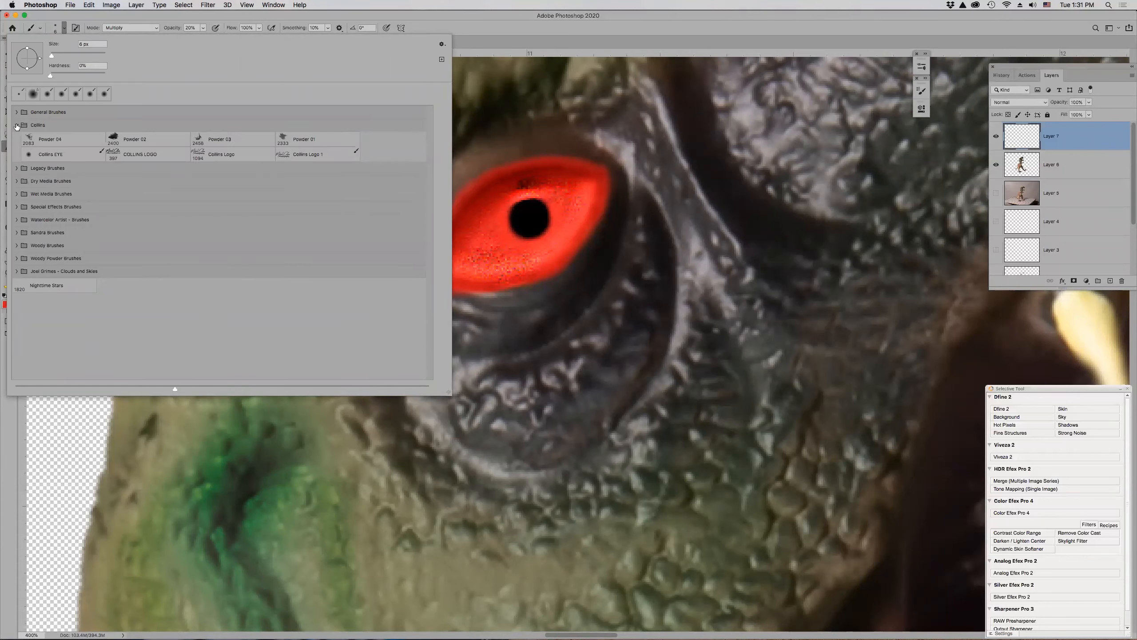
{"action": "left_click", "coordinate": [17, 125]}
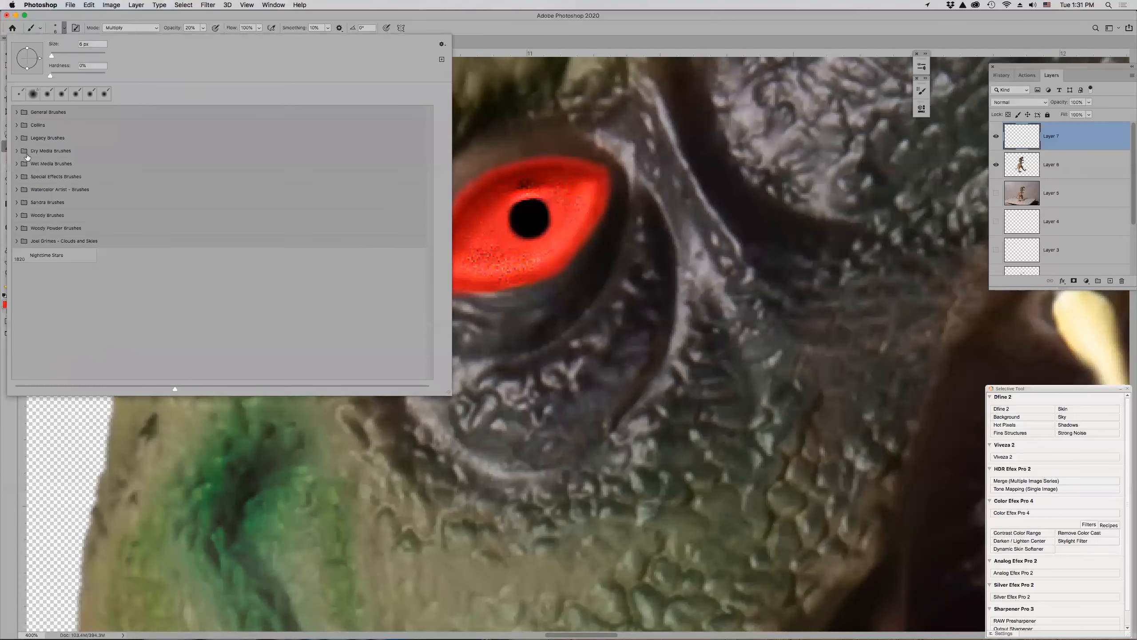
{"action": "left_click", "coordinate": [15, 138]}
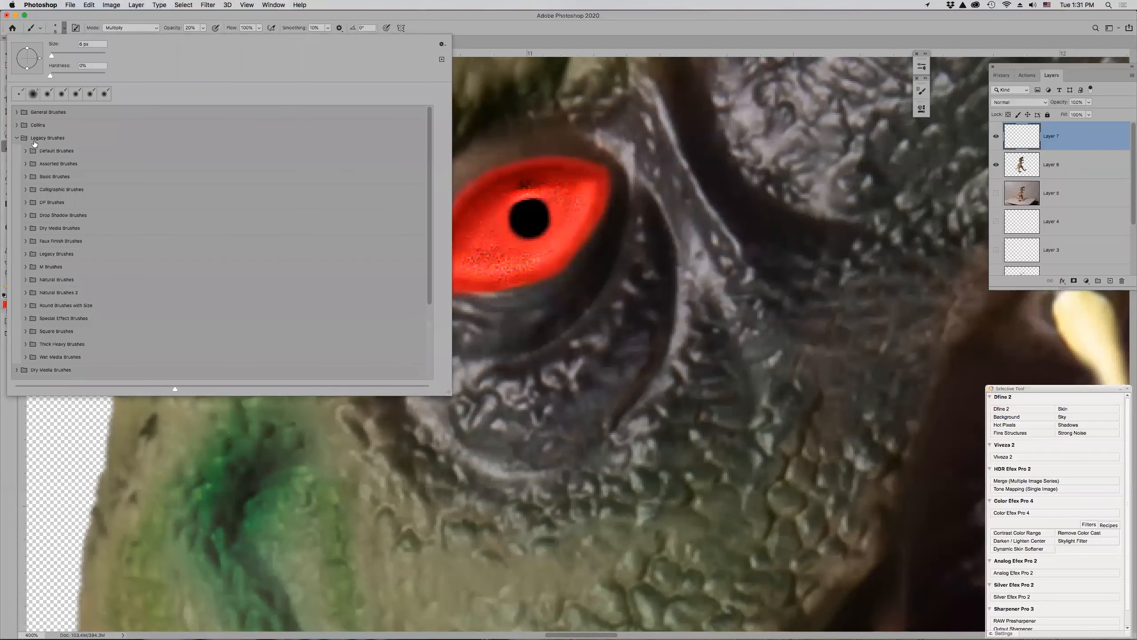
{"action": "left_click", "coordinate": [52, 149]}
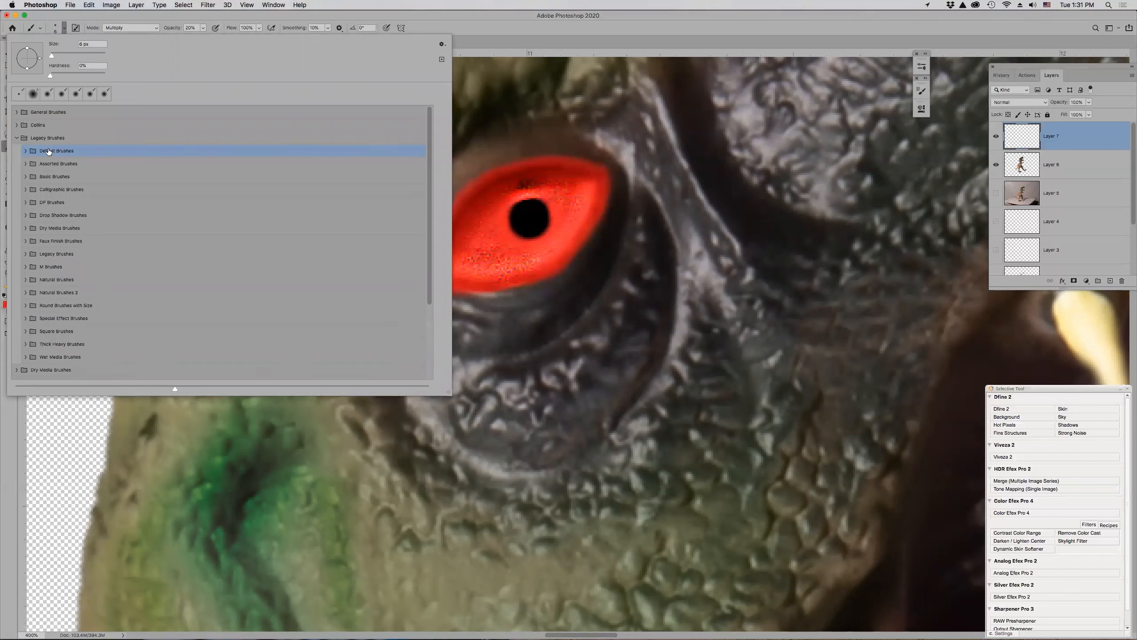
{"action": "left_click", "coordinate": [26, 151]}
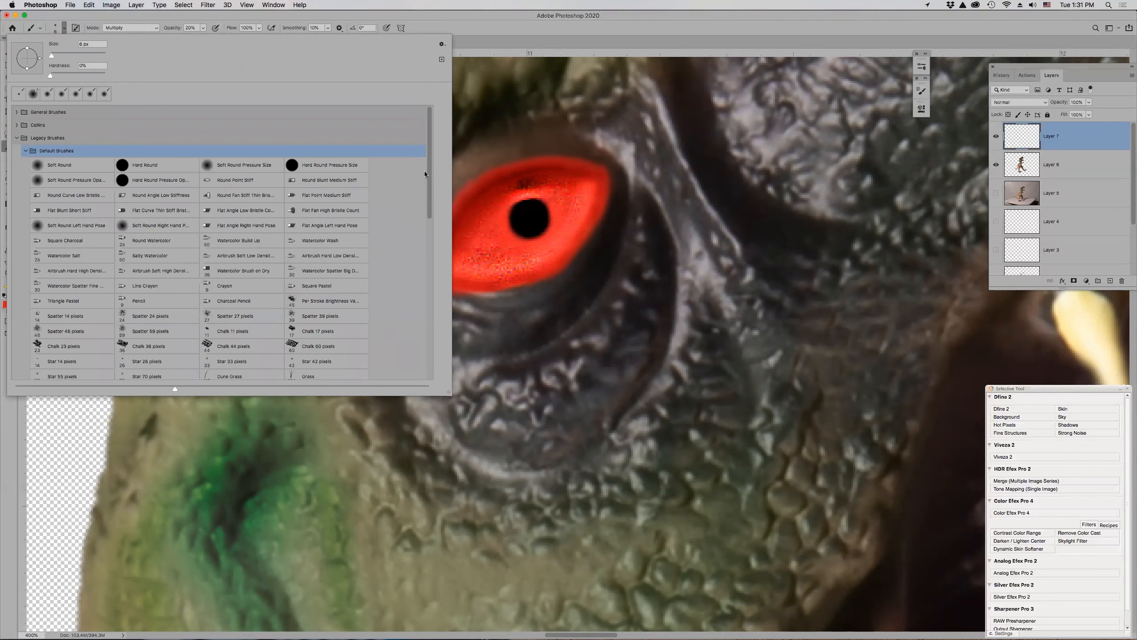
{"action": "left_click_drag", "start_coordinate": [430, 179], "coordinate": [428, 222]}
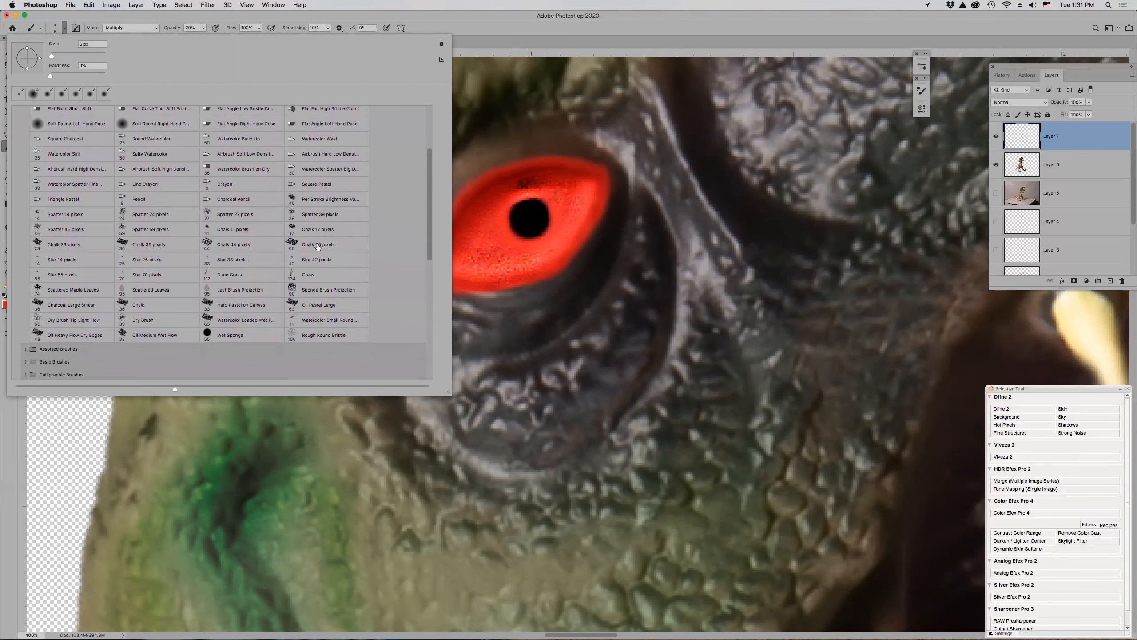
{"action": "left_click", "coordinate": [148, 260]}
{"action": "double_click", "coordinate": [146, 259]}
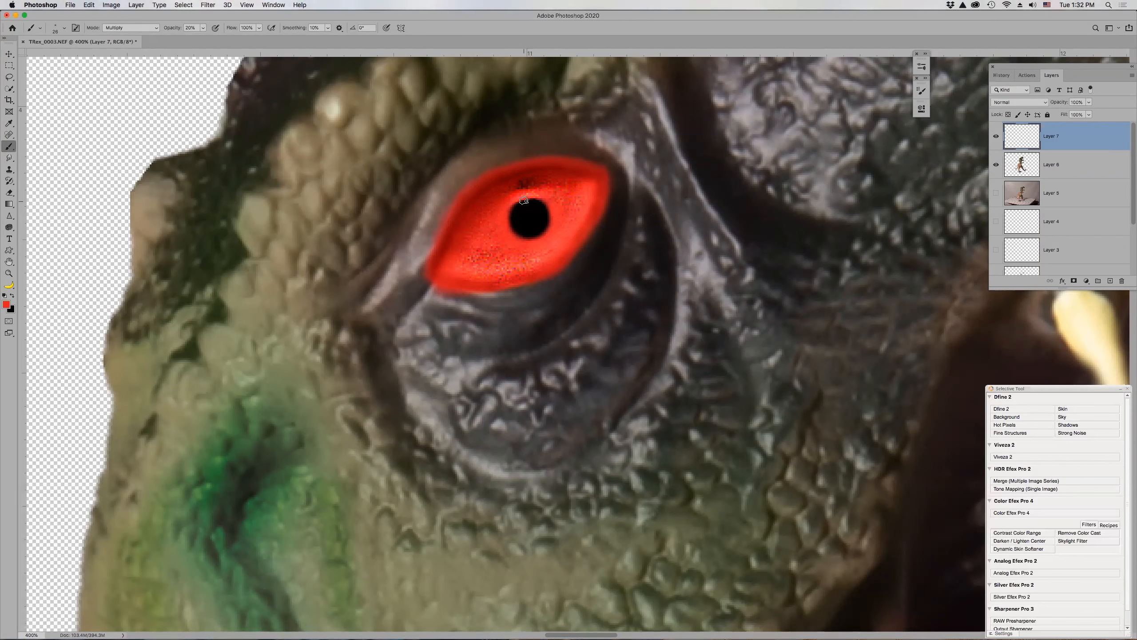
- Paint a white star-shaped highlight on the pupil's upper edge with the brush in Normal mode at 100% opacity
{"action": "key", "text": "d"}
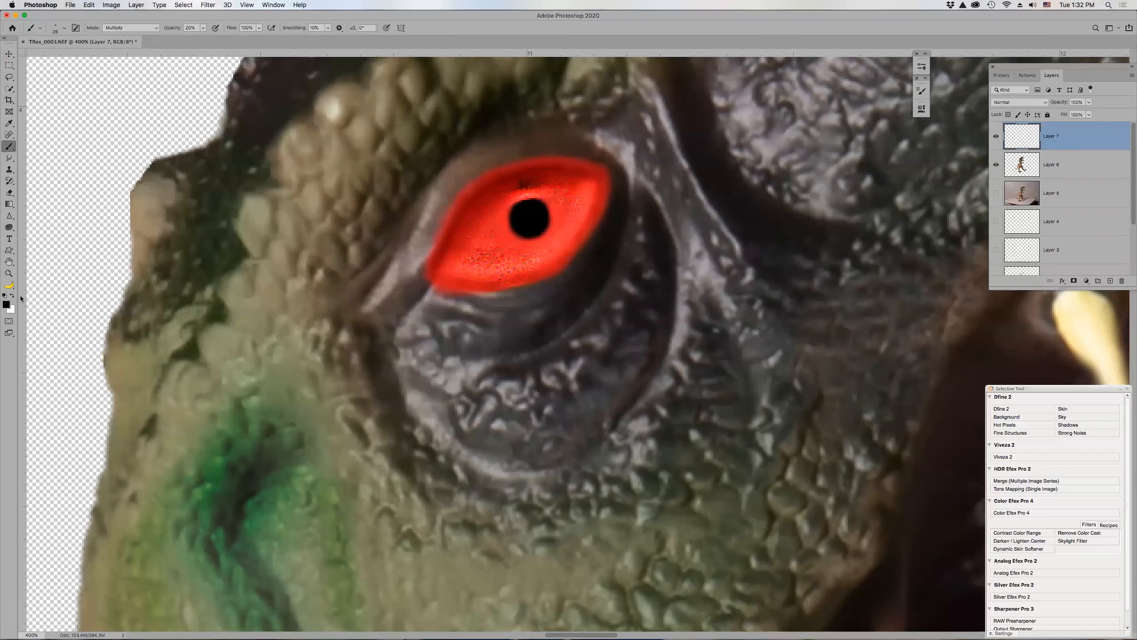
{"action": "key", "text": "x"}
{"action": "left_click", "coordinate": [156, 28]}
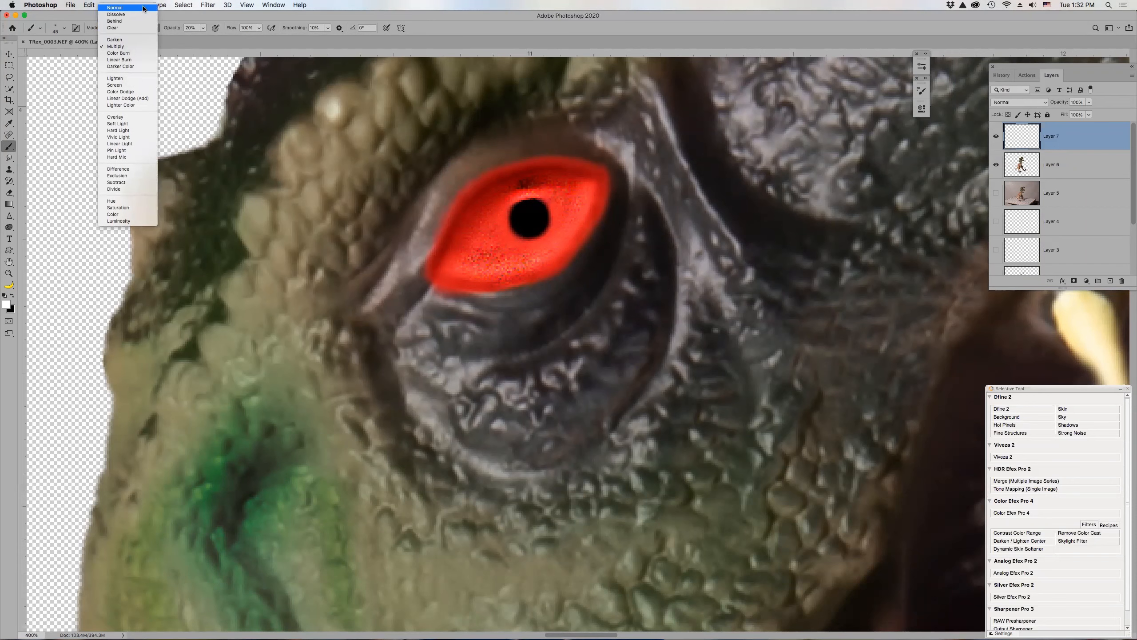
{"action": "left_click", "coordinate": [144, 7]}
{"action": "left_click_drag", "start_coordinate": [173, 29], "coordinate": [385, 14]}
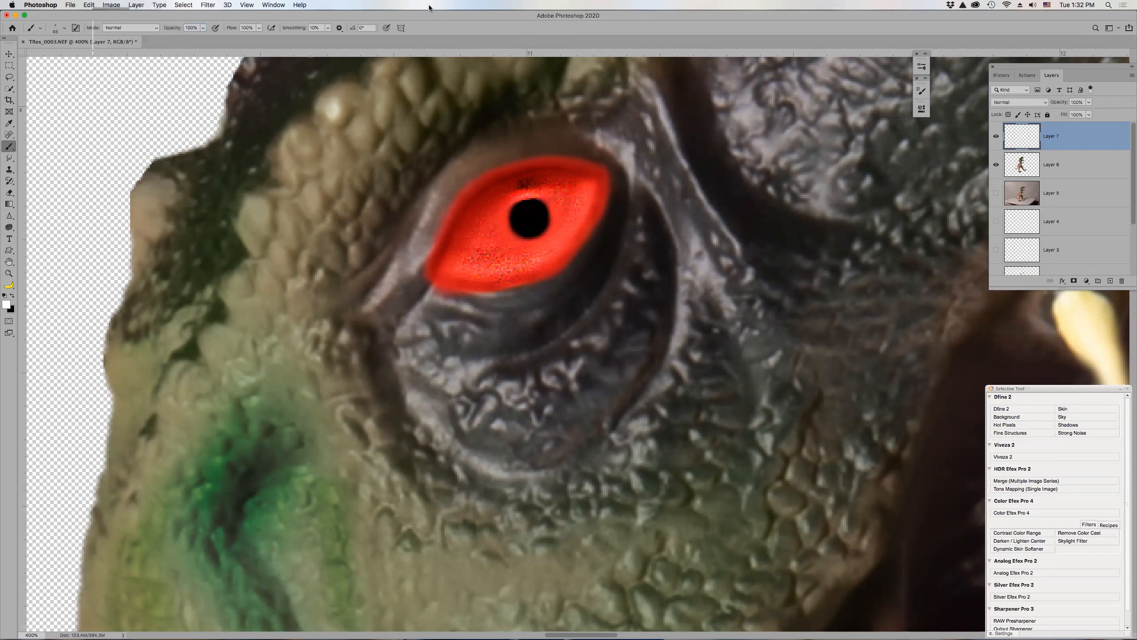
{"action": "left_click", "coordinate": [534, 201]}
{"action": "left_click", "coordinate": [535, 200]}
{"action": "left_click", "coordinate": [535, 201]}
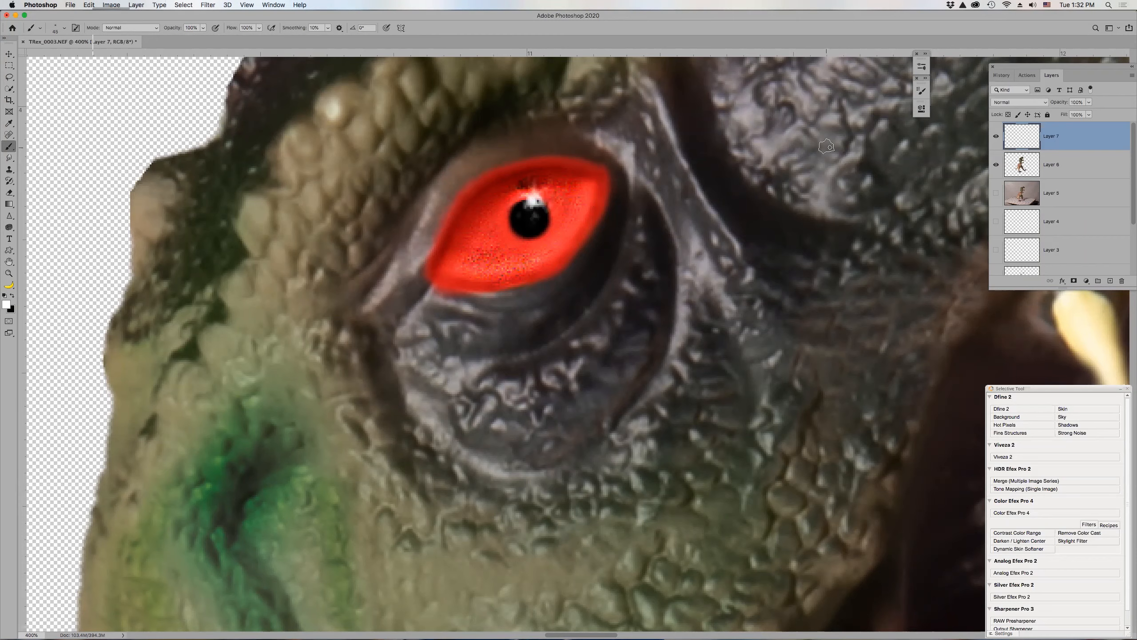
- Add another white star dab to the pupil's highlight to brighten it
{"action": "key", "text": "super+0"}
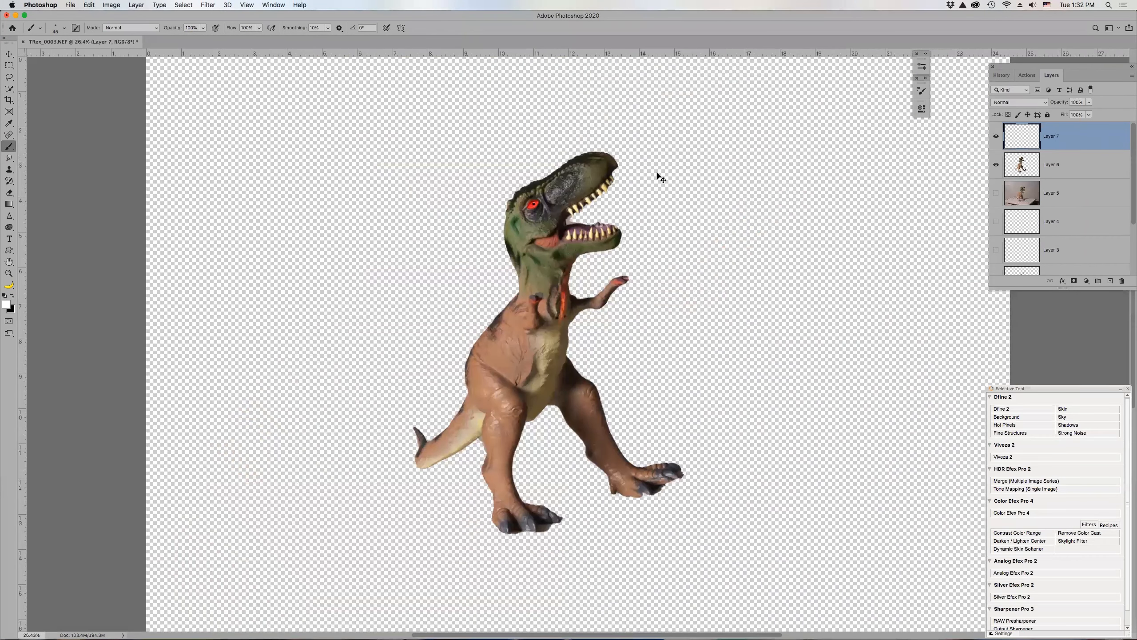
{"action": "key", "text": "z"}
{"action": "left_click_drag", "start_coordinate": [542, 225], "coordinate": [542, 225]}
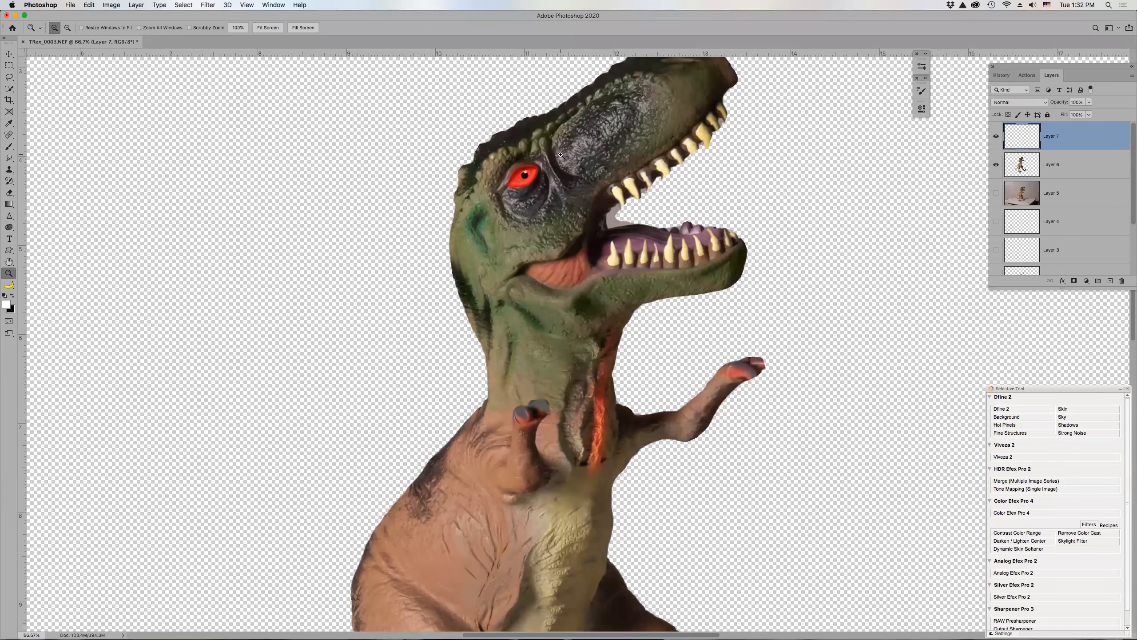
{"action": "left_click", "coordinate": [522, 175]}
{"action": "left_click", "coordinate": [526, 193]}
{"action": "key", "text": "b"}
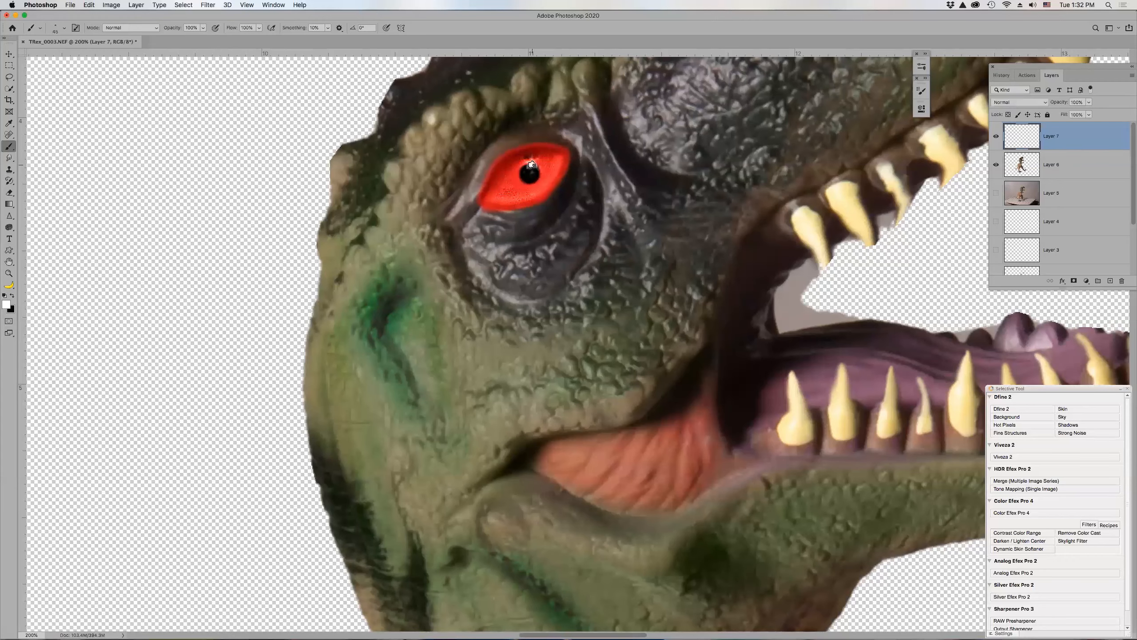
{"action": "left_click", "coordinate": [532, 165]}
- Examine the whole dinosaur and the cutout edges around the claws of its nearer foot
{"action": "key", "text": "ctrl+minus"}
{"action": "key", "text": "ctrl+minus"}
{"action": "key", "text": "ctrl+minus"}
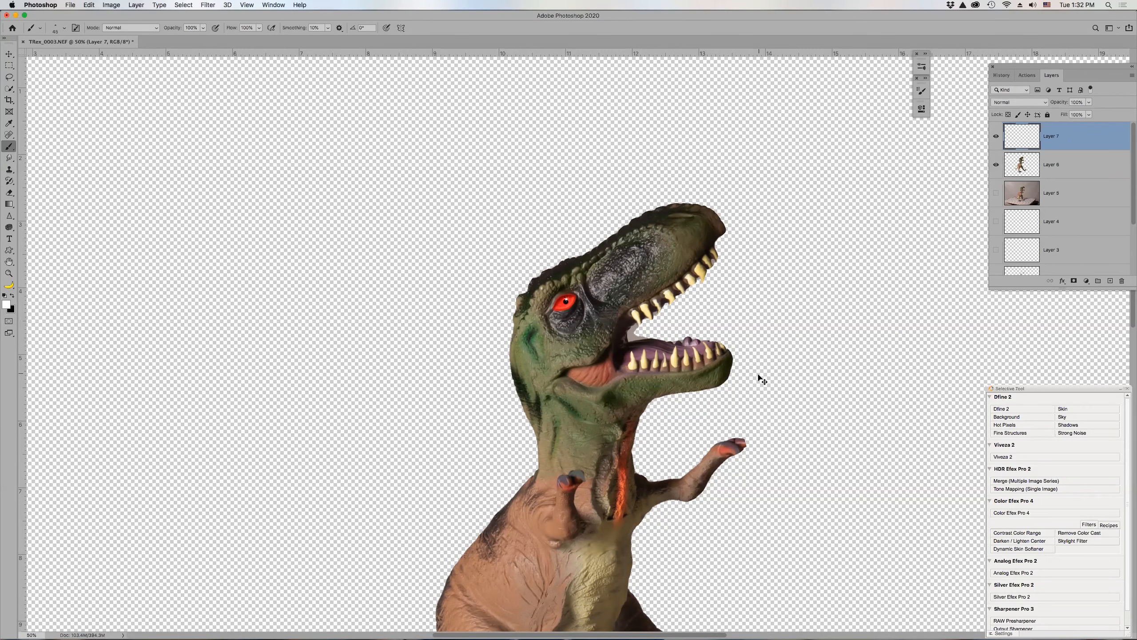
{"action": "key", "text": "ctrl+minus"}
{"action": "key", "text": "ctrl+minus"}
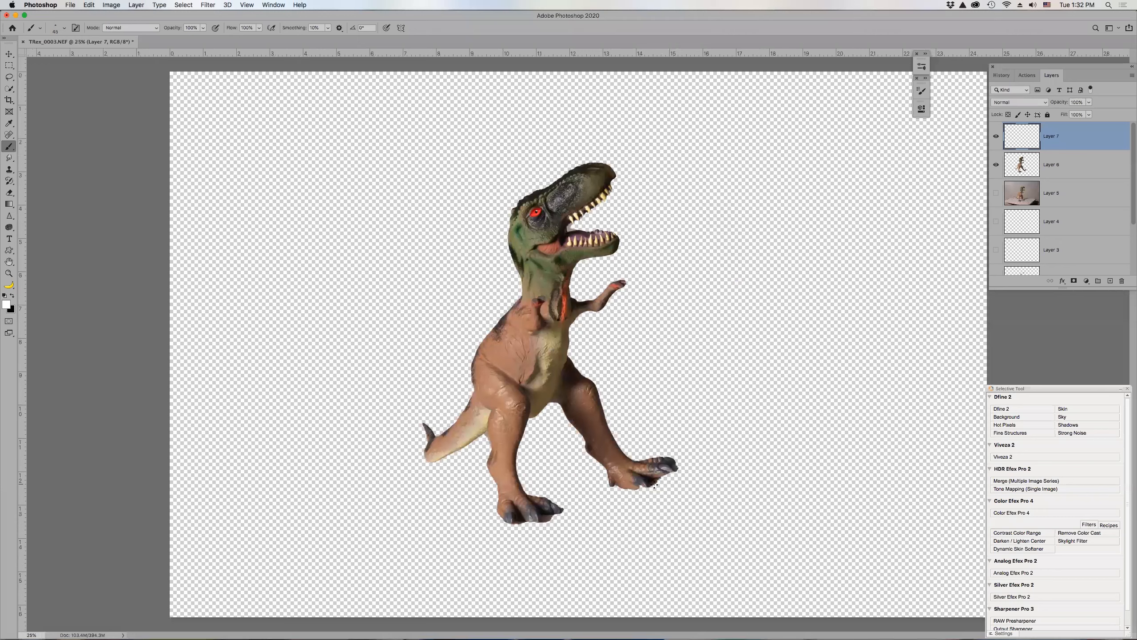
{"action": "key", "text": "z"}
{"action": "left_click_drag", "start_coordinate": [499, 492], "coordinate": [616, 540]}
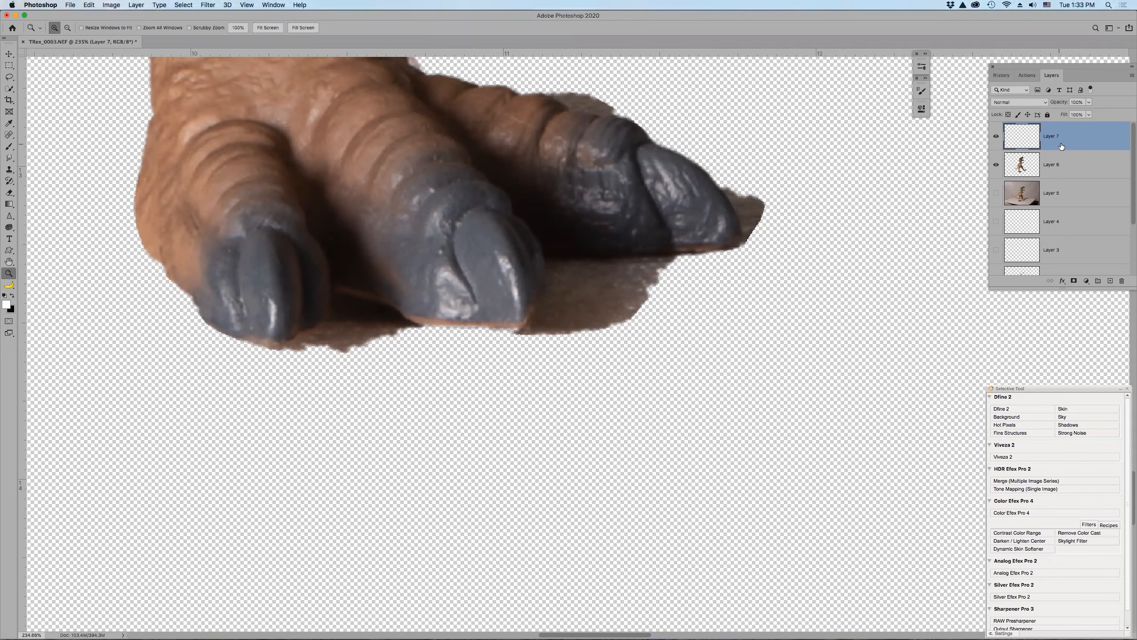
{"action": "key", "text": "super+0"}
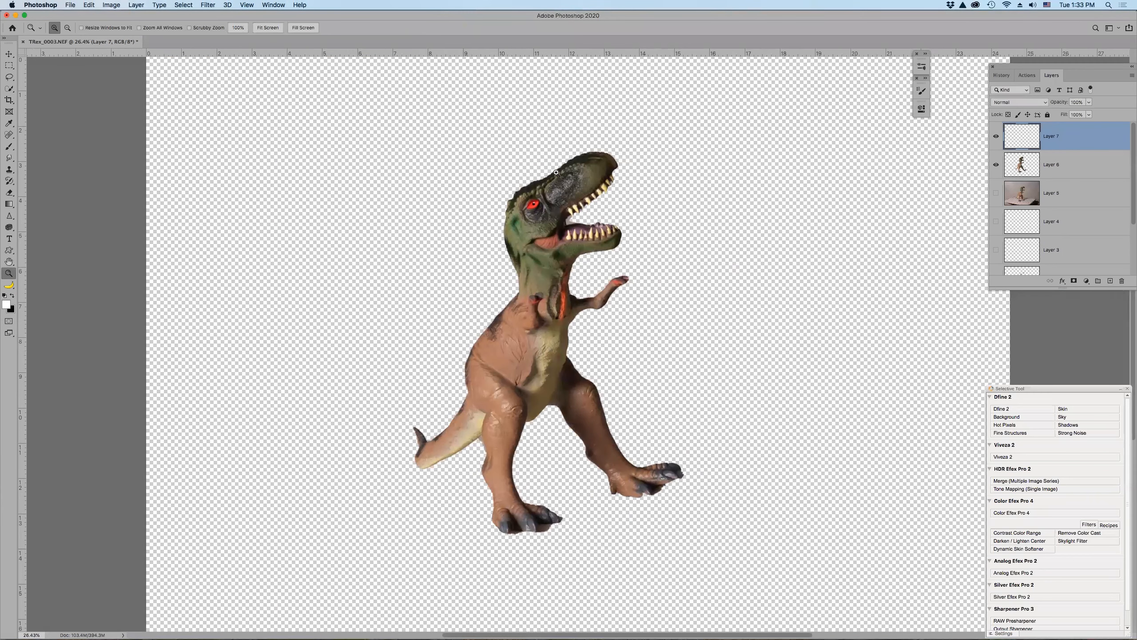
- Compare the head with and without the painted eye, and merge the eye's layer down into Layer 6
{"action": "left_click_drag", "start_coordinate": [472, 163], "coordinate": [594, 260]}
{"action": "left_click", "coordinate": [996, 136]}
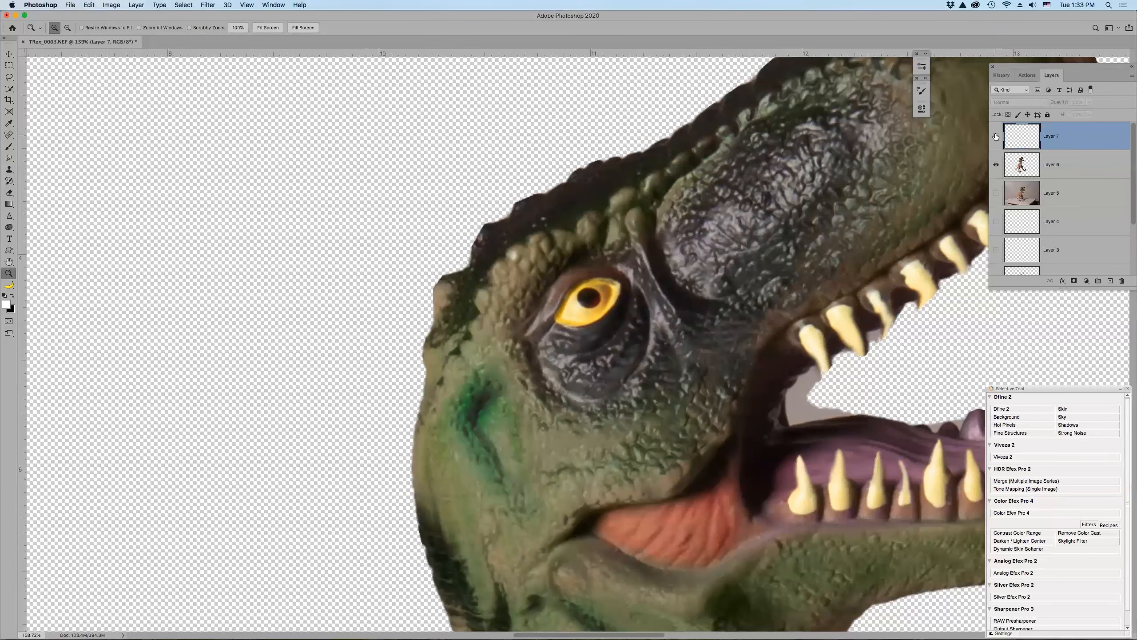
{"action": "left_click", "coordinate": [996, 136]}
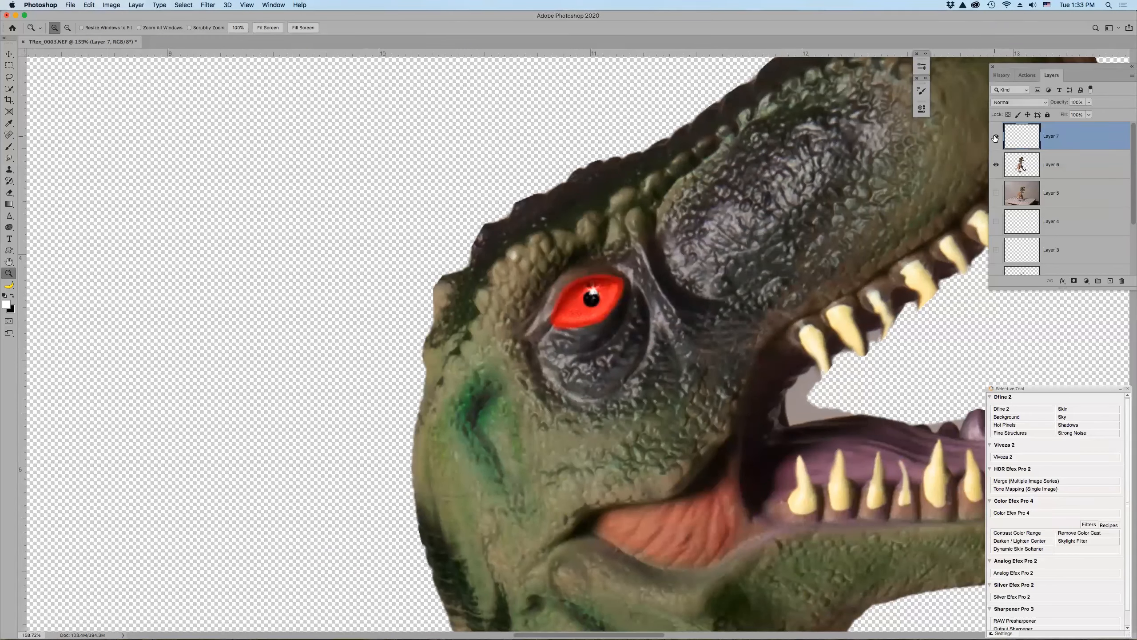
{"action": "left_click", "coordinate": [997, 137]}
{"action": "left_click", "coordinate": [997, 137]}
{"action": "key", "text": "Delete"}
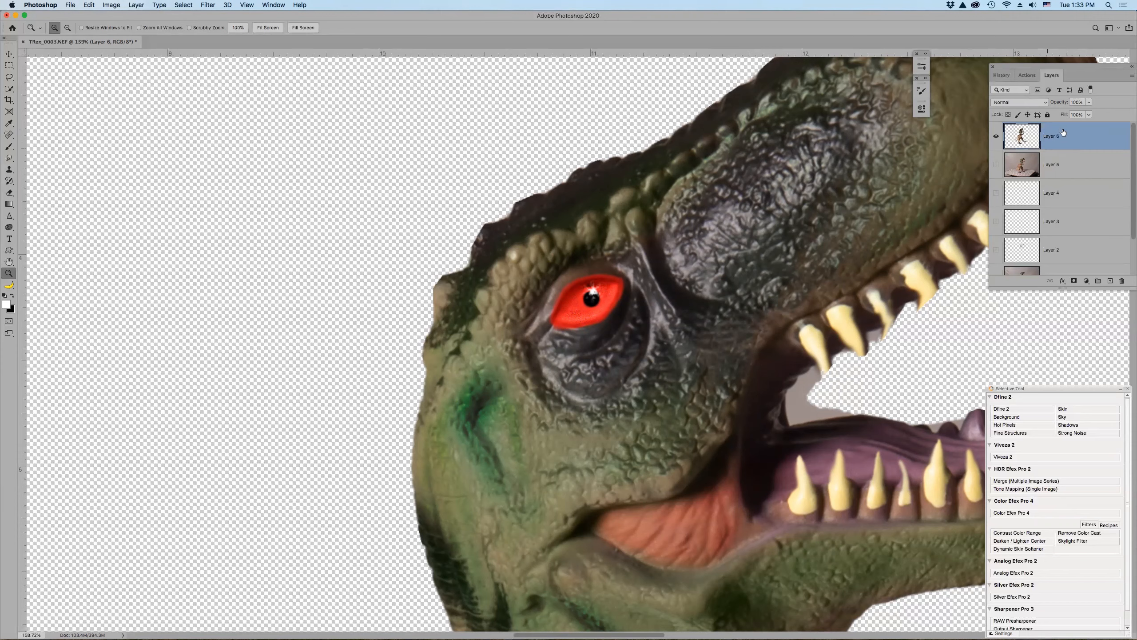
- Add a layer mask to Layer 6 and set black as the painting color for cleaning up the nearer foot
{"action": "key", "text": "super+0"}
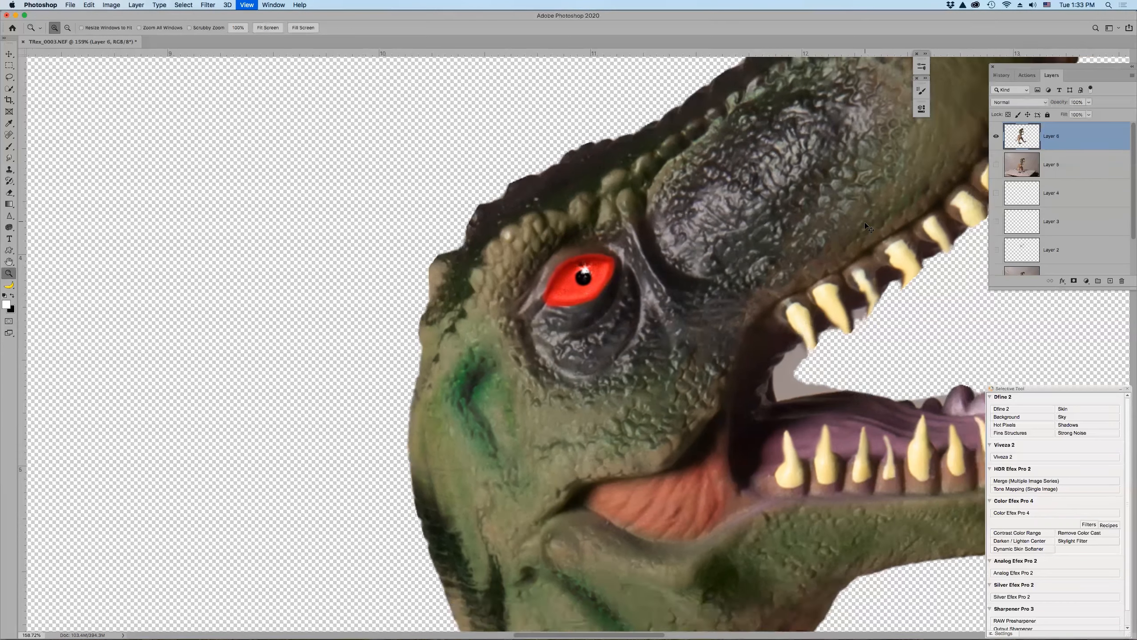
{"action": "left_click_drag", "start_coordinate": [467, 486], "coordinate": [596, 537]}
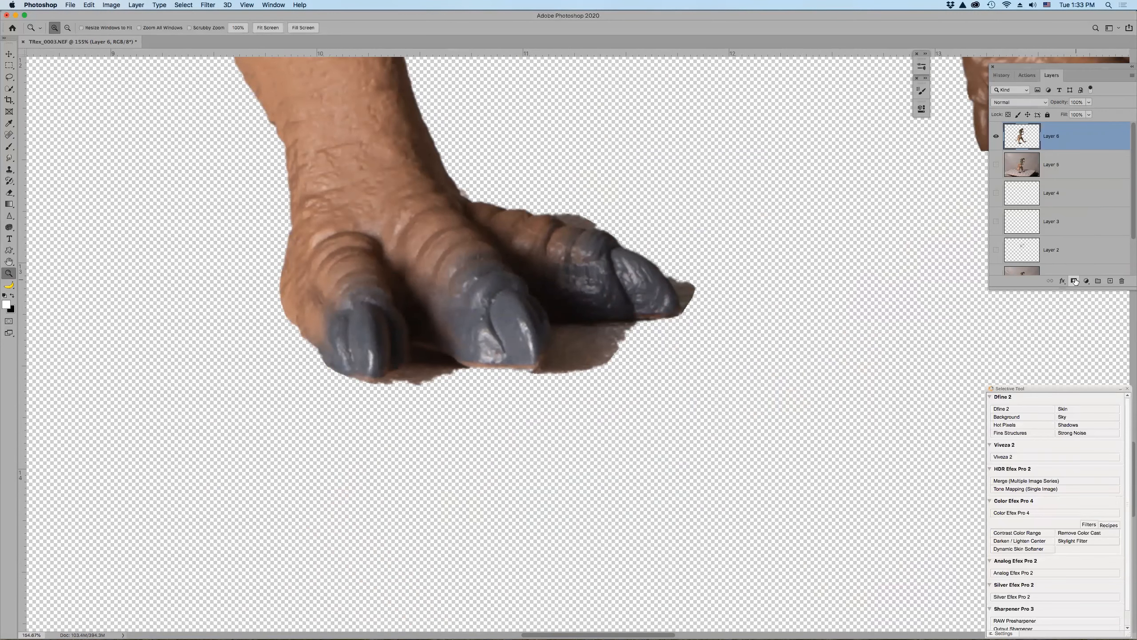
{"action": "left_click", "coordinate": [1073, 282]}
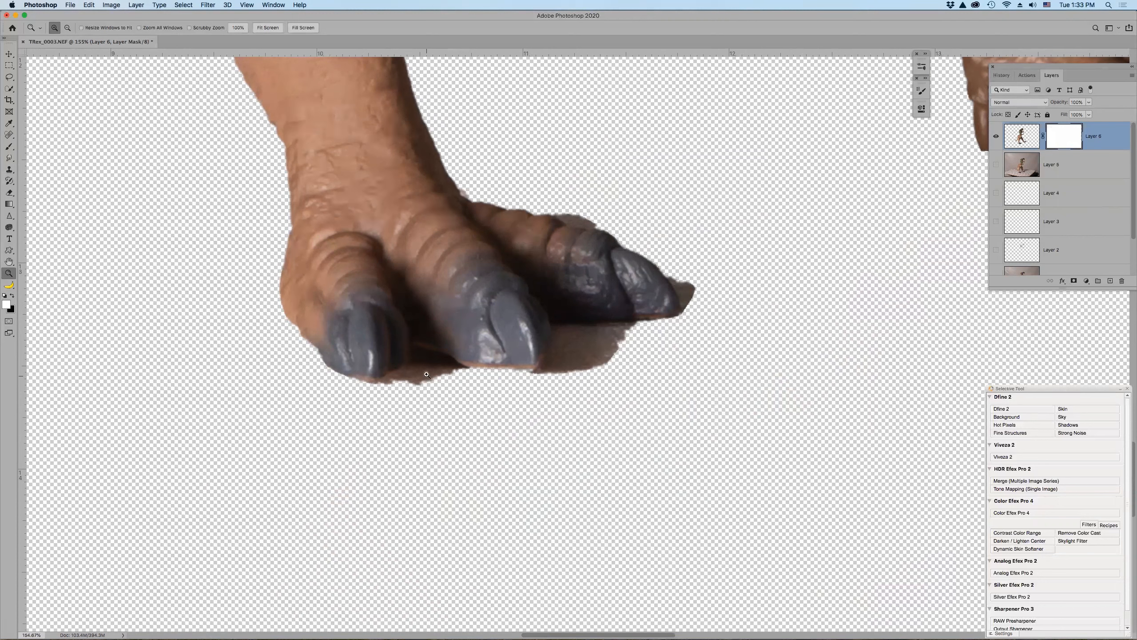
{"action": "key", "text": "b"}
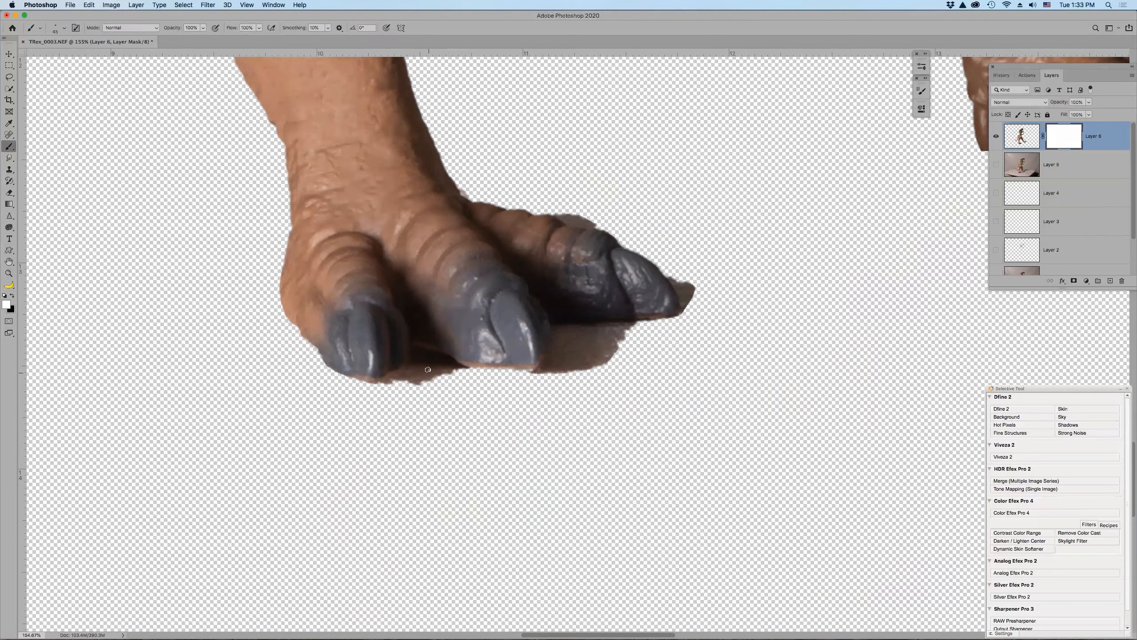
{"action": "key", "text": "x"}
- Mask out the leftover shadow between the nearer foot's first and middle toes with a reduced soft round brush
{"action": "left_click", "coordinate": [35, 28]}
{"action": "double_click", "coordinate": [51, 44]}
{"action": "key", "text": "bracketleft"}
{"action": "key", "text": "bracketleft"}
{"action": "key", "text": "bracketleft"}
{"action": "key", "text": "bracketleft"}
{"action": "key", "text": "bracketleft"}
{"action": "key", "text": "bracketleft"}
{"action": "key", "text": "bracketleft"}
{"action": "mouse_move", "coordinate": [430, 358]}
{"action": "left_mouse_down"}
{"action": "mouse_move", "coordinate": [446, 369]}
{"action": "mouse_move", "coordinate": [391, 388]}
{"action": "left_mouse_up"}
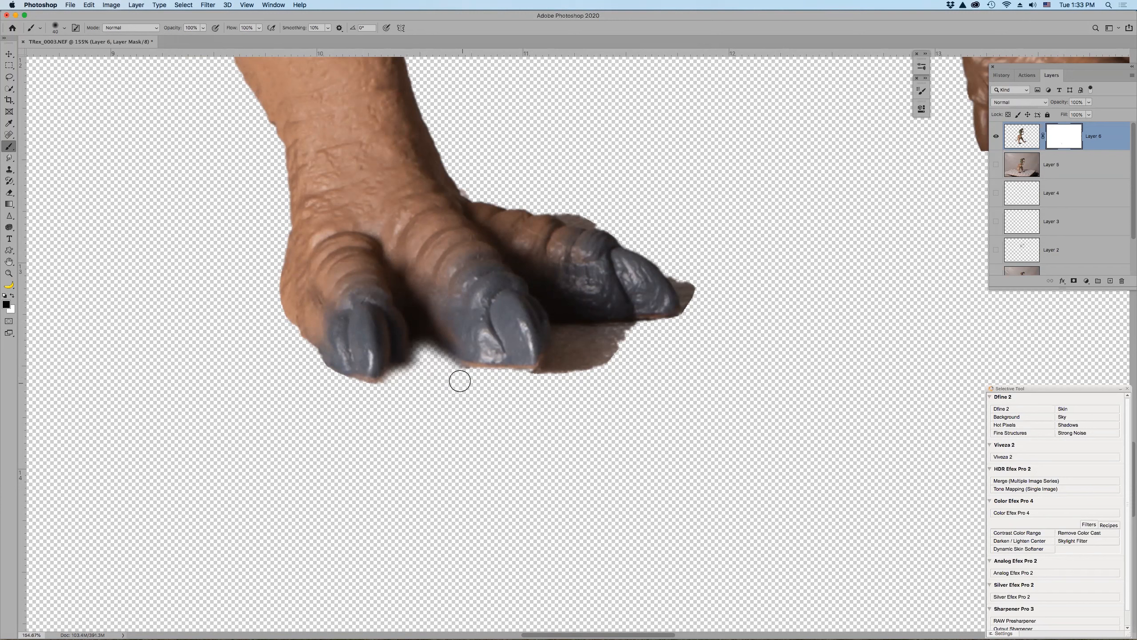
- Mask out the remaining shadow around the nearer foot's middle and far toes with a smaller soft brush
{"action": "key", "text": "bracketleft"}
{"action": "key", "text": "bracketleft"}
{"action": "left_click_drag", "start_coordinate": [559, 331], "coordinate": [636, 329]}
{"action": "mouse_move", "coordinate": [687, 286]}
{"action": "left_mouse_down"}
{"action": "mouse_move", "coordinate": [675, 269]}
{"action": "mouse_move", "coordinate": [689, 319]}
{"action": "left_mouse_up"}
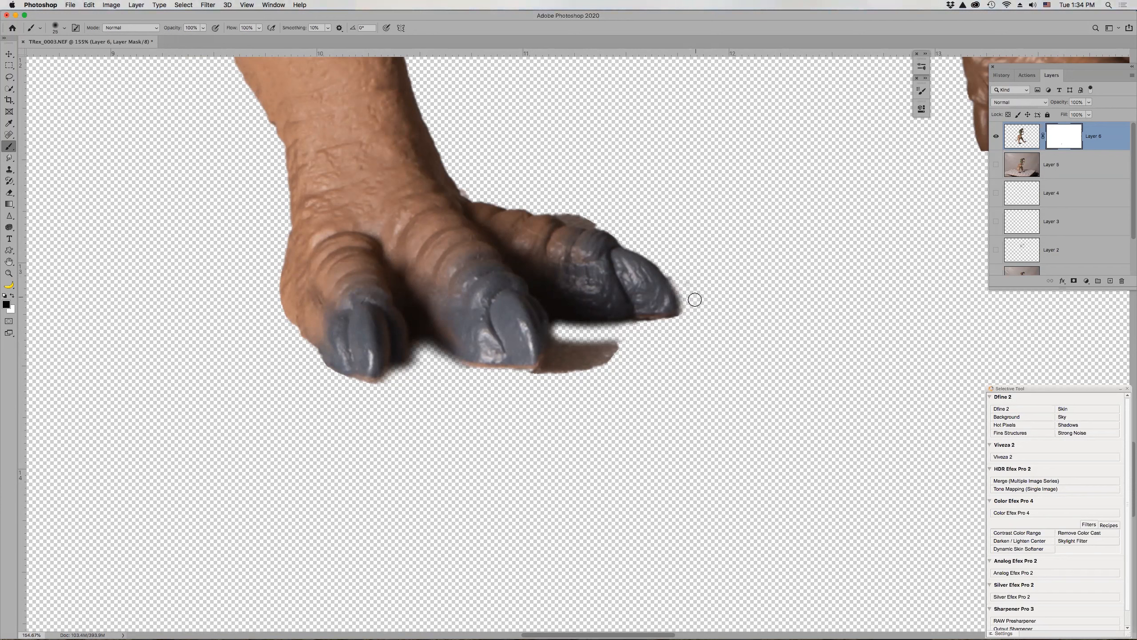
{"action": "left_click_drag", "start_coordinate": [678, 275], "coordinate": [684, 321]}
{"action": "mouse_move", "coordinate": [558, 339]}
{"action": "left_mouse_down"}
{"action": "mouse_move", "coordinate": [551, 329]}
{"action": "mouse_move", "coordinate": [556, 359]}
{"action": "mouse_move", "coordinate": [535, 376]}
{"action": "mouse_move", "coordinate": [573, 347]}
{"action": "mouse_move", "coordinate": [621, 347]}
{"action": "mouse_move", "coordinate": [566, 332]}
{"action": "mouse_move", "coordinate": [612, 356]}
{"action": "mouse_move", "coordinate": [573, 362]}
{"action": "left_mouse_up"}
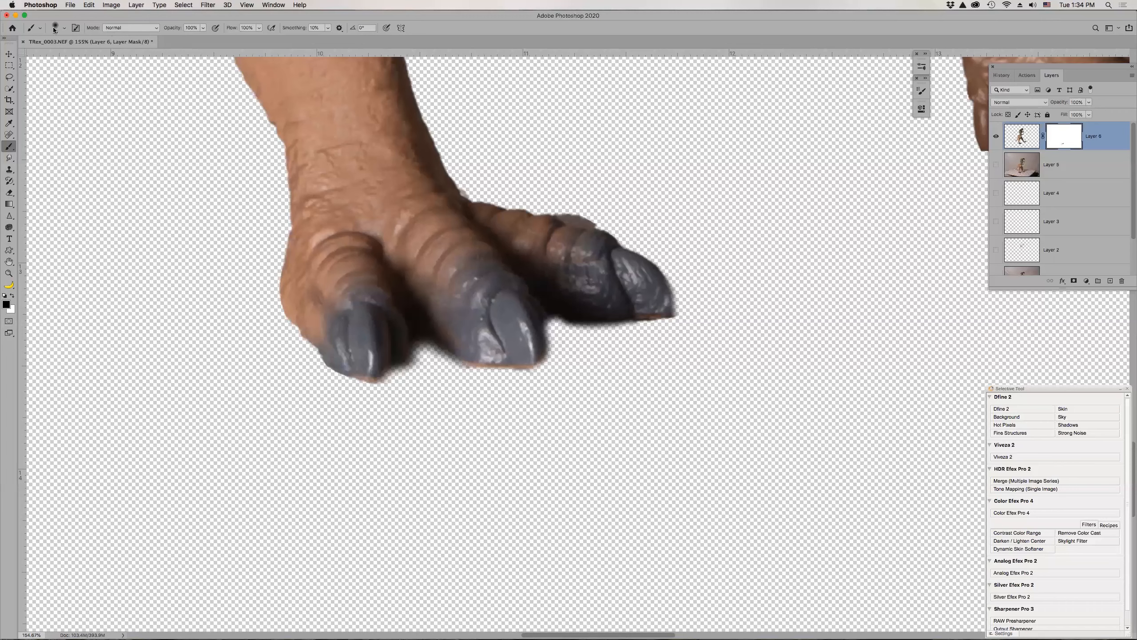
- Set the brush to 100% hardness at 25 px and refine the mask edges around the toes, restoring the middle claw's edge in white
{"action": "right_click", "coordinate": [569, 338]}
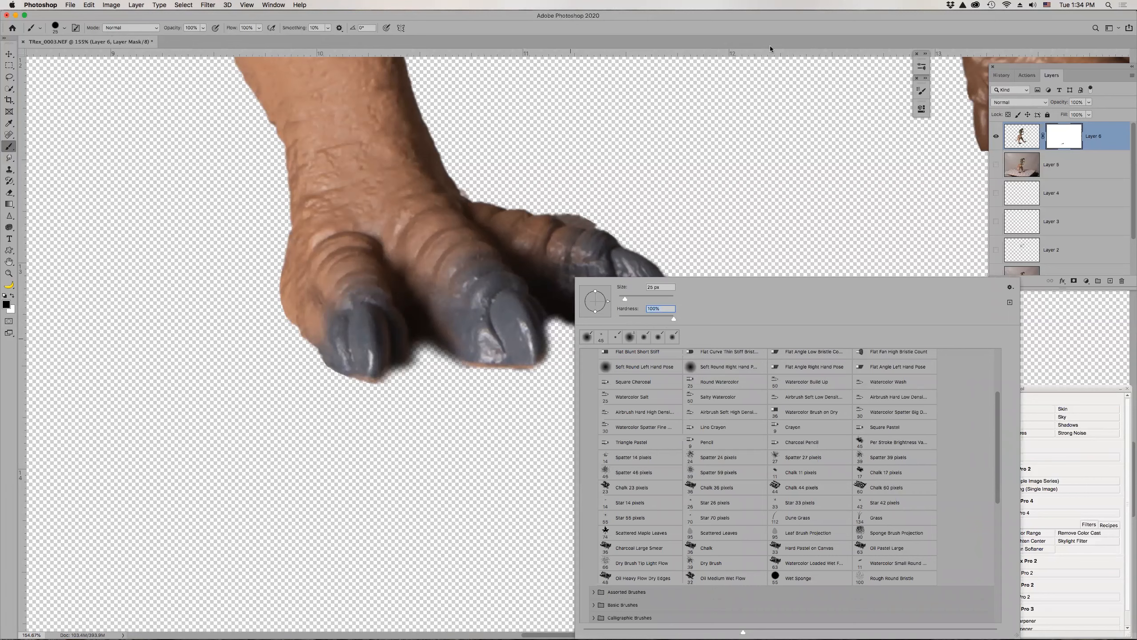
{"action": "left_click", "coordinate": [779, 20]}
{"action": "mouse_move", "coordinate": [408, 339]}
{"action": "left_mouse_down"}
{"action": "mouse_move", "coordinate": [496, 384]}
{"action": "mouse_move", "coordinate": [424, 348]}
{"action": "mouse_move", "coordinate": [415, 372]}
{"action": "mouse_move", "coordinate": [350, 389]}
{"action": "left_mouse_up"}
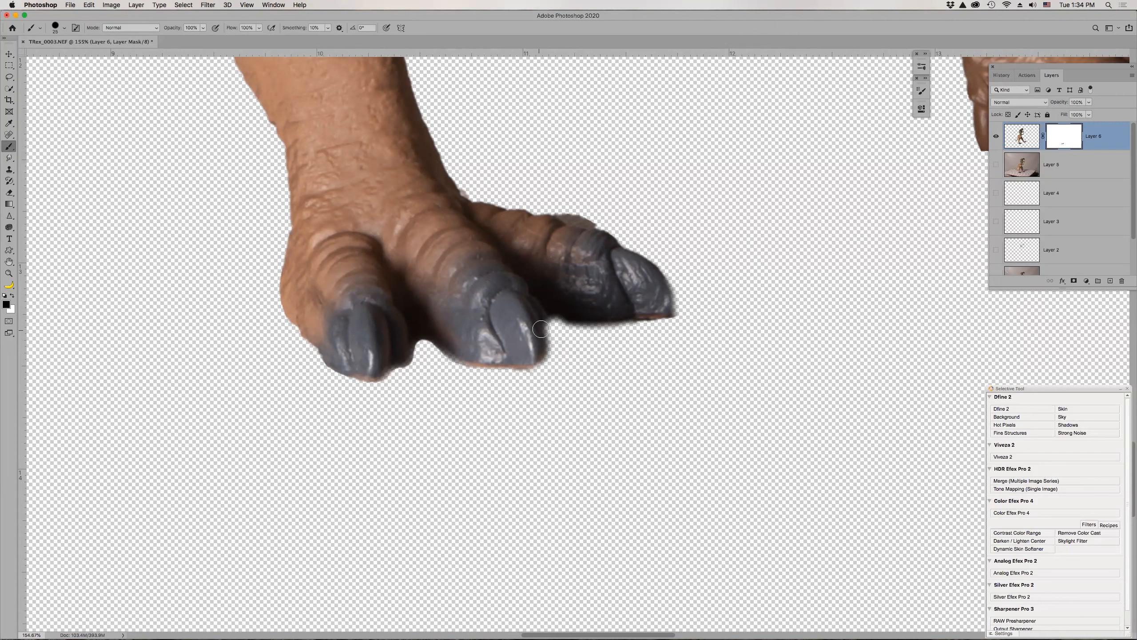
{"action": "mouse_move", "coordinate": [574, 331]}
{"action": "left_mouse_down"}
{"action": "mouse_move", "coordinate": [644, 329]}
{"action": "mouse_move", "coordinate": [553, 325]}
{"action": "mouse_move", "coordinate": [620, 341]}
{"action": "mouse_move", "coordinate": [670, 330]}
{"action": "mouse_move", "coordinate": [556, 342]}
{"action": "mouse_move", "coordinate": [545, 327]}
{"action": "mouse_move", "coordinate": [550, 364]}
{"action": "mouse_move", "coordinate": [548, 326]}
{"action": "left_mouse_up"}
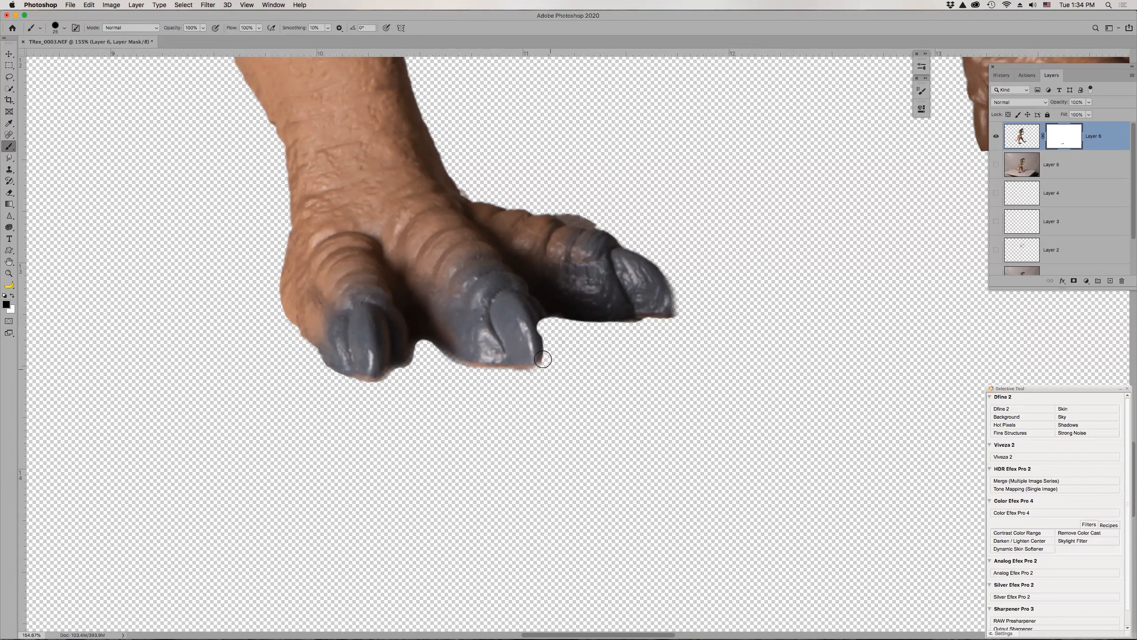
{"action": "key", "text": "x"}
{"action": "left_click_drag", "start_coordinate": [529, 323], "coordinate": [534, 345]}
- Smear the tips of the three claws downward on Layer 6's image with the Mixer Brush tool
{"action": "left_click", "coordinate": [14, 154]}
{"action": "right_click", "coordinate": [9, 160]}
{"action": "left_click", "coordinate": [45, 158]}
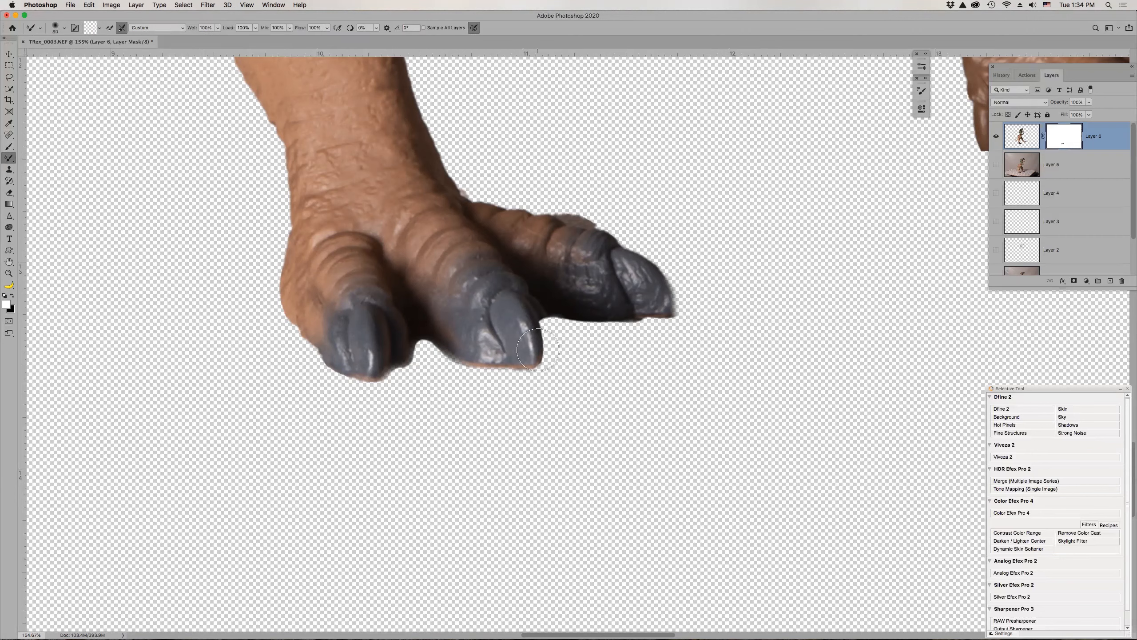
{"action": "left_click_drag", "start_coordinate": [533, 360], "coordinate": [532, 365]}
{"action": "left_click", "coordinate": [1024, 136]}
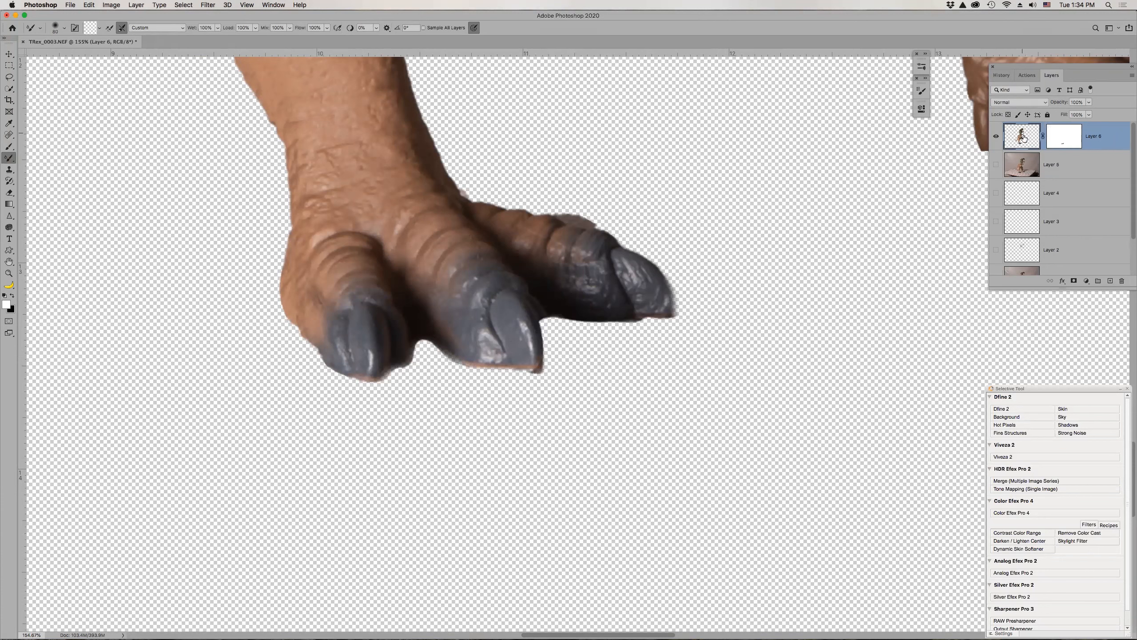
{"action": "left_click_drag", "start_coordinate": [528, 368], "coordinate": [531, 379]}
{"action": "left_click_drag", "start_coordinate": [675, 310], "coordinate": [675, 327]}
{"action": "left_click_drag", "start_coordinate": [368, 380], "coordinate": [371, 394]}
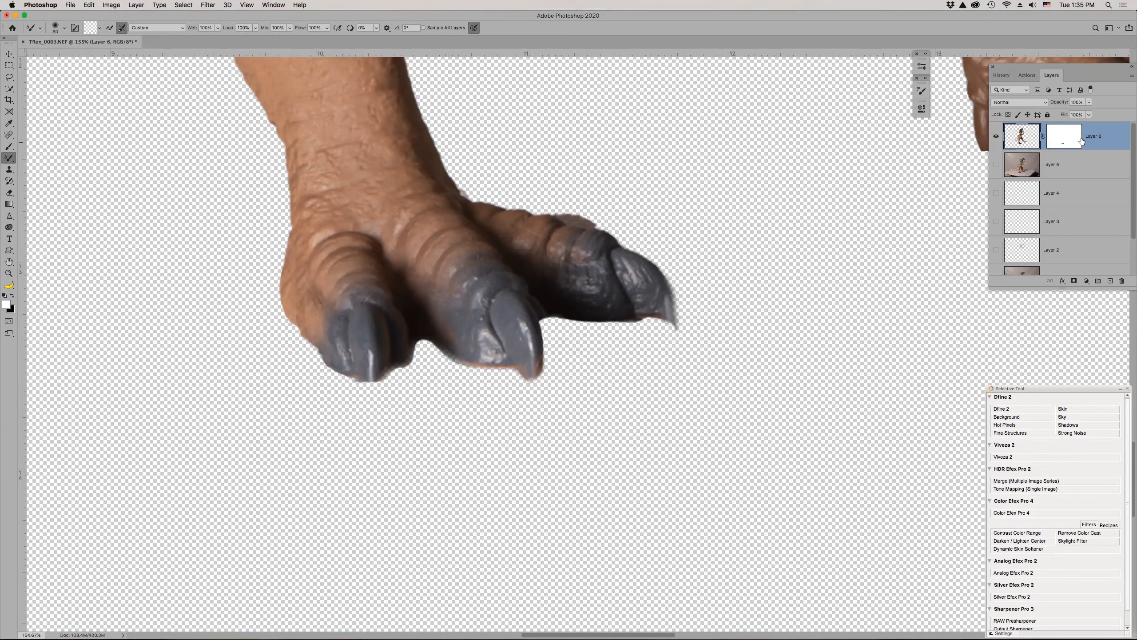
- Apply Layer 6's mask and extend the nearer foot's three claws into sharp points with the Mixer Brush
{"action": "left_click_drag", "start_coordinate": [1069, 136], "coordinate": [1122, 281]}
{"action": "left_click", "coordinate": [636, 205]}
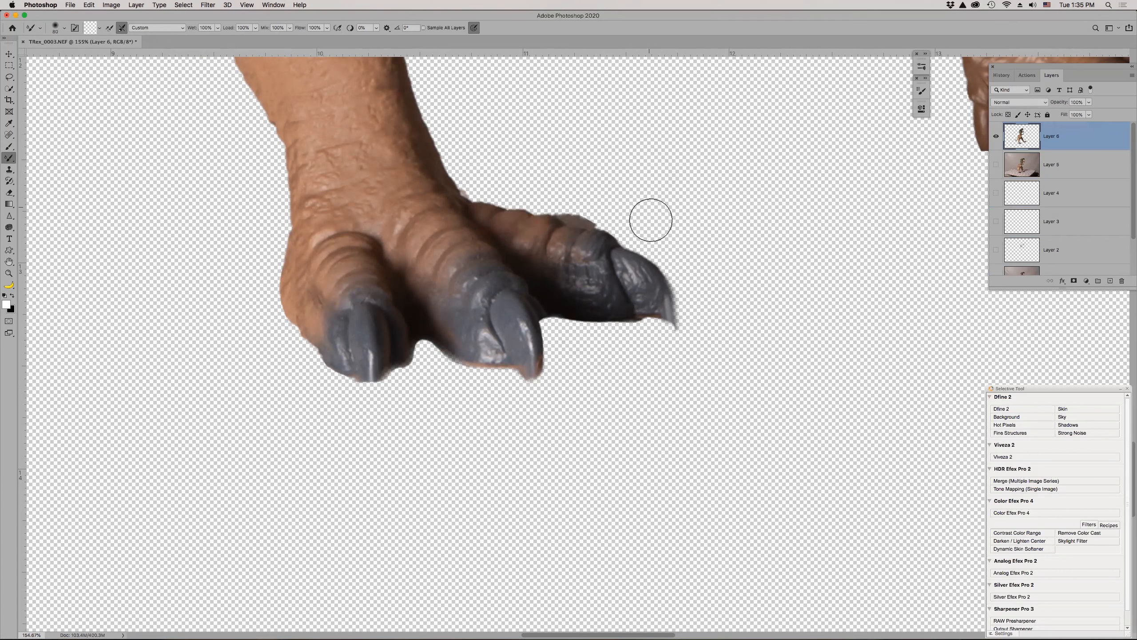
{"action": "left_click_drag", "start_coordinate": [365, 379], "coordinate": [371, 394]}
{"action": "left_click_drag", "start_coordinate": [533, 371], "coordinate": [531, 374]}
{"action": "mouse_move", "coordinate": [640, 323]}
{"action": "left_mouse_down"}
{"action": "mouse_move", "coordinate": [664, 307]}
{"action": "mouse_move", "coordinate": [674, 320]}
{"action": "mouse_move", "coordinate": [664, 307]}
{"action": "mouse_move", "coordinate": [676, 341]}
{"action": "mouse_move", "coordinate": [670, 320]}
{"action": "mouse_move", "coordinate": [661, 366]}
{"action": "mouse_move", "coordinate": [669, 302]}
{"action": "mouse_move", "coordinate": [656, 307]}
{"action": "mouse_move", "coordinate": [656, 293]}
{"action": "mouse_move", "coordinate": [658, 319]}
{"action": "left_mouse_up"}
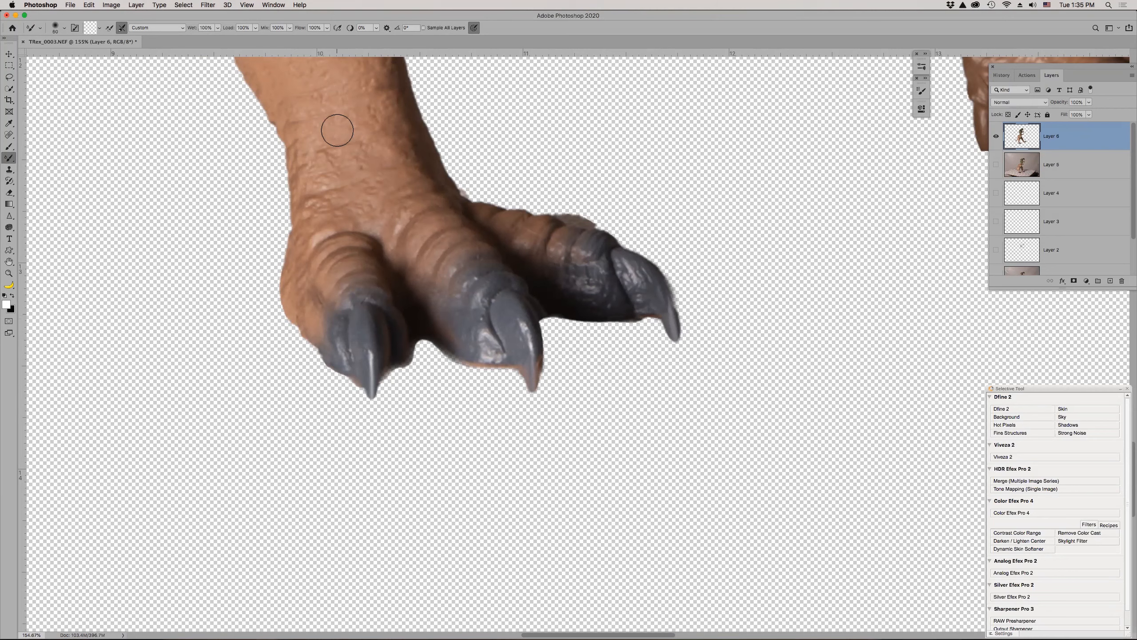
- Add a new layer mask to Layer 6 and mask out the leftover pale patch between the tail and the nearer leg in black
{"action": "left_click_drag", "start_coordinate": [361, 179], "coordinate": [417, 490]}
{"action": "left_click_drag", "start_coordinate": [382, 131], "coordinate": [451, 366]}
{"action": "left_click_drag", "start_coordinate": [333, 372], "coordinate": [330, 379]}
{"action": "key", "text": "super+z"}
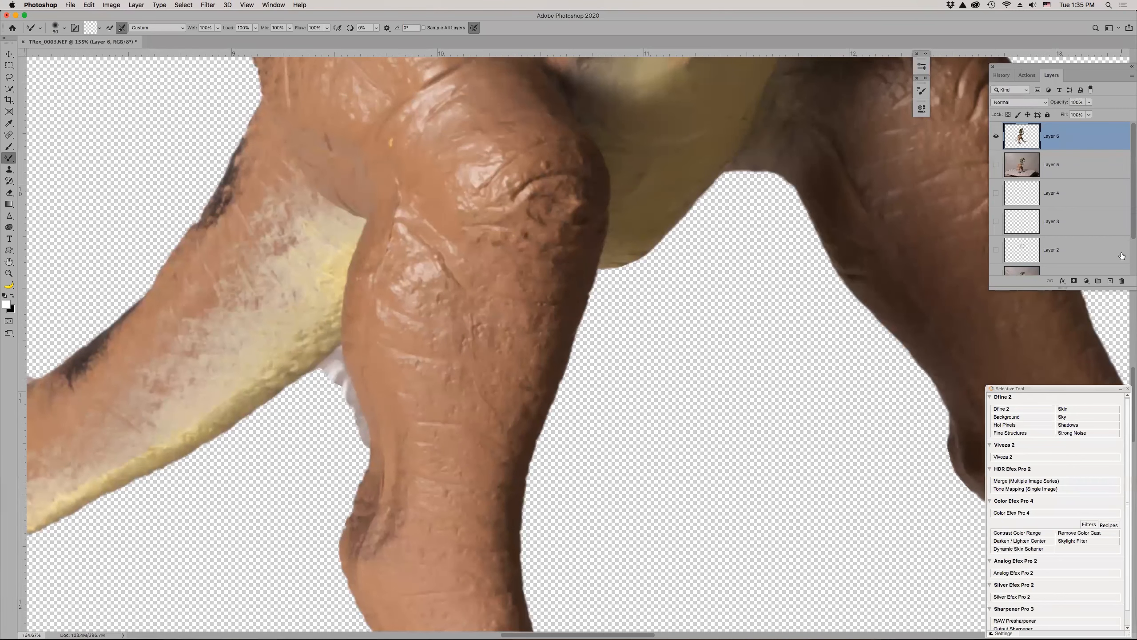
{"action": "left_click", "coordinate": [1076, 280]}
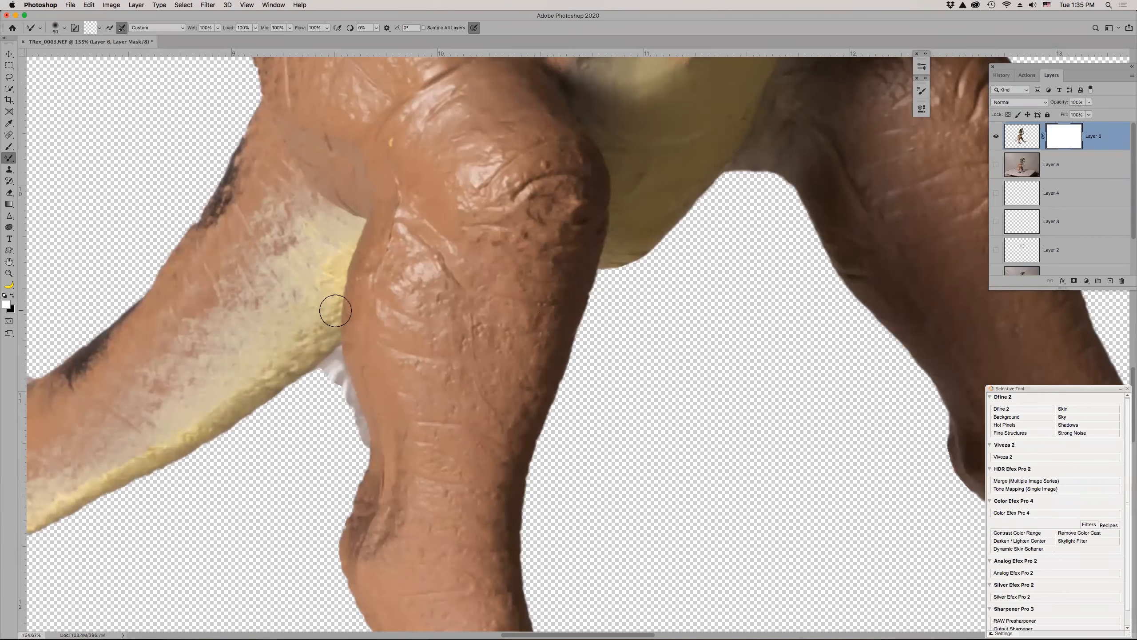
{"action": "key", "text": "b"}
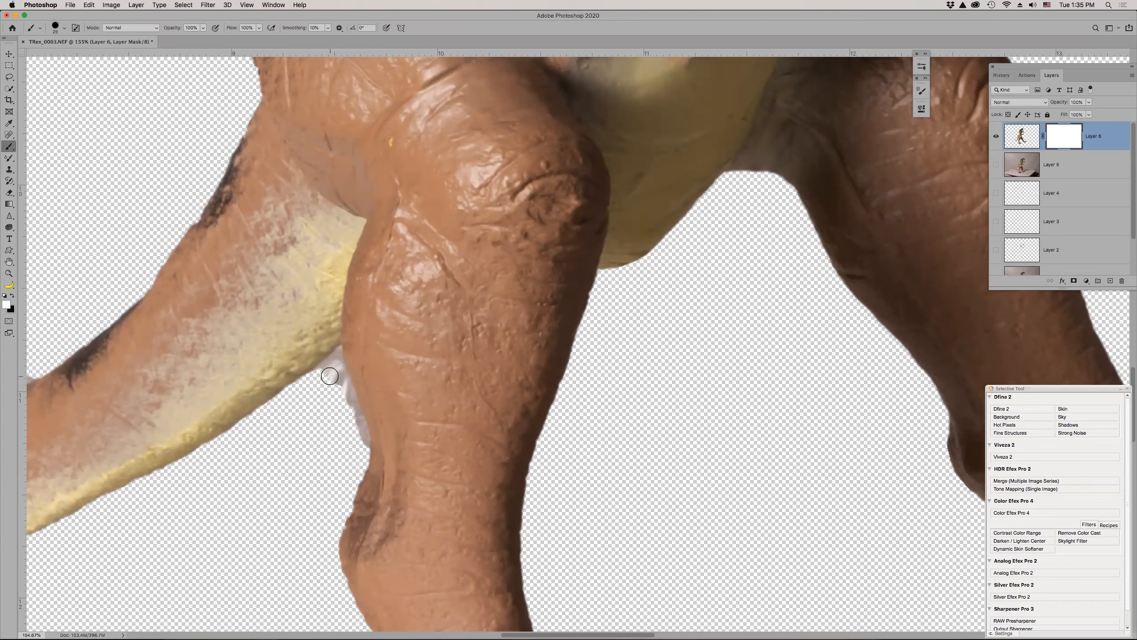
{"action": "key", "text": "x"}
{"action": "mouse_move", "coordinate": [333, 373]}
{"action": "left_mouse_down"}
{"action": "mouse_move", "coordinate": [330, 358]}
{"action": "mouse_move", "coordinate": [323, 376]}
{"action": "mouse_move", "coordinate": [334, 360]}
{"action": "mouse_move", "coordinate": [361, 449]}
{"action": "mouse_move", "coordinate": [351, 421]}
{"action": "left_mouse_up"}
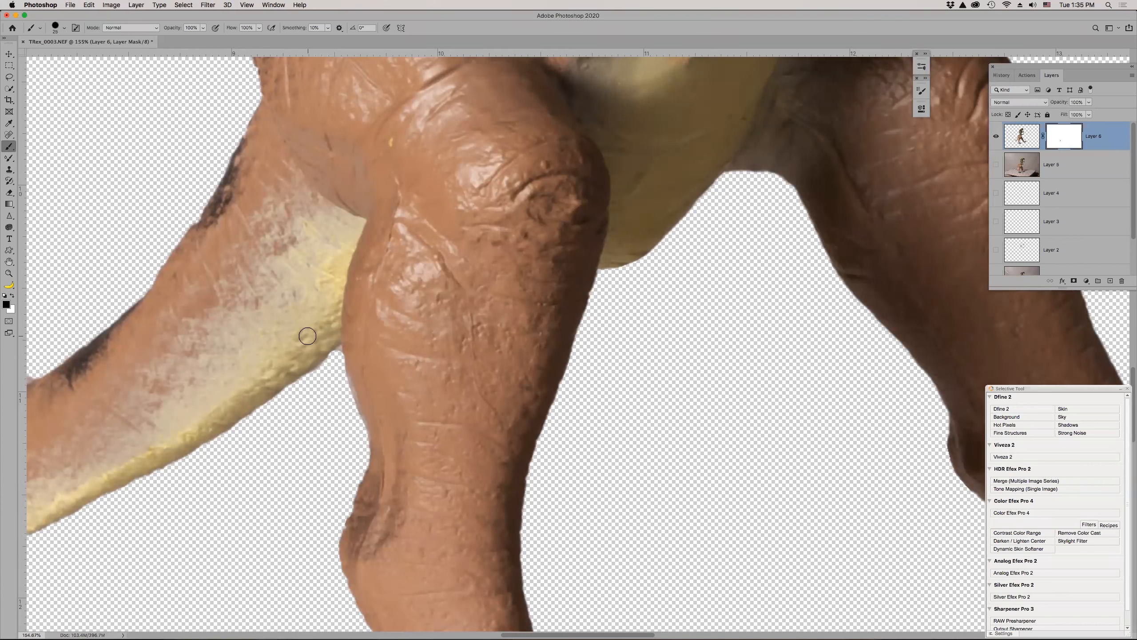
{"action": "key", "text": "bracketleft"}
{"action": "mouse_move", "coordinate": [334, 345]}
{"action": "left_mouse_down"}
{"action": "mouse_move", "coordinate": [314, 370]}
{"action": "mouse_move", "coordinate": [340, 344]}
{"action": "mouse_move", "coordinate": [326, 356]}
{"action": "left_mouse_up"}
{"action": "key", "text": "x"}
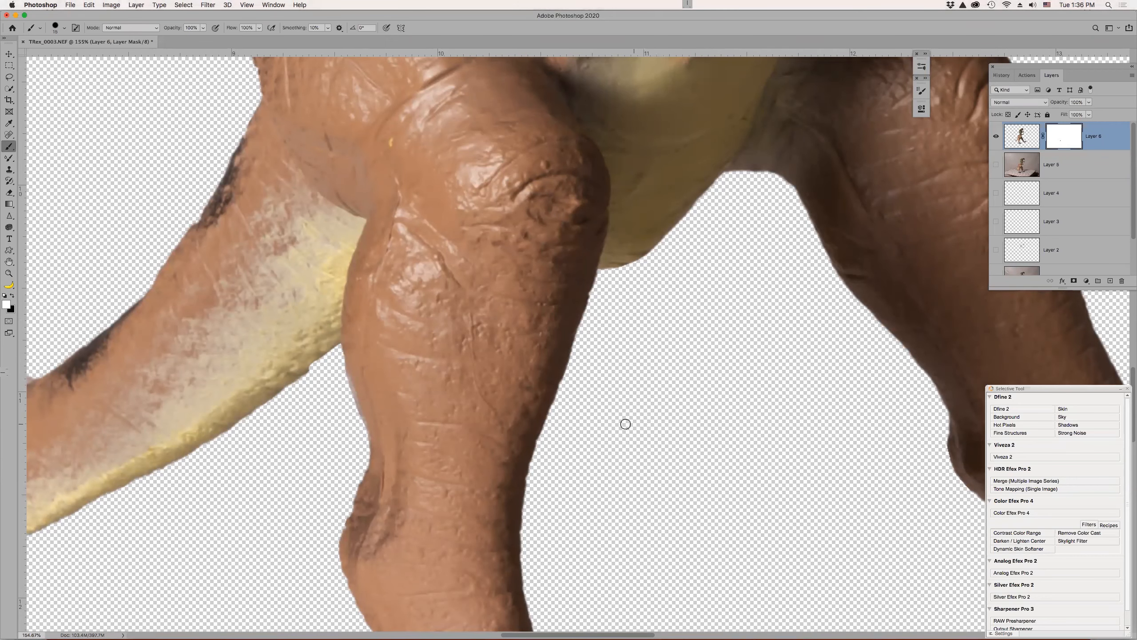
{"action": "key", "text": "super+0"}
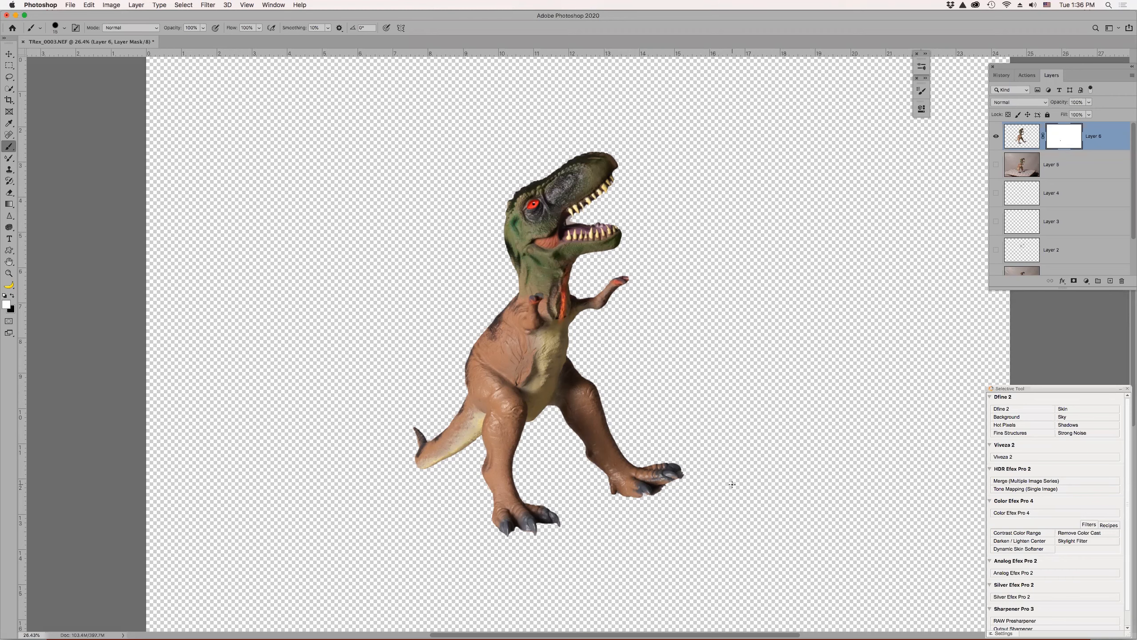
- Mask out the dark remnants between the farther foot's toes and beyond its claw tips in black on Layer 6's mask
{"action": "key", "text": "z"}
{"action": "left_click_drag", "start_coordinate": [599, 444], "coordinate": [726, 546]}
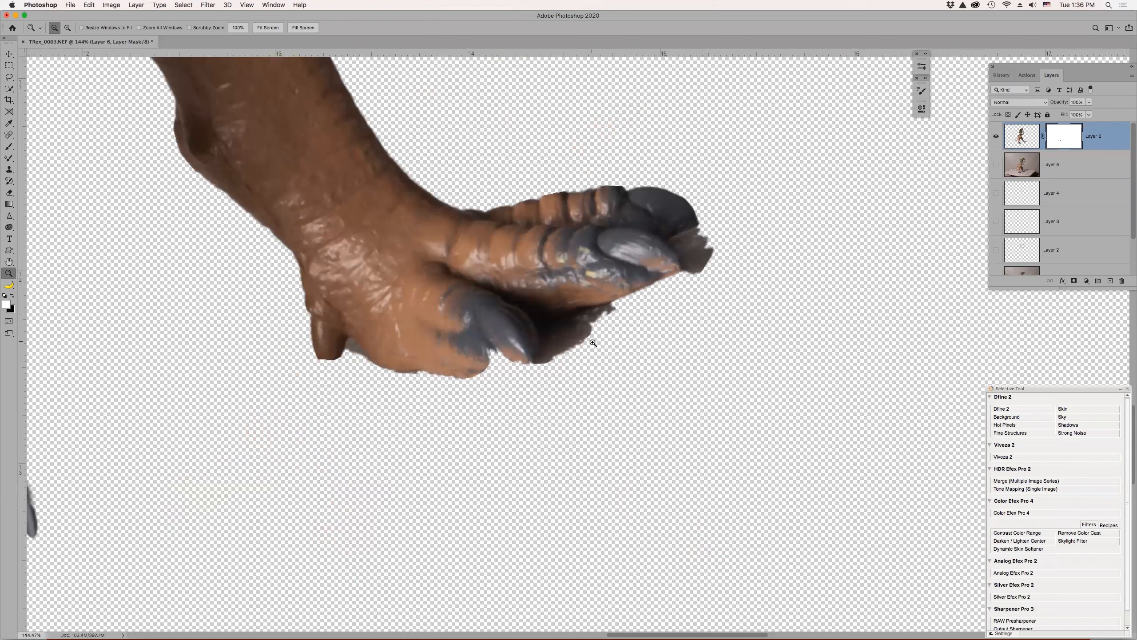
{"action": "key", "text": "b"}
{"action": "key", "text": "x"}
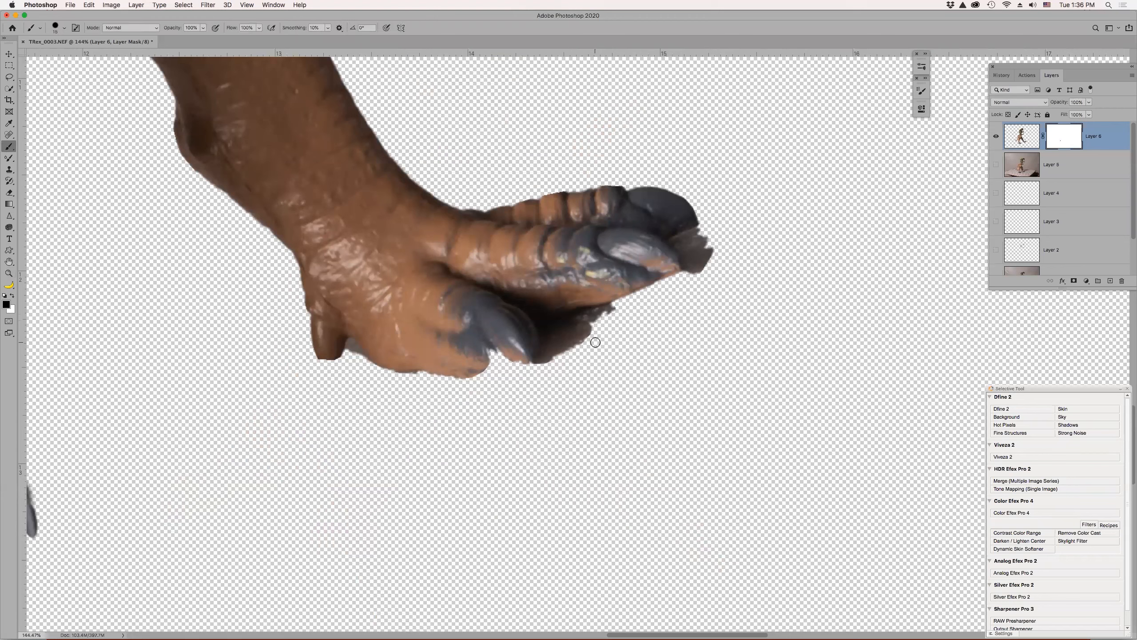
{"action": "mouse_move", "coordinate": [547, 315]}
{"action": "left_mouse_down"}
{"action": "mouse_move", "coordinate": [620, 310]}
{"action": "mouse_move", "coordinate": [548, 311]}
{"action": "mouse_move", "coordinate": [535, 324]}
{"action": "mouse_move", "coordinate": [526, 308]}
{"action": "mouse_move", "coordinate": [539, 366]}
{"action": "left_mouse_up"}
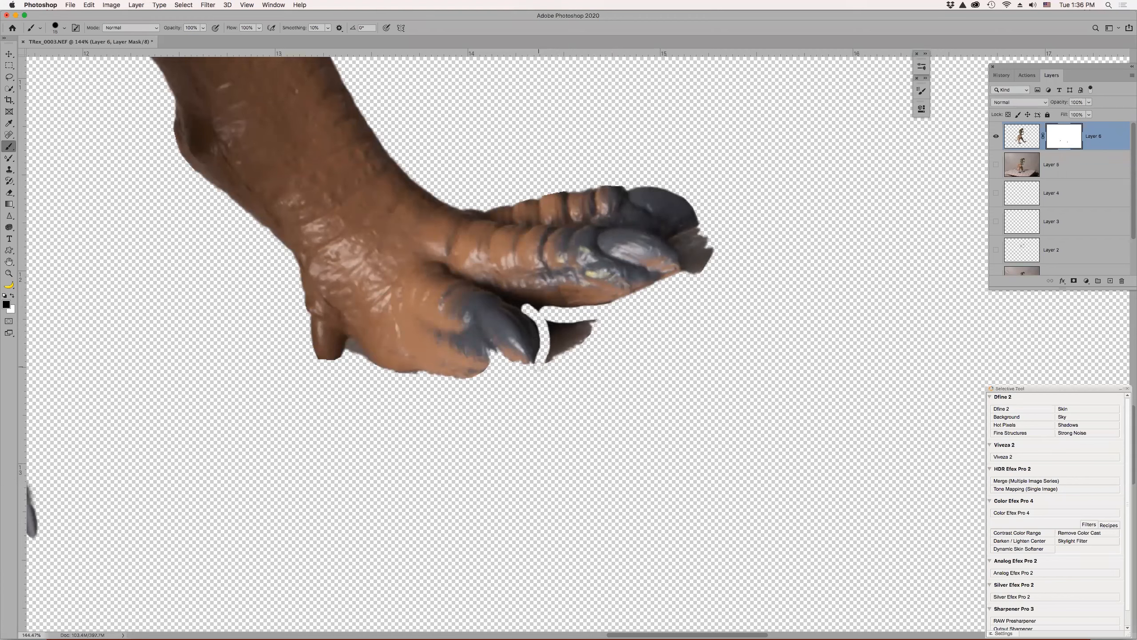
{"action": "mouse_move", "coordinate": [553, 324]}
{"action": "left_mouse_down"}
{"action": "mouse_move", "coordinate": [513, 300]}
{"action": "mouse_move", "coordinate": [593, 311]}
{"action": "left_mouse_up"}
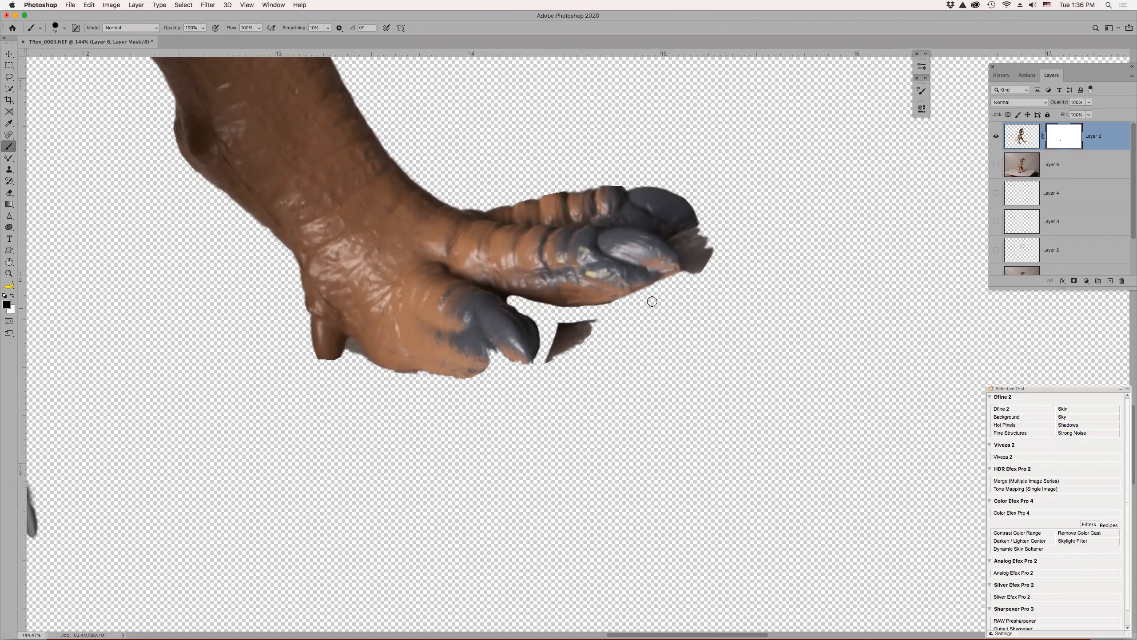
{"action": "mouse_move", "coordinate": [717, 258]}
{"action": "left_mouse_down"}
{"action": "mouse_move", "coordinate": [695, 271]}
{"action": "mouse_move", "coordinate": [689, 231]}
{"action": "mouse_move", "coordinate": [672, 241]}
{"action": "mouse_move", "coordinate": [708, 227]}
{"action": "mouse_move", "coordinate": [690, 252]}
{"action": "mouse_move", "coordinate": [680, 246]}
{"action": "mouse_move", "coordinate": [689, 273]}
{"action": "mouse_move", "coordinate": [677, 244]}
{"action": "mouse_move", "coordinate": [707, 248]}
{"action": "mouse_move", "coordinate": [692, 263]}
{"action": "mouse_move", "coordinate": [714, 251]}
{"action": "left_mouse_up"}
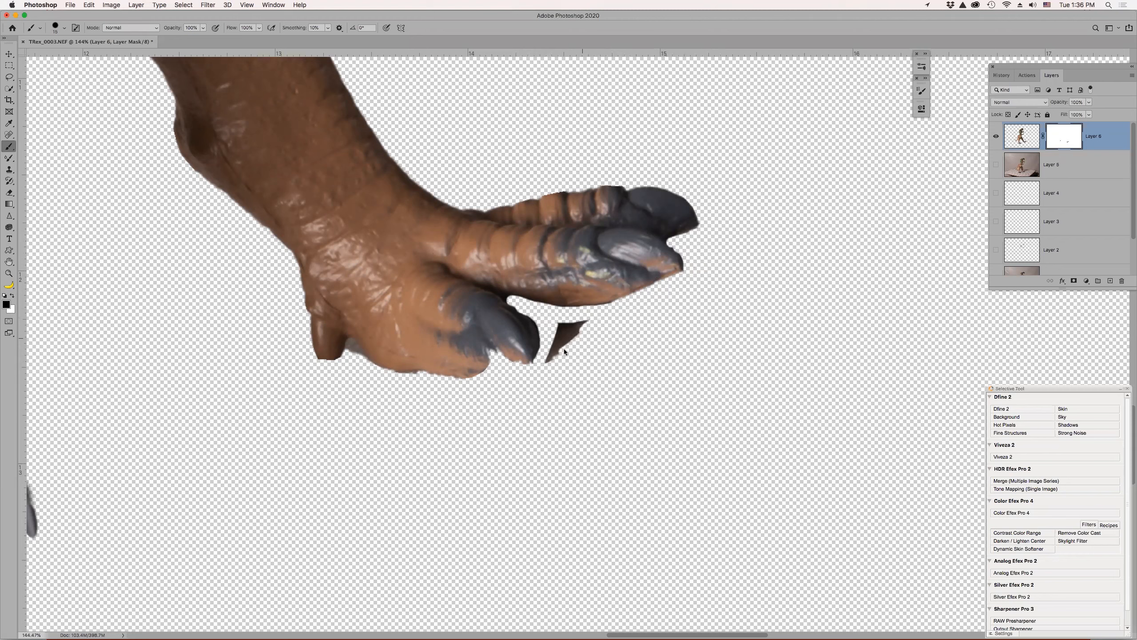
{"action": "left_click_drag", "start_coordinate": [568, 331], "coordinate": [570, 344]}
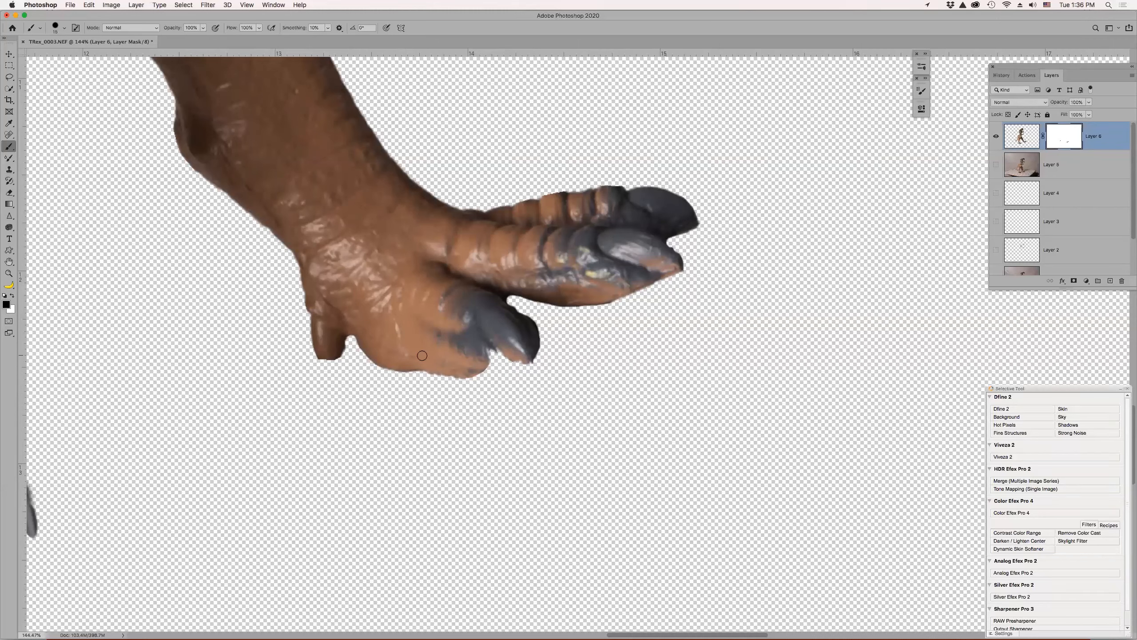
- Apply Layer 6's mask, then smear the farther foot's claws and heel spur and the nearer foot's middle claw into sharp points with the Mixer Brush
{"action": "left_click_drag", "start_coordinate": [1090, 141], "coordinate": [1120, 280]}
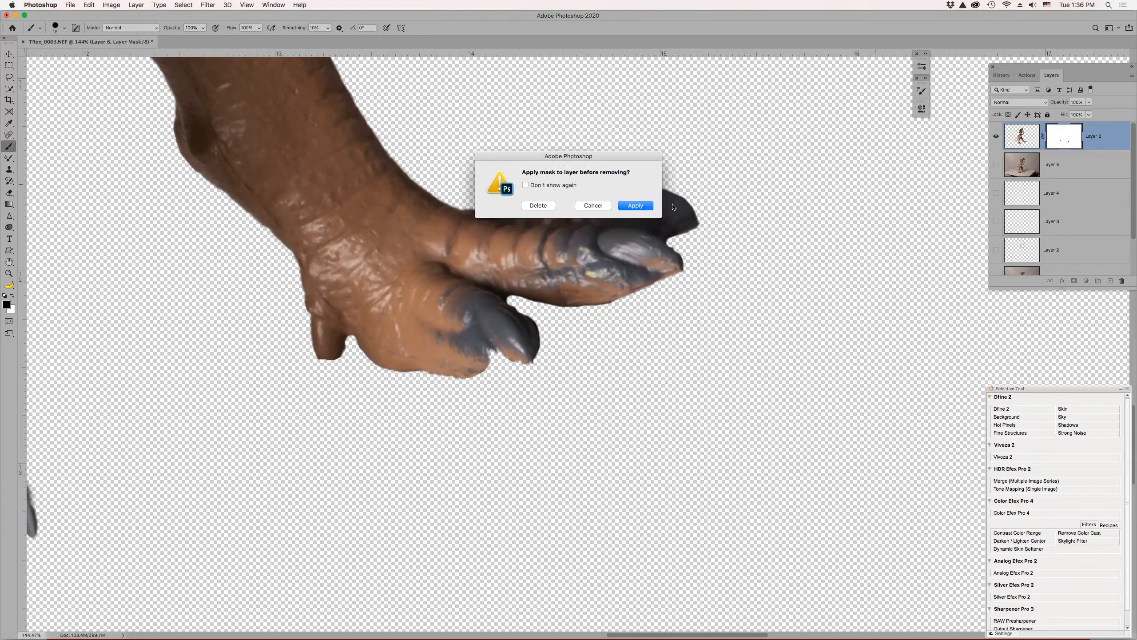
{"action": "left_click", "coordinate": [642, 205]}
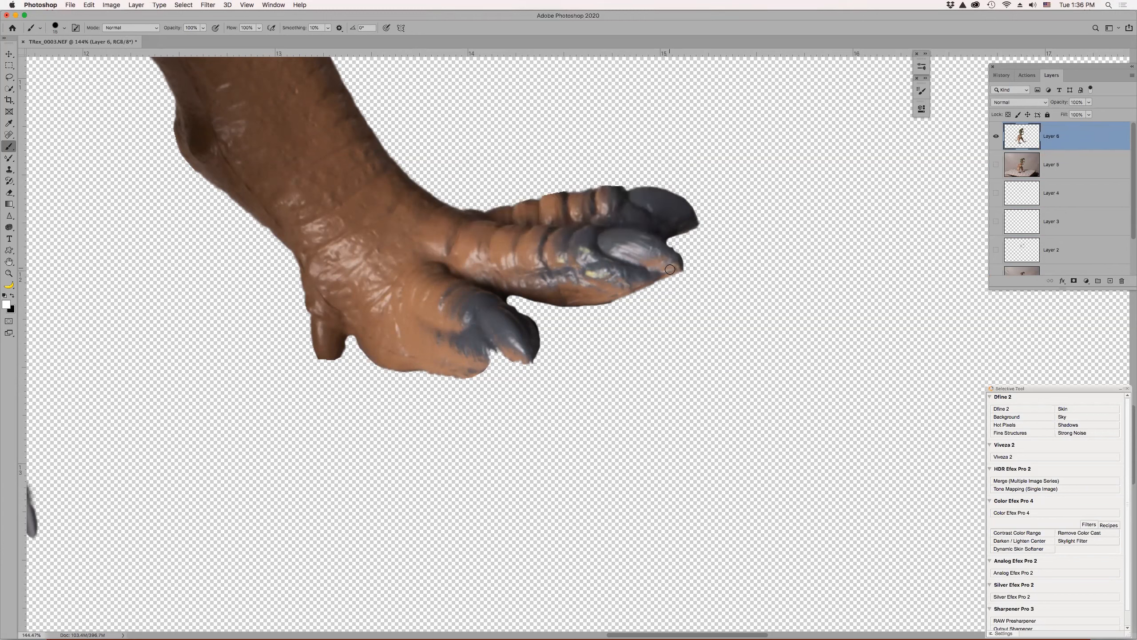
{"action": "key", "text": "shift+b"}
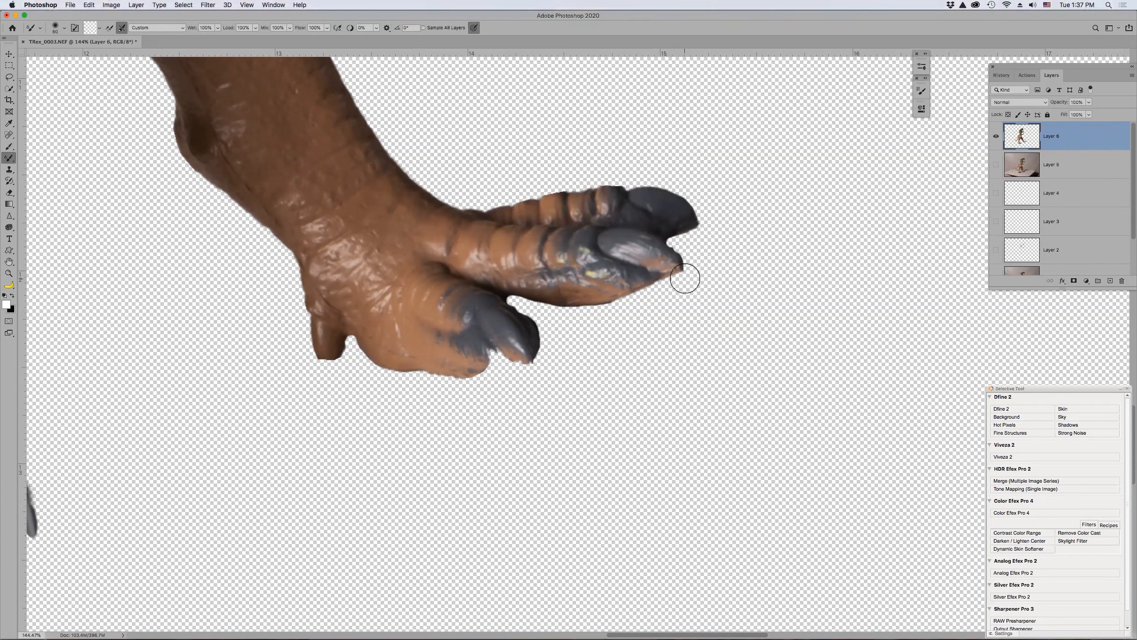
{"action": "left_click_drag", "start_coordinate": [679, 266], "coordinate": [683, 277]}
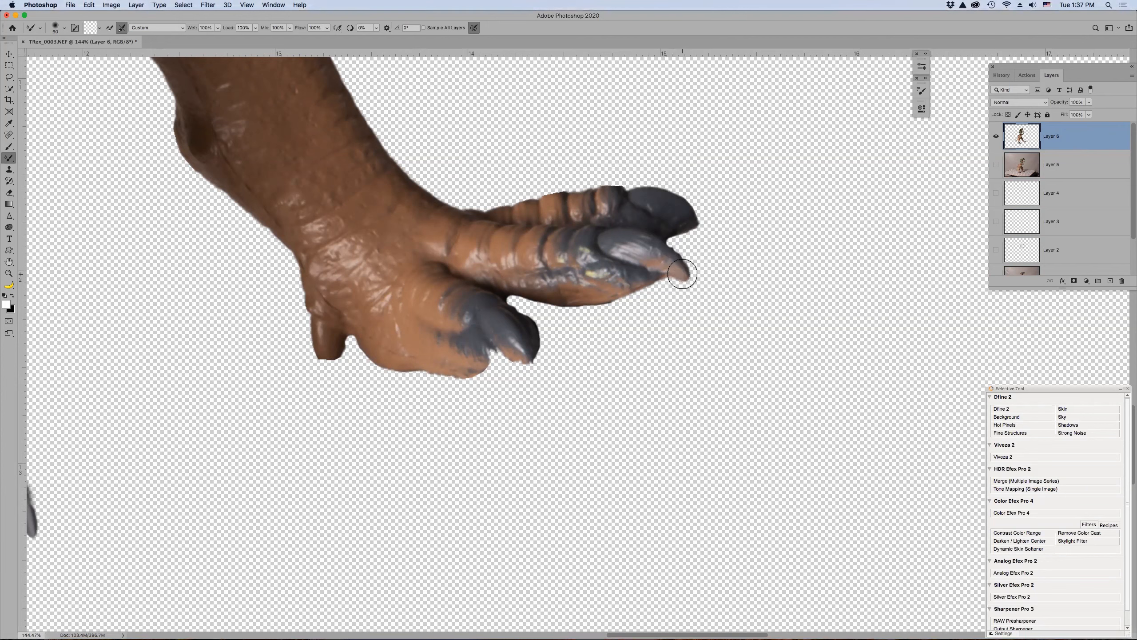
{"action": "left_click_drag", "start_coordinate": [690, 219], "coordinate": [696, 230]}
{"action": "mouse_move", "coordinate": [517, 349]}
{"action": "left_mouse_down"}
{"action": "mouse_move", "coordinate": [485, 344]}
{"action": "mouse_move", "coordinate": [515, 350]}
{"action": "mouse_move", "coordinate": [528, 376]}
{"action": "mouse_move", "coordinate": [525, 357]}
{"action": "mouse_move", "coordinate": [529, 385]}
{"action": "mouse_move", "coordinate": [515, 347]}
{"action": "mouse_move", "coordinate": [530, 395]}
{"action": "left_mouse_up"}
{"action": "left_click_drag", "start_coordinate": [332, 354], "coordinate": [346, 395]}
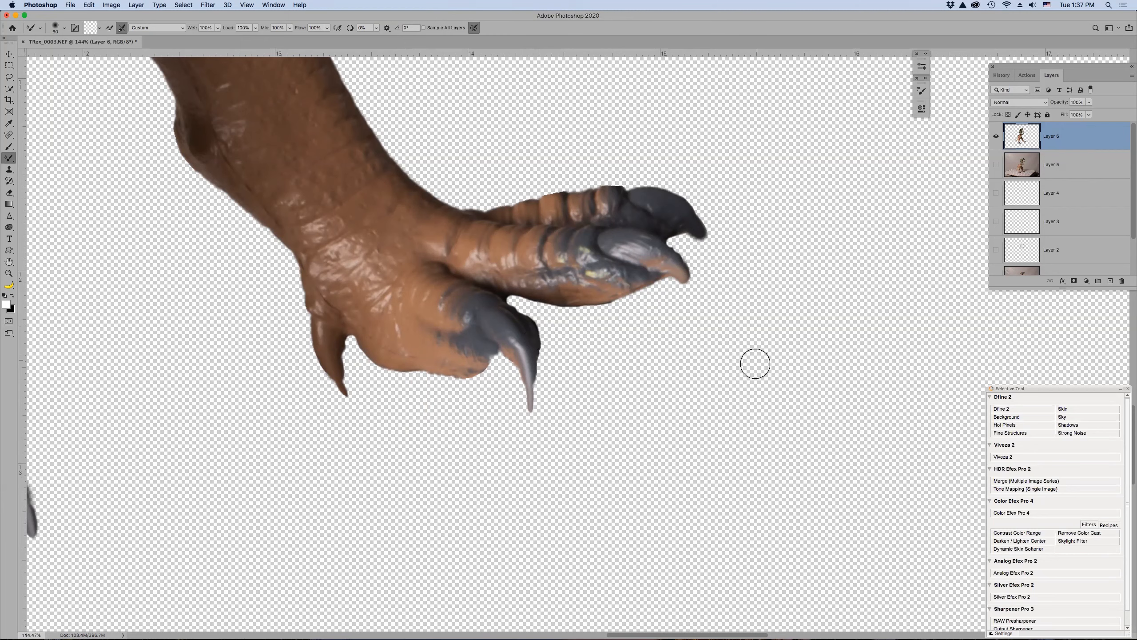
{"action": "key", "text": "super+0"}
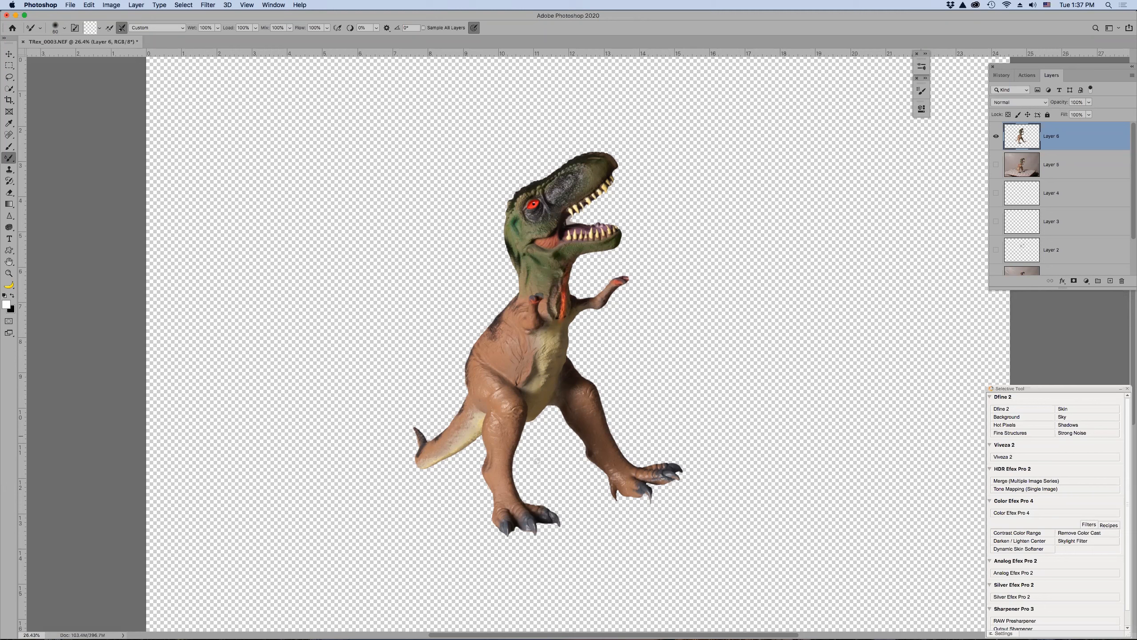
{"action": "mouse_move", "coordinate": [530, 534]}
{"action": "left_mouse_down"}
{"action": "mouse_move", "coordinate": [536, 541]}
{"action": "mouse_move", "coordinate": [559, 525]}
{"action": "mouse_move", "coordinate": [510, 541]}
{"action": "mouse_move", "coordinate": [532, 530]}
{"action": "mouse_move", "coordinate": [534, 543]}
{"action": "left_mouse_up"}
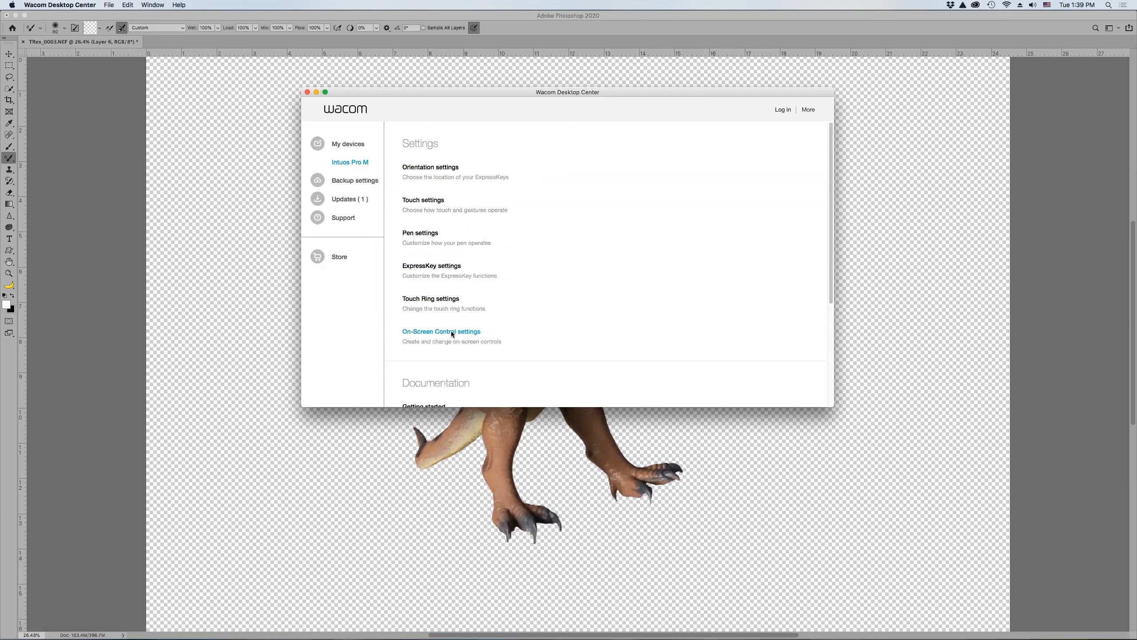
- View the Intuos Pro M touch settings from Wacom Desktop Center, close them and switch back to Photoshop
{"action": "left_click", "coordinate": [431, 202]}
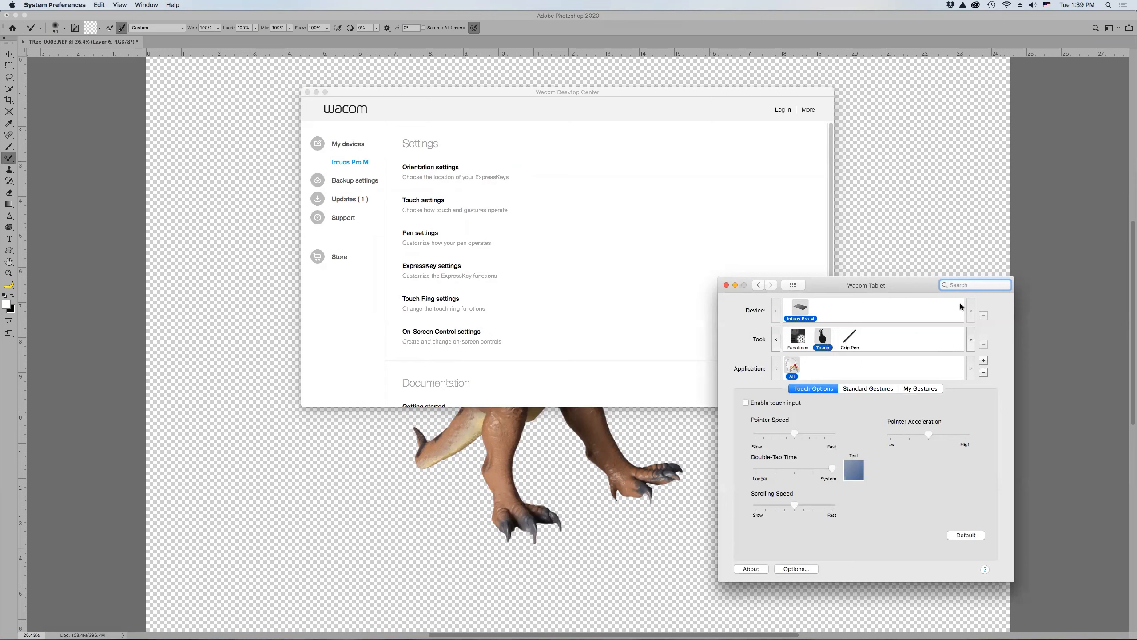
{"action": "left_click", "coordinate": [730, 285]}
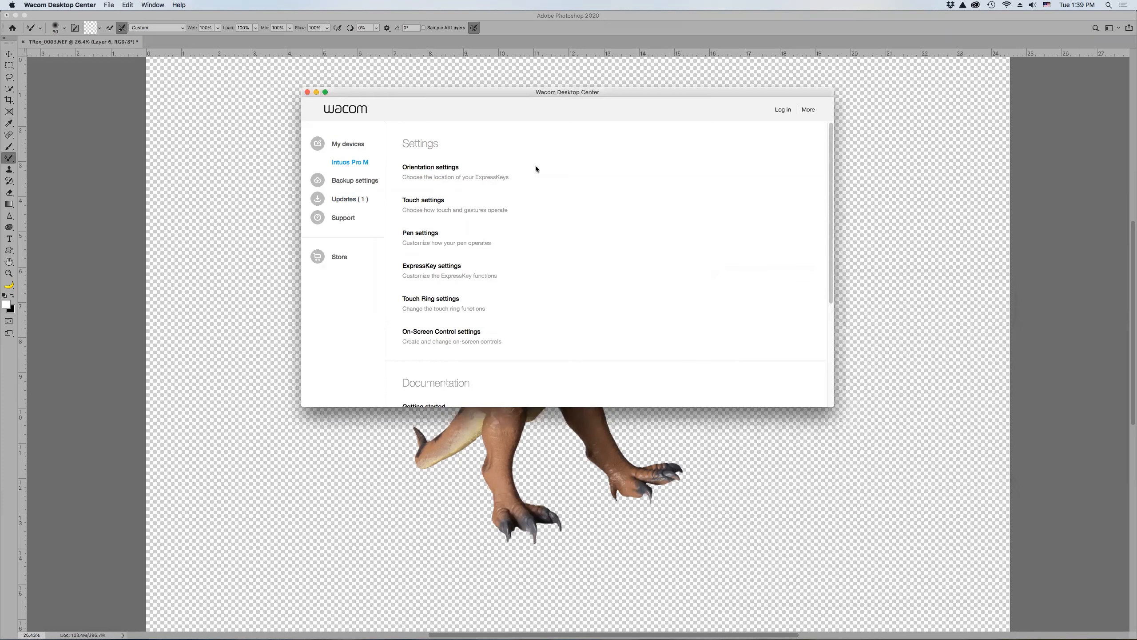
{"action": "left_click", "coordinate": [307, 92]}
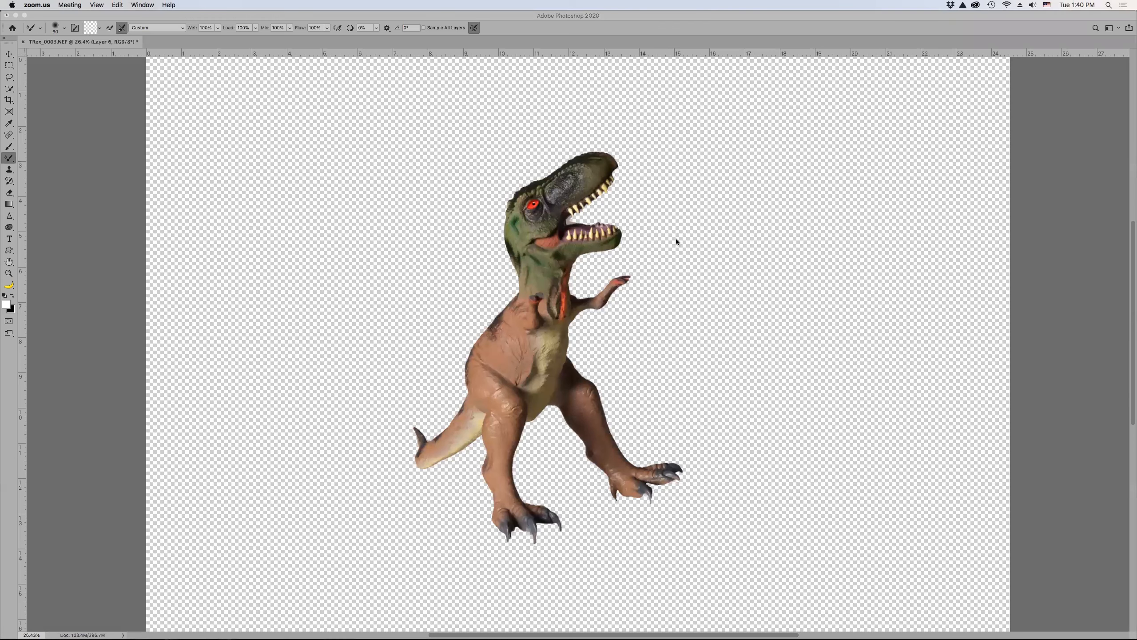
{"action": "left_click", "coordinate": [676, 242]}
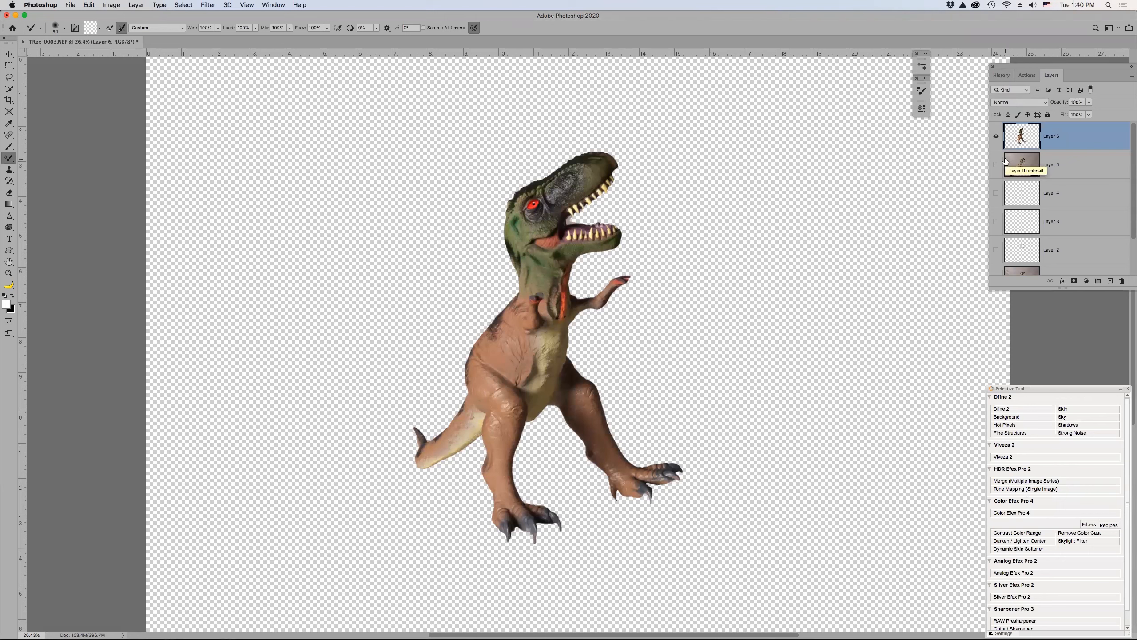
- Duplicate Layer 6 and lasso the dinosaur's brown flank and upper thigh on the copy
{"action": "key", "text": "super+j"}
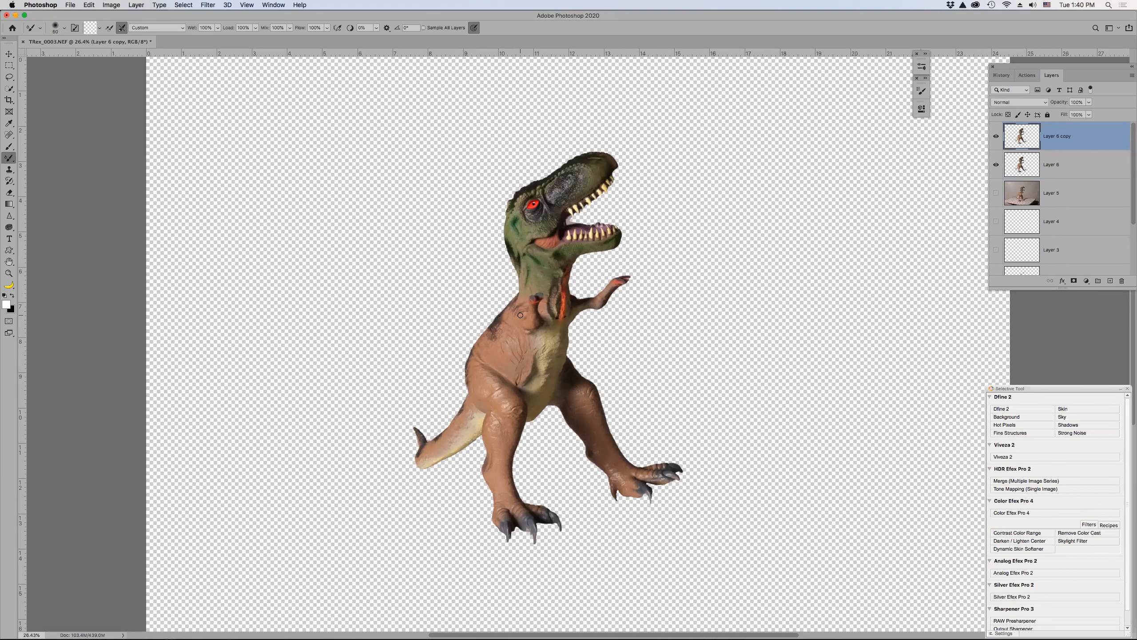
{"action": "key", "text": "l"}
{"action": "mouse_move", "coordinate": [497, 326]}
{"action": "left_mouse_down"}
{"action": "mouse_move", "coordinate": [468, 382]}
{"action": "mouse_move", "coordinate": [482, 416]}
{"action": "mouse_move", "coordinate": [506, 432]}
{"action": "mouse_move", "coordinate": [535, 402]}
{"action": "mouse_move", "coordinate": [519, 309]}
{"action": "left_mouse_up"}
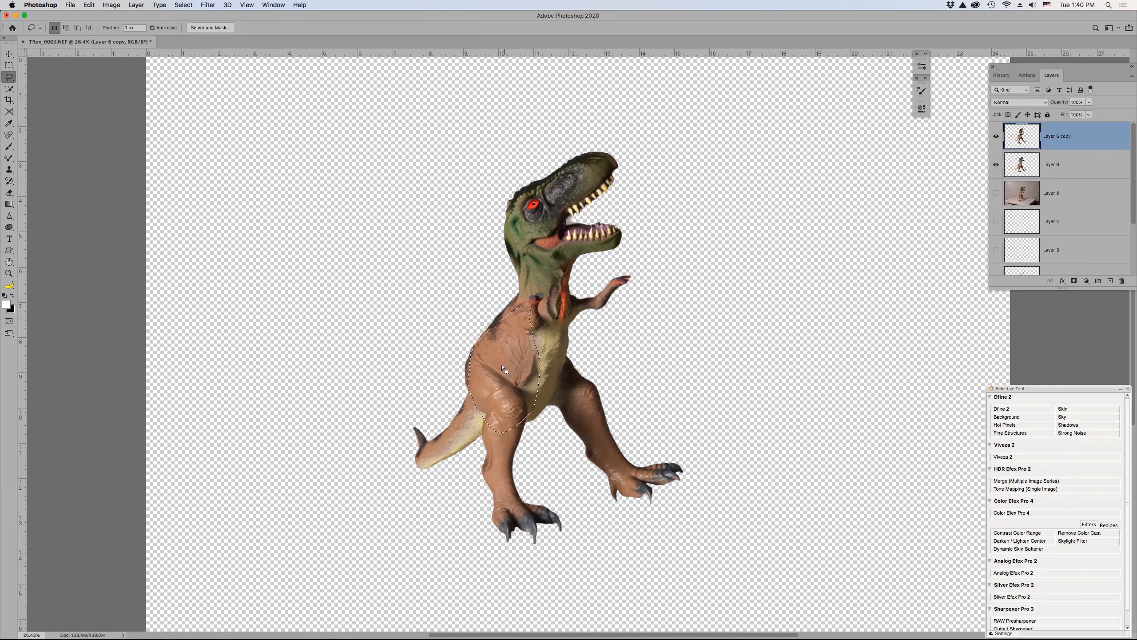
- Set the foreground color to a dark green sampled from the dinosaur's neck
{"action": "left_click", "coordinate": [7, 307]}
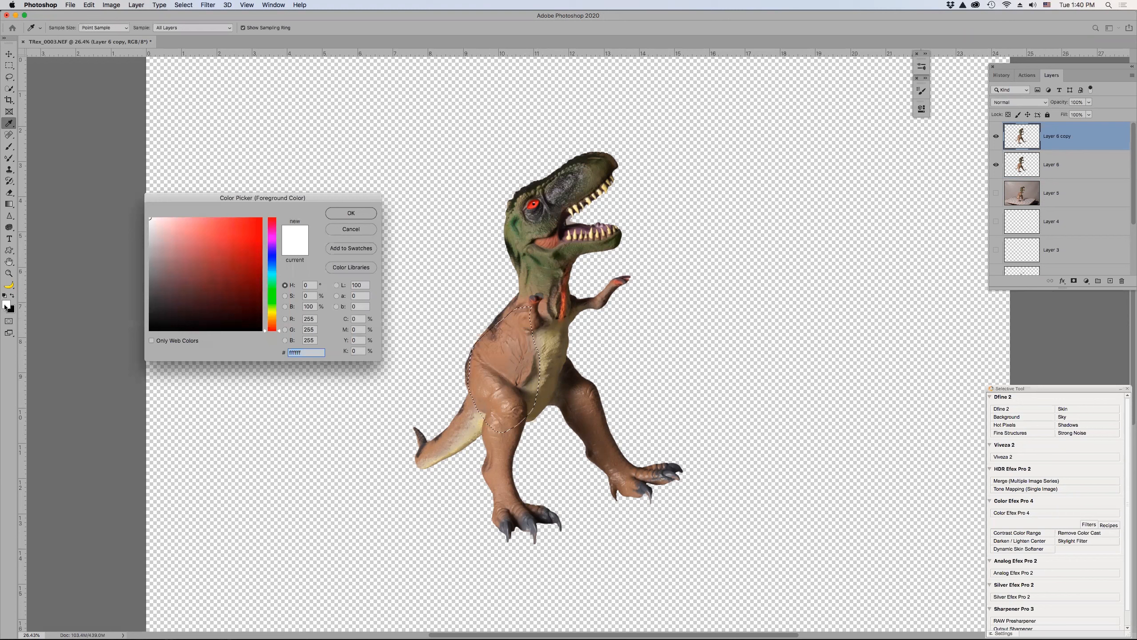
{"action": "left_click", "coordinate": [519, 221]}
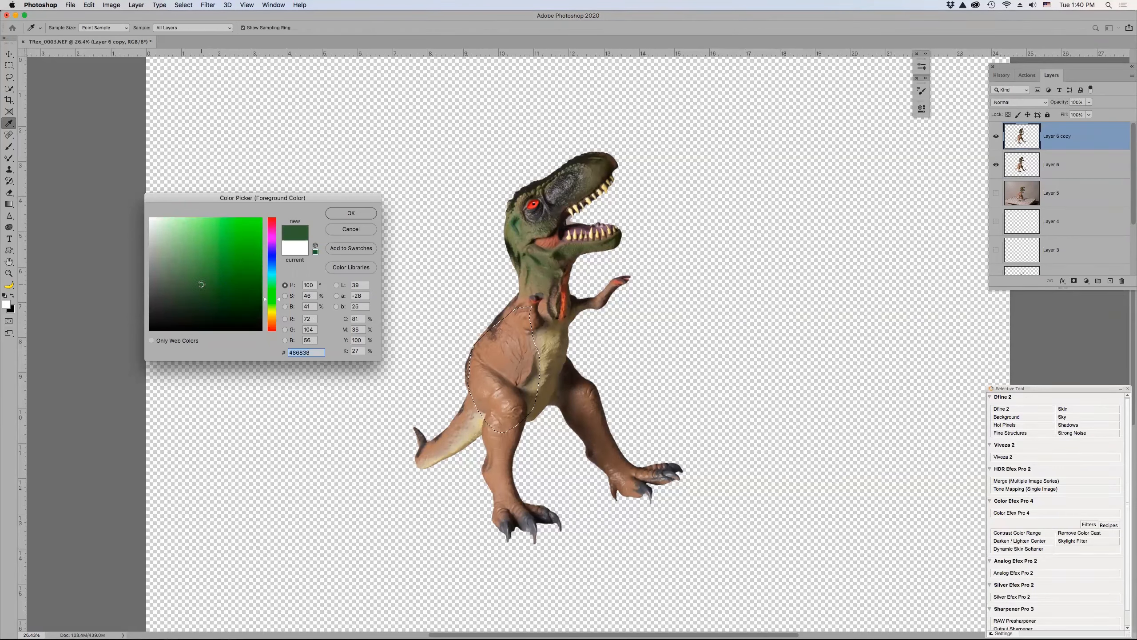
{"action": "left_click", "coordinate": [351, 213]}
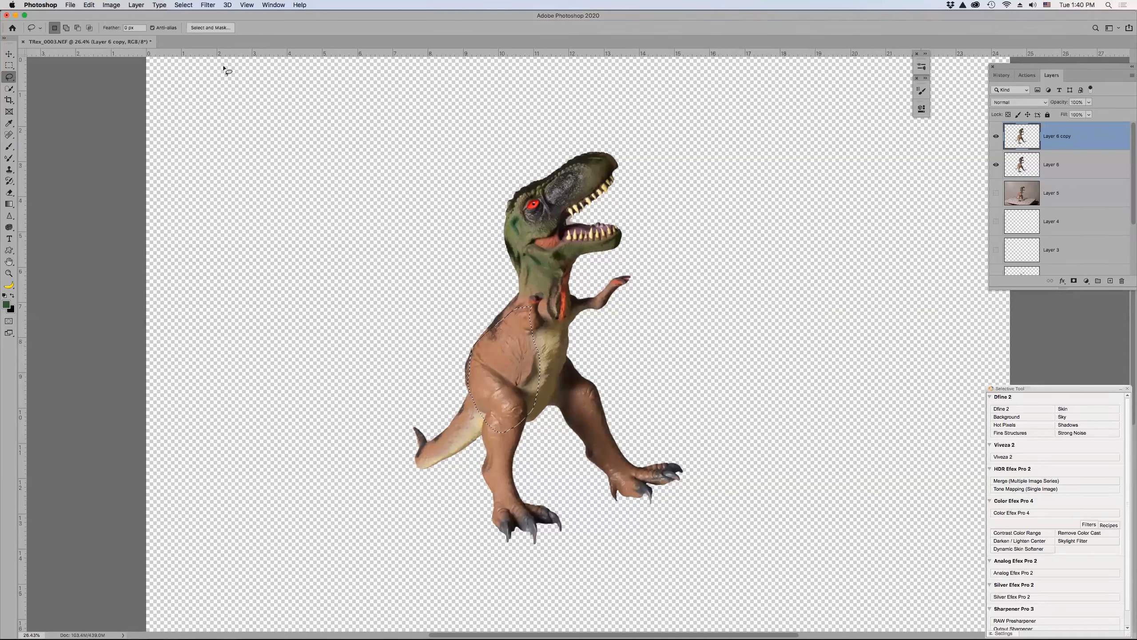
- Fill the selected flank with a custom green sampled from the neck, in Normal mode at 100% opacity
{"action": "left_click", "coordinate": [89, 5]}
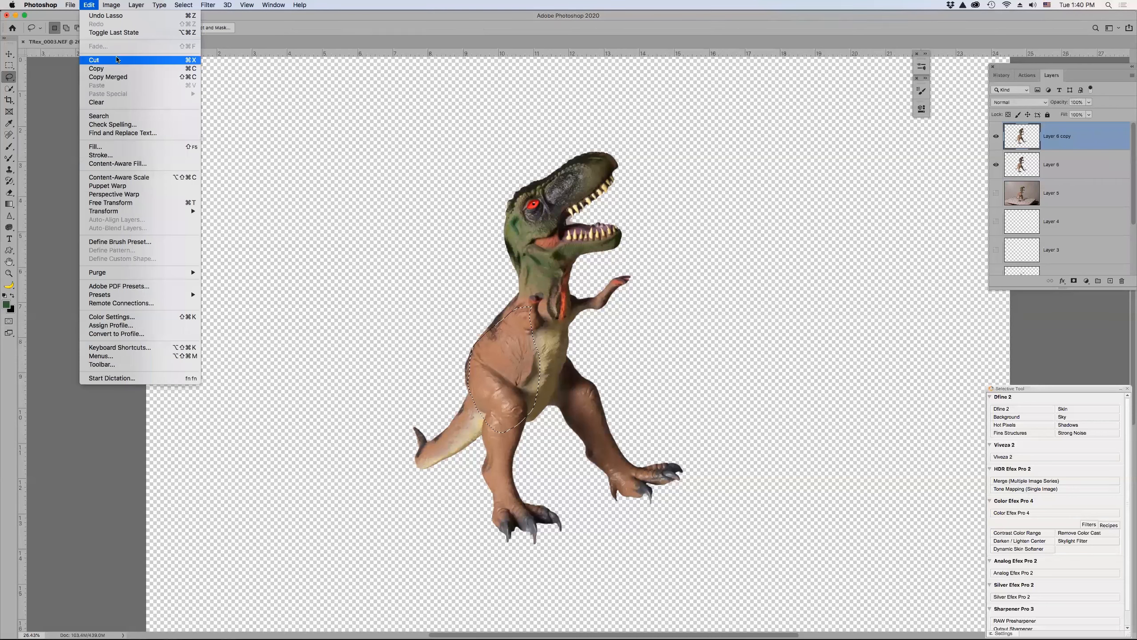
{"action": "left_click", "coordinate": [123, 148]}
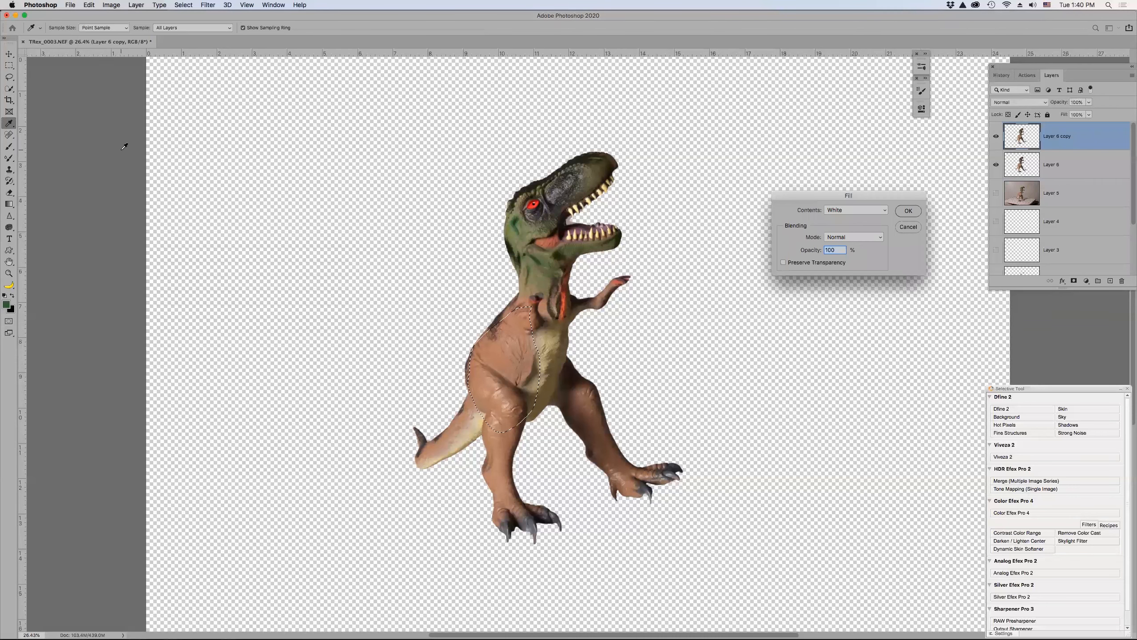
{"action": "left_click", "coordinate": [886, 210]}
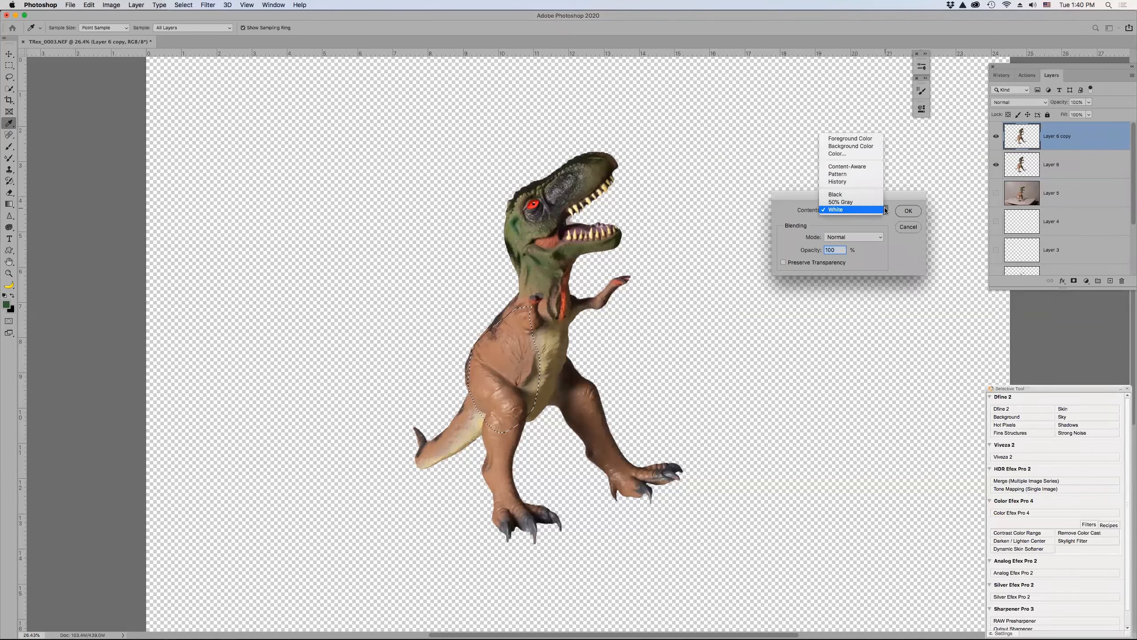
{"action": "left_click", "coordinate": [860, 154]}
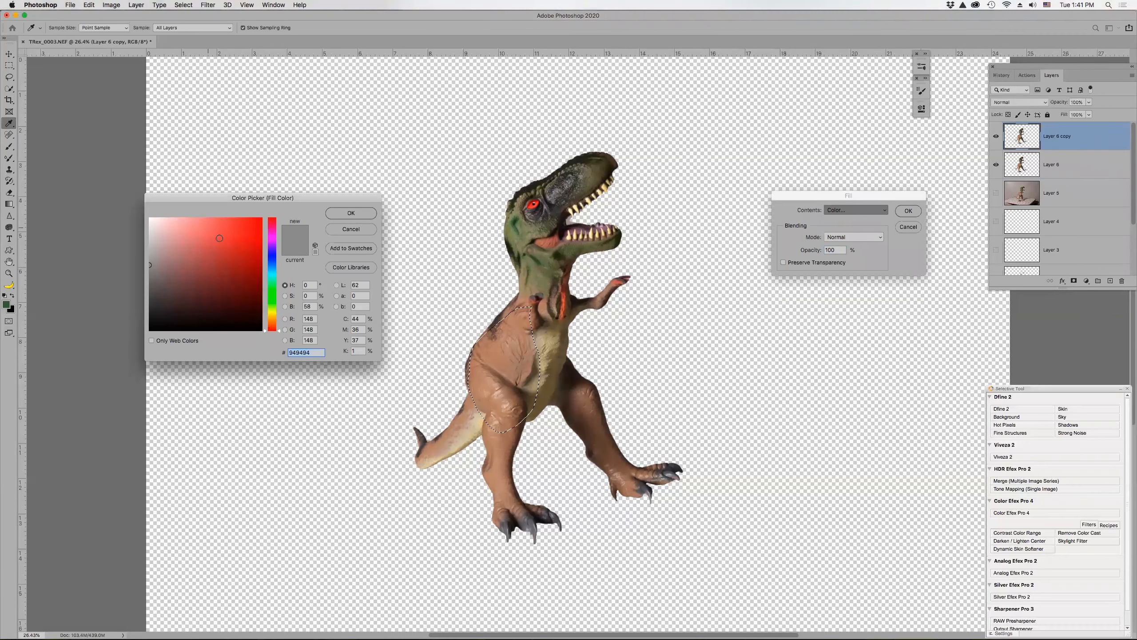
{"action": "left_click", "coordinate": [520, 225]}
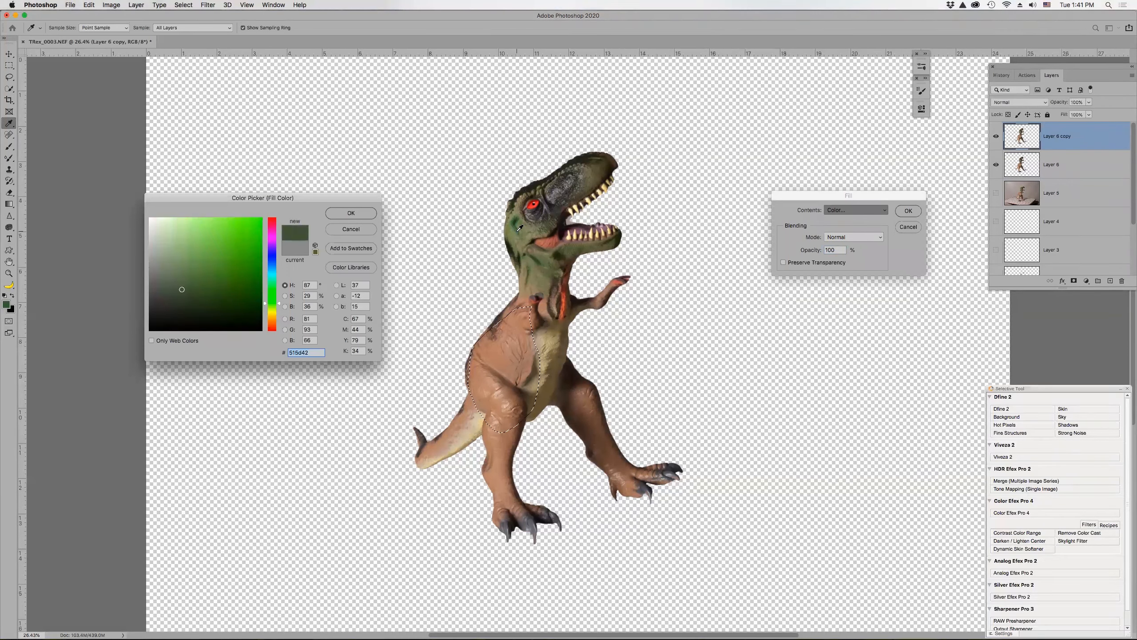
{"action": "left_click", "coordinate": [343, 213]}
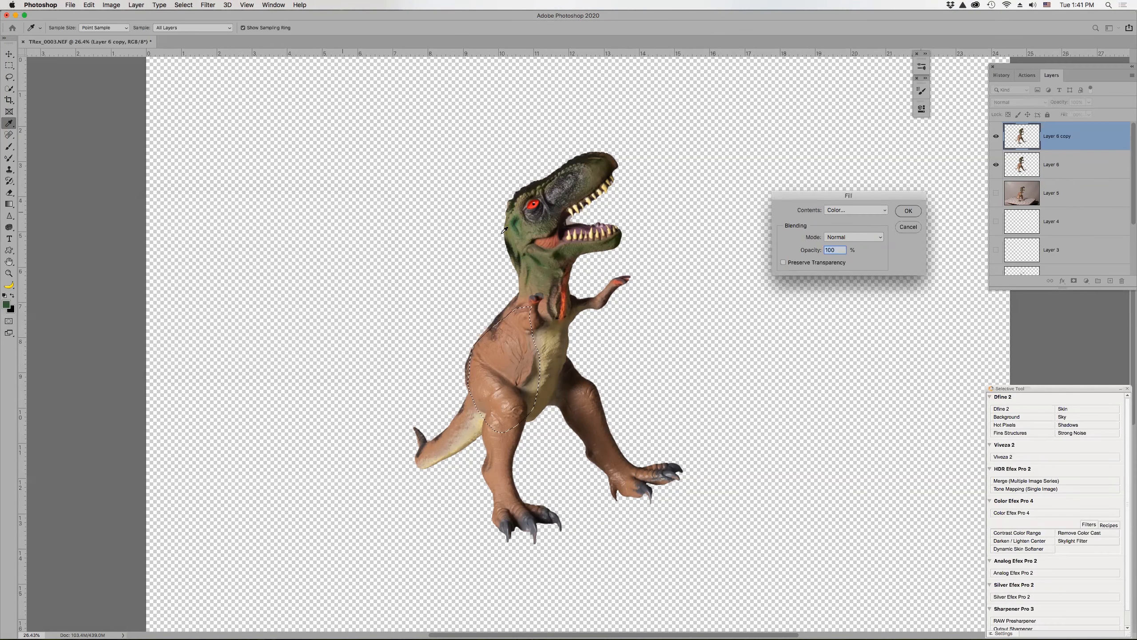
{"action": "left_click", "coordinate": [909, 210]}
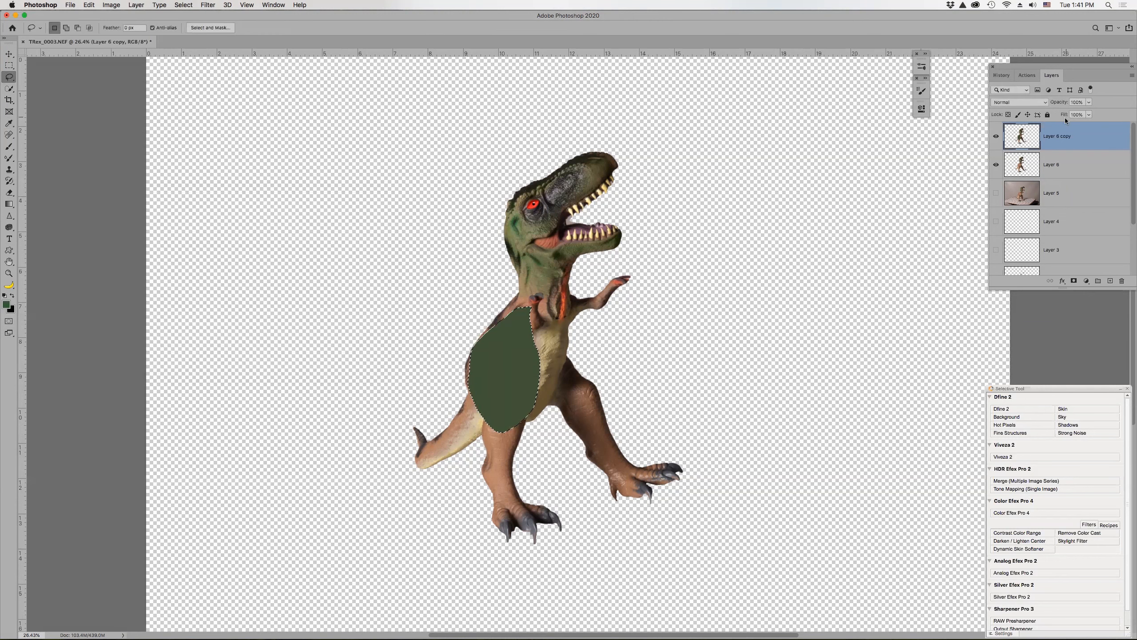
- Blend the green fill by setting Layer 6 copy to Color mode at slightly reduced opacity without a selection, and compare it hidden and shown
{"action": "left_click", "coordinate": [1029, 102]}
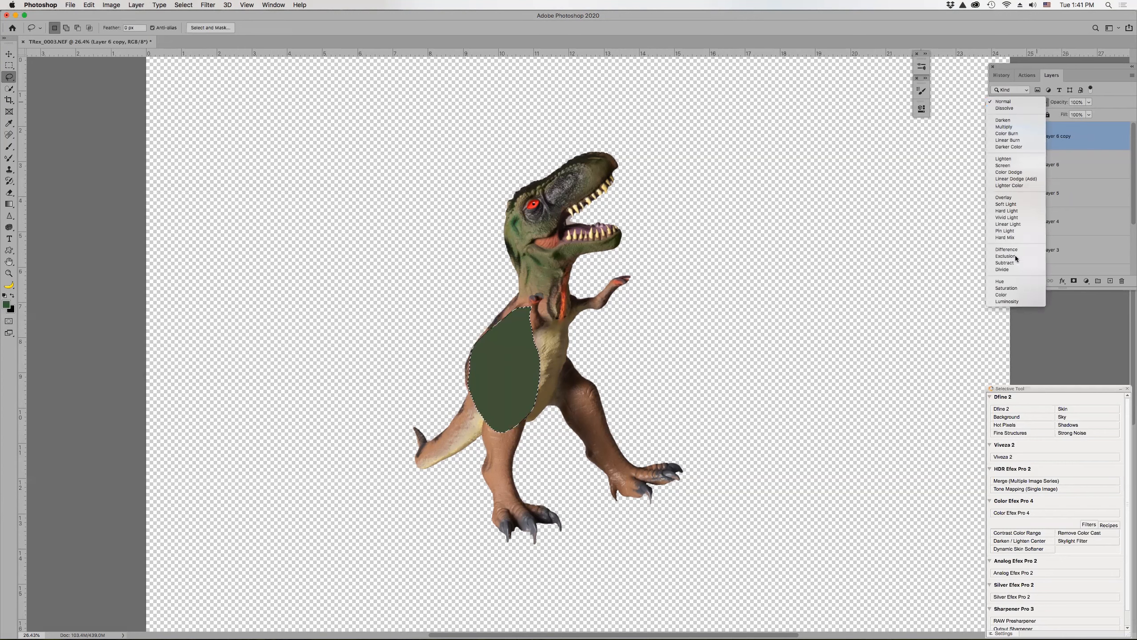
{"action": "left_click", "coordinate": [1003, 295]}
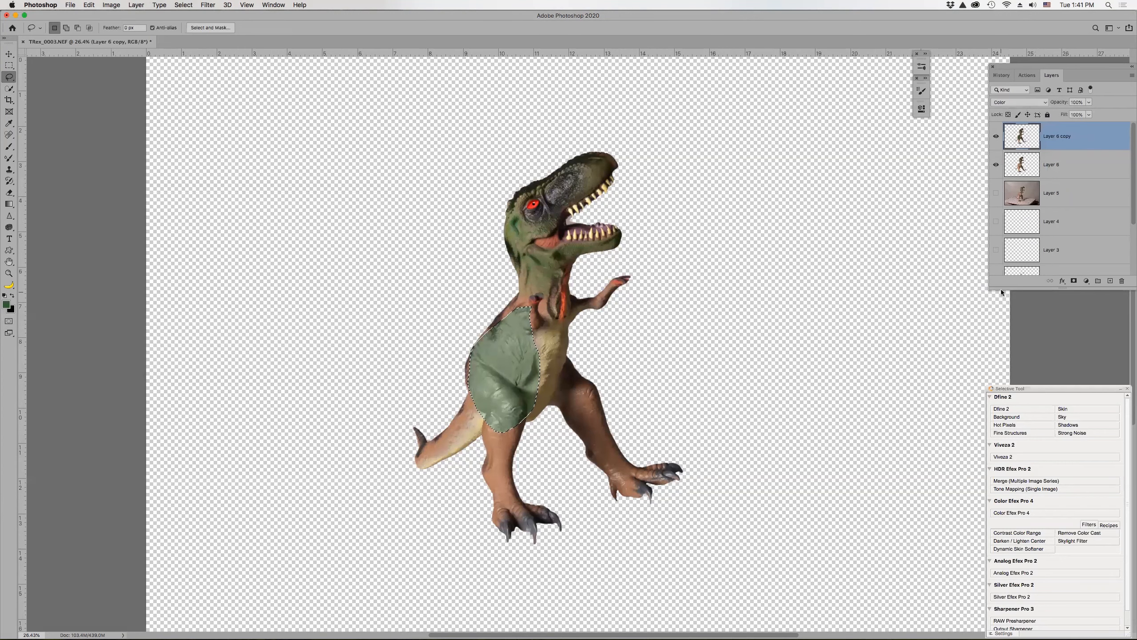
{"action": "key", "text": "super+d"}
{"action": "left_click_drag", "start_coordinate": [1062, 103], "coordinate": [1058, 103]}
{"action": "left_click", "coordinate": [997, 133]}
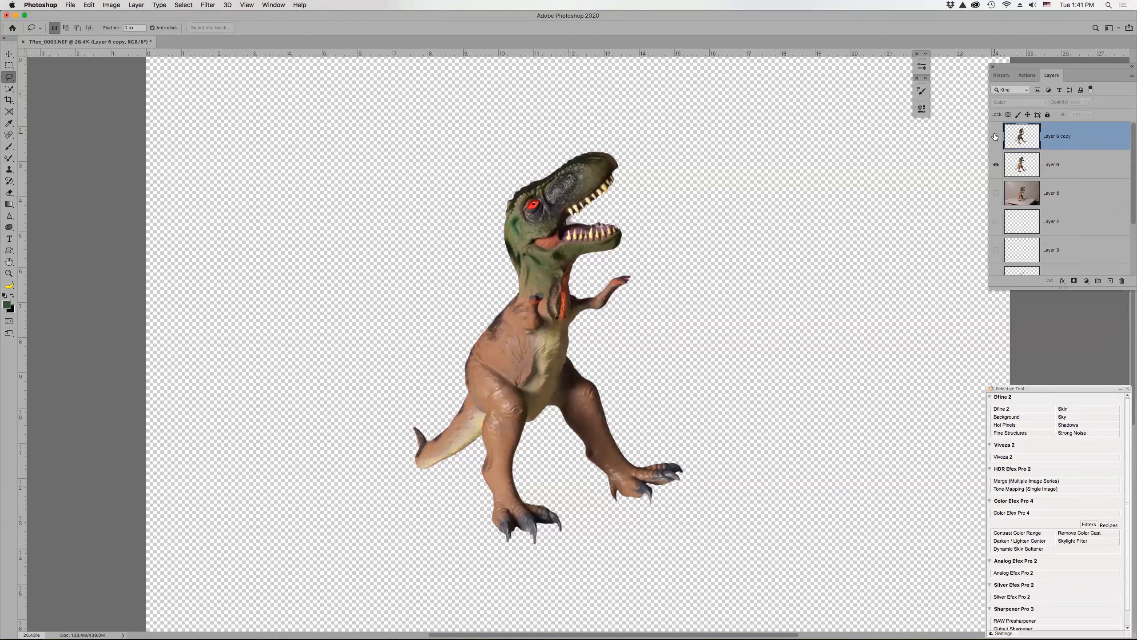
{"action": "left_click", "coordinate": [997, 136]}
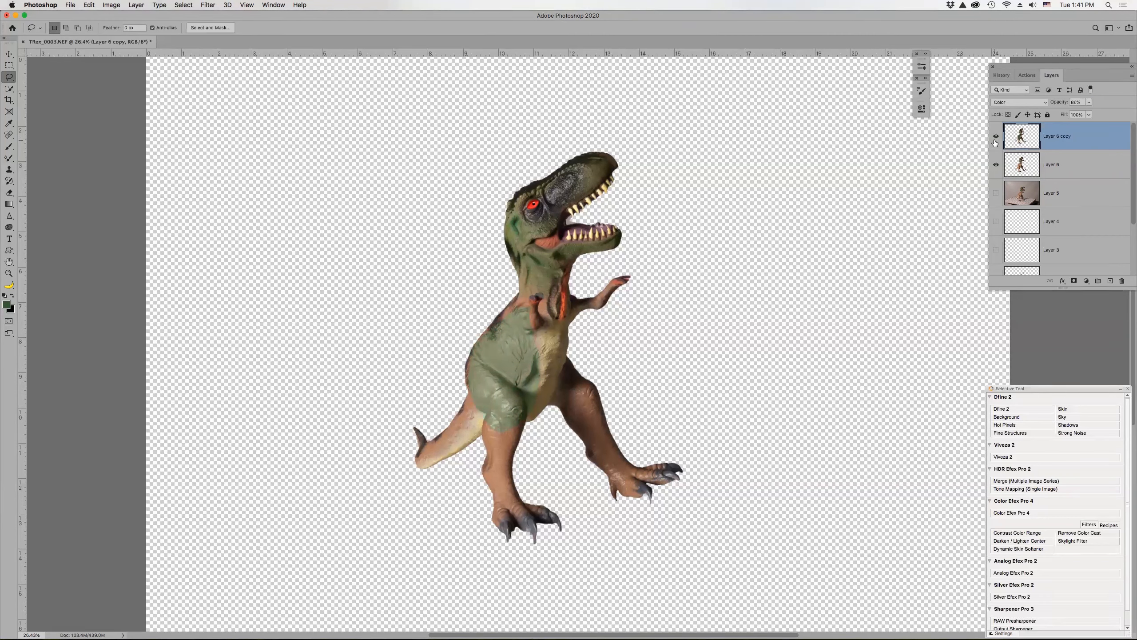
{"action": "left_click", "coordinate": [997, 134]}
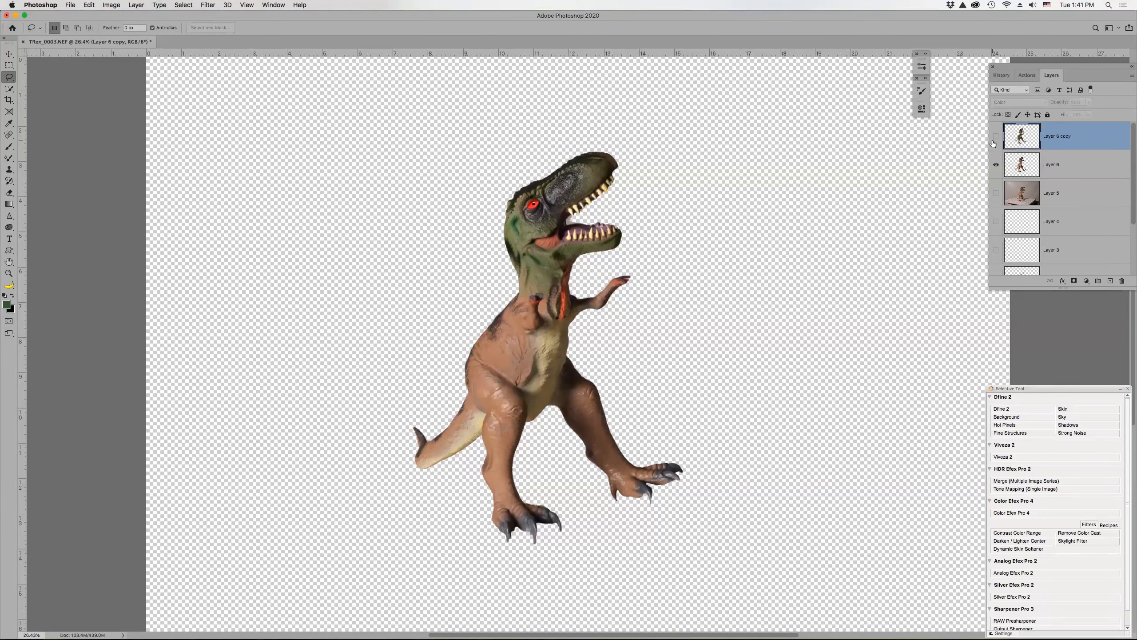
{"action": "left_click", "coordinate": [996, 136]}
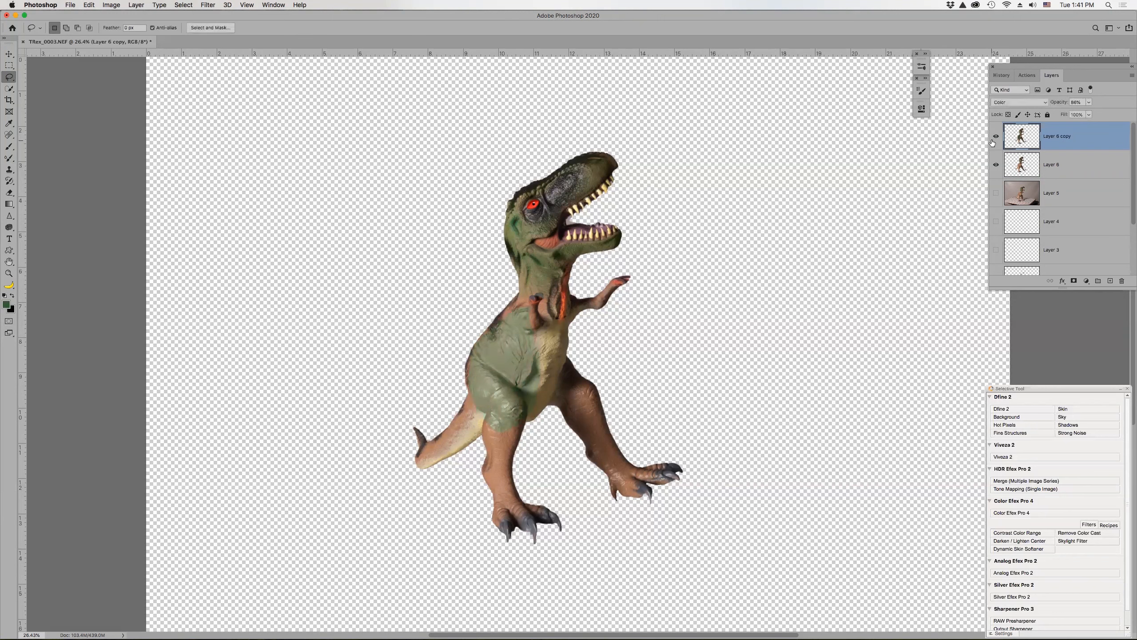
- Set the brush to Multiply mode at 10% opacity and paint over a wrinkle on the dinosaur's green flank
{"action": "key", "text": "z"}
{"action": "left_click_drag", "start_coordinate": [496, 323], "coordinate": [582, 376]}
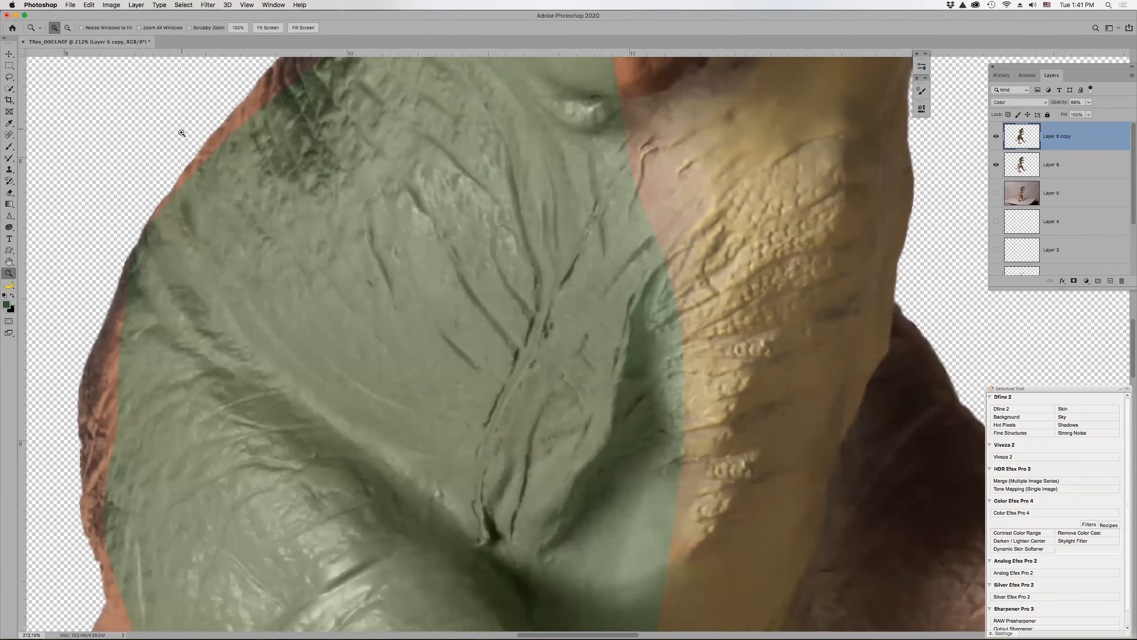
{"action": "key", "text": "b"}
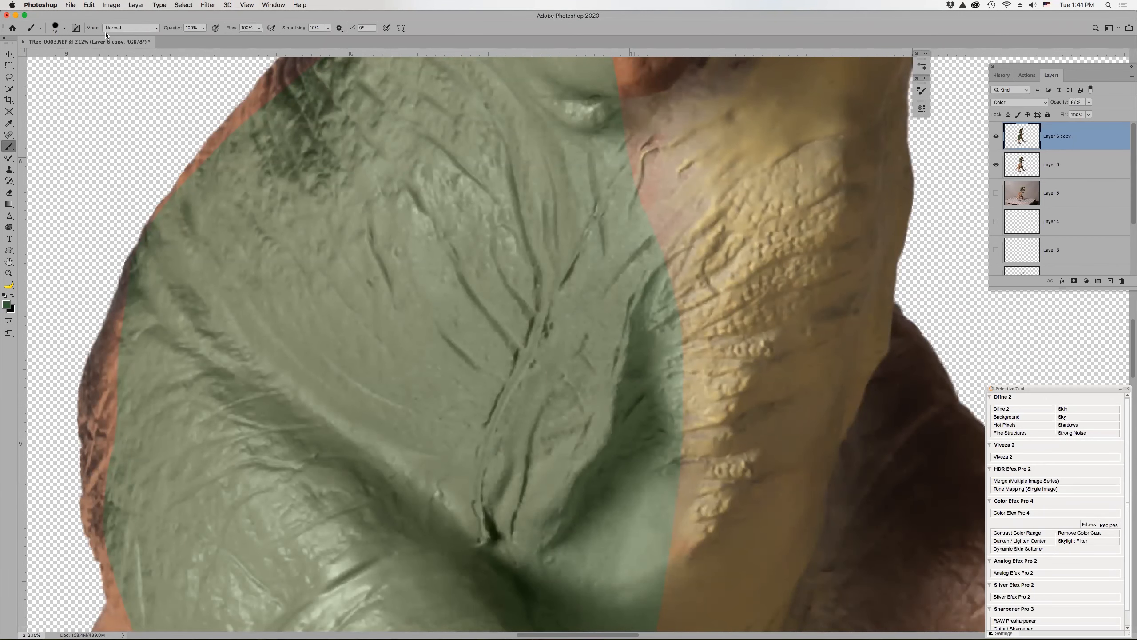
{"action": "left_click", "coordinate": [154, 29]}
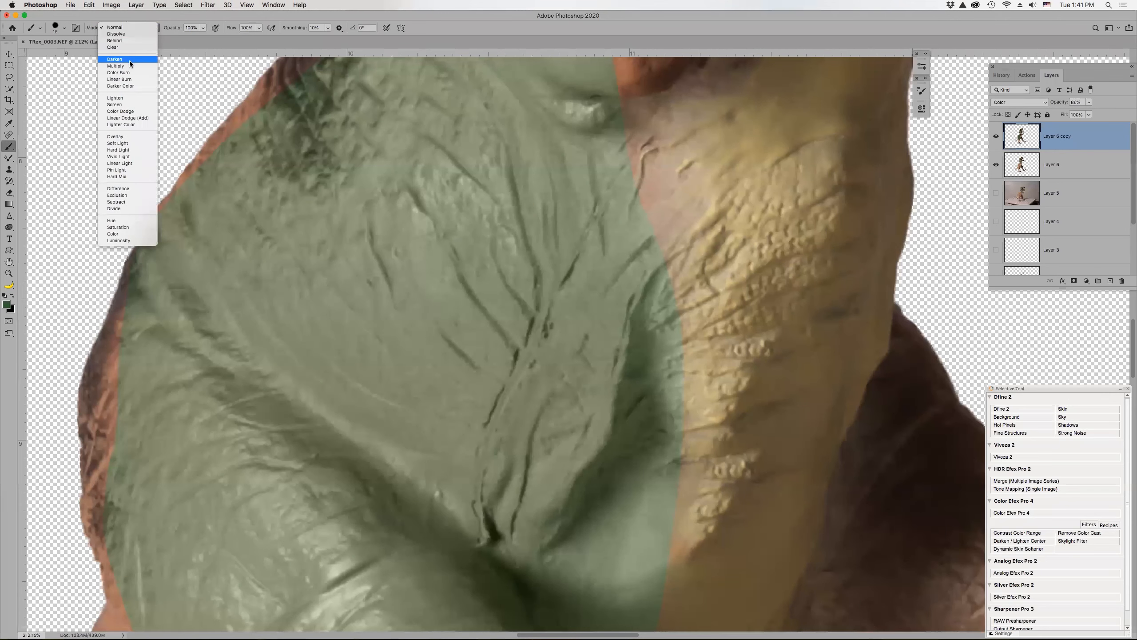
{"action": "left_click", "coordinate": [116, 66]}
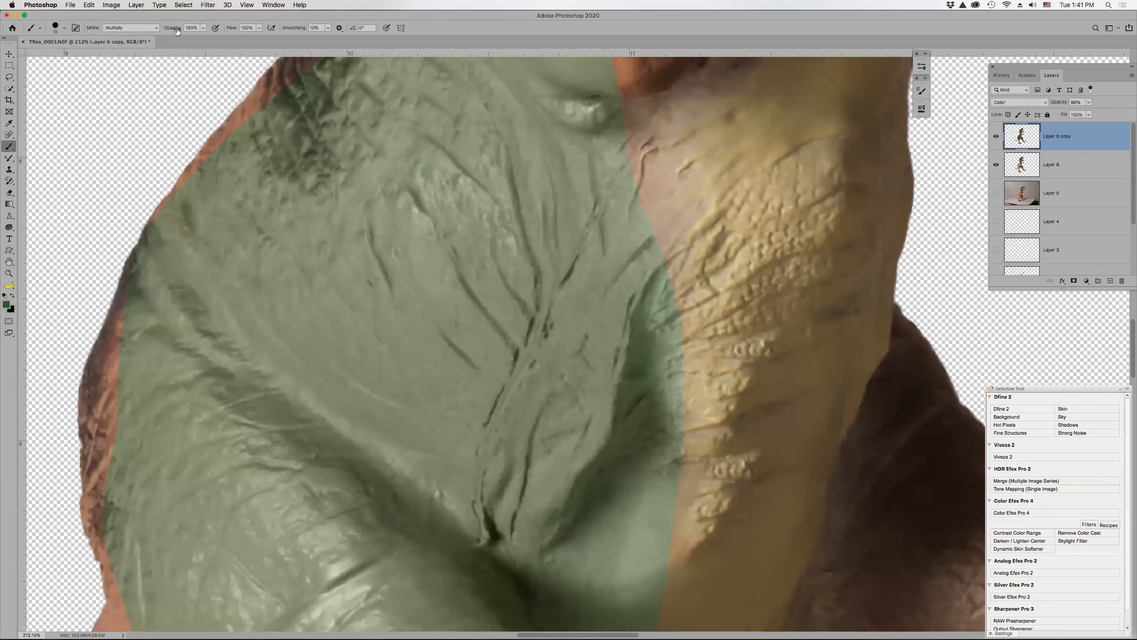
{"action": "key", "text": "1"}
{"action": "mouse_move", "coordinate": [449, 349]}
{"action": "left_mouse_down"}
{"action": "mouse_move", "coordinate": [476, 376]}
{"action": "mouse_move", "coordinate": [468, 364]}
{"action": "left_mouse_up"}
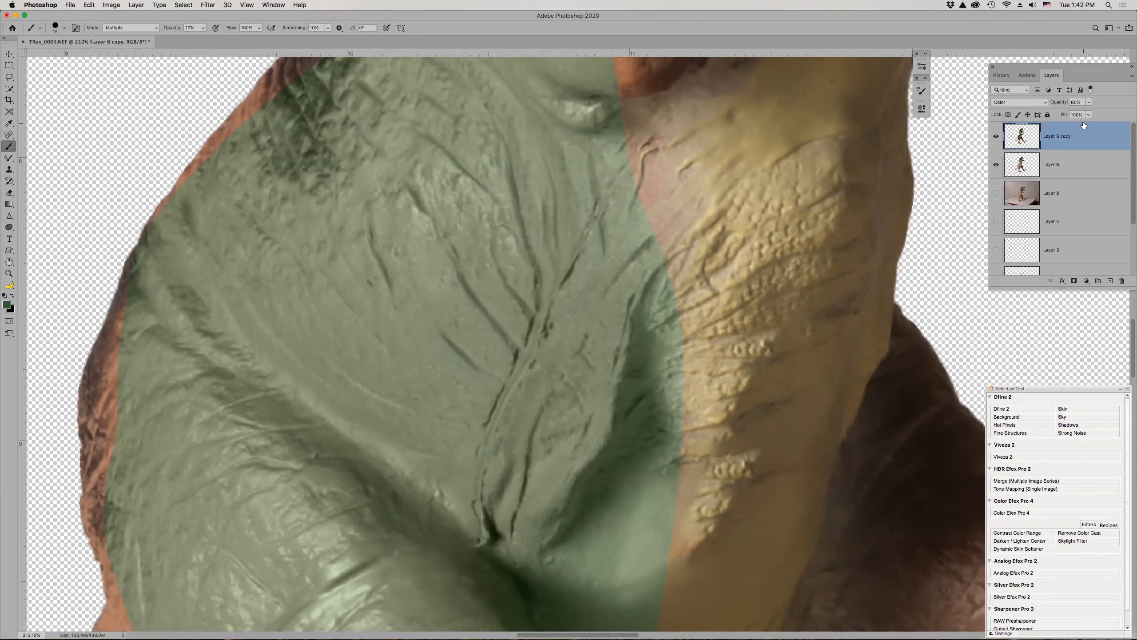
- Duplicate Layer 6 copy, keep the duplicate in Color mode, and raise the brush opacity to 60% for darkening the flank wrinkles
{"action": "key", "text": "super+j"}
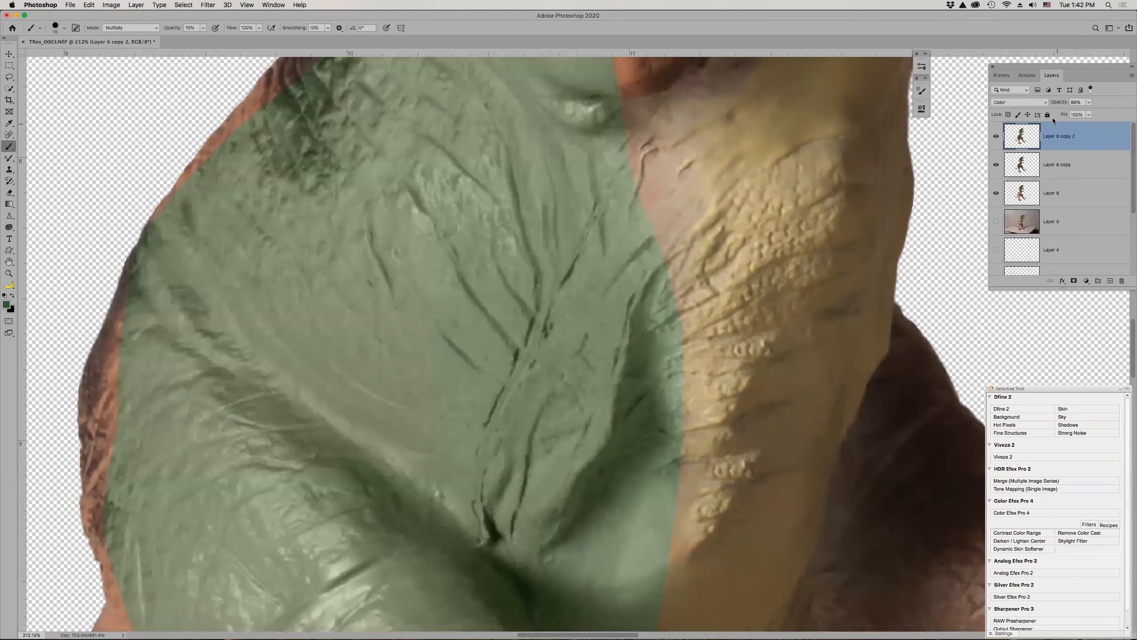
{"action": "left_click", "coordinate": [1029, 102]}
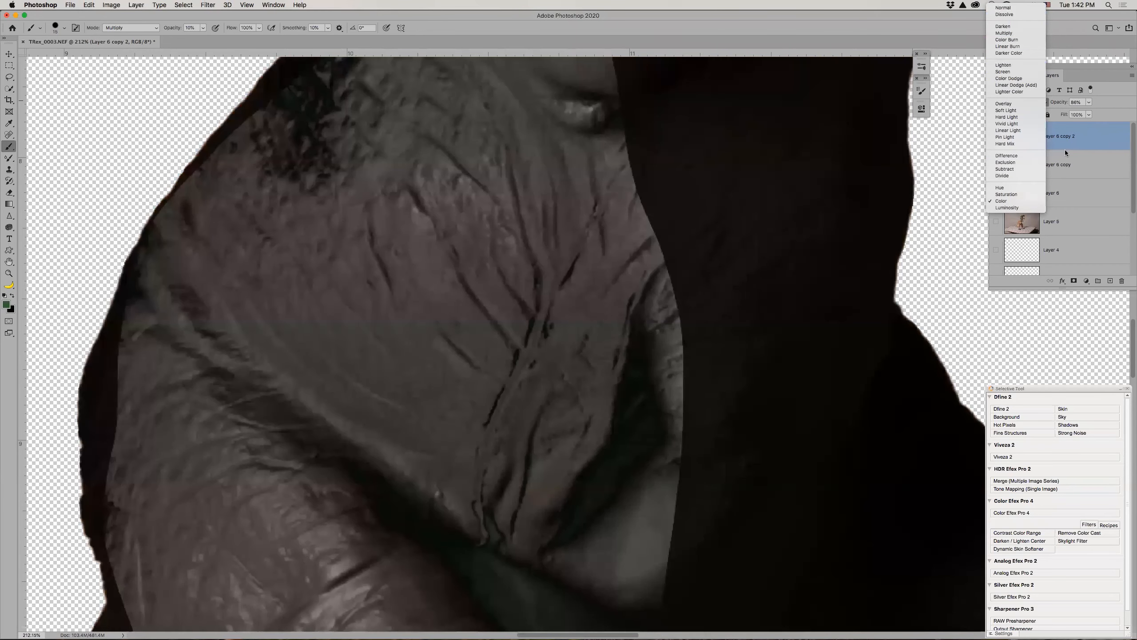
{"action": "left_click", "coordinate": [1083, 144]}
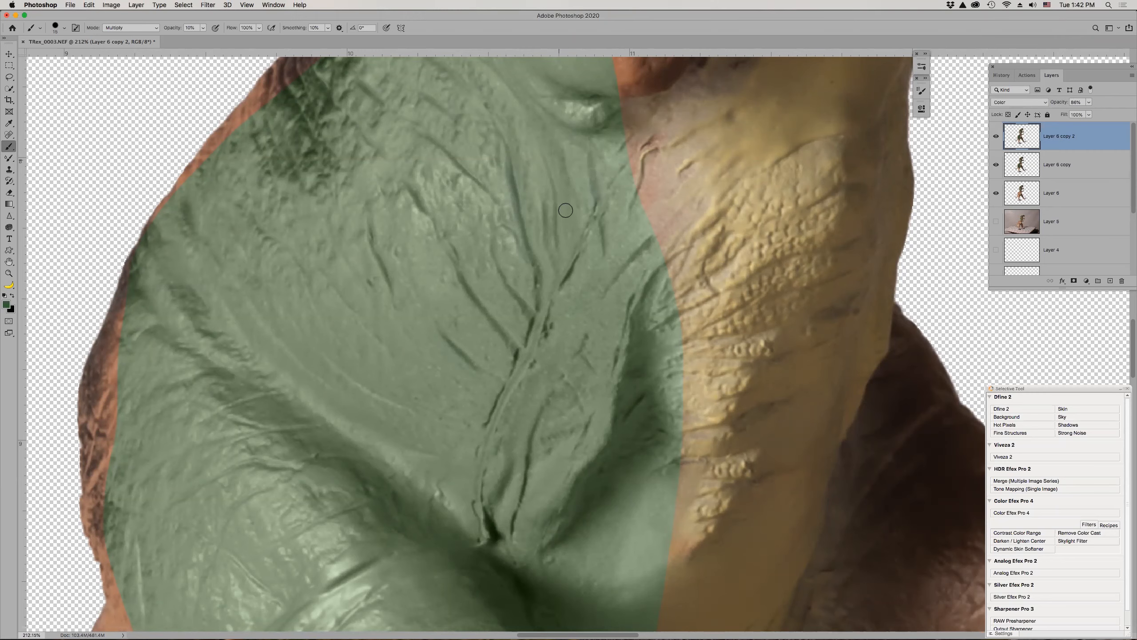
{"action": "key", "text": "2"}
{"action": "key", "text": "3"}
{"action": "key", "text": "6"}
- Add a new layer and darken the flank wrinkles on it with a smaller Multiply brush at 10% opacity
{"action": "left_click", "coordinate": [1111, 282]}
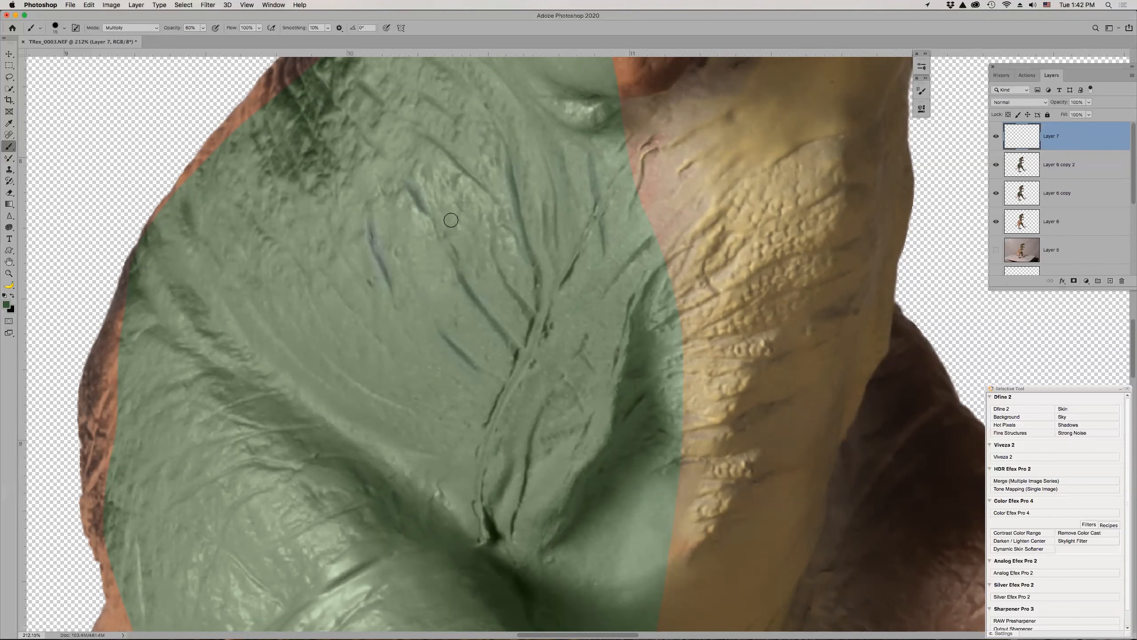
{"action": "left_click_drag", "start_coordinate": [368, 225], "coordinate": [379, 267]}
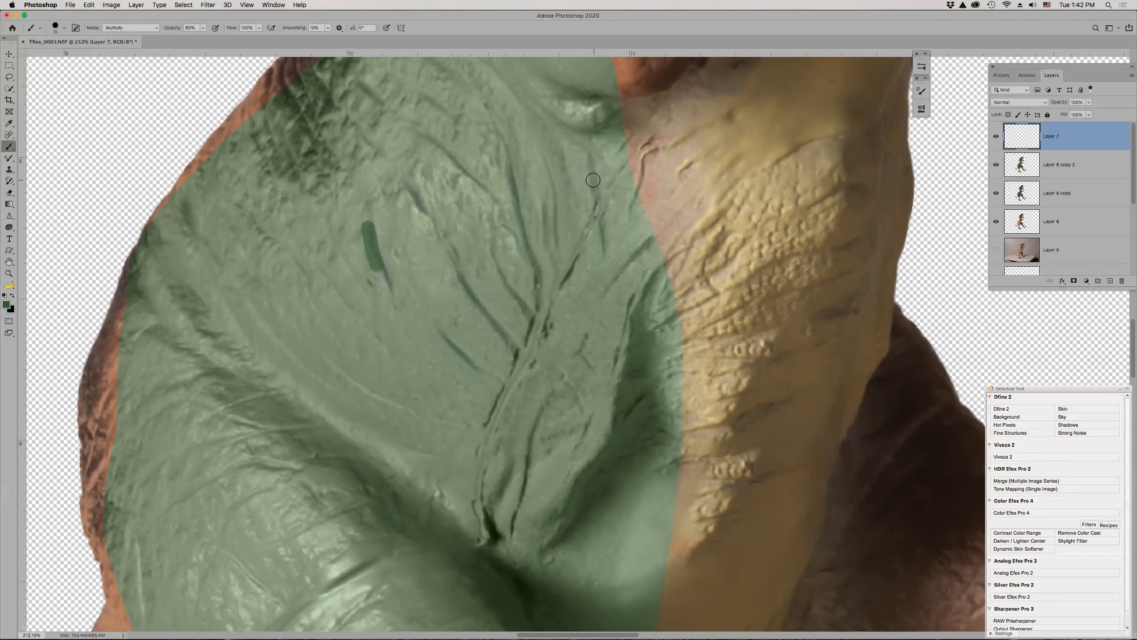
{"action": "key", "text": "super+z"}
{"action": "key", "text": "1"}
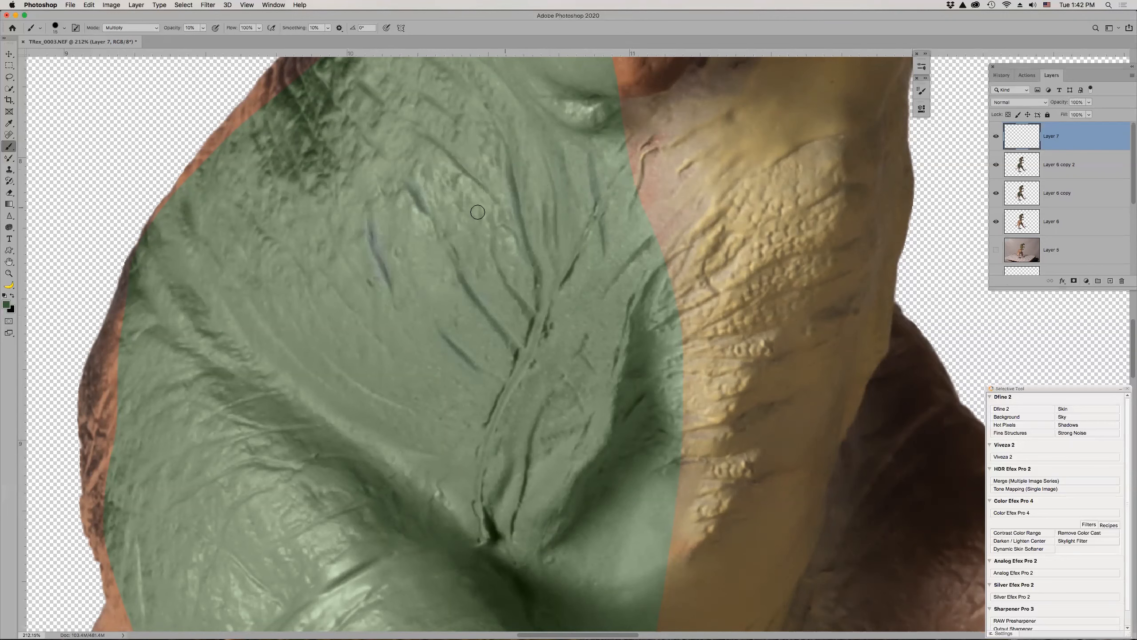
{"action": "left_click_drag", "start_coordinate": [368, 244], "coordinate": [379, 255]}
{"action": "key", "text": "bracketleft"}
{"action": "key", "text": "bracketleft"}
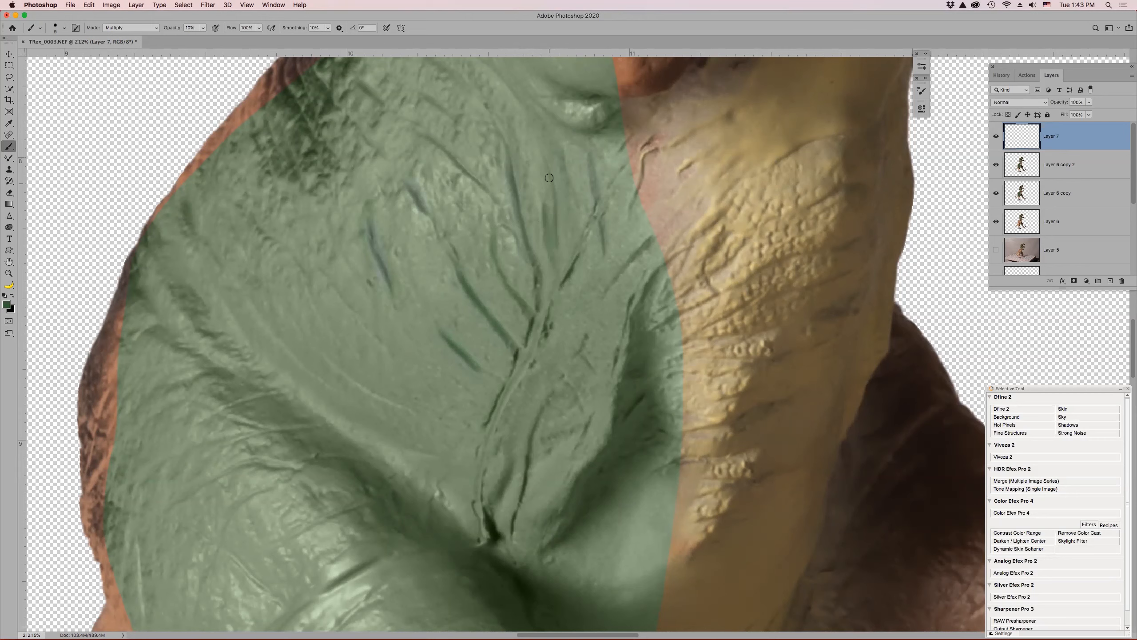
- Compare the darkened flank wrinkles with Layer 7 hidden and shown
{"action": "left_click", "coordinate": [997, 133]}
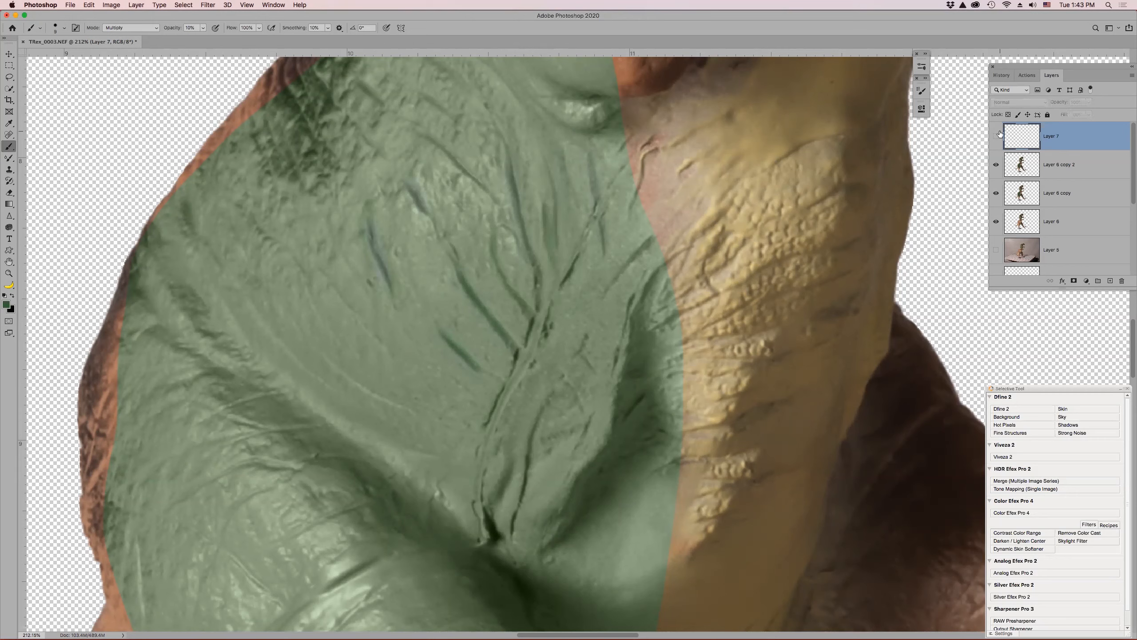
{"action": "left_click", "coordinate": [999, 134]}
{"action": "left_click", "coordinate": [1001, 135]}
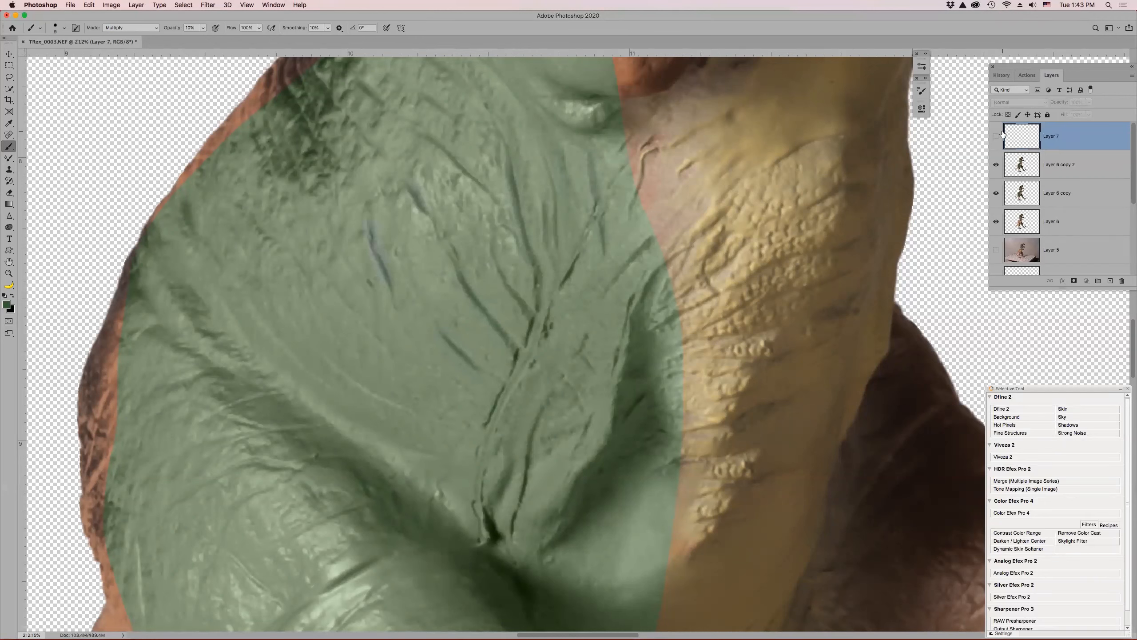
{"action": "left_click", "coordinate": [1000, 136]}
{"action": "left_click", "coordinate": [997, 137]}
{"action": "left_click", "coordinate": [997, 138]}
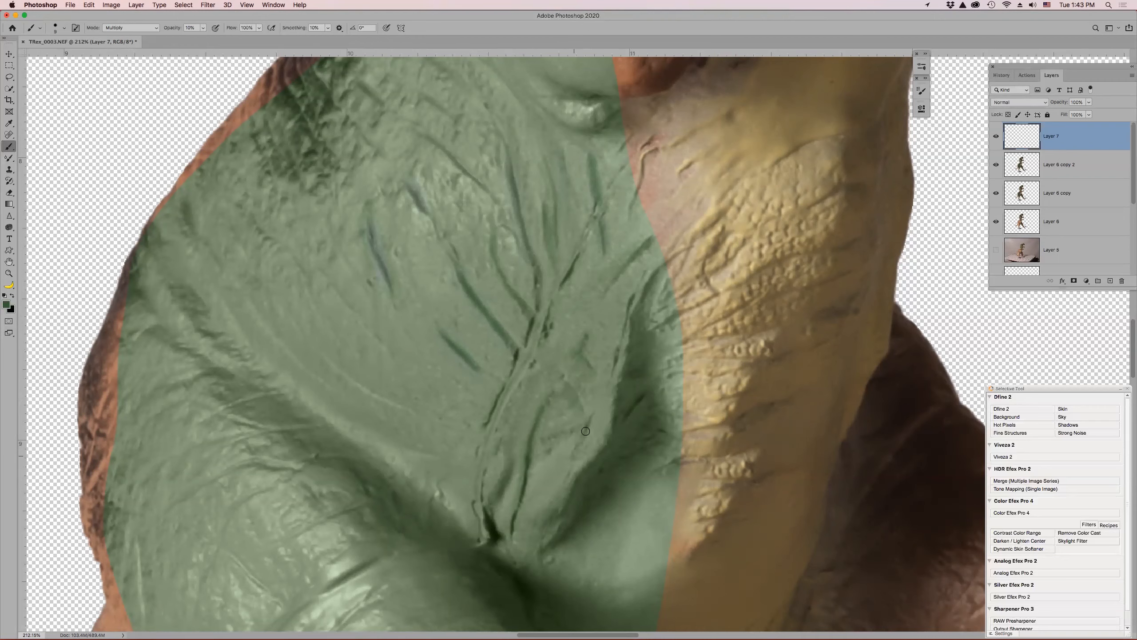
- Switch the brush to Screen mode and sample a light green from the flank for painting highlights between the wrinkles
{"action": "left_click", "coordinate": [153, 28]}
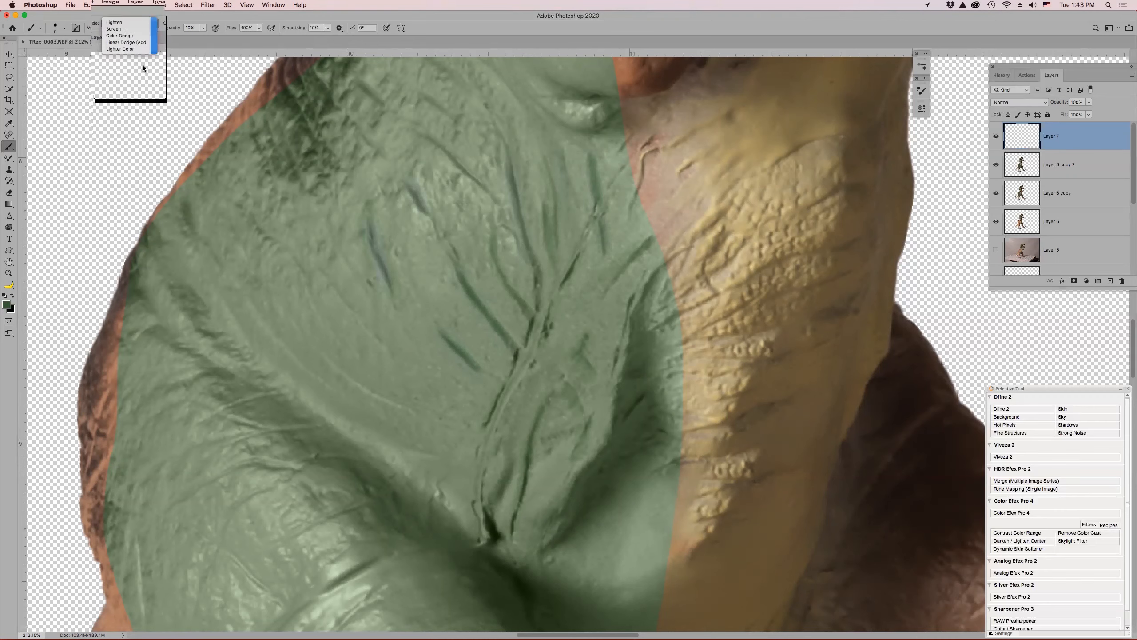
{"action": "left_click", "coordinate": [144, 68]}
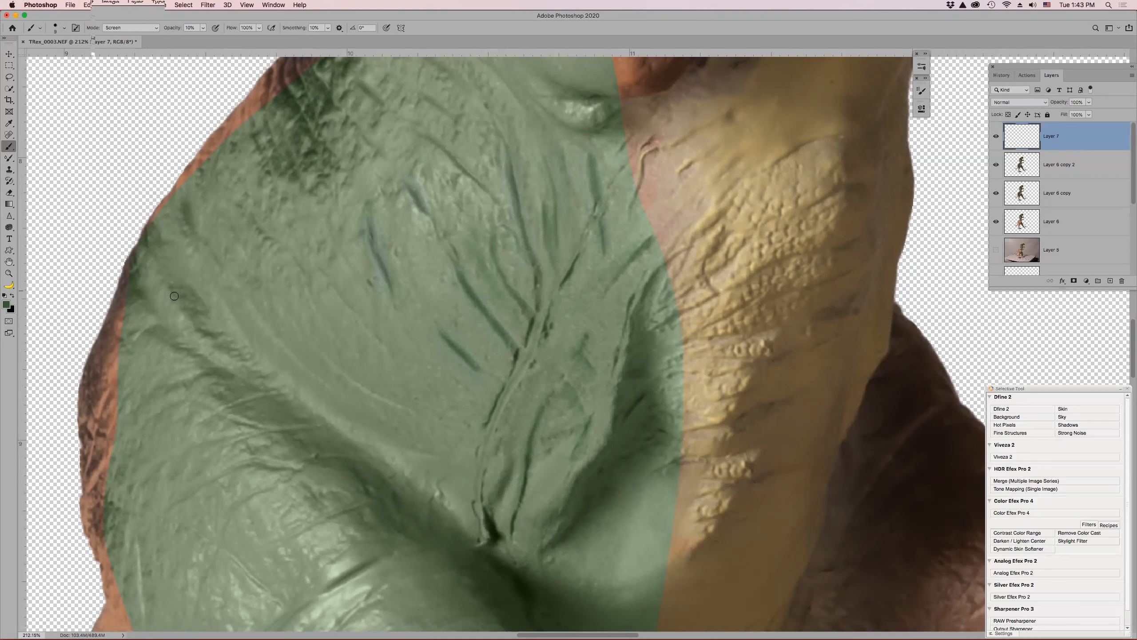
{"action": "left_click", "coordinate": [473, 207], "text": "alt"}
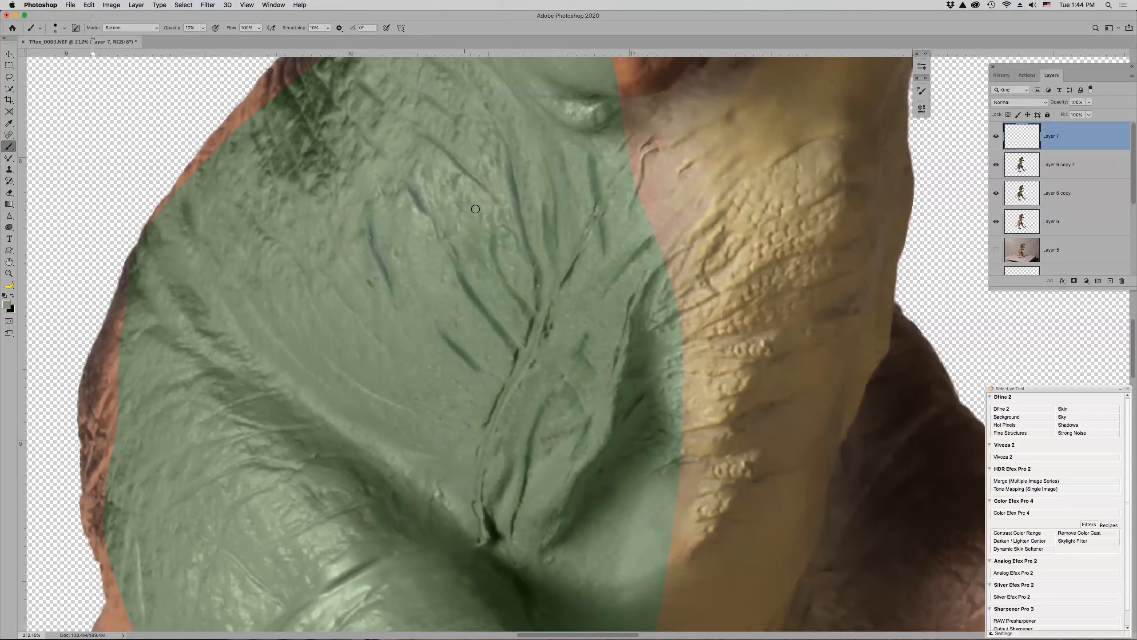
- Check the effect of Layer 7 on the whole dinosaur by hiding and showing the layer
{"action": "key", "text": "super+0"}
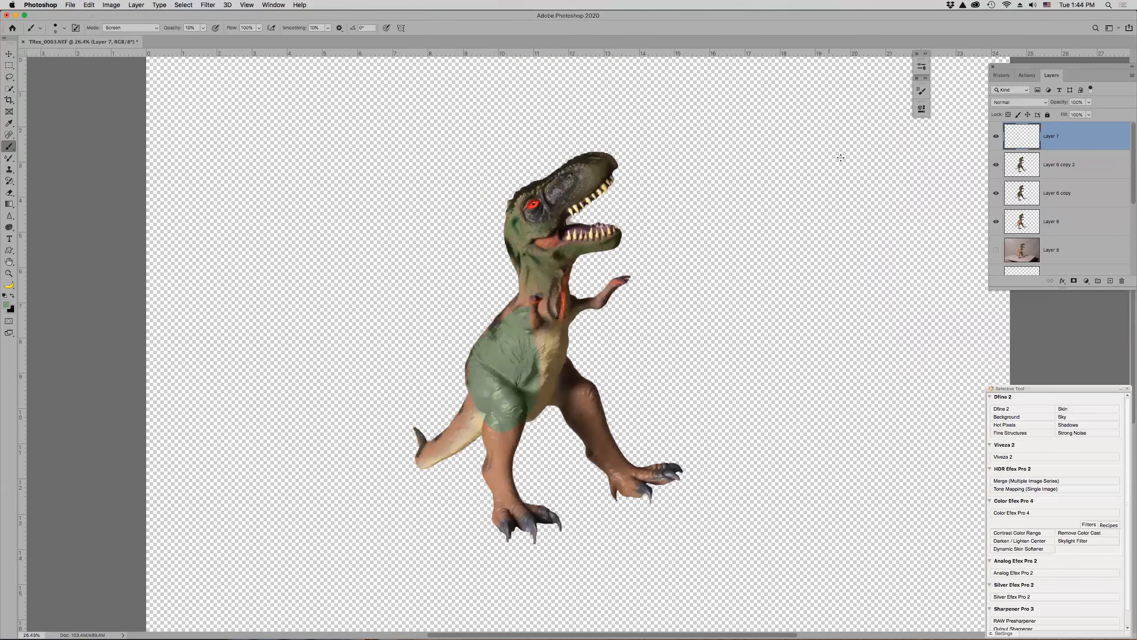
{"action": "left_click", "coordinate": [997, 137]}
{"action": "left_click", "coordinate": [998, 135]}
- Examine the torso and thigh up close with Layer 7 repeatedly hidden and shown, and return to the full figure
{"action": "key", "text": "z"}
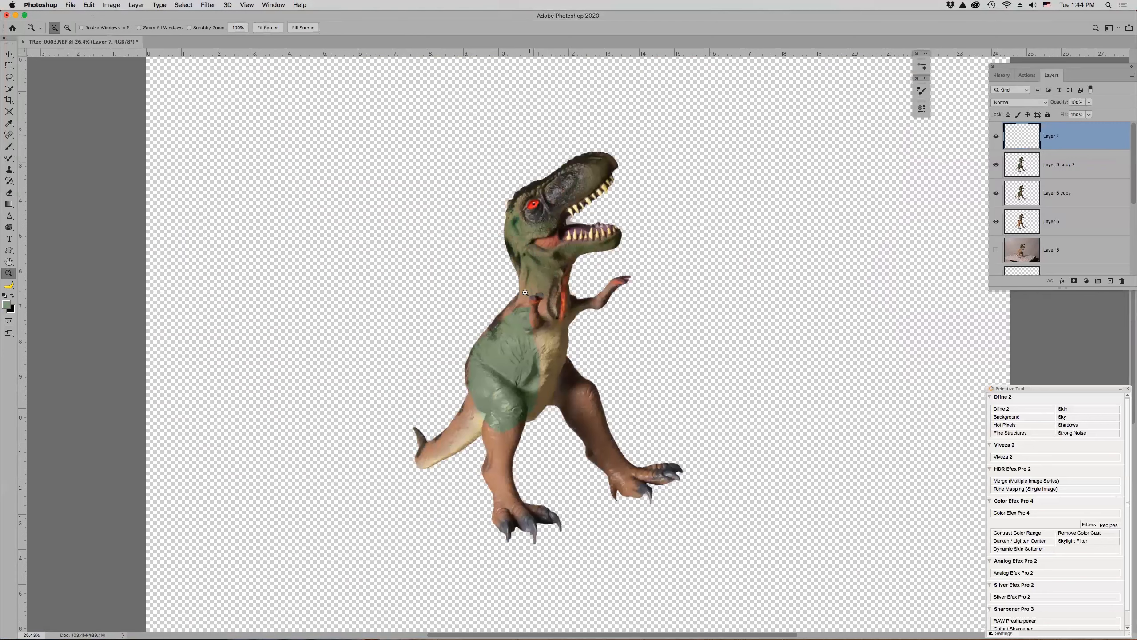
{"action": "left_click_drag", "start_coordinate": [461, 290], "coordinate": [592, 440]}
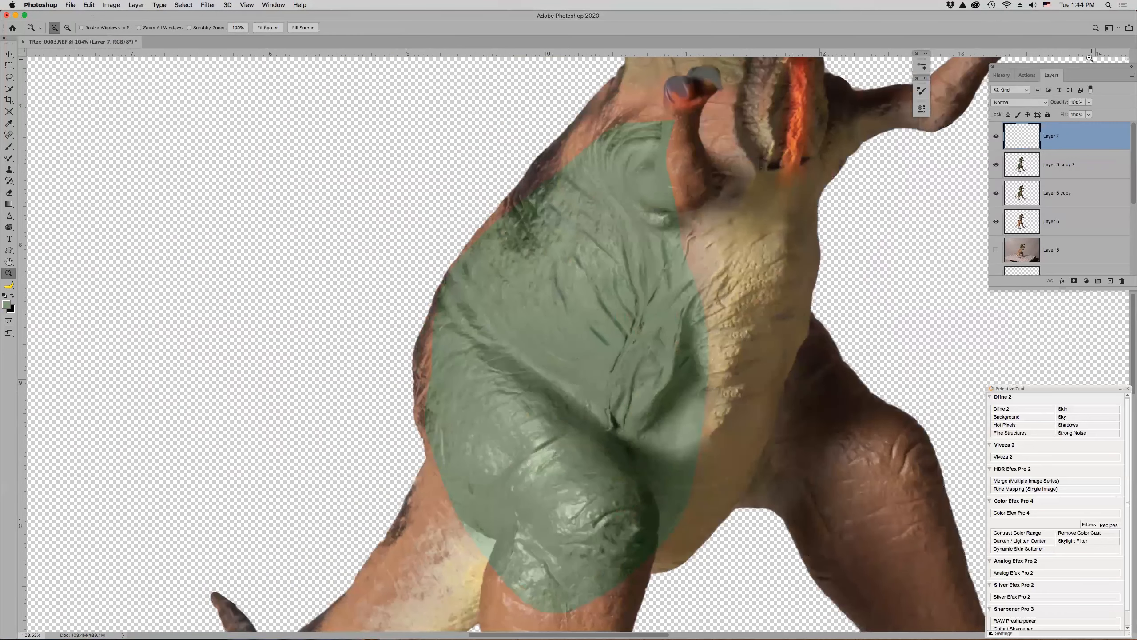
{"action": "left_click", "coordinate": [998, 137]}
{"action": "left_click", "coordinate": [997, 137]}
{"action": "left_click", "coordinate": [996, 137]}
{"action": "left_click", "coordinate": [996, 137]}
{"action": "left_click", "coordinate": [997, 137]}
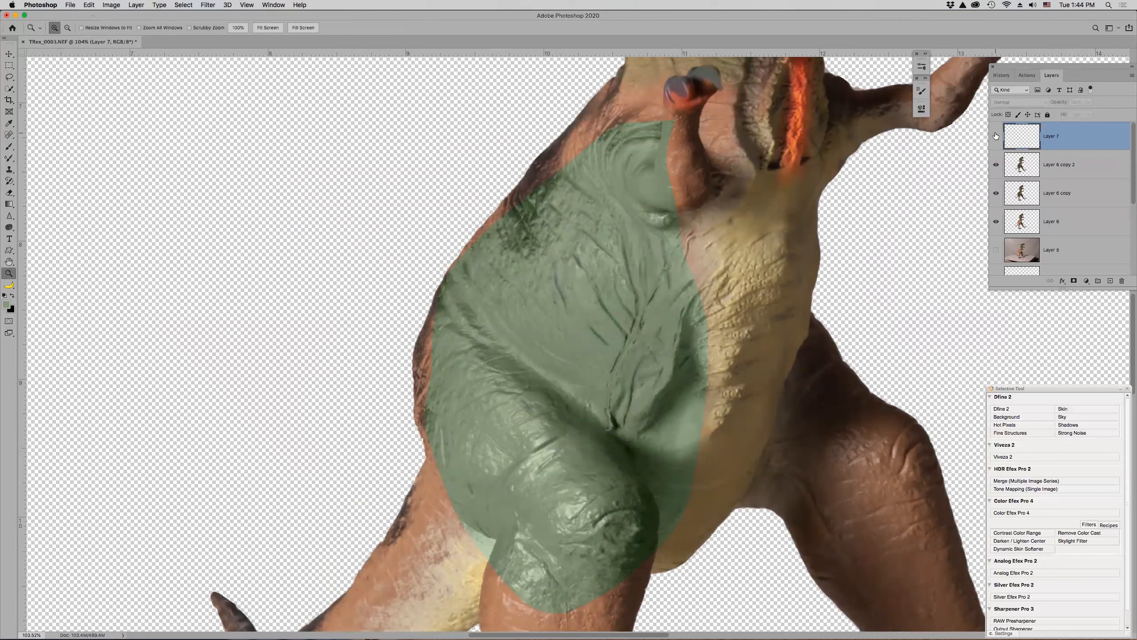
{"action": "left_click", "coordinate": [997, 137]}
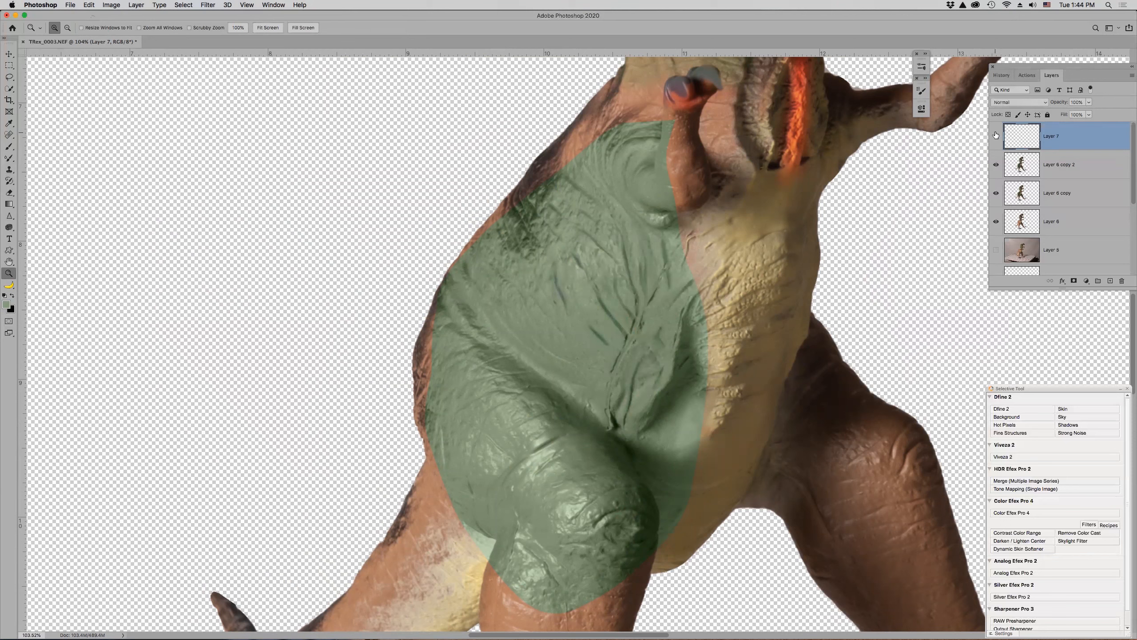
{"action": "left_click", "coordinate": [997, 137]}
{"action": "left_click", "coordinate": [997, 137]}
{"action": "key", "text": "b"}
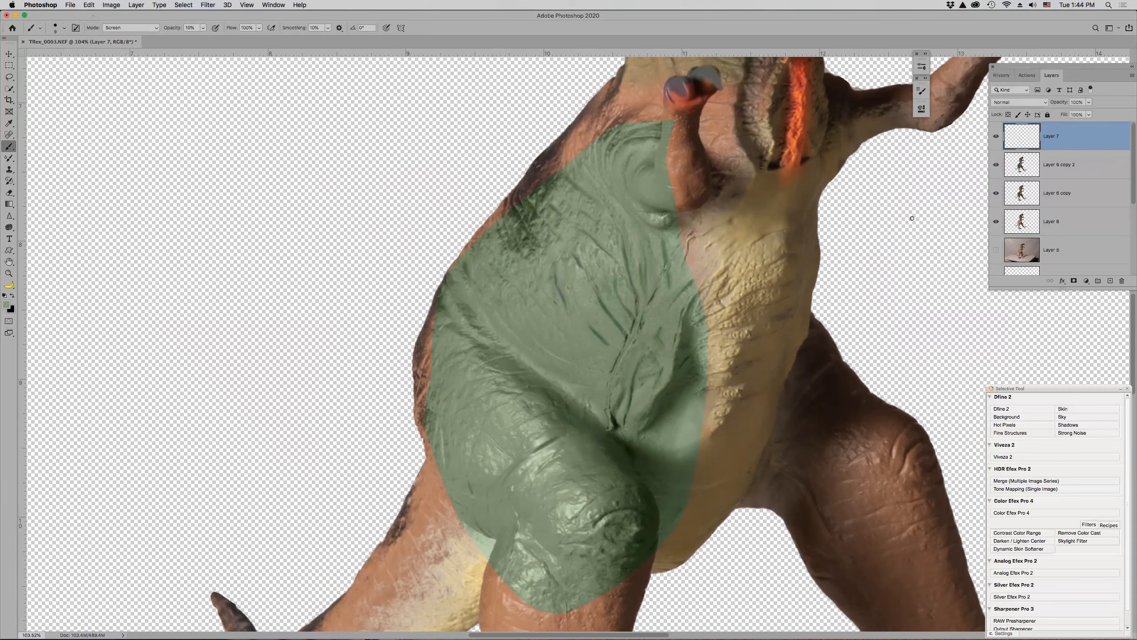
{"action": "key", "text": "super+0"}
{"action": "mouse_move", "coordinate": [654, 635]}
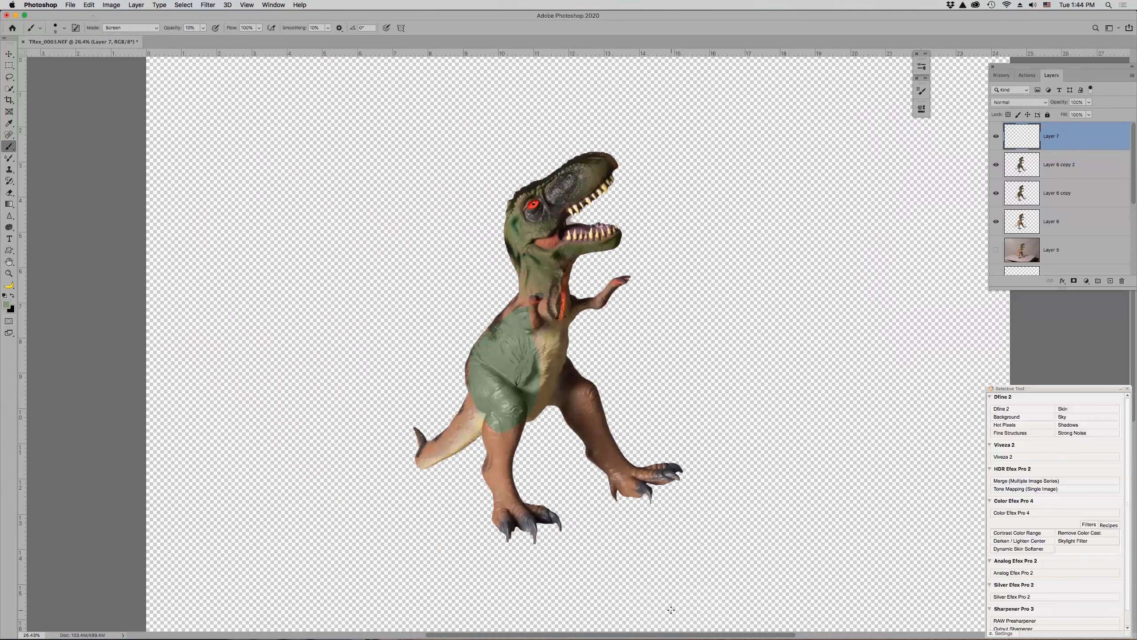